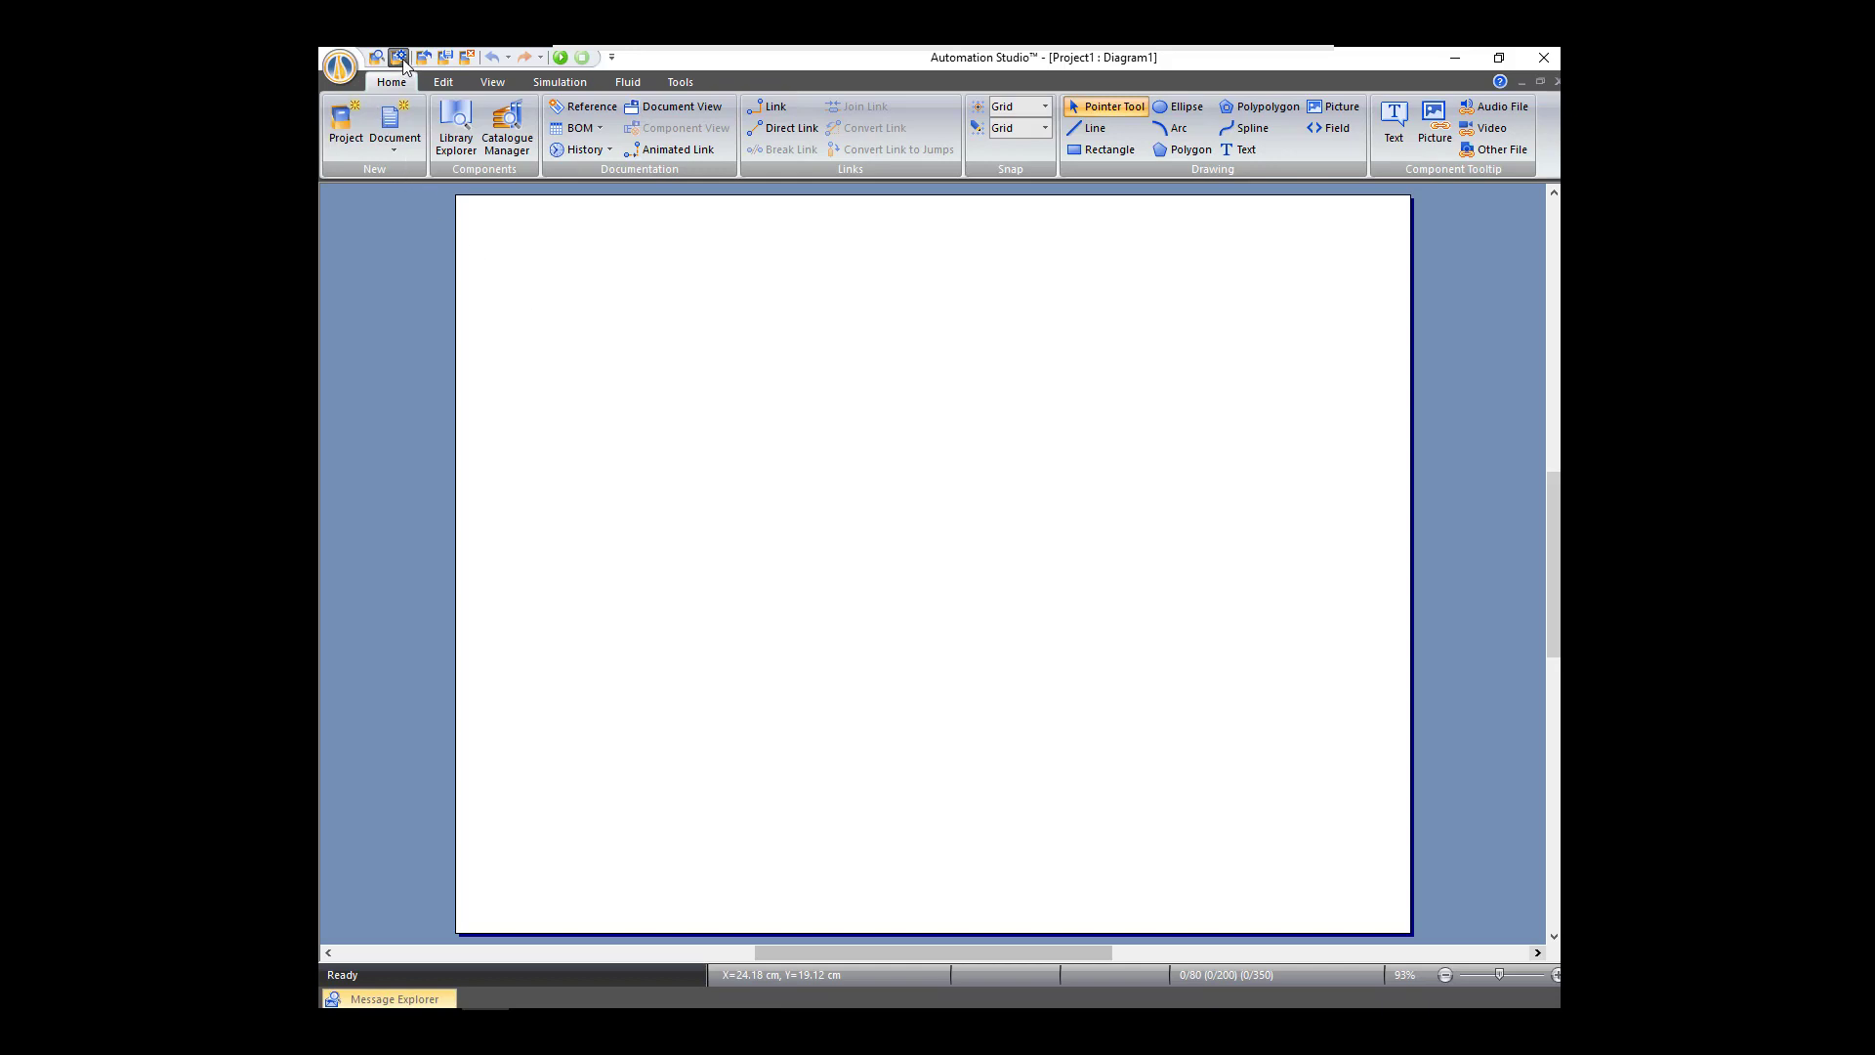
# Step: Create a new project from the ANSI B Imperial template, discarding the changes to the current project
pyautogui.click(343, 127)
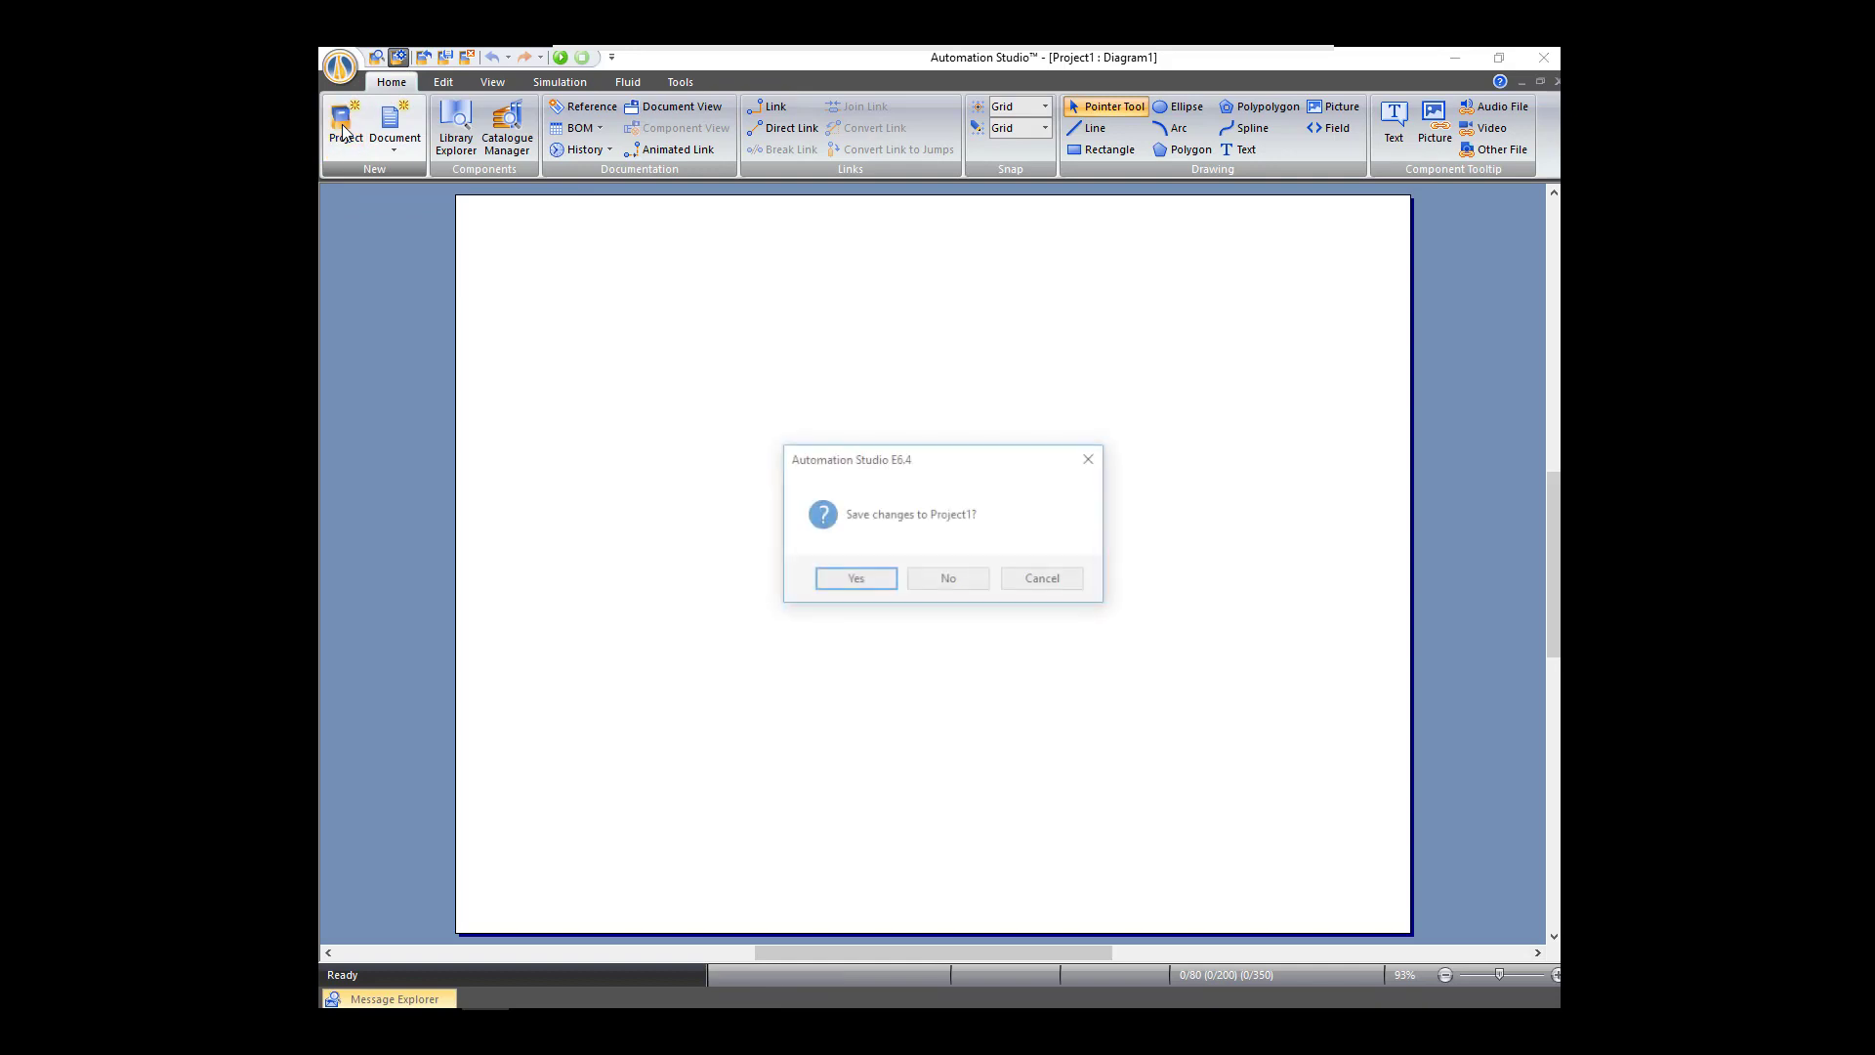
pyautogui.click(960, 583)
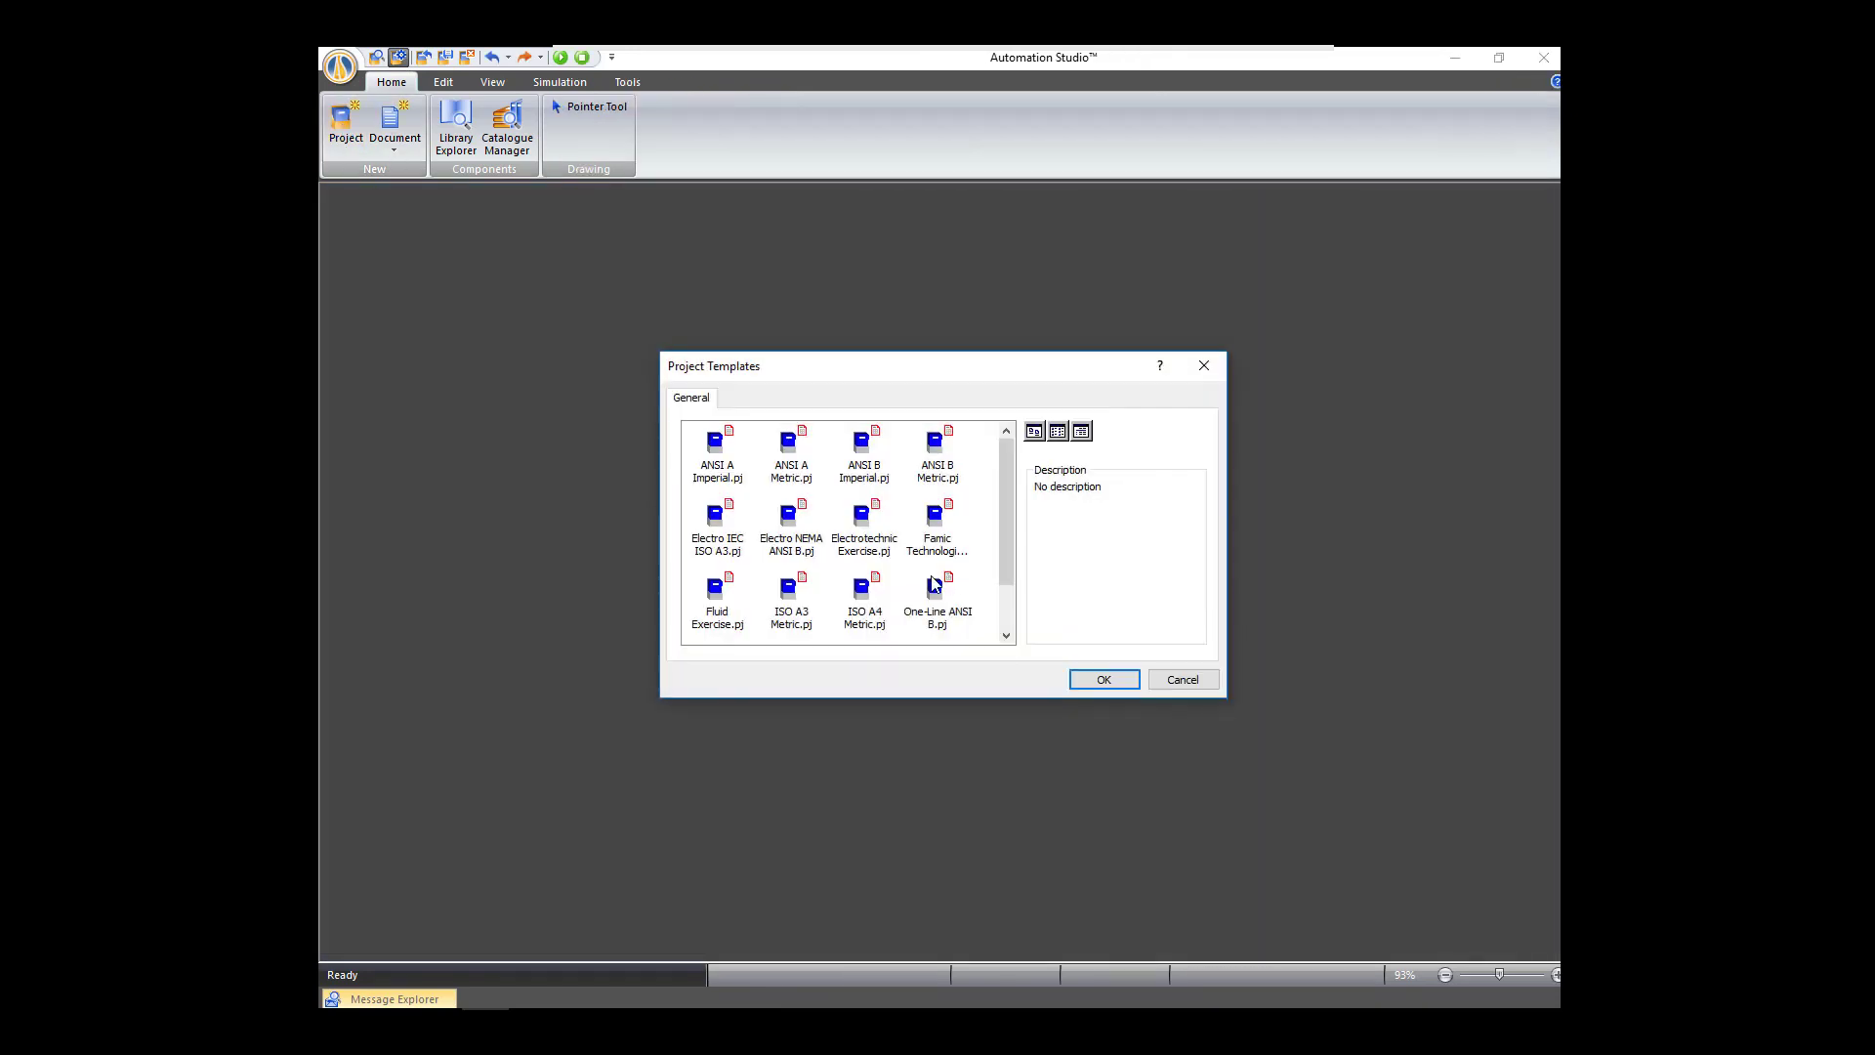
pyautogui.click(865, 456)
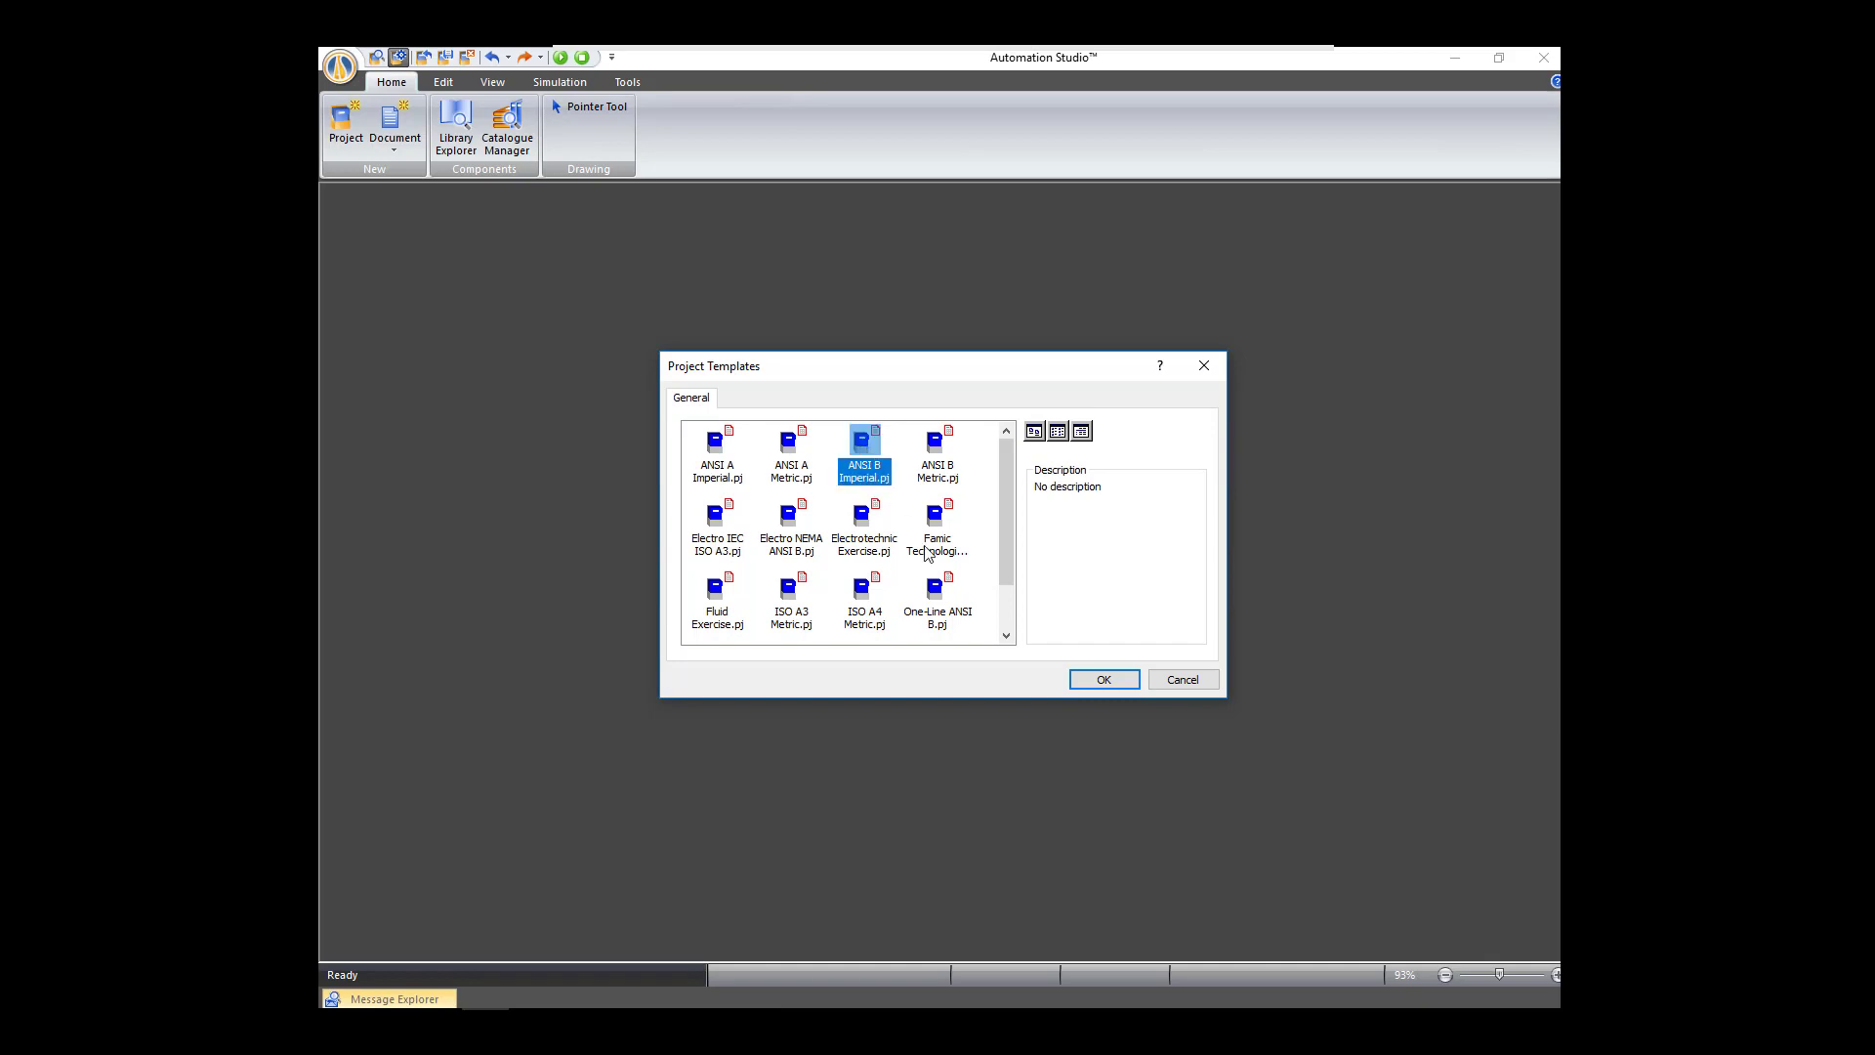
pyautogui.click(1107, 679)
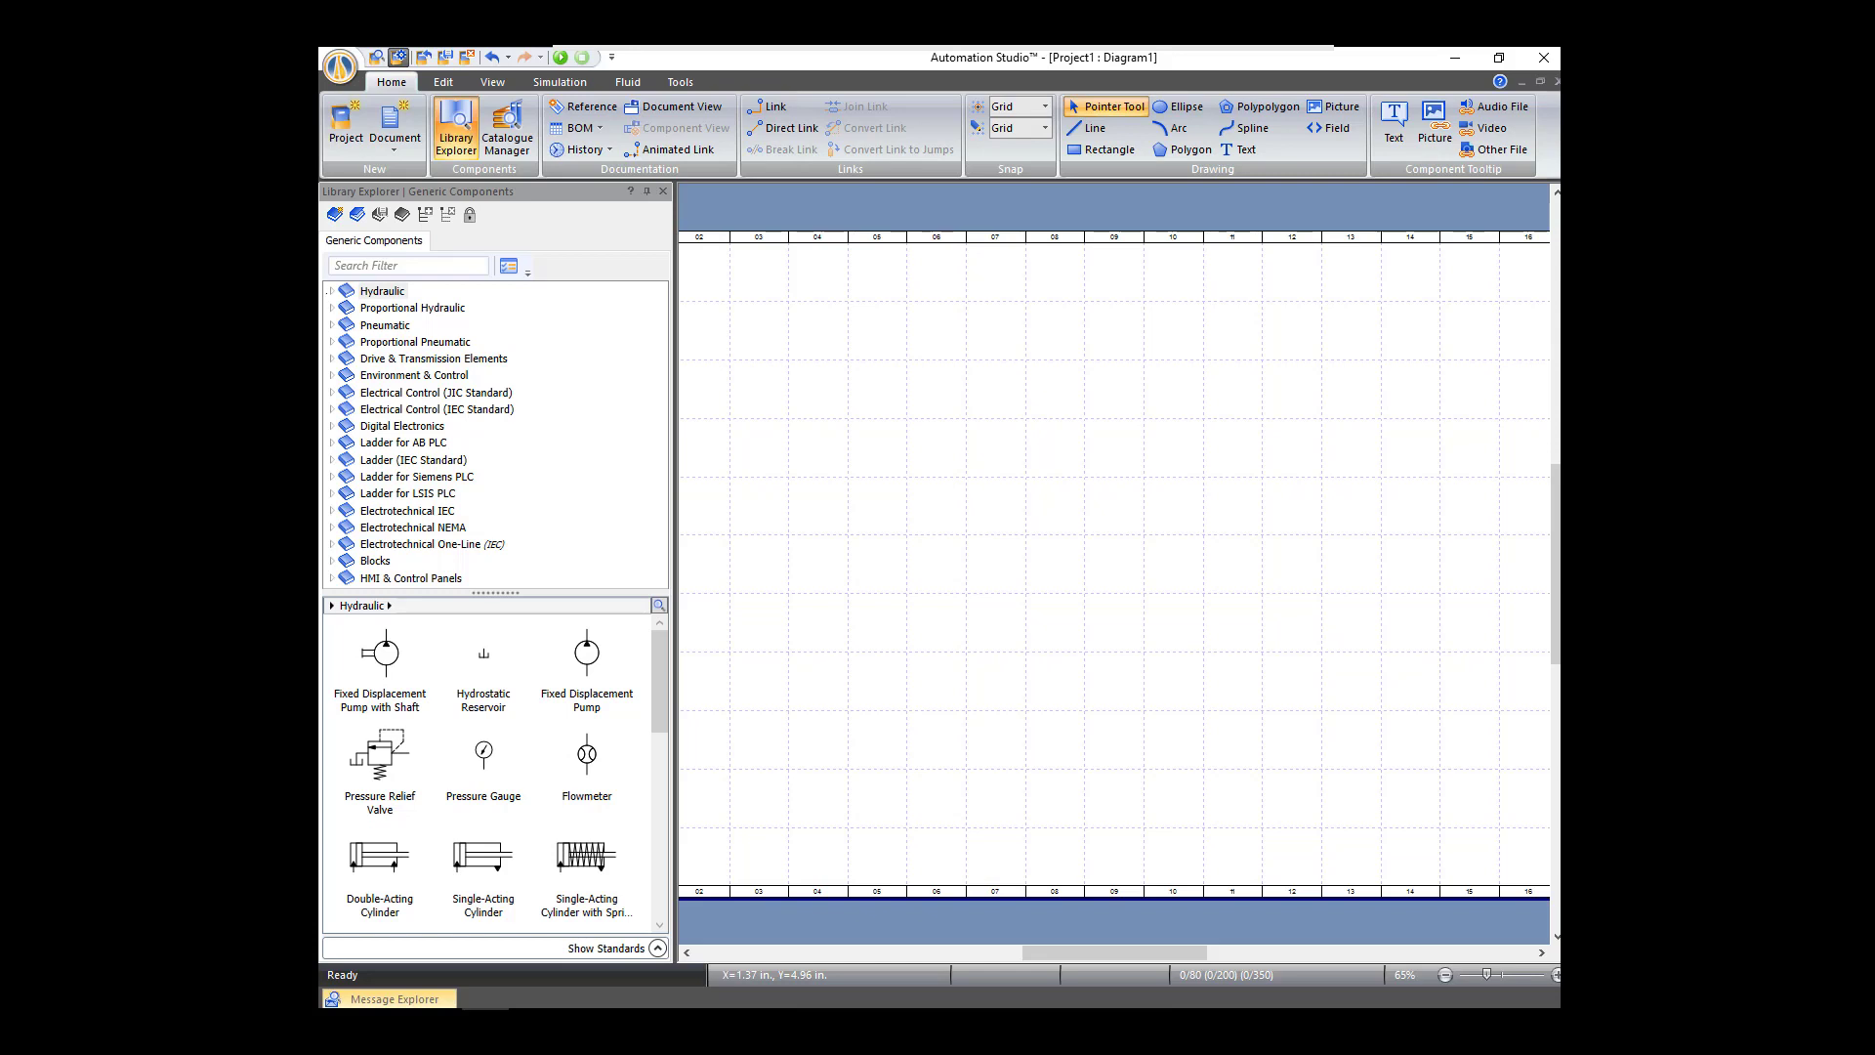
# Step: Place a hydraulic unidirectional Fixed Displacement Pump with Shaft in the upper part of the diagram
pyautogui.doubleClick(382, 291)
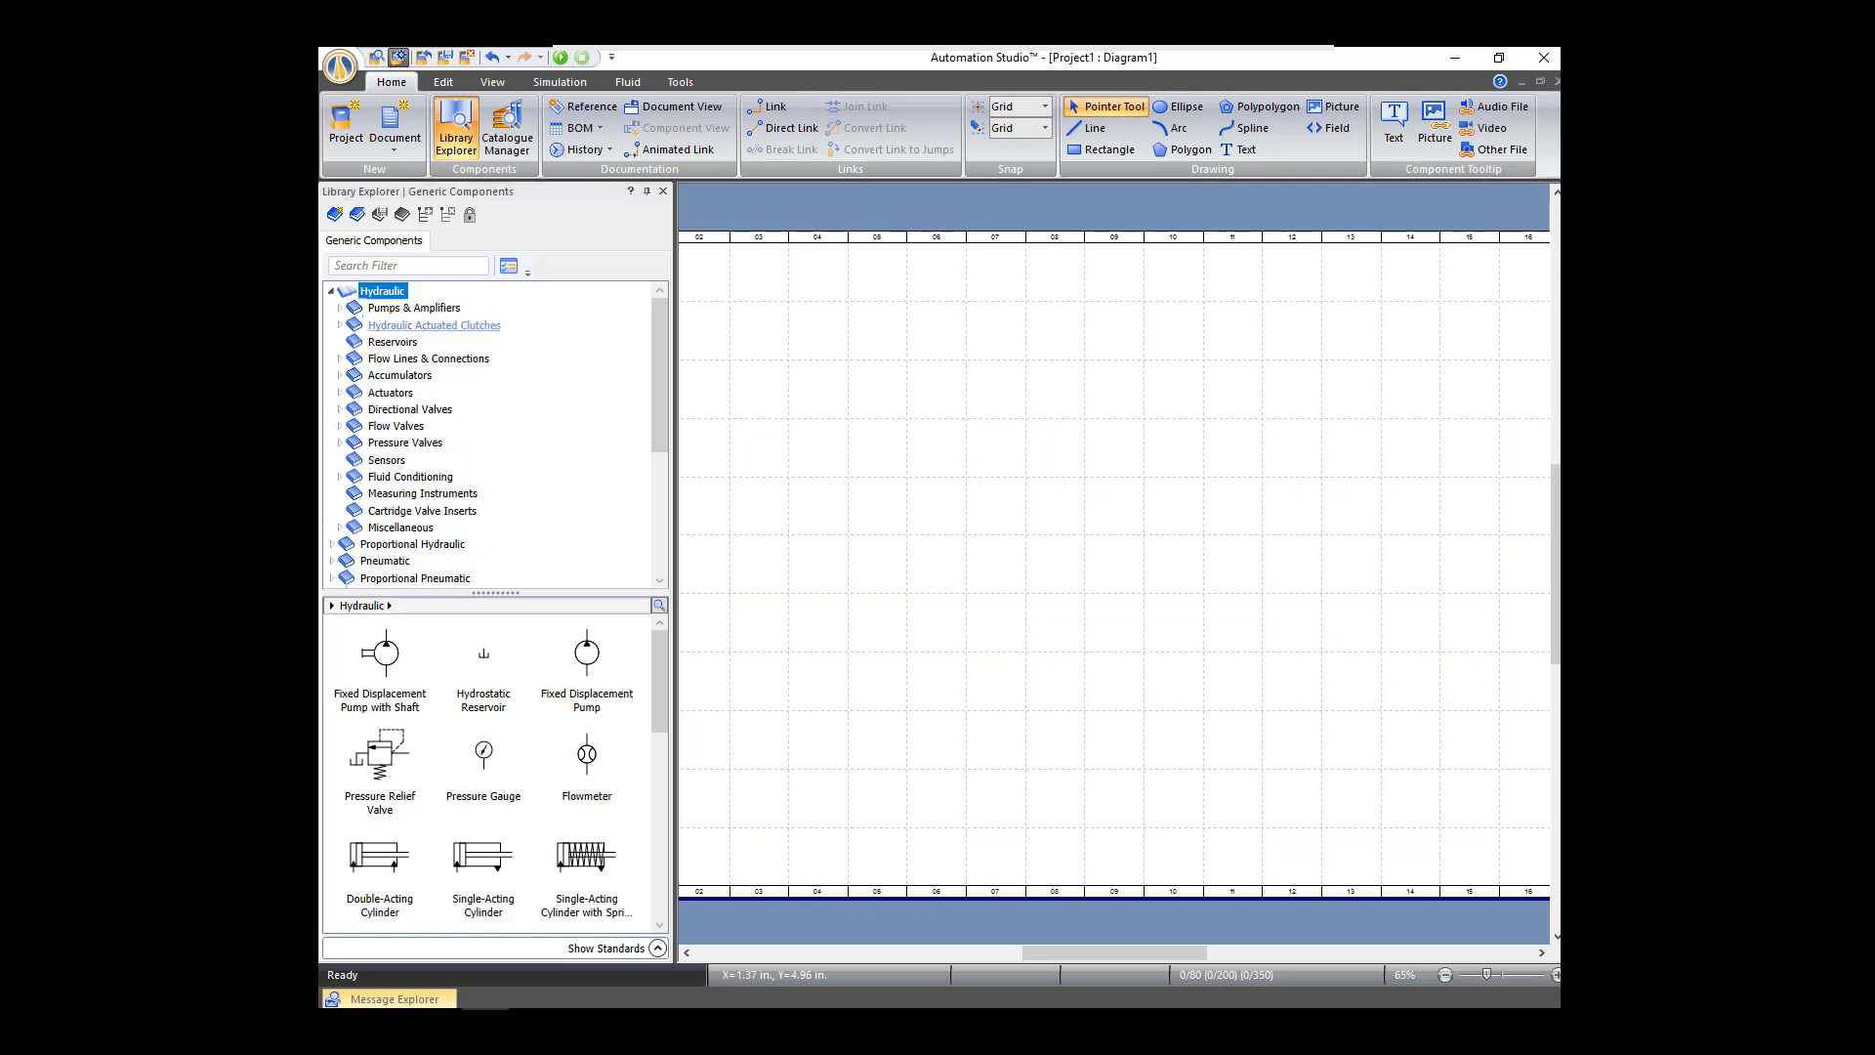
pyautogui.doubleClick(435, 308)
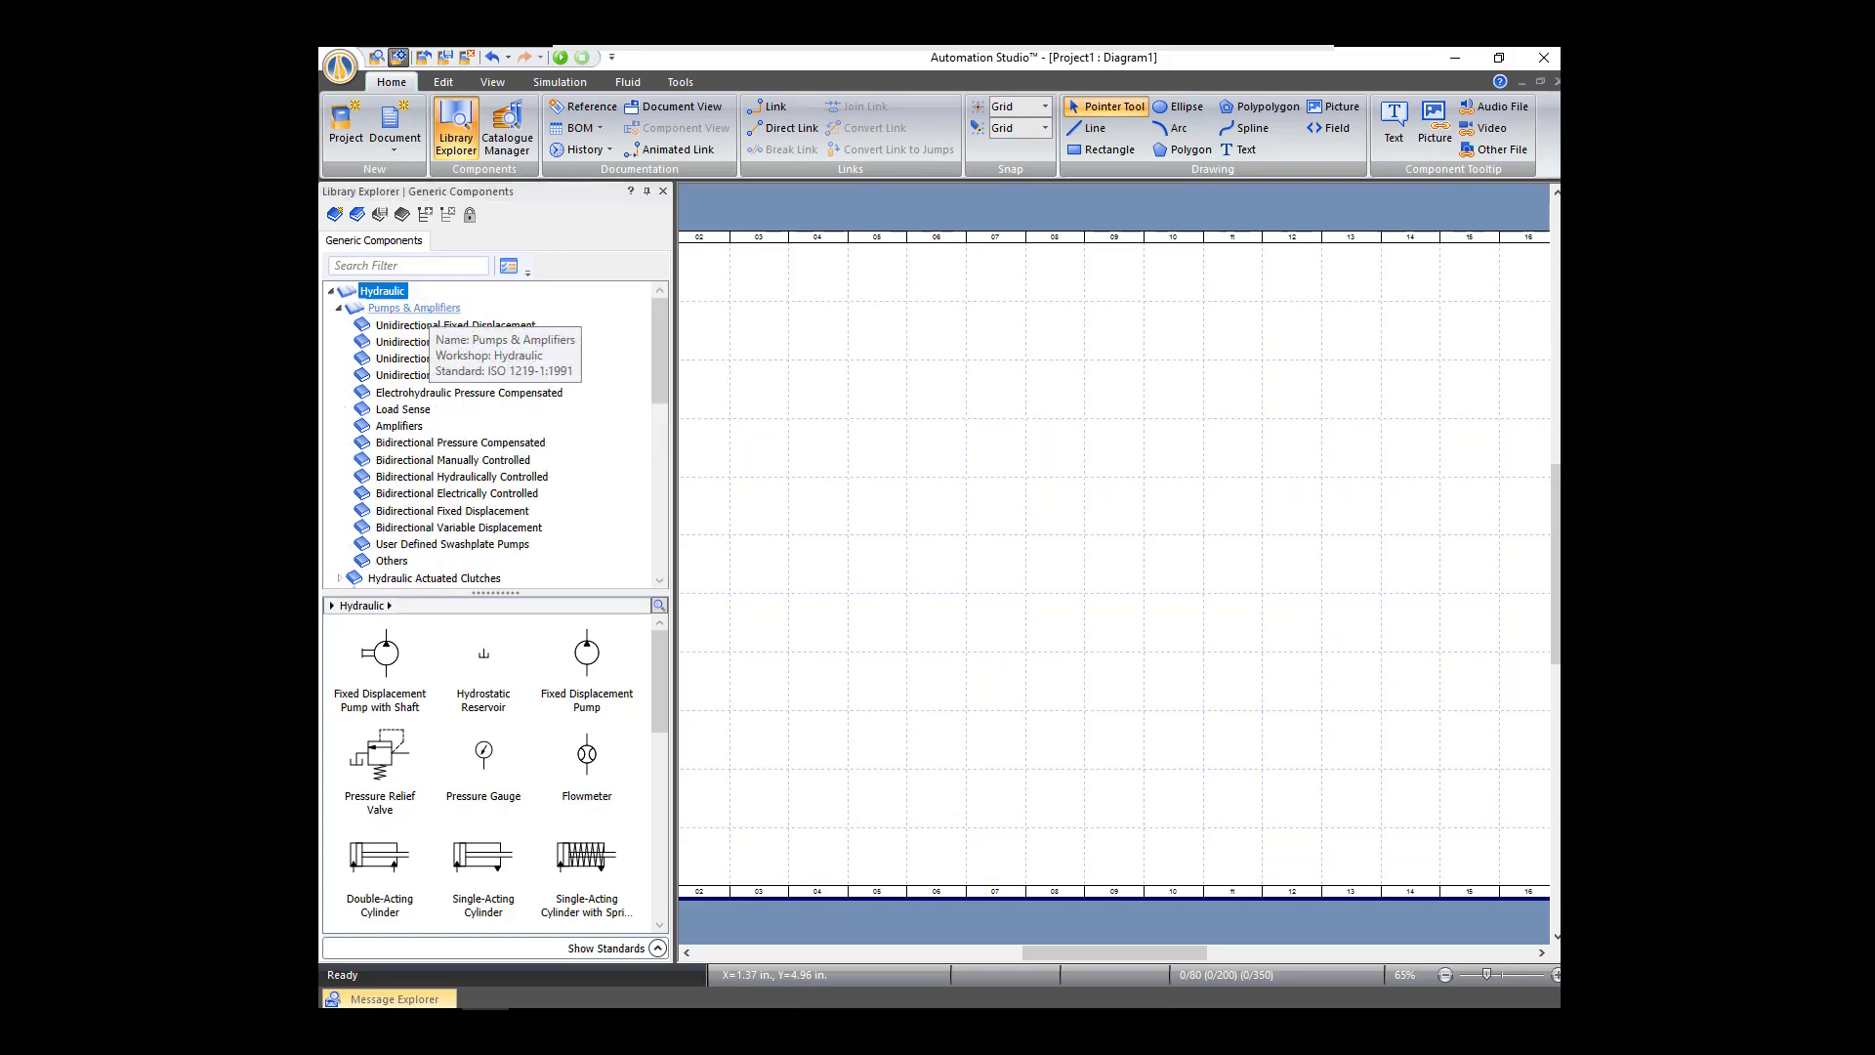
pyautogui.click(430, 309)
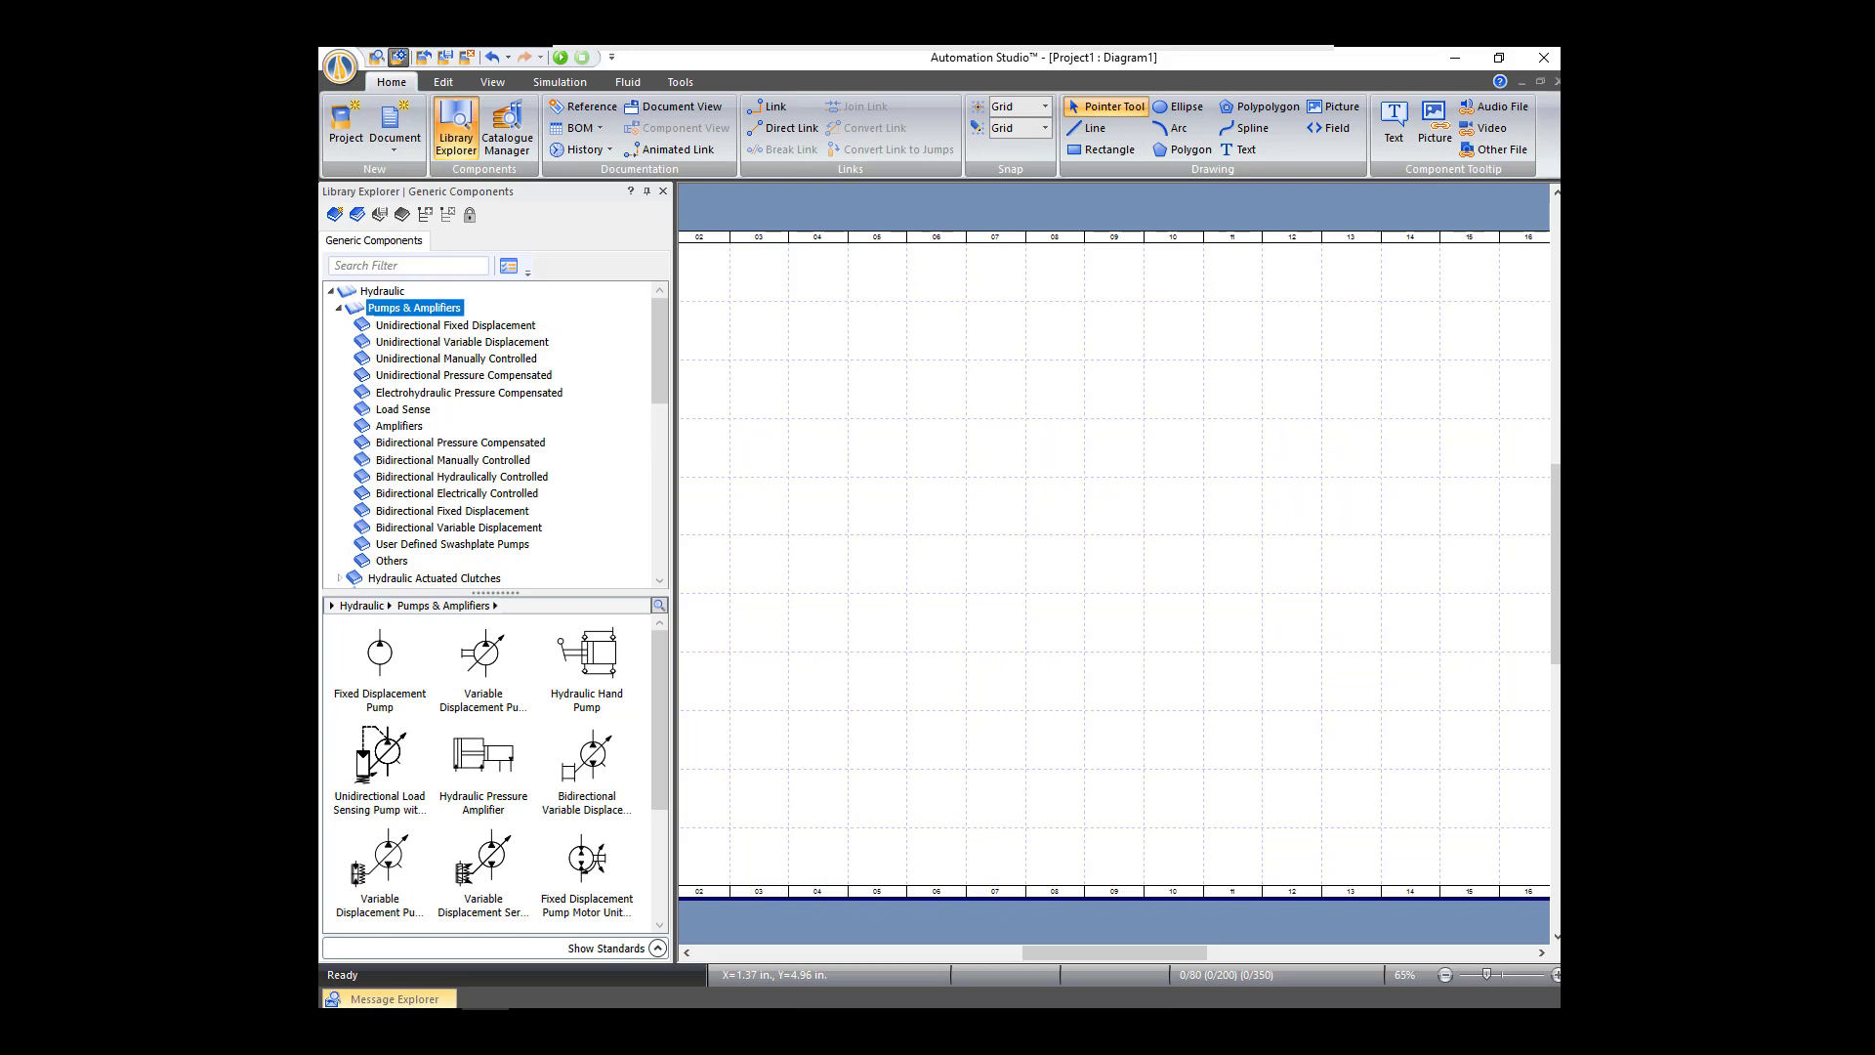
pyautogui.click(455, 325)
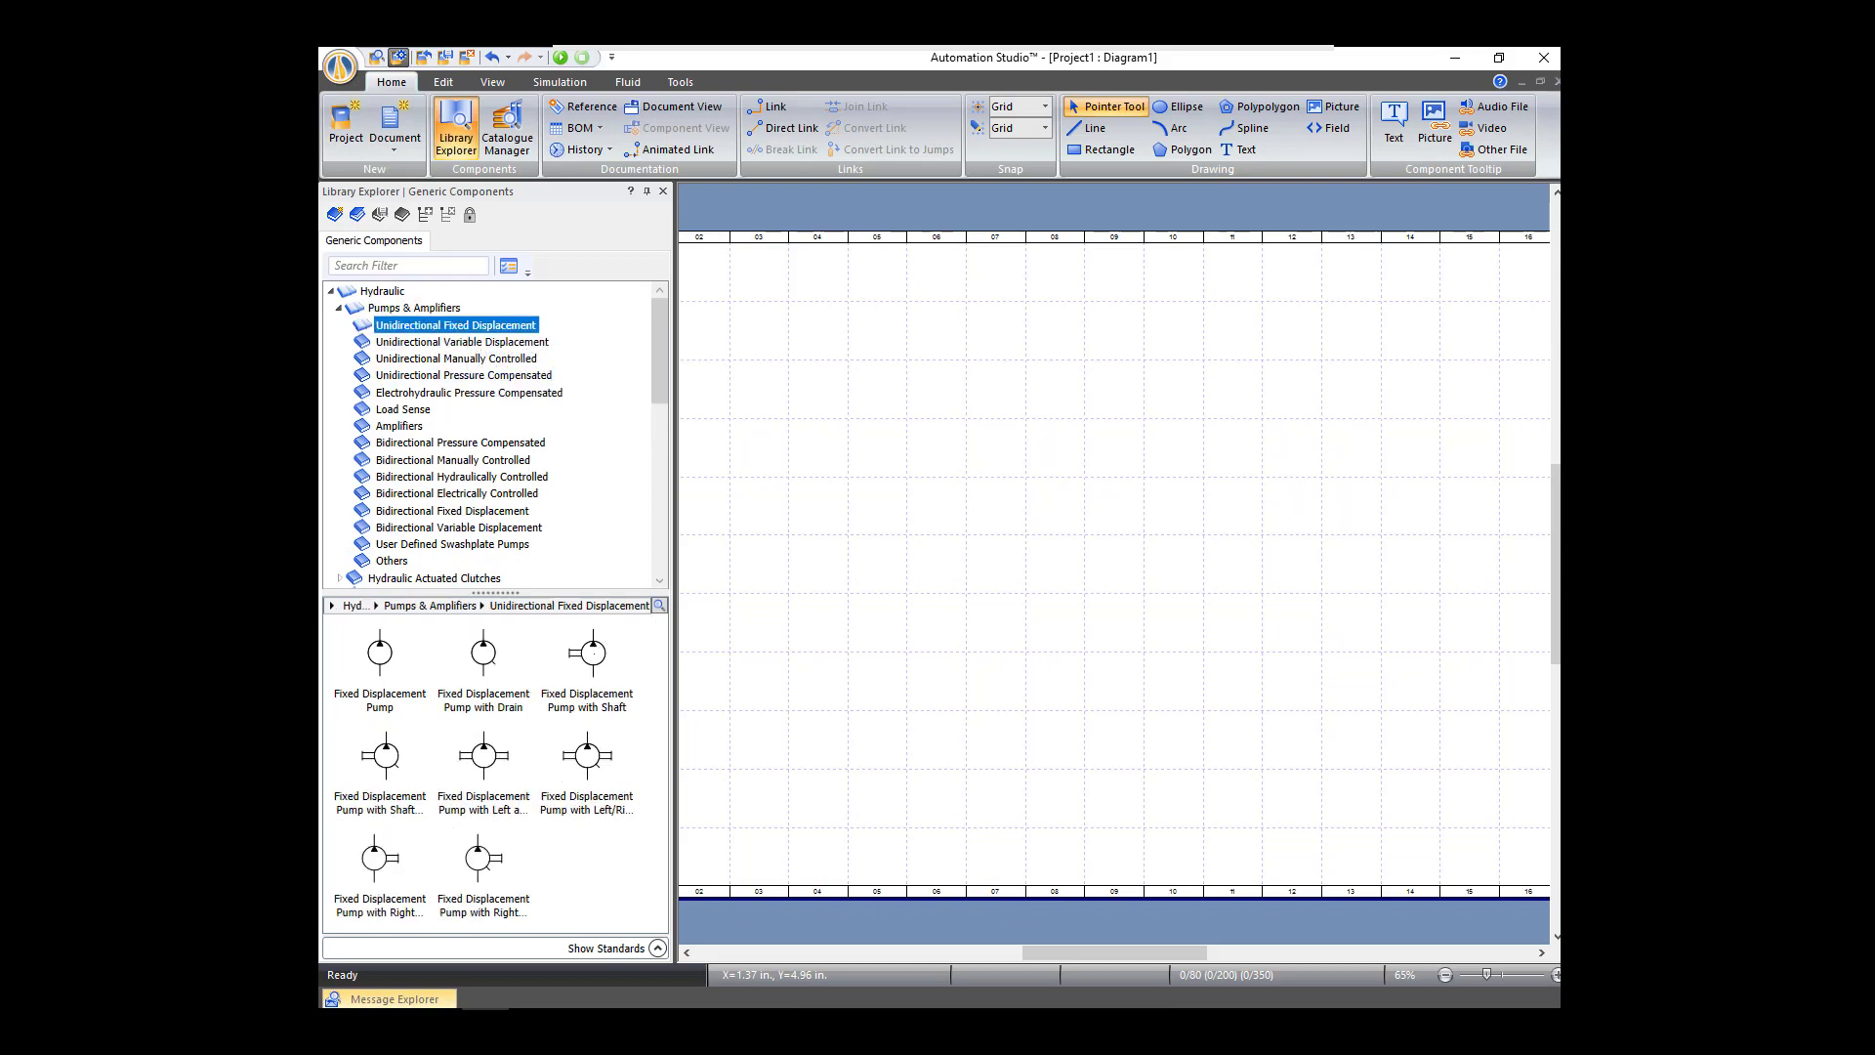
pyautogui.moveTo(587, 654)
pyautogui.moveTo(587, 654); pyautogui.dragTo(983, 417)
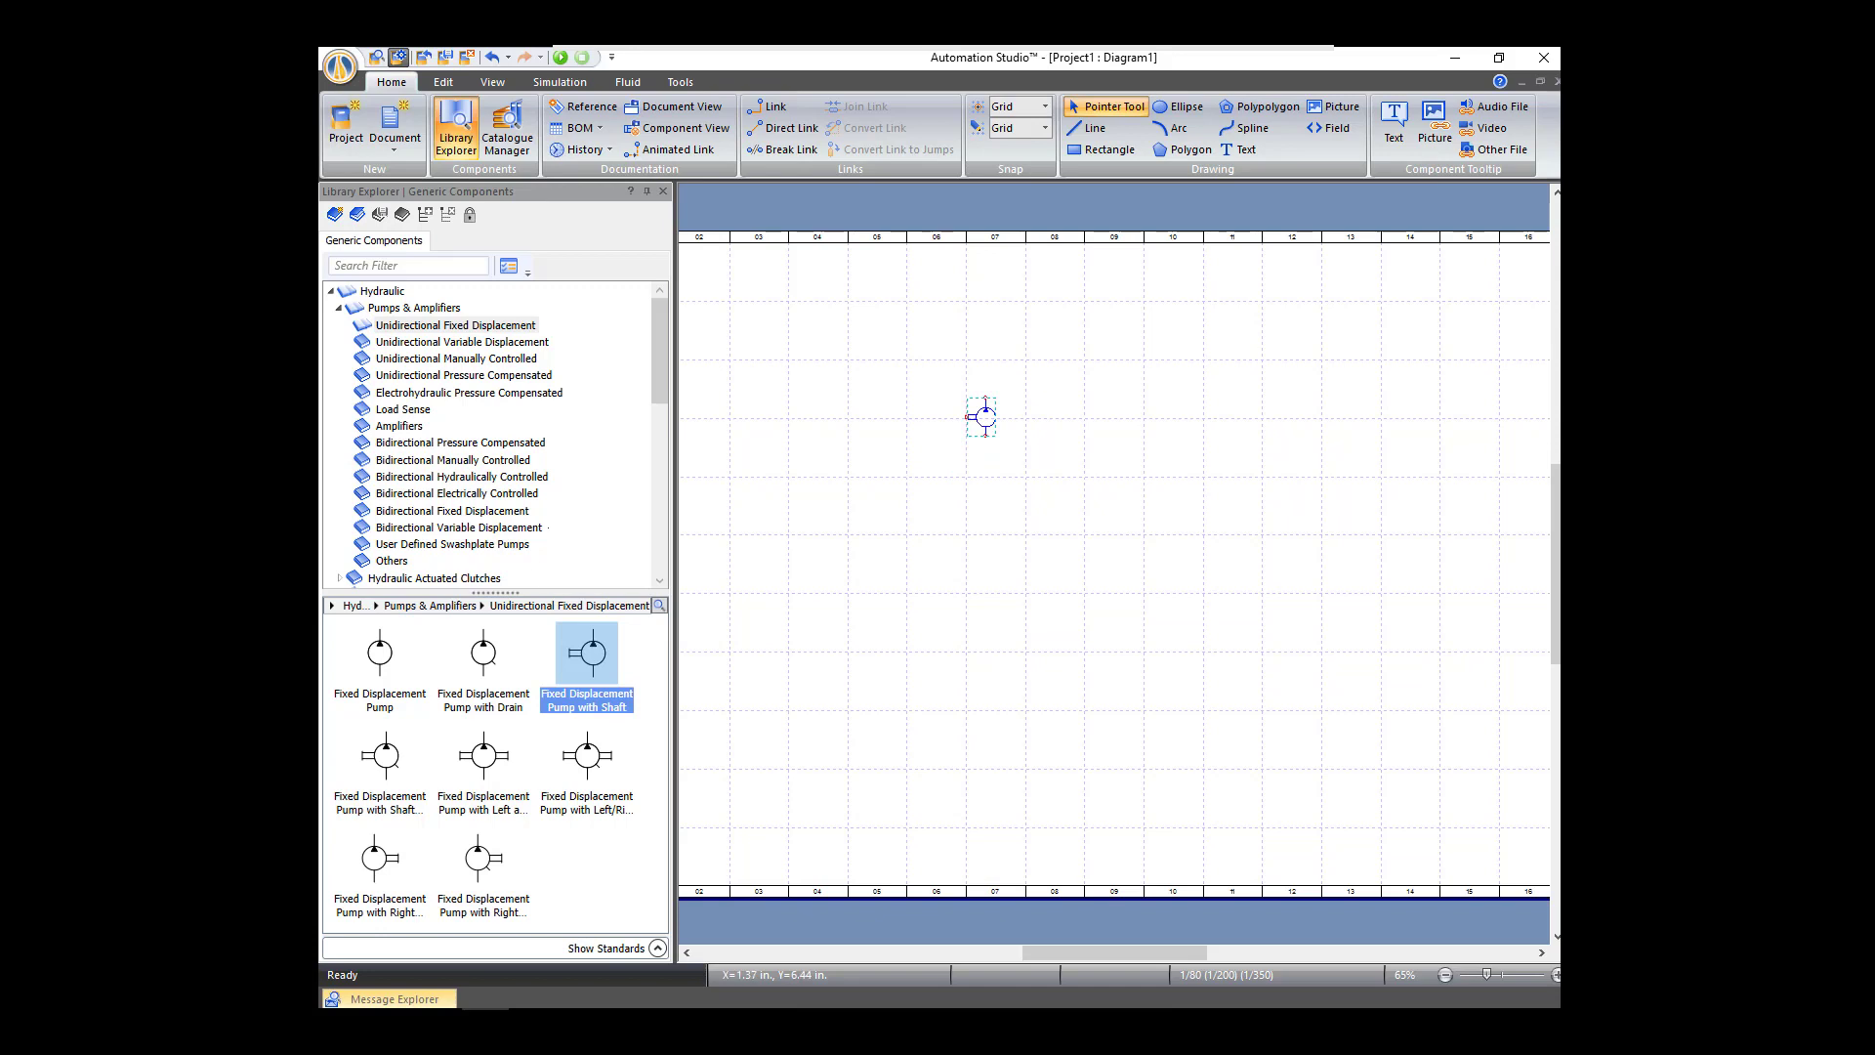
# Step: Add an Engine from the Drive & Transmission Elements power units, coupled to the pump's shaft
pyautogui.scroll(-5, 493, 434)
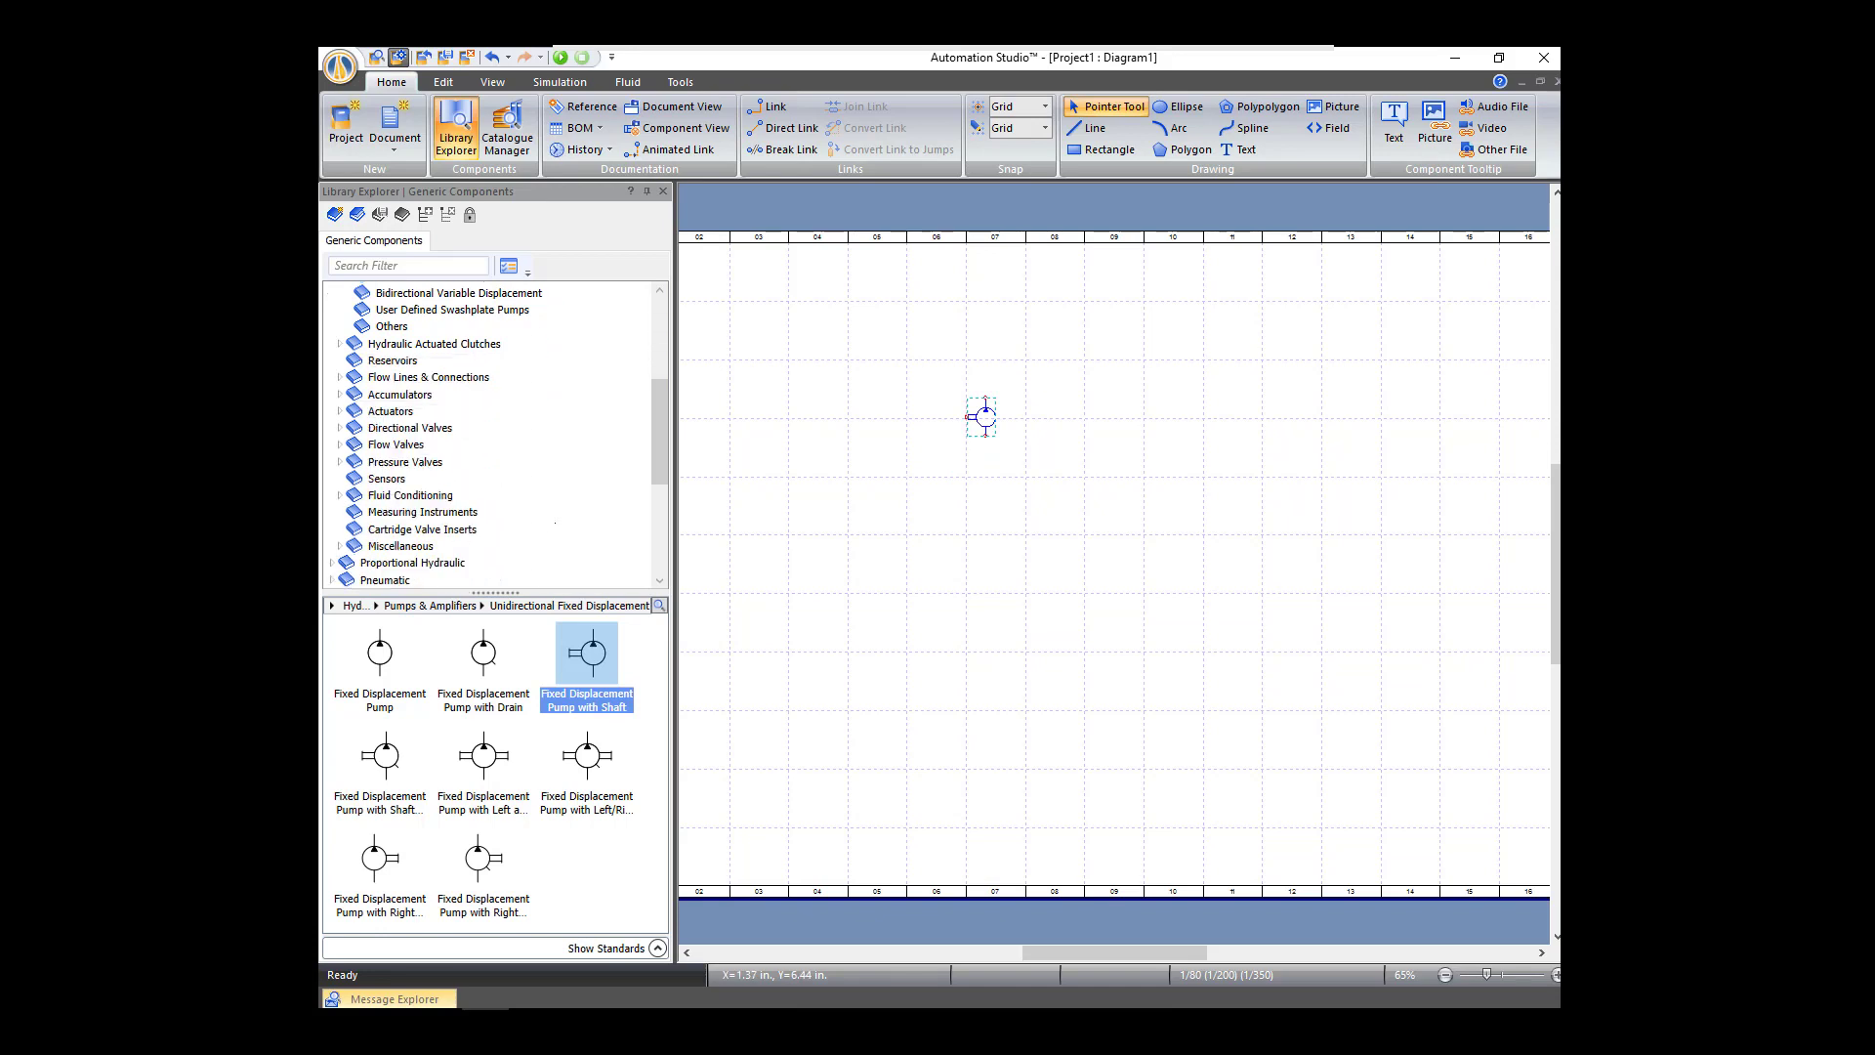
pyautogui.scroll(-4, 493, 434)
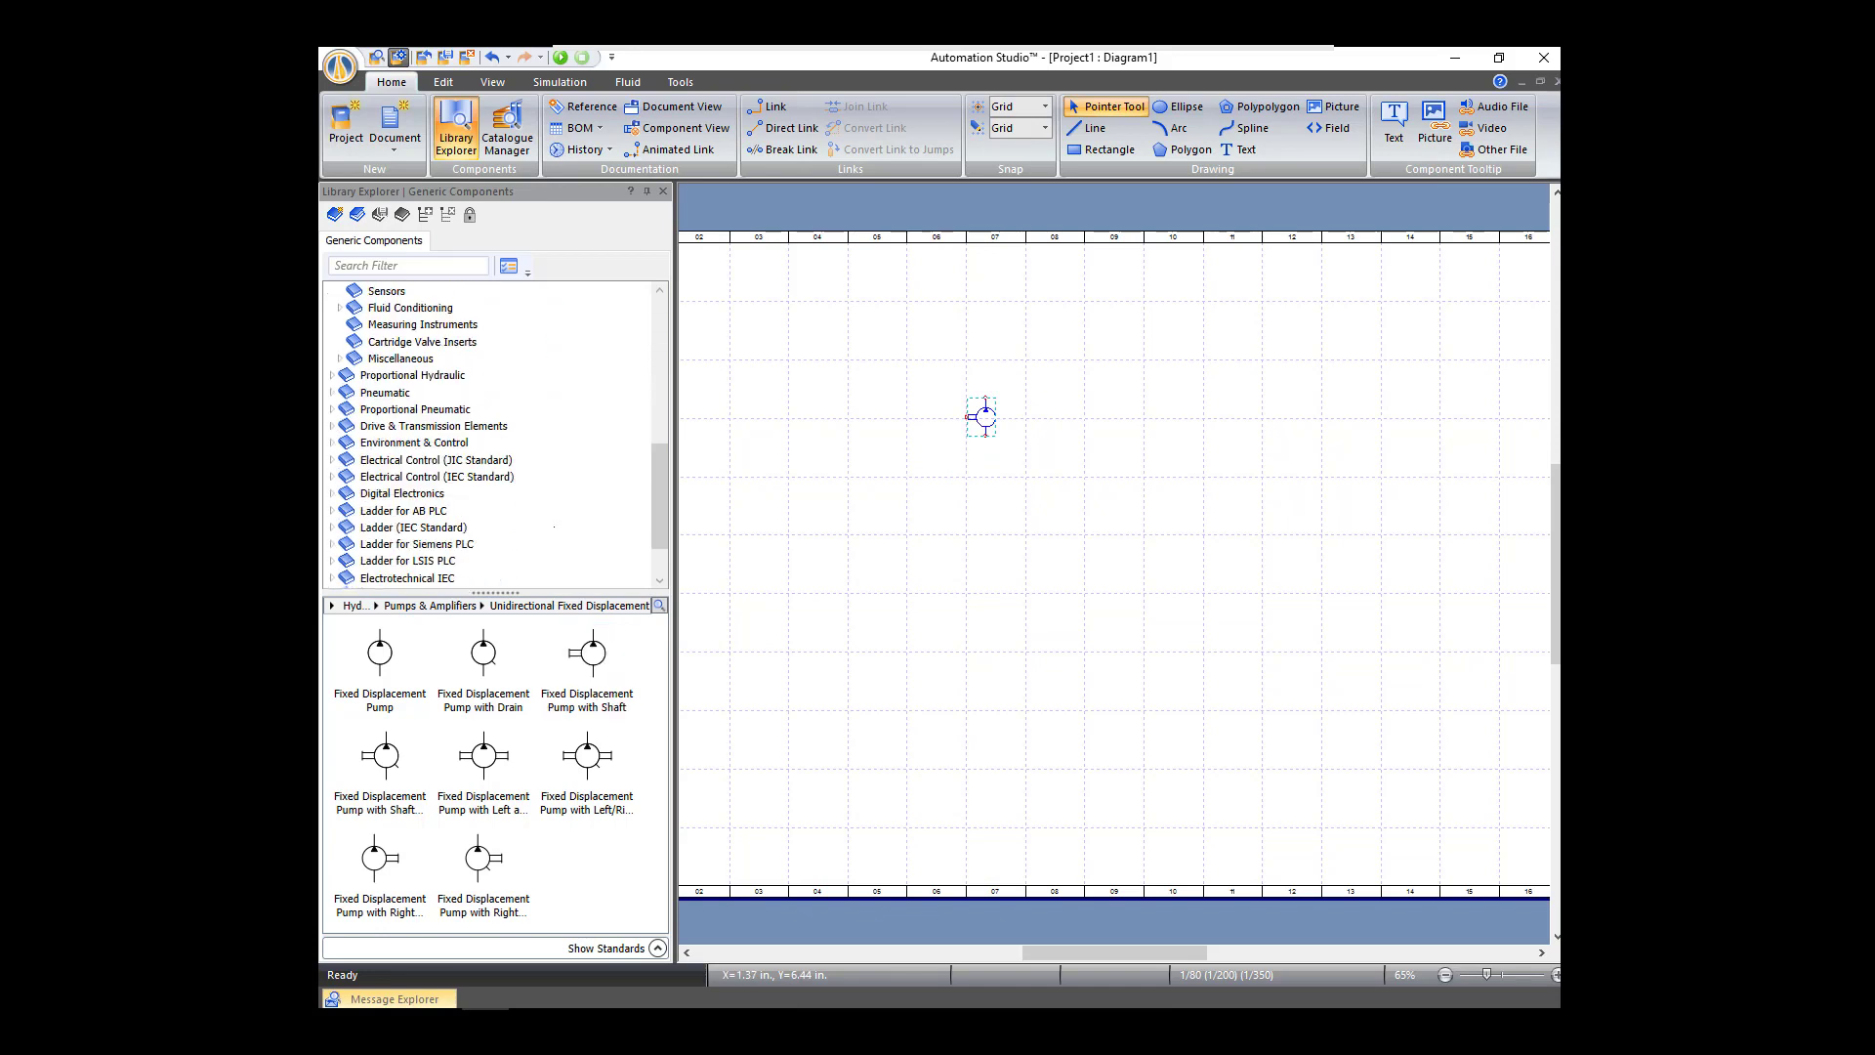
pyautogui.scroll(-1, 493, 434)
pyautogui.scroll(9, 493, 435)
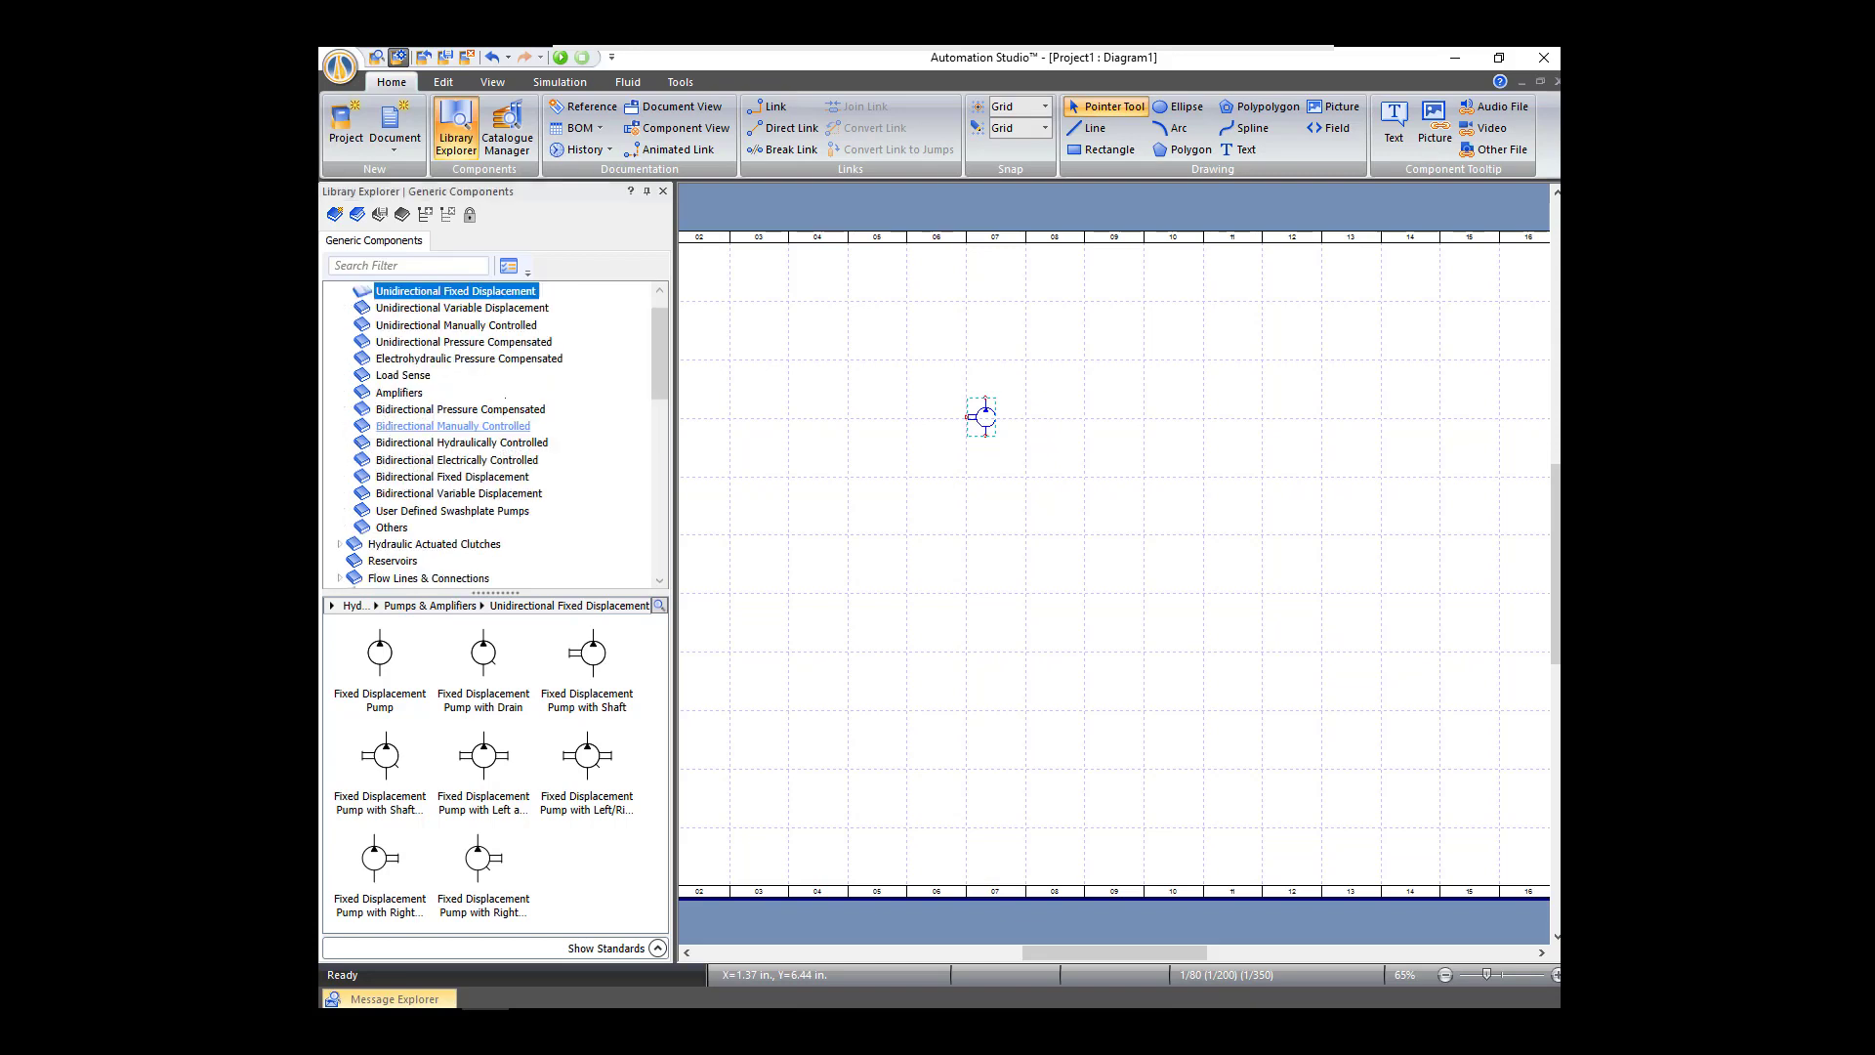
pyautogui.scroll(-7, 493, 435)
pyautogui.click(397, 486)
pyautogui.scroll(-1, 493, 435)
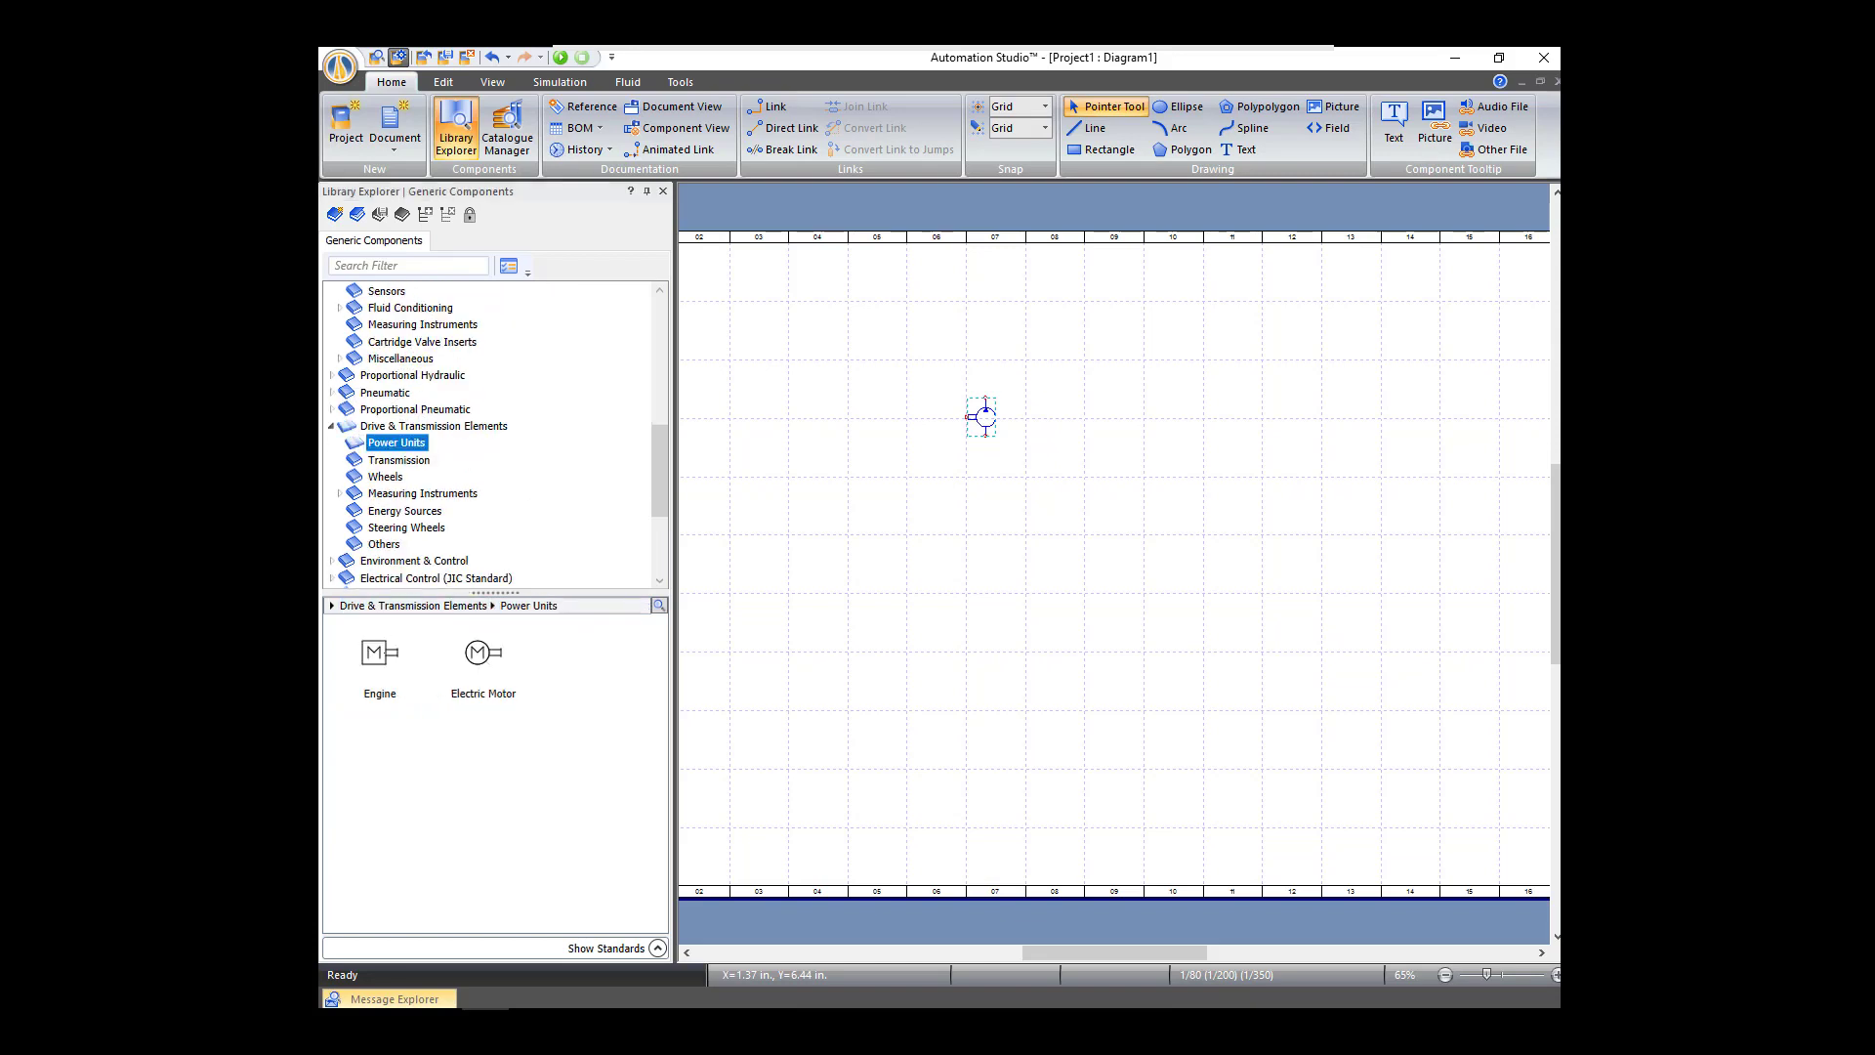
pyautogui.moveTo(380, 653); pyautogui.dragTo(947, 417)
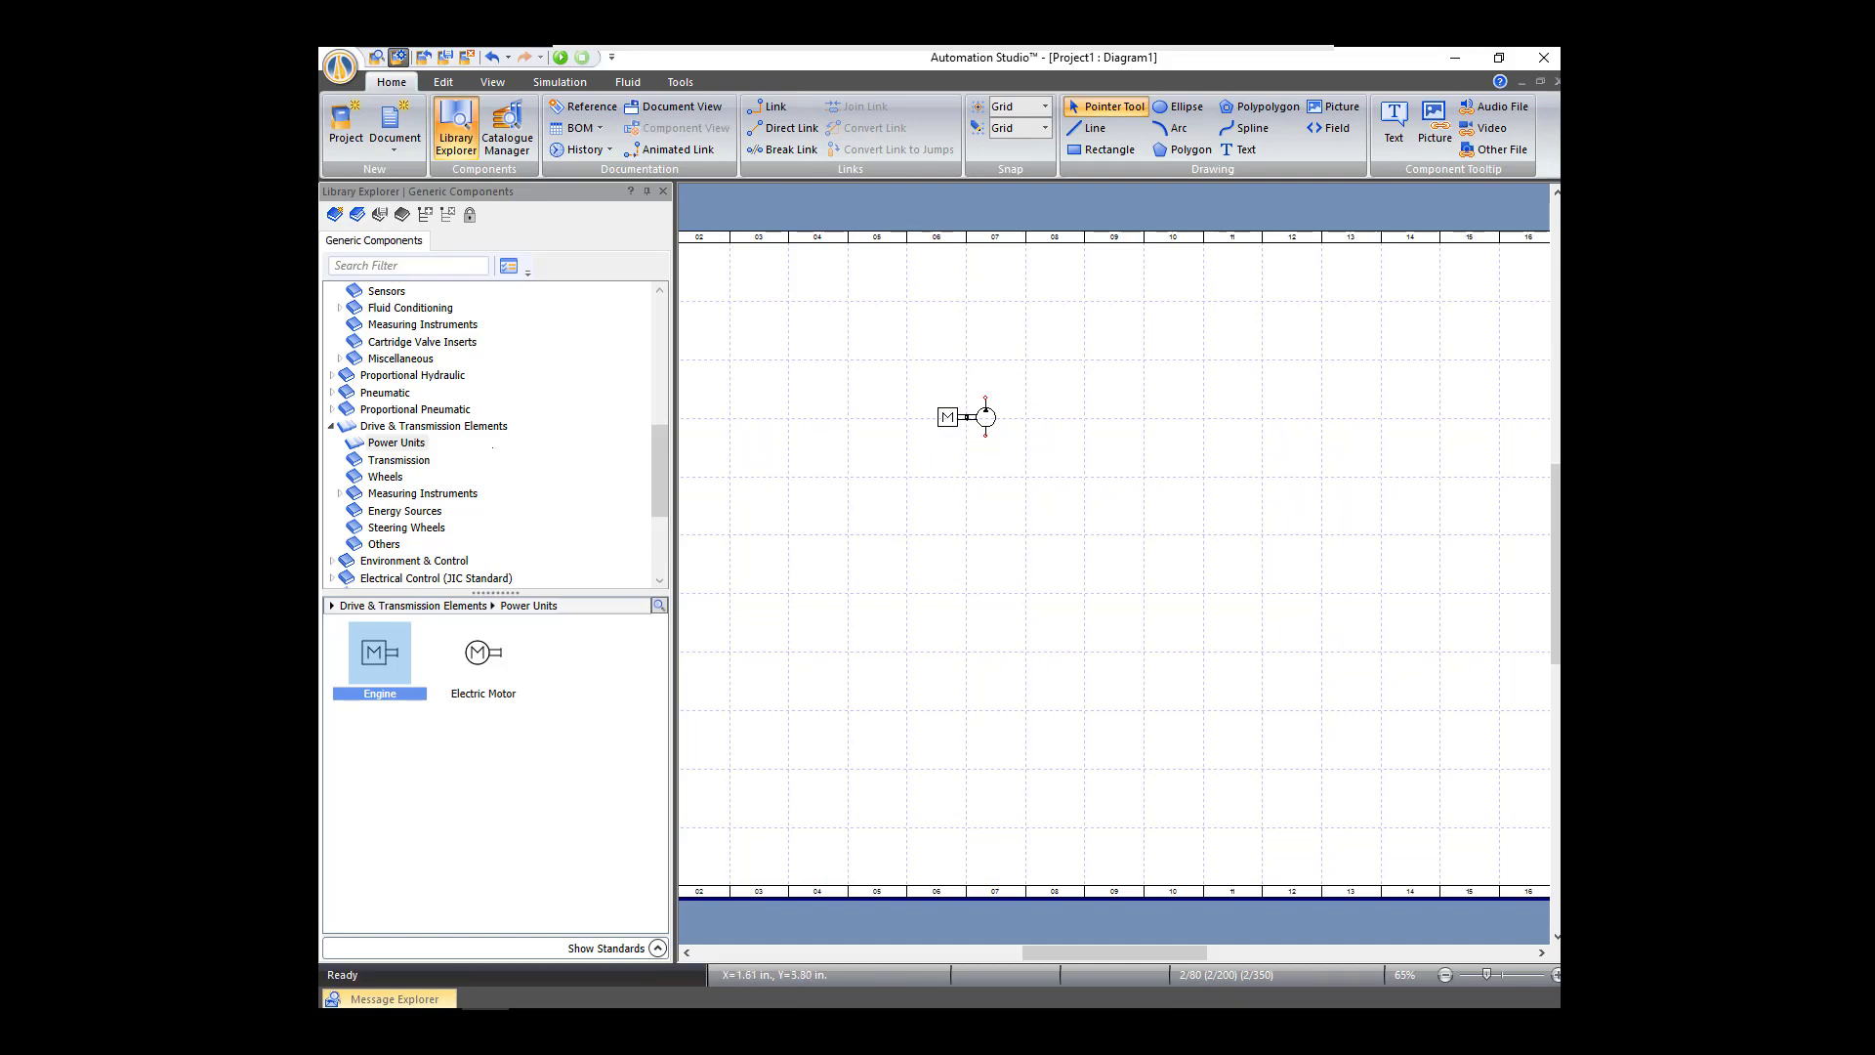
# Step: Place a Hydrostatic Reservoir from the hydraulic reservoirs just below the engine and pump
pyautogui.doubleClick(433, 425)
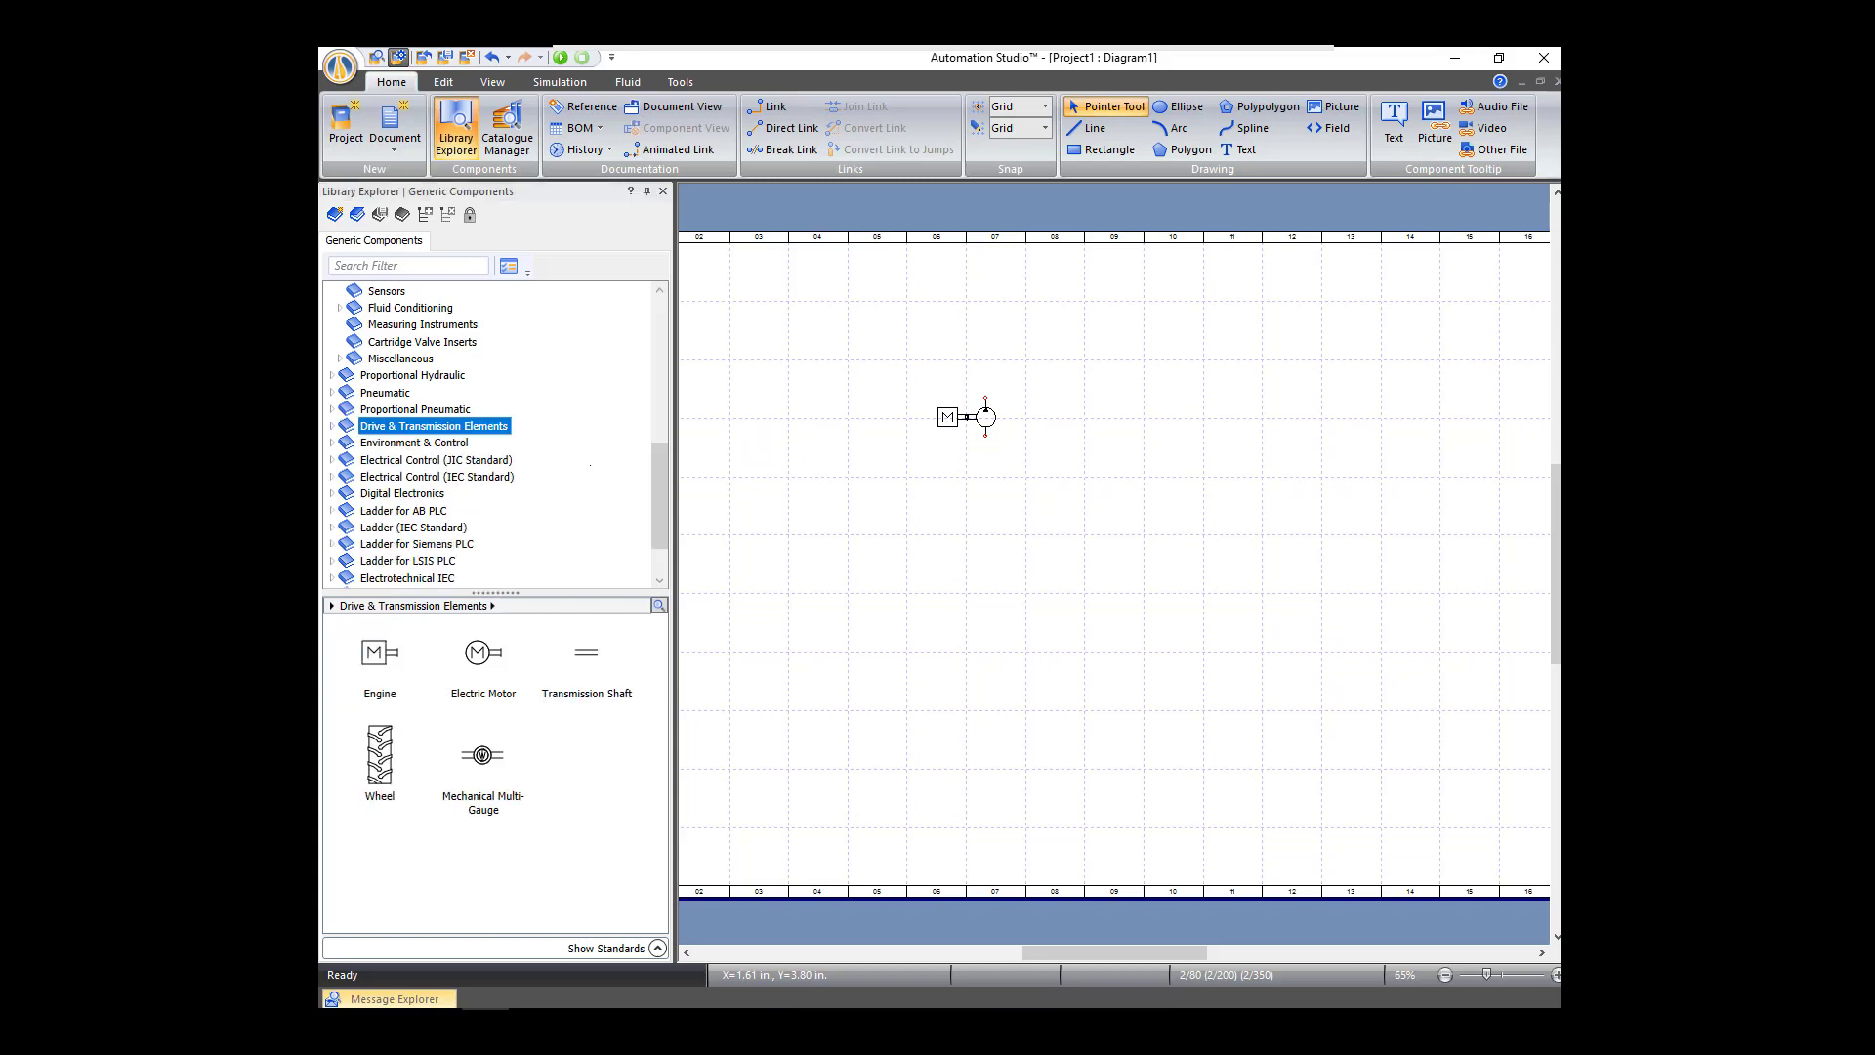
pyautogui.scroll(4, 495, 435)
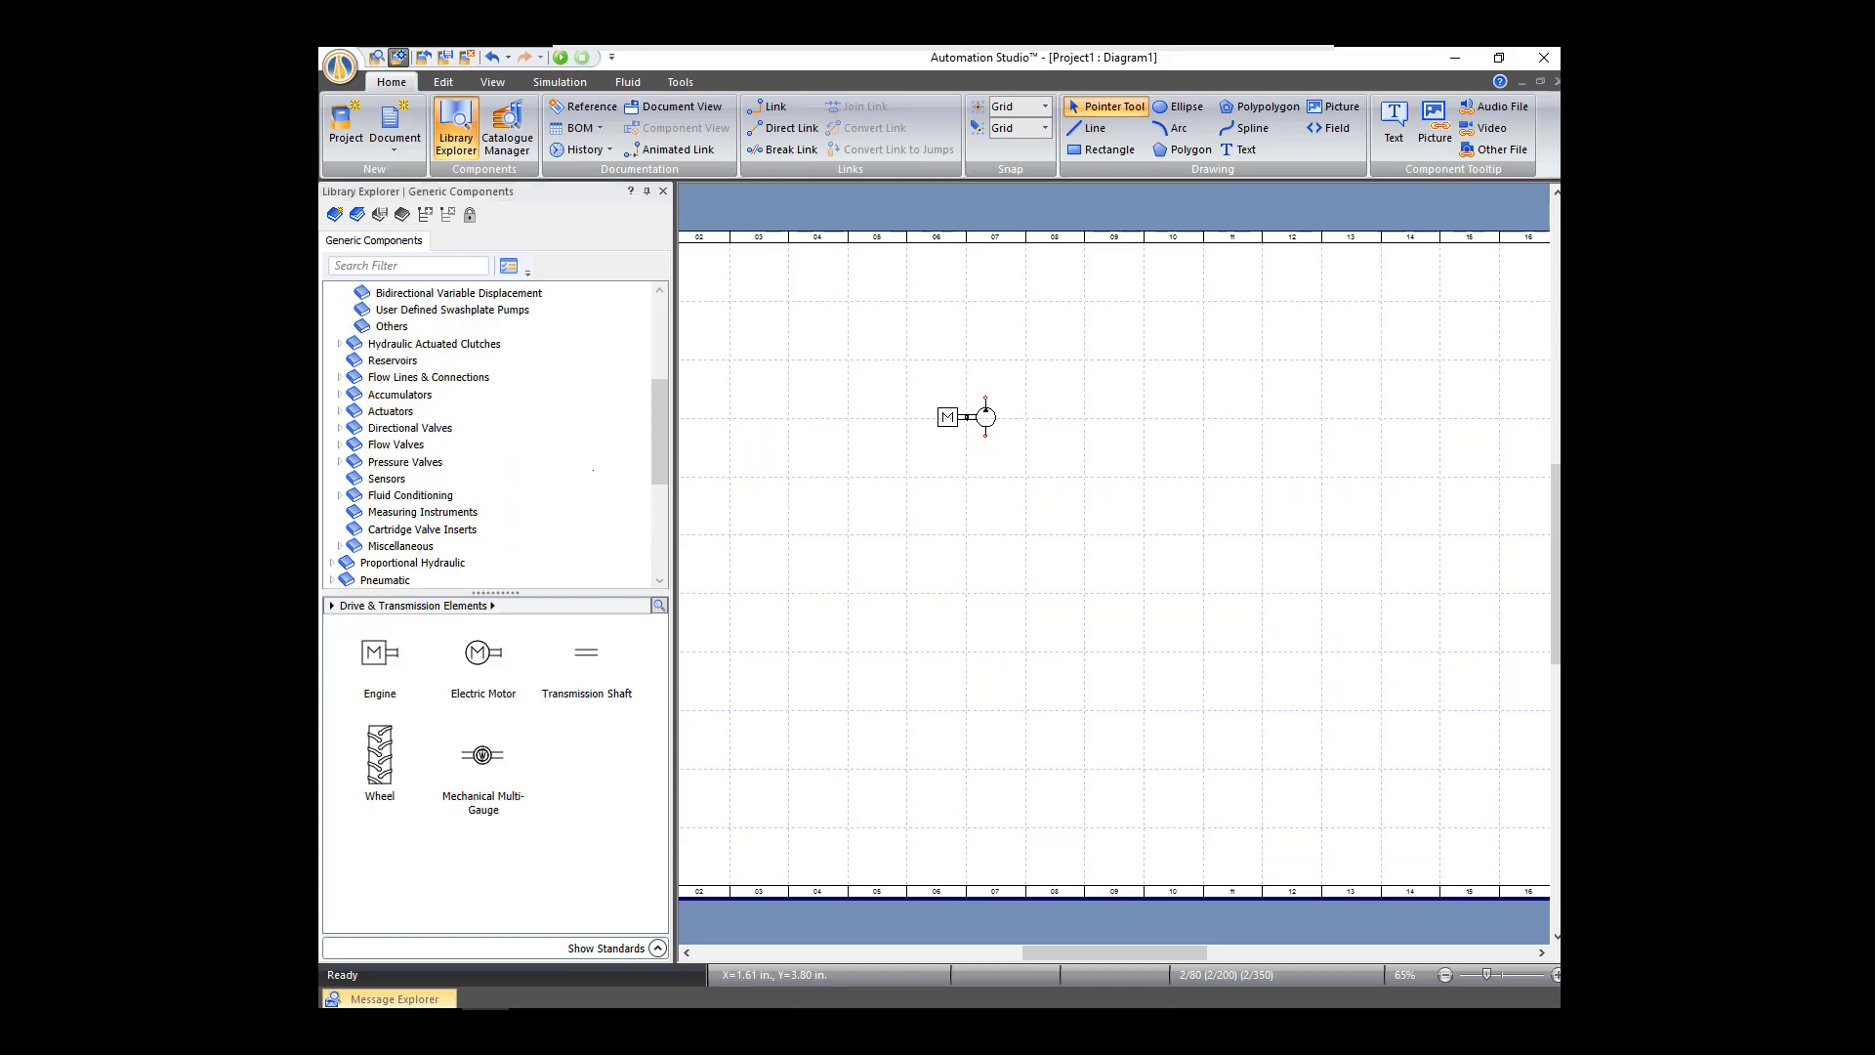
pyautogui.scroll(1, 495, 435)
pyautogui.scroll(4, 495, 435)
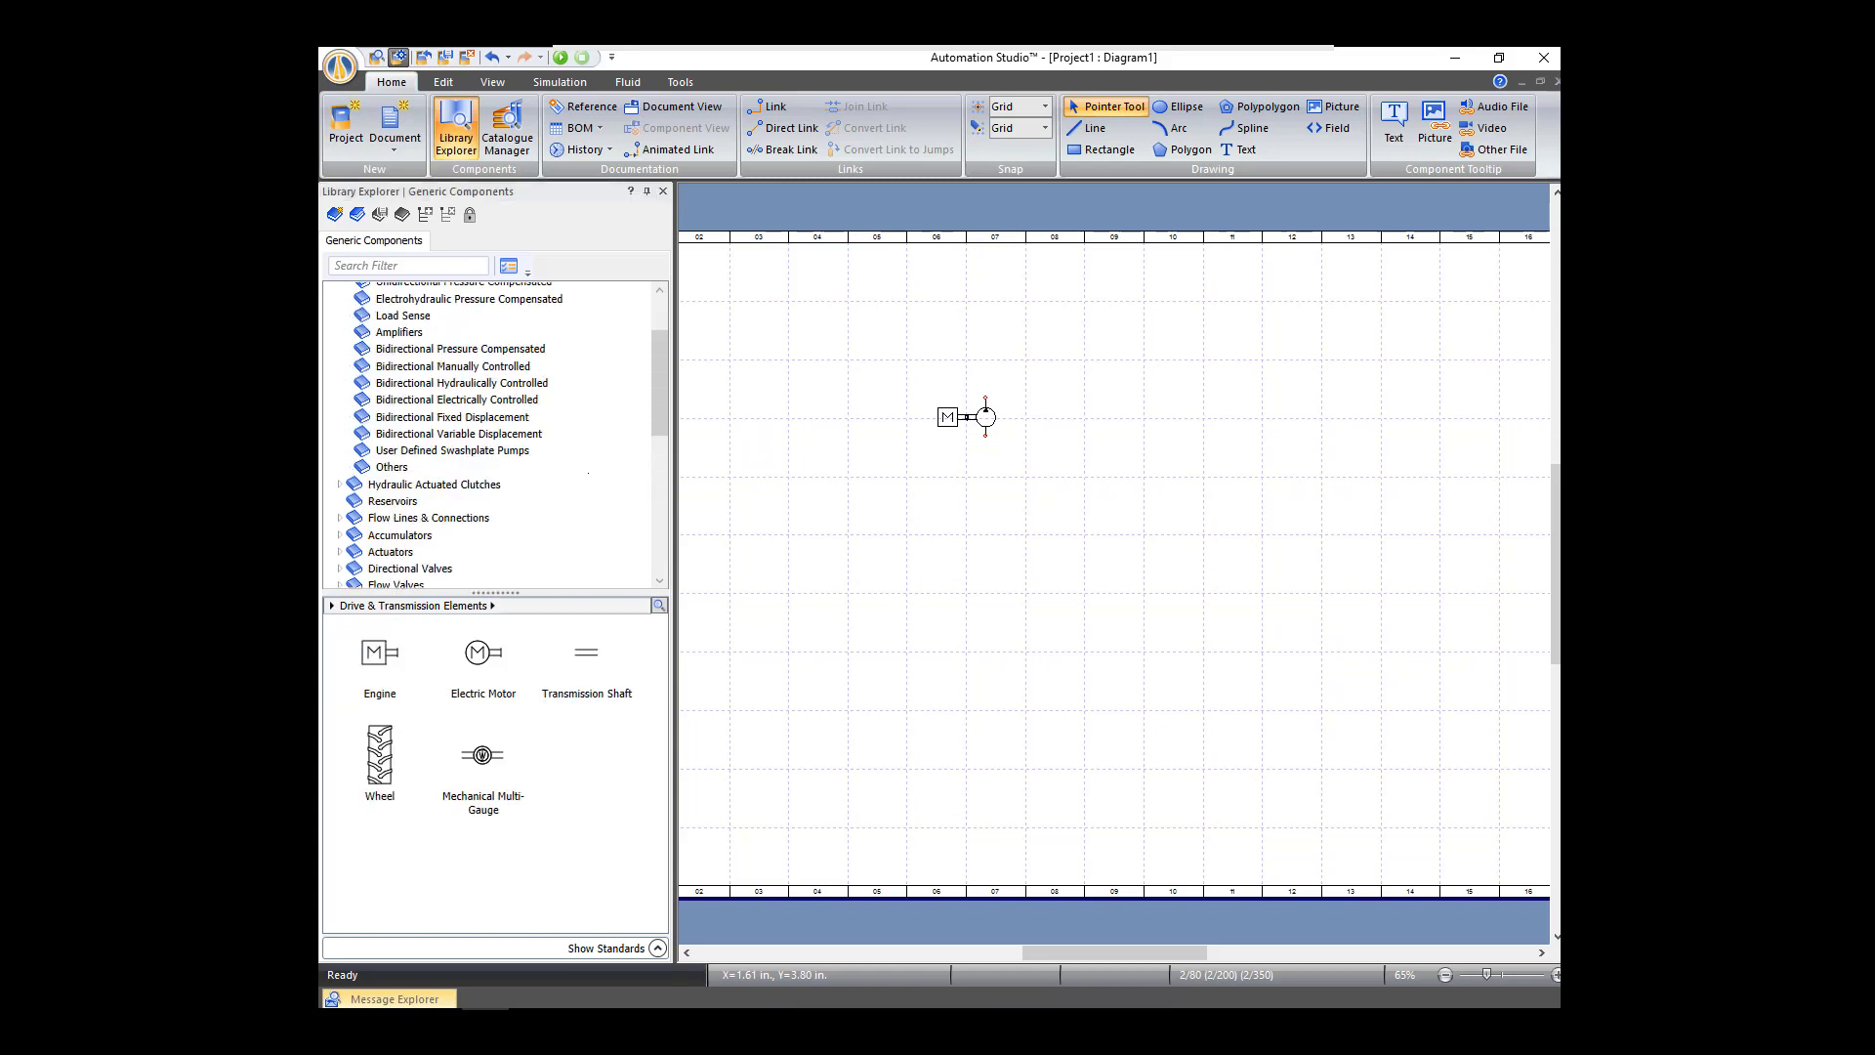
pyautogui.click(339, 307)
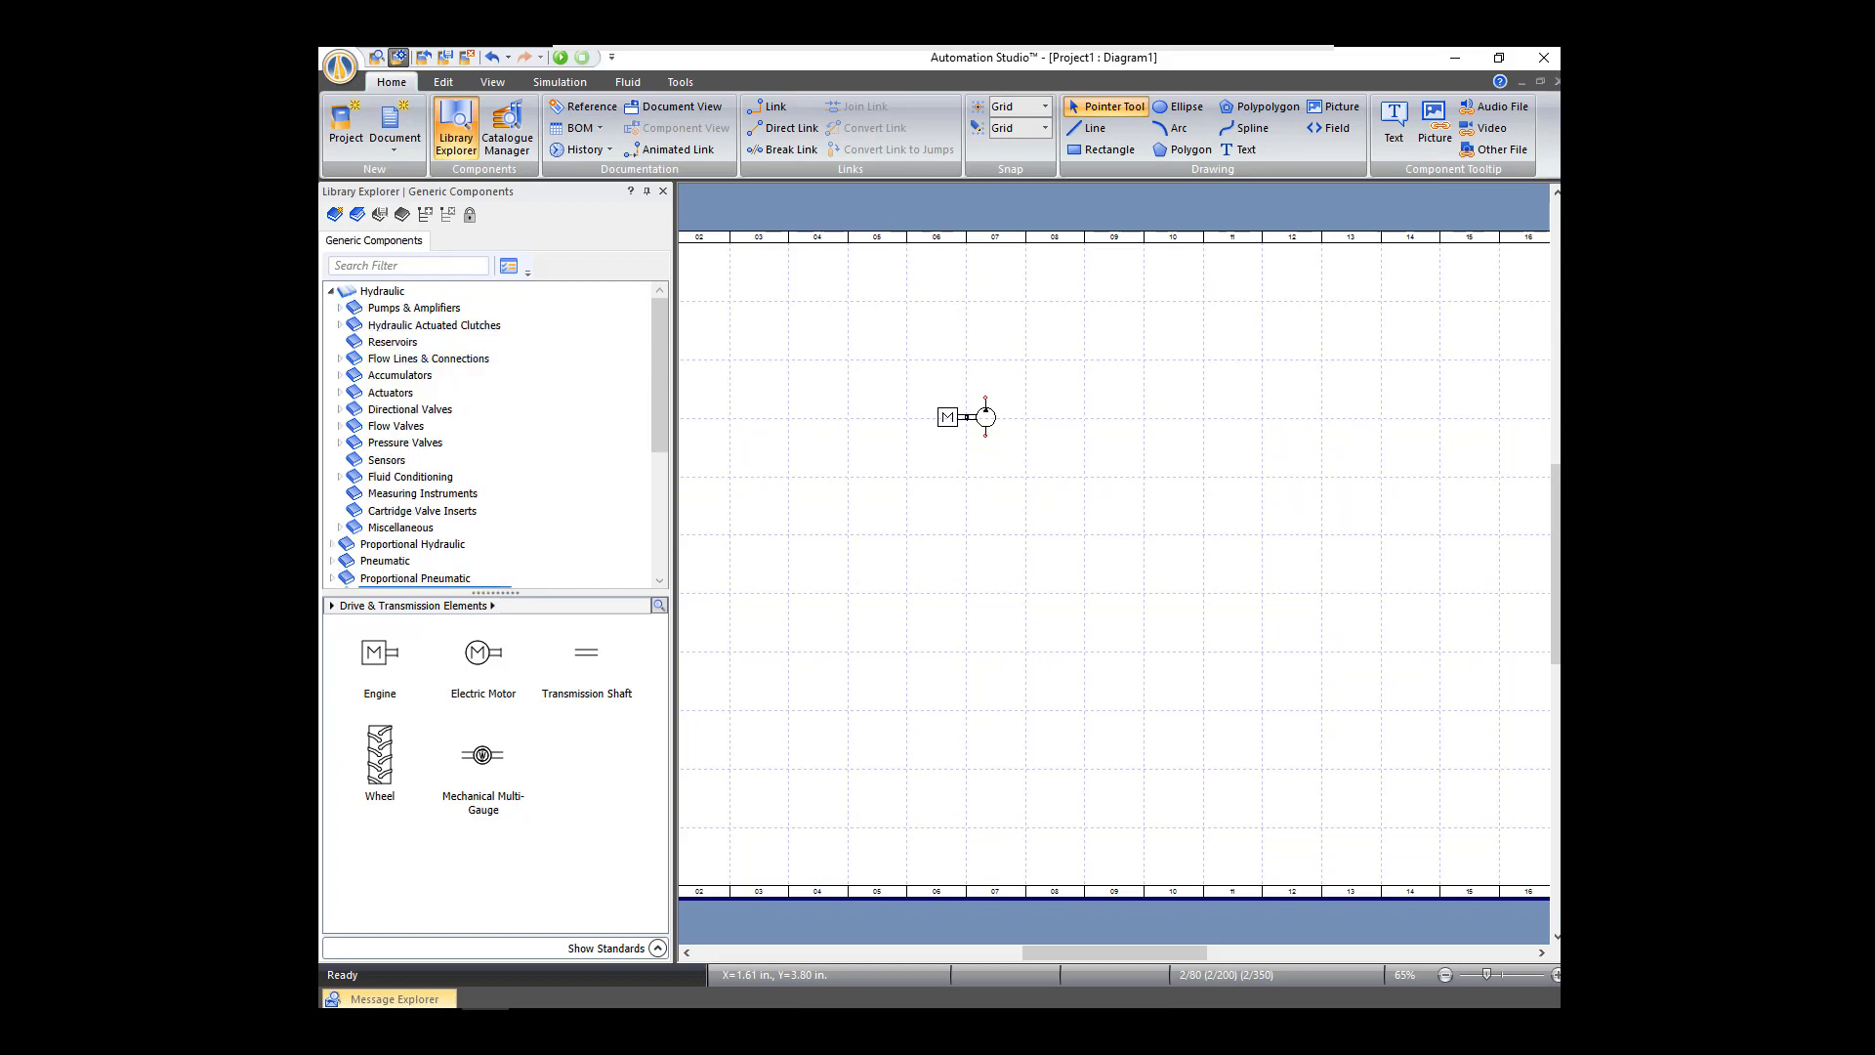
pyautogui.click(392, 342)
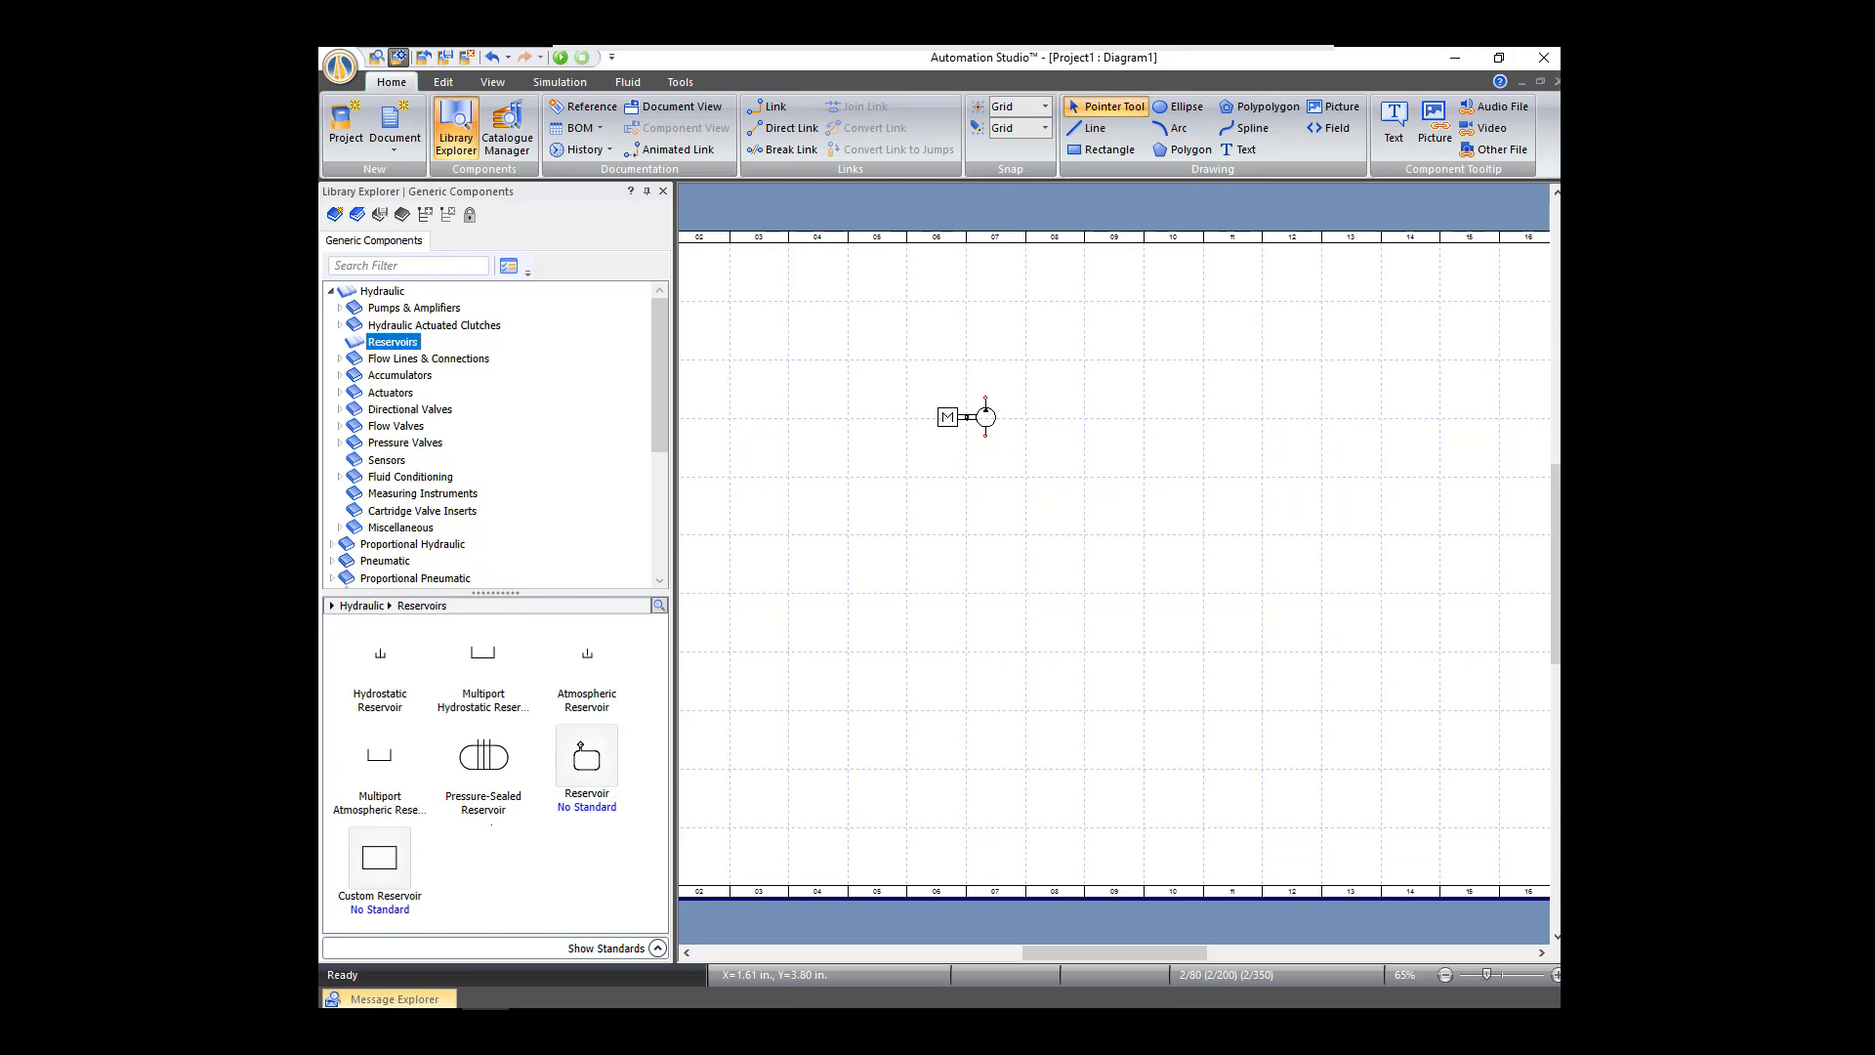
pyautogui.click(380, 655)
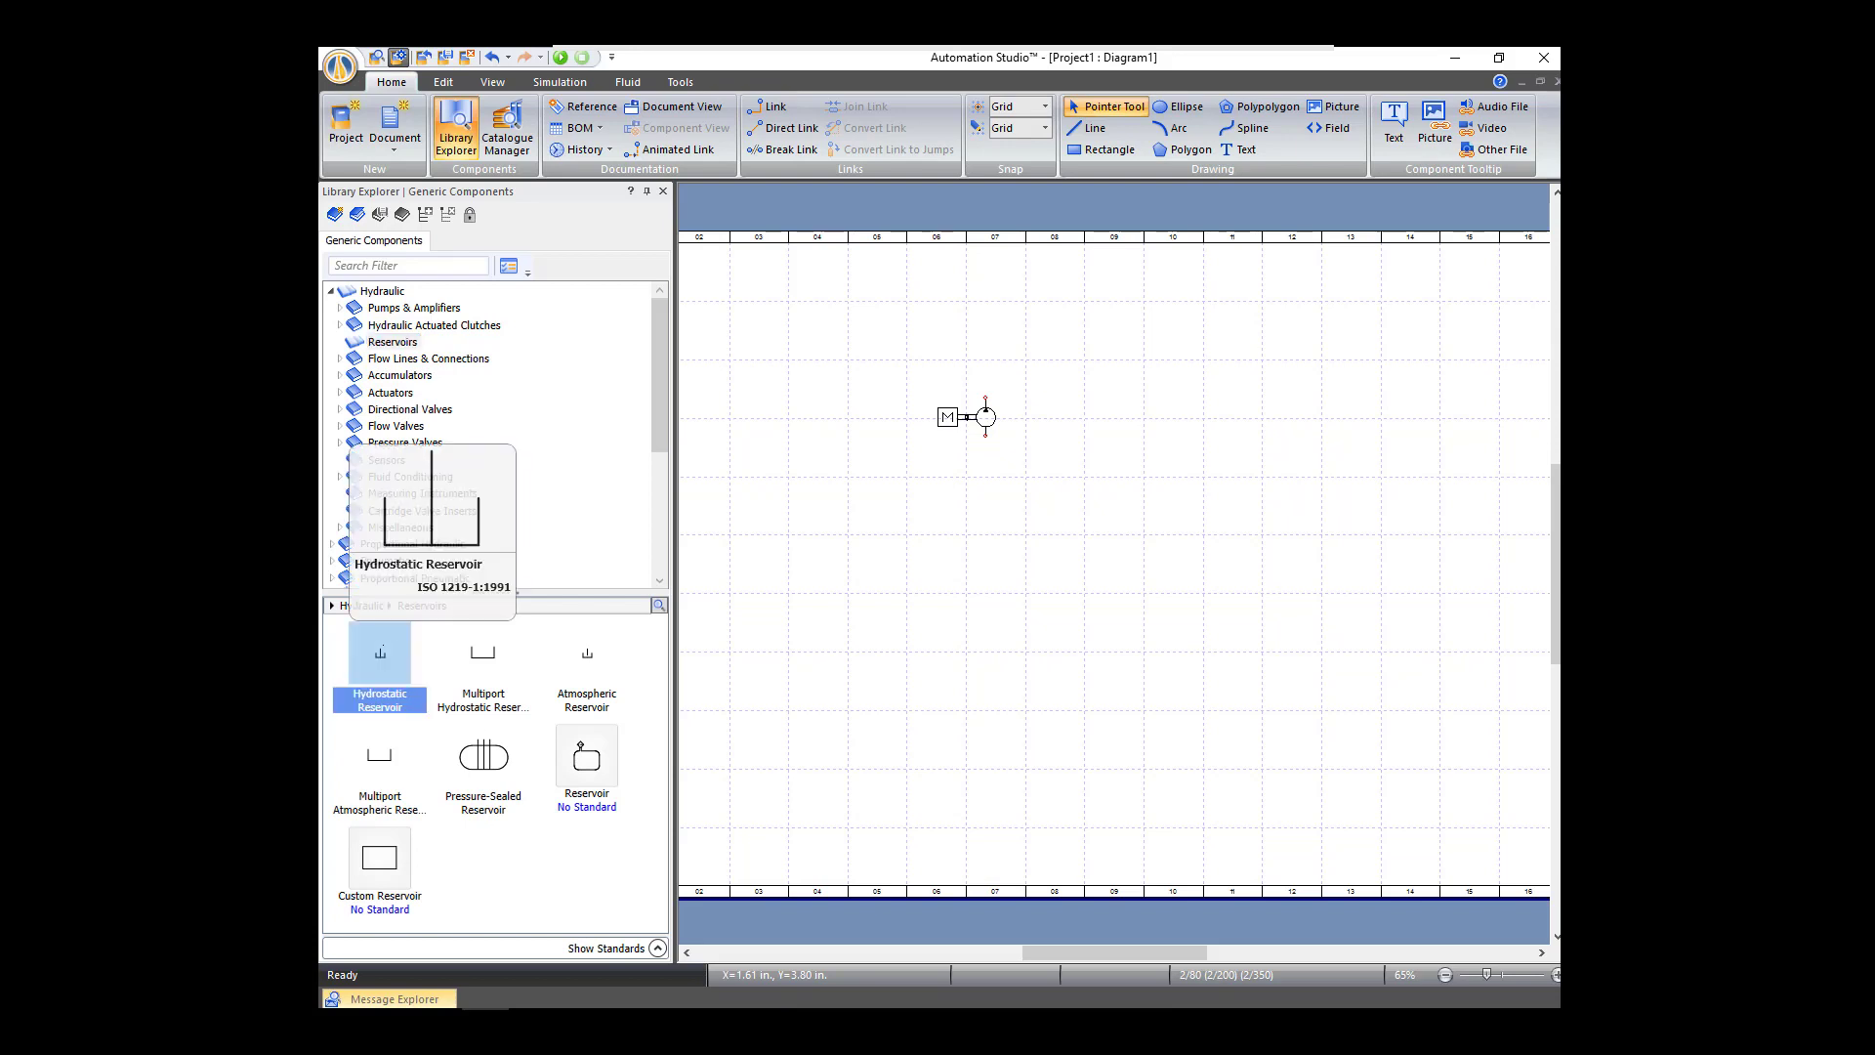
pyautogui.moveTo(683, 579); pyautogui.dragTo(953, 454)
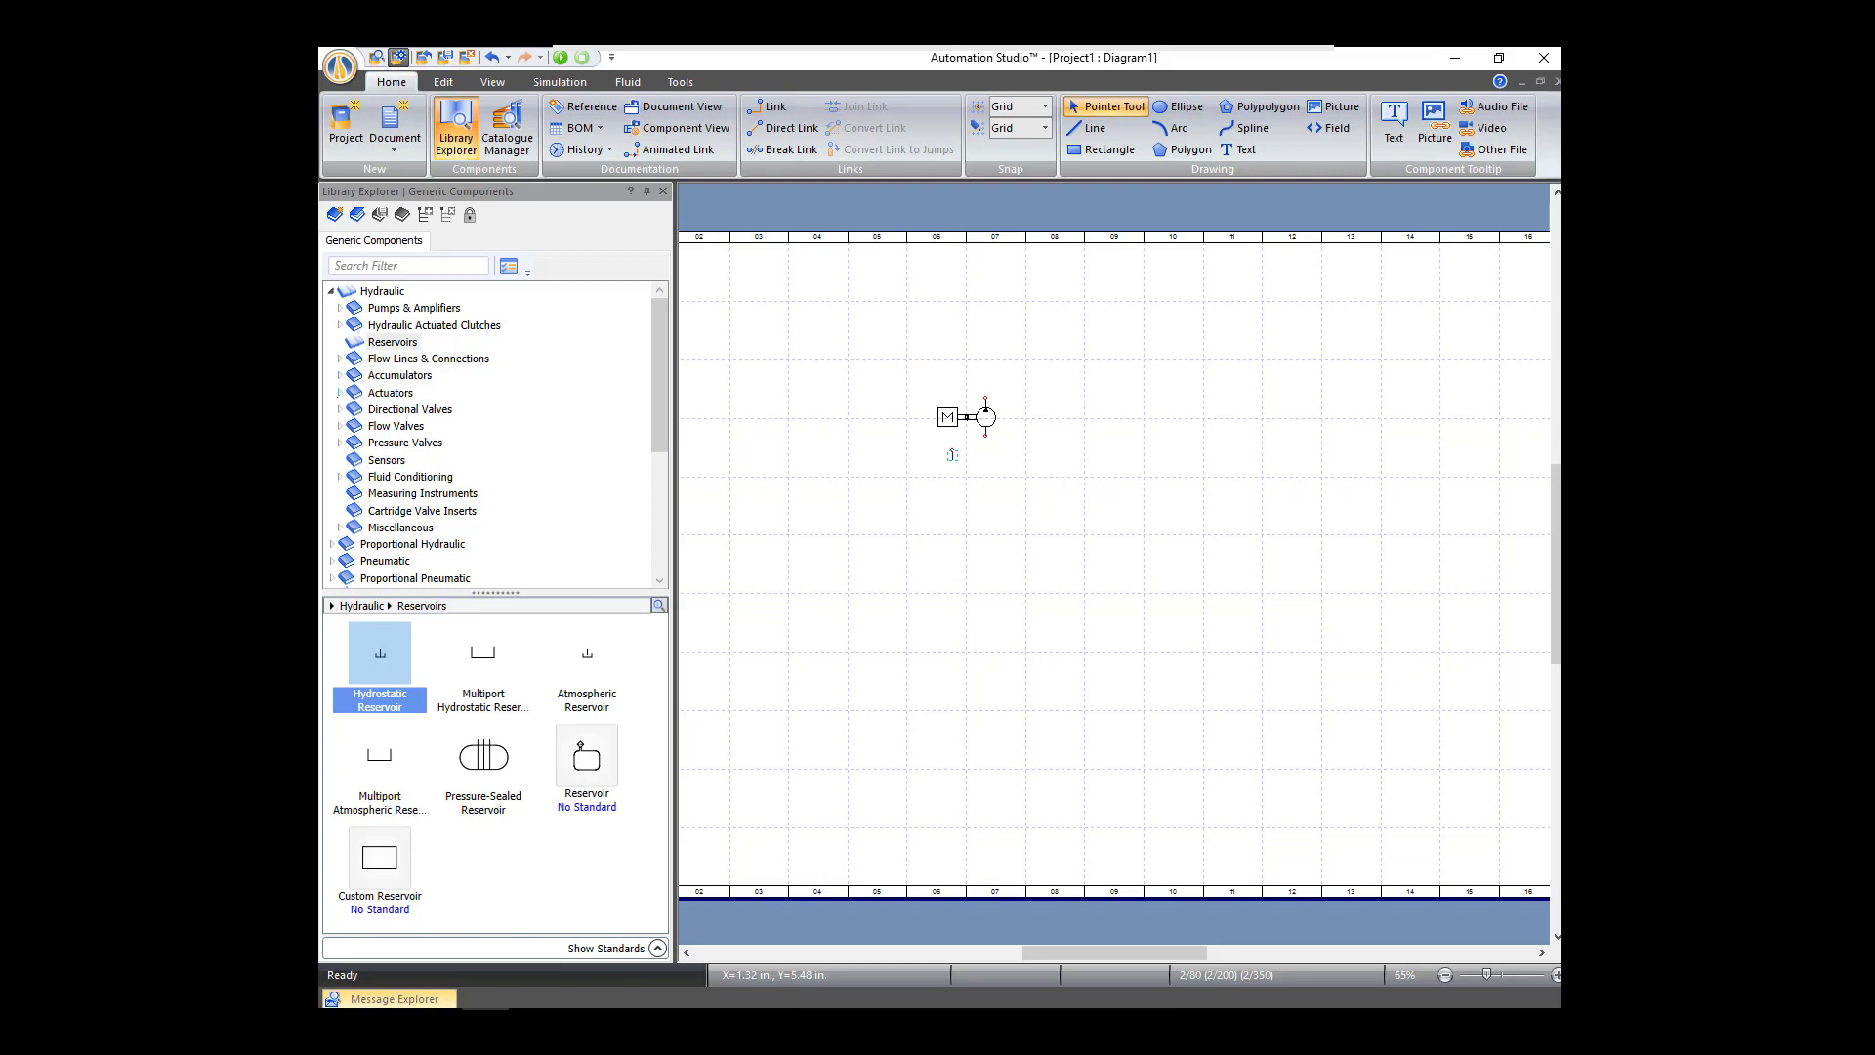
# Step: Place a Double-Acting Cylinder from the hydraulic actuators below the reservoir
pyautogui.click(339, 392)
pyautogui.scroll(-1, 457, 385)
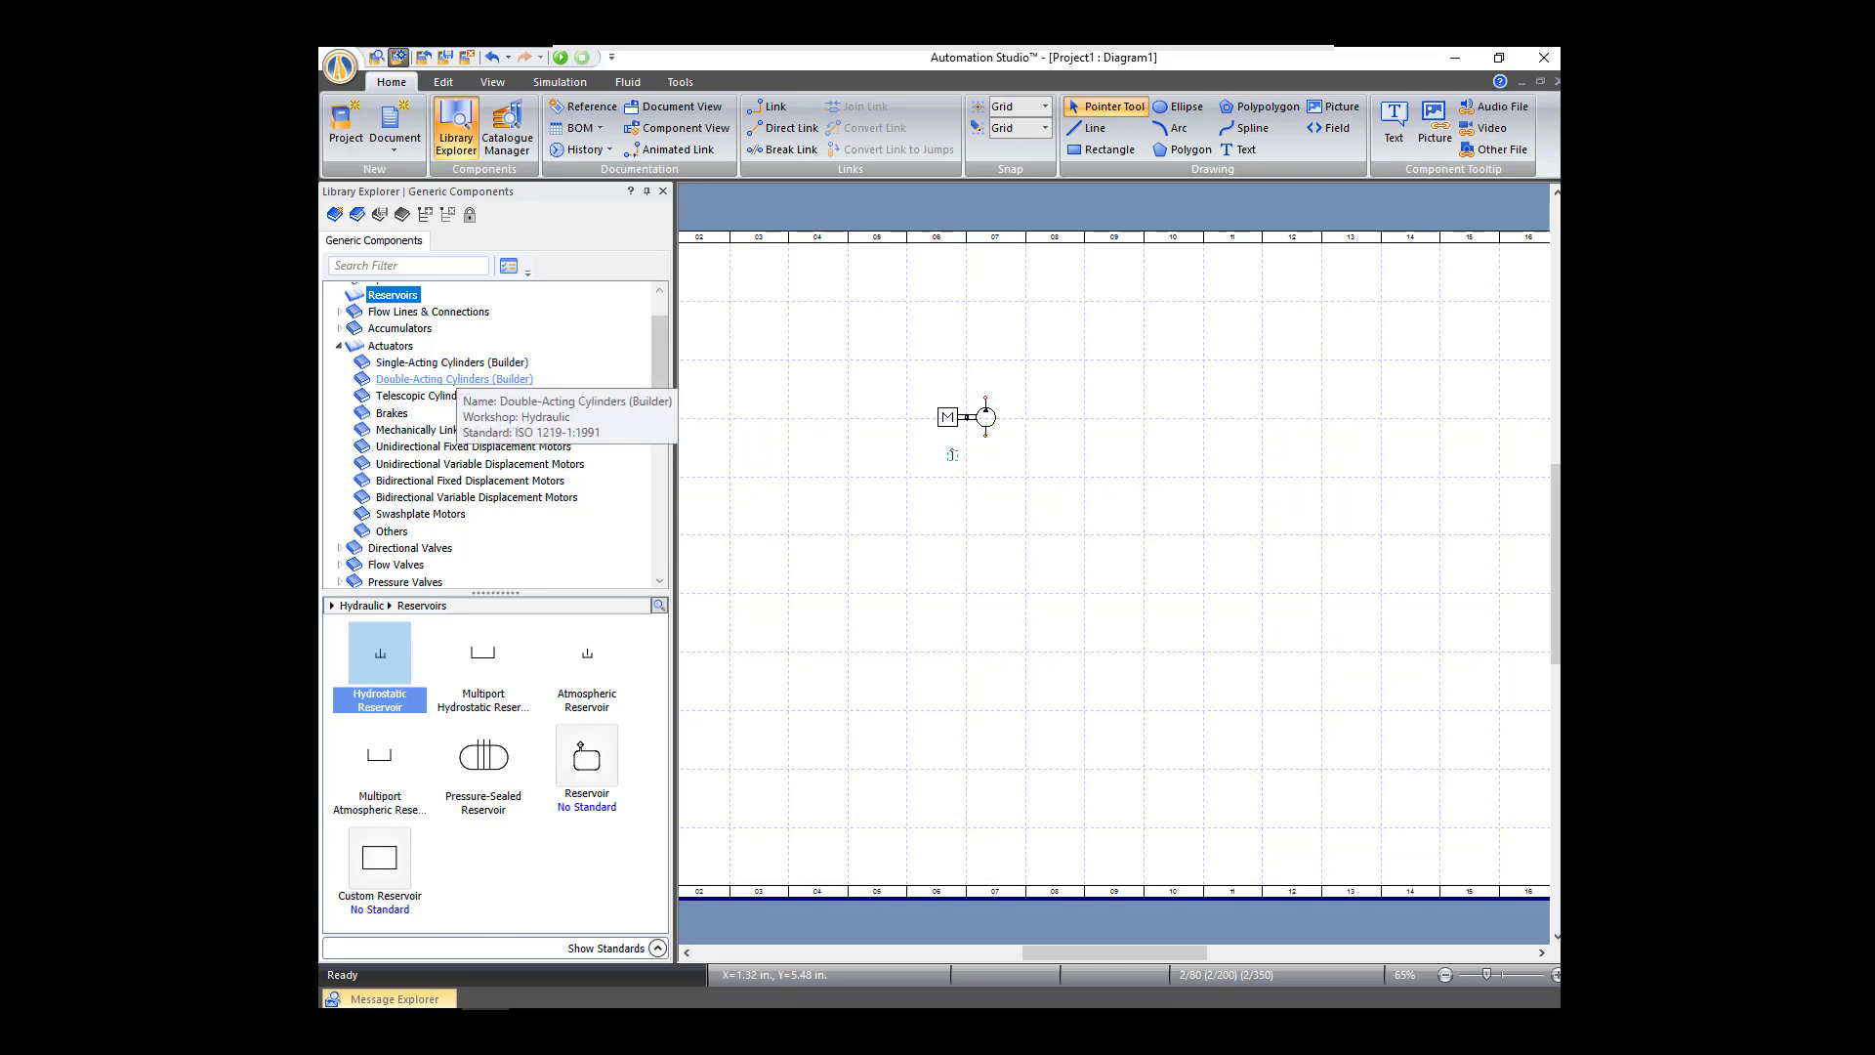
pyautogui.click(454, 378)
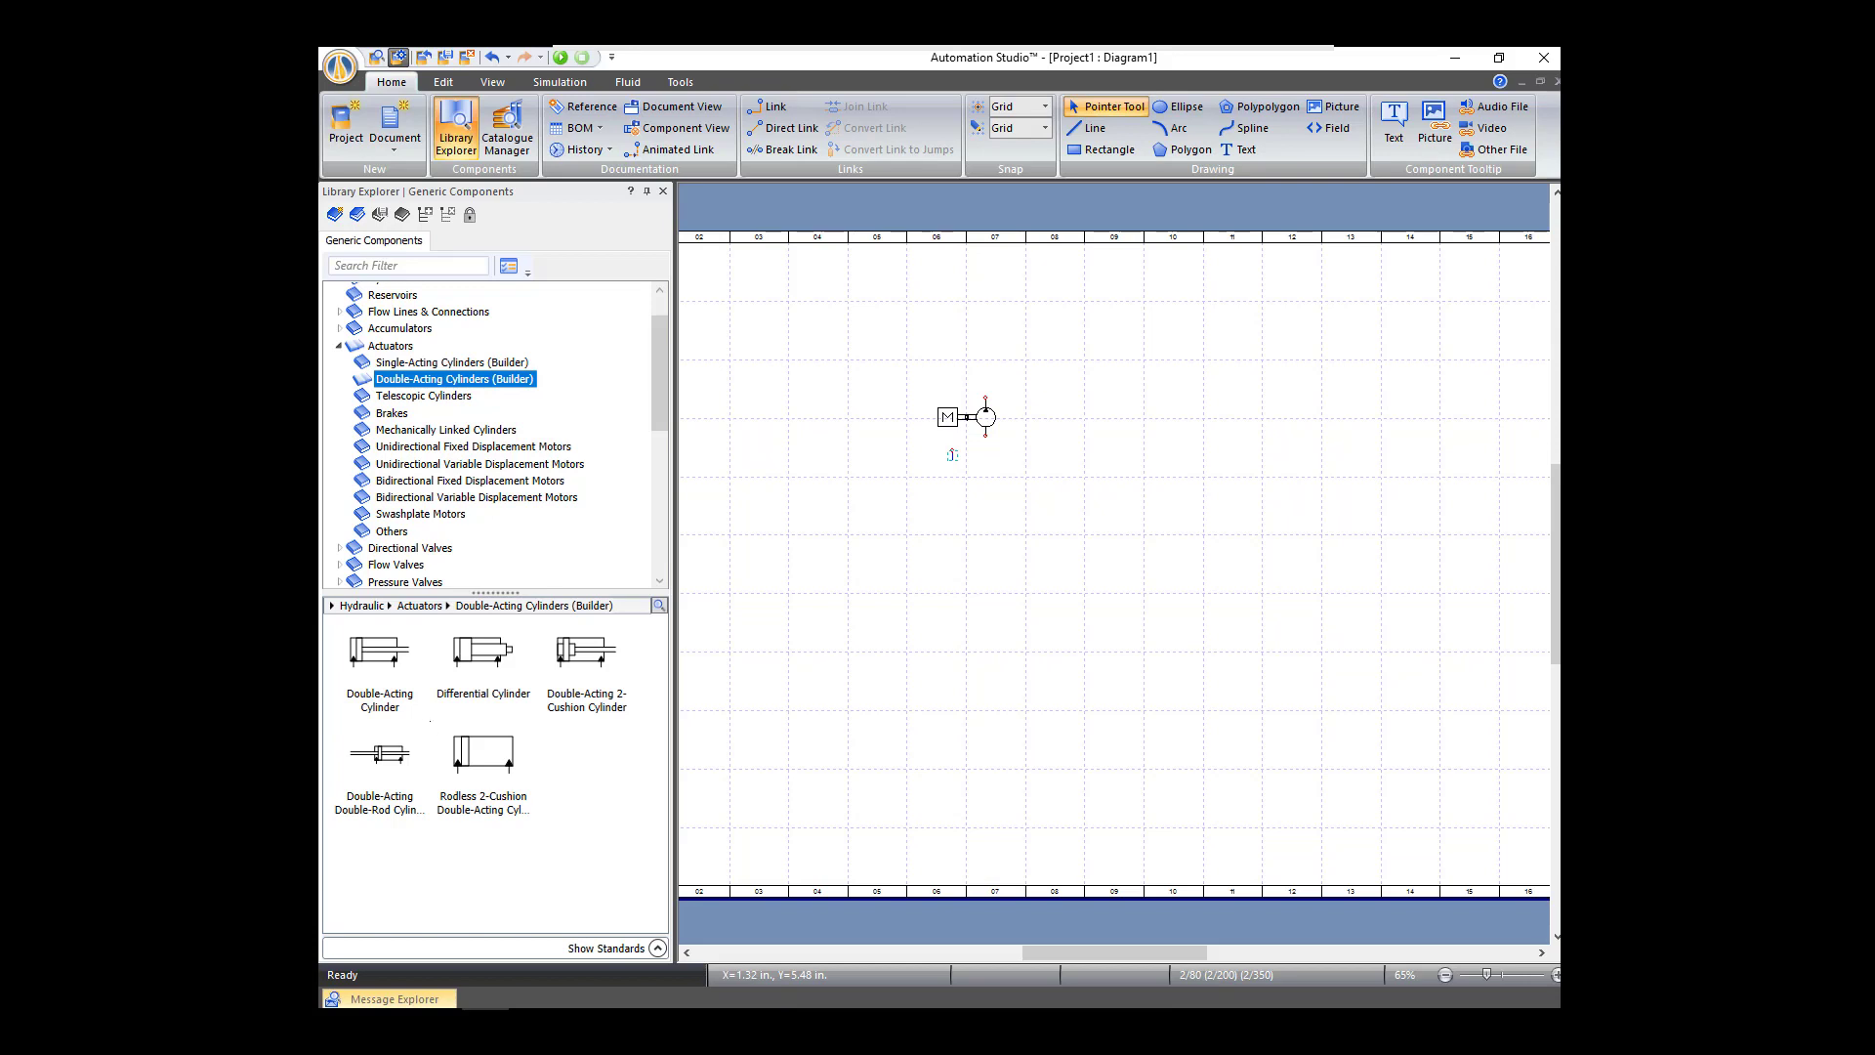
pyautogui.moveTo(380, 651); pyautogui.dragTo(964, 528)
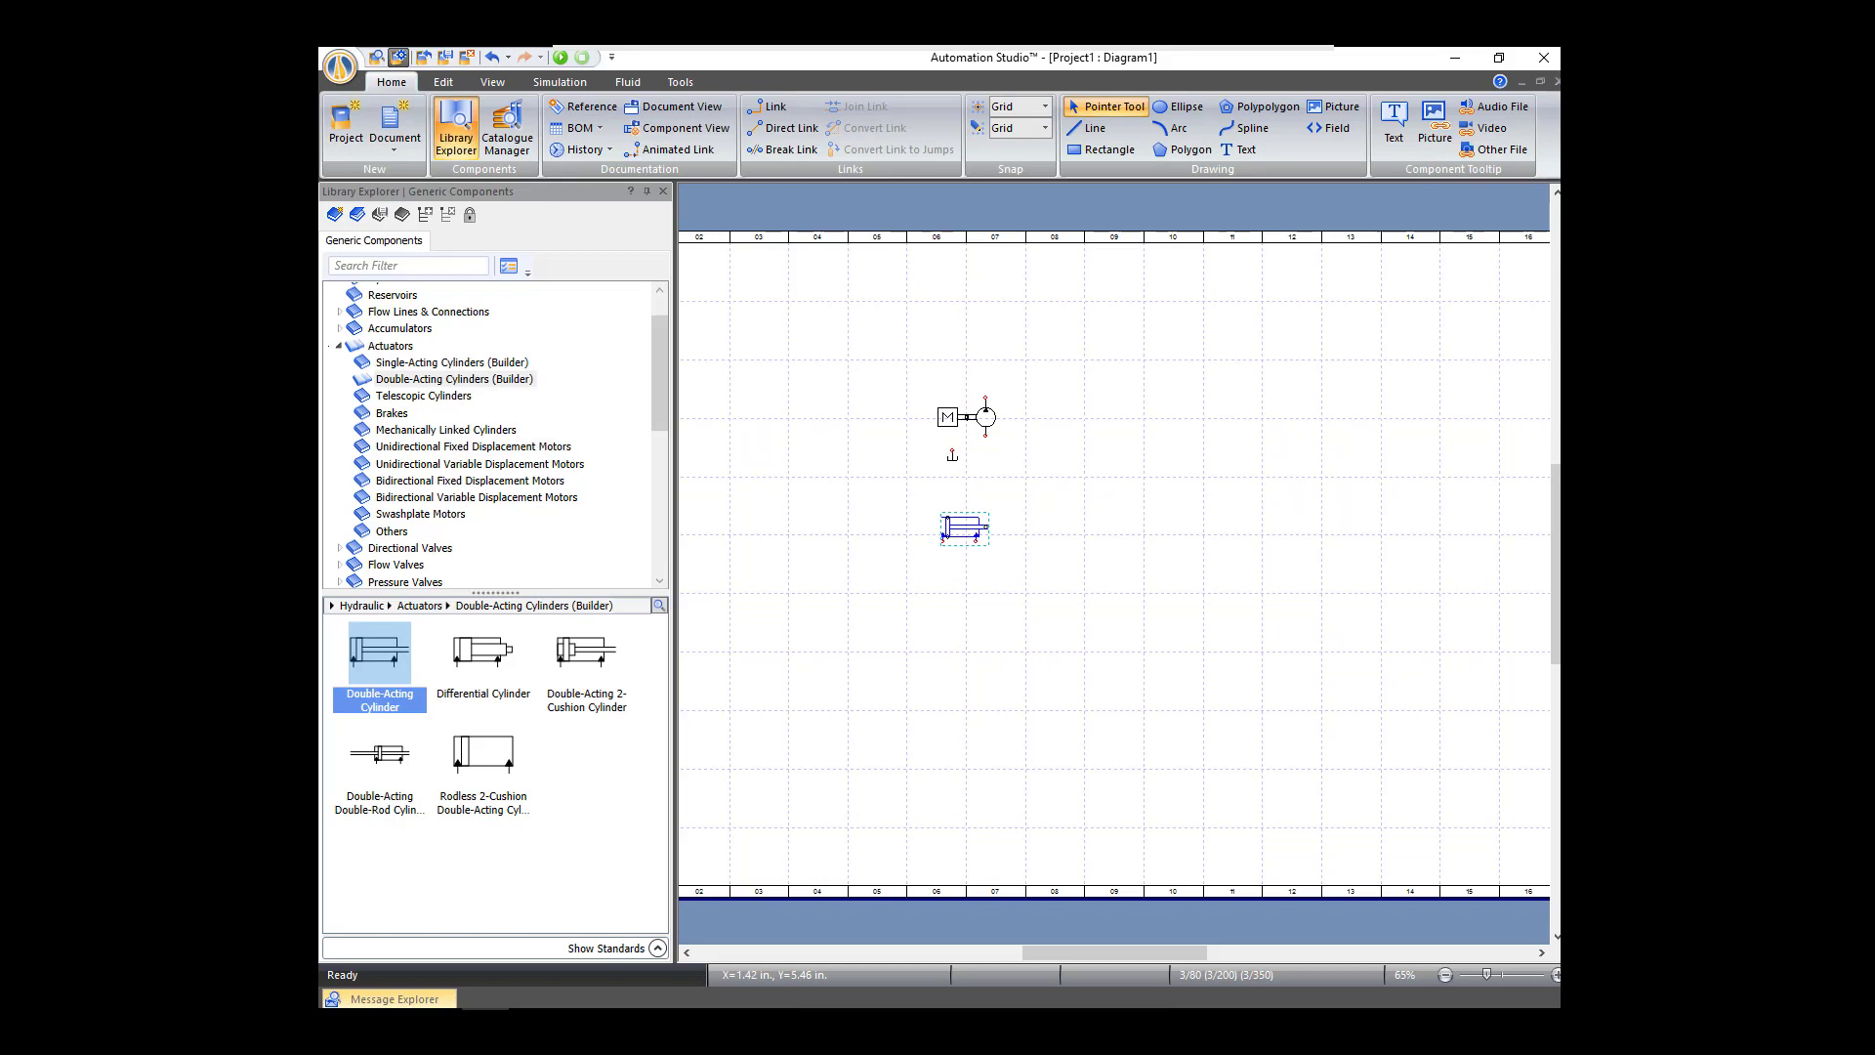
# Step: Place the lever-operated, spring-return 4/2-Way NO Valve from the hydraulic directional valves to the left of the cylinder and reservoir
pyautogui.doubleClick(391, 345)
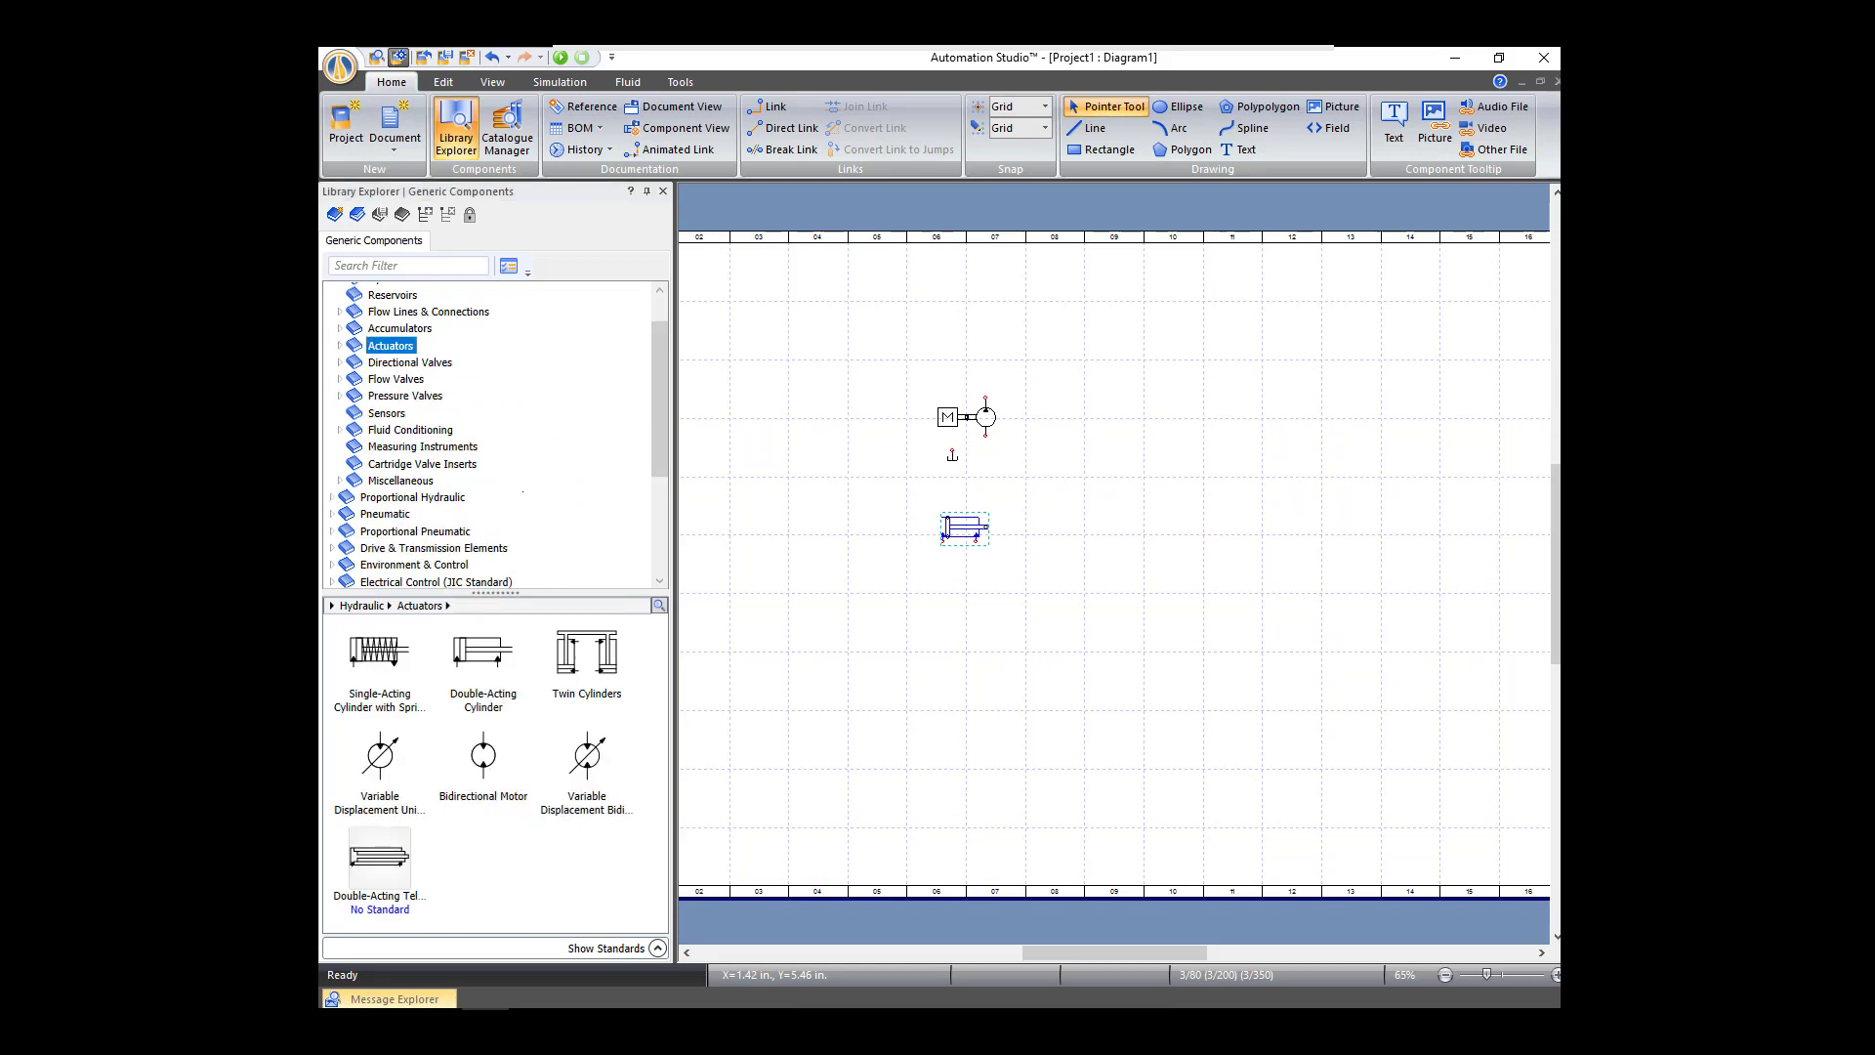
pyautogui.scroll(1, 493, 434)
pyautogui.click(339, 409)
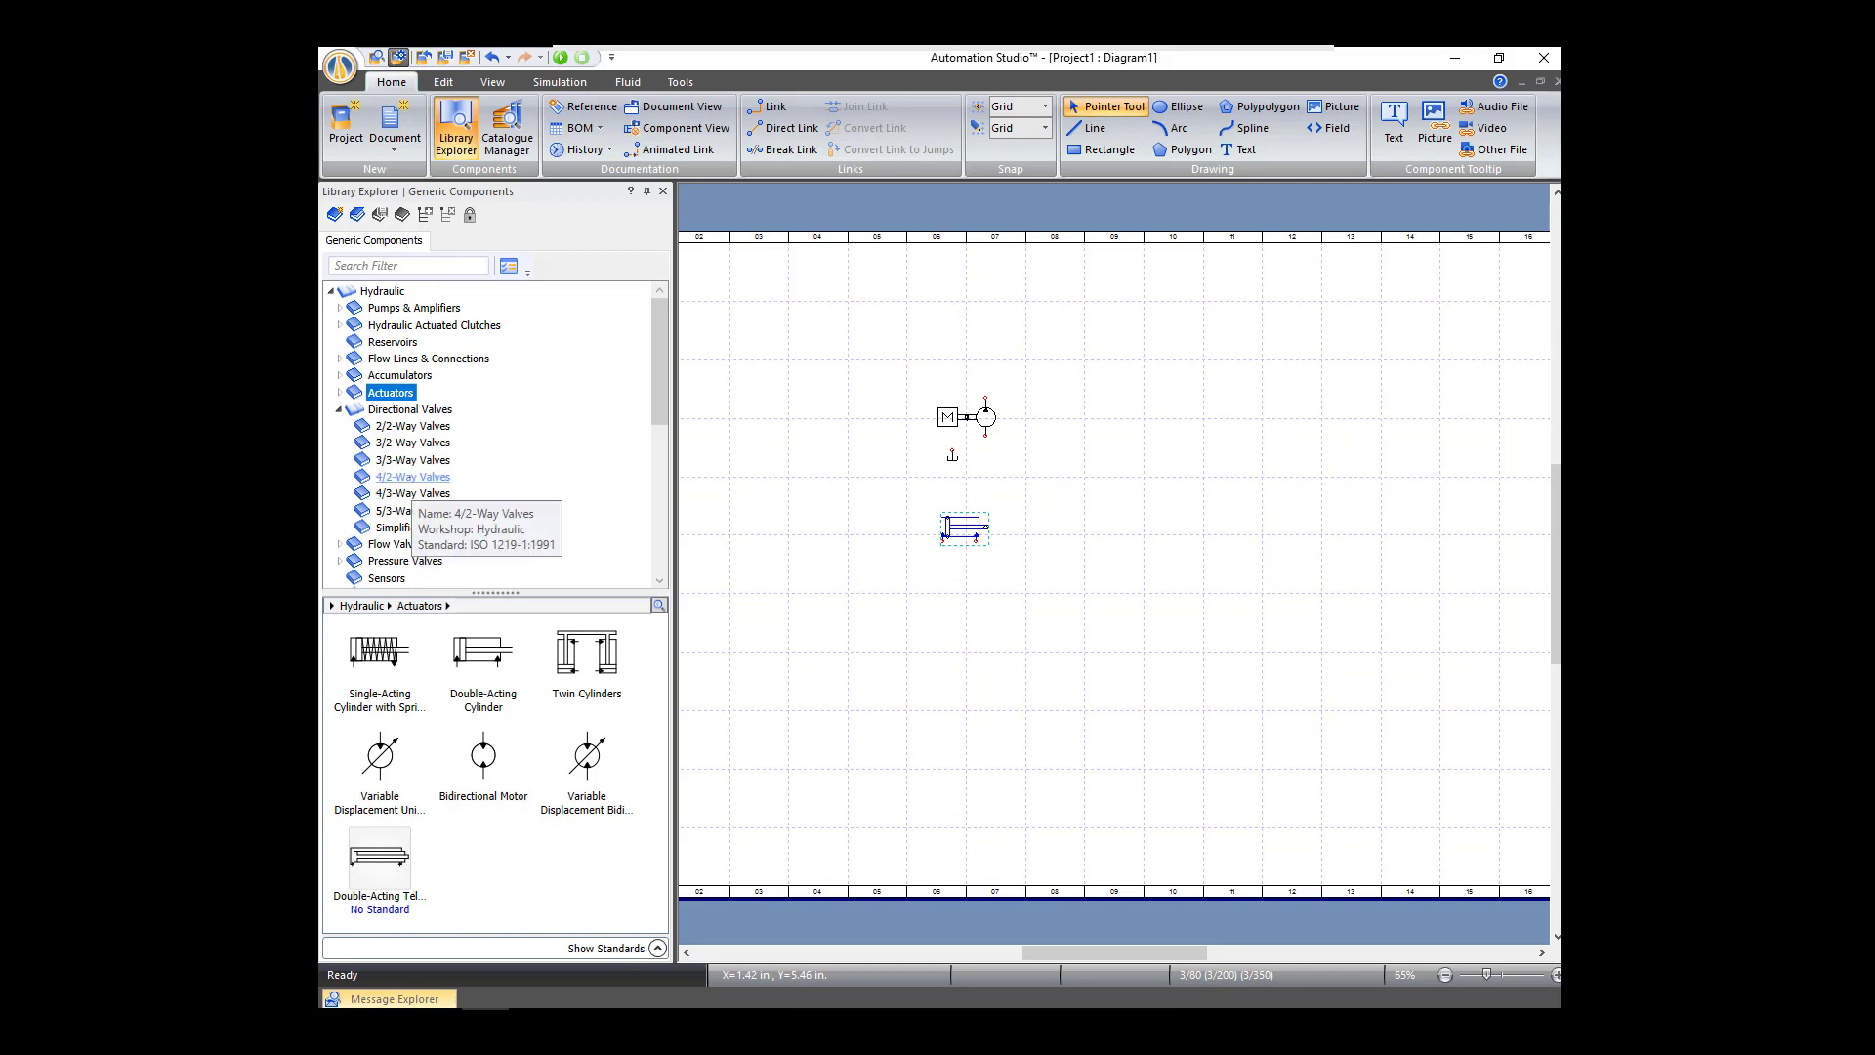
pyautogui.click(413, 476)
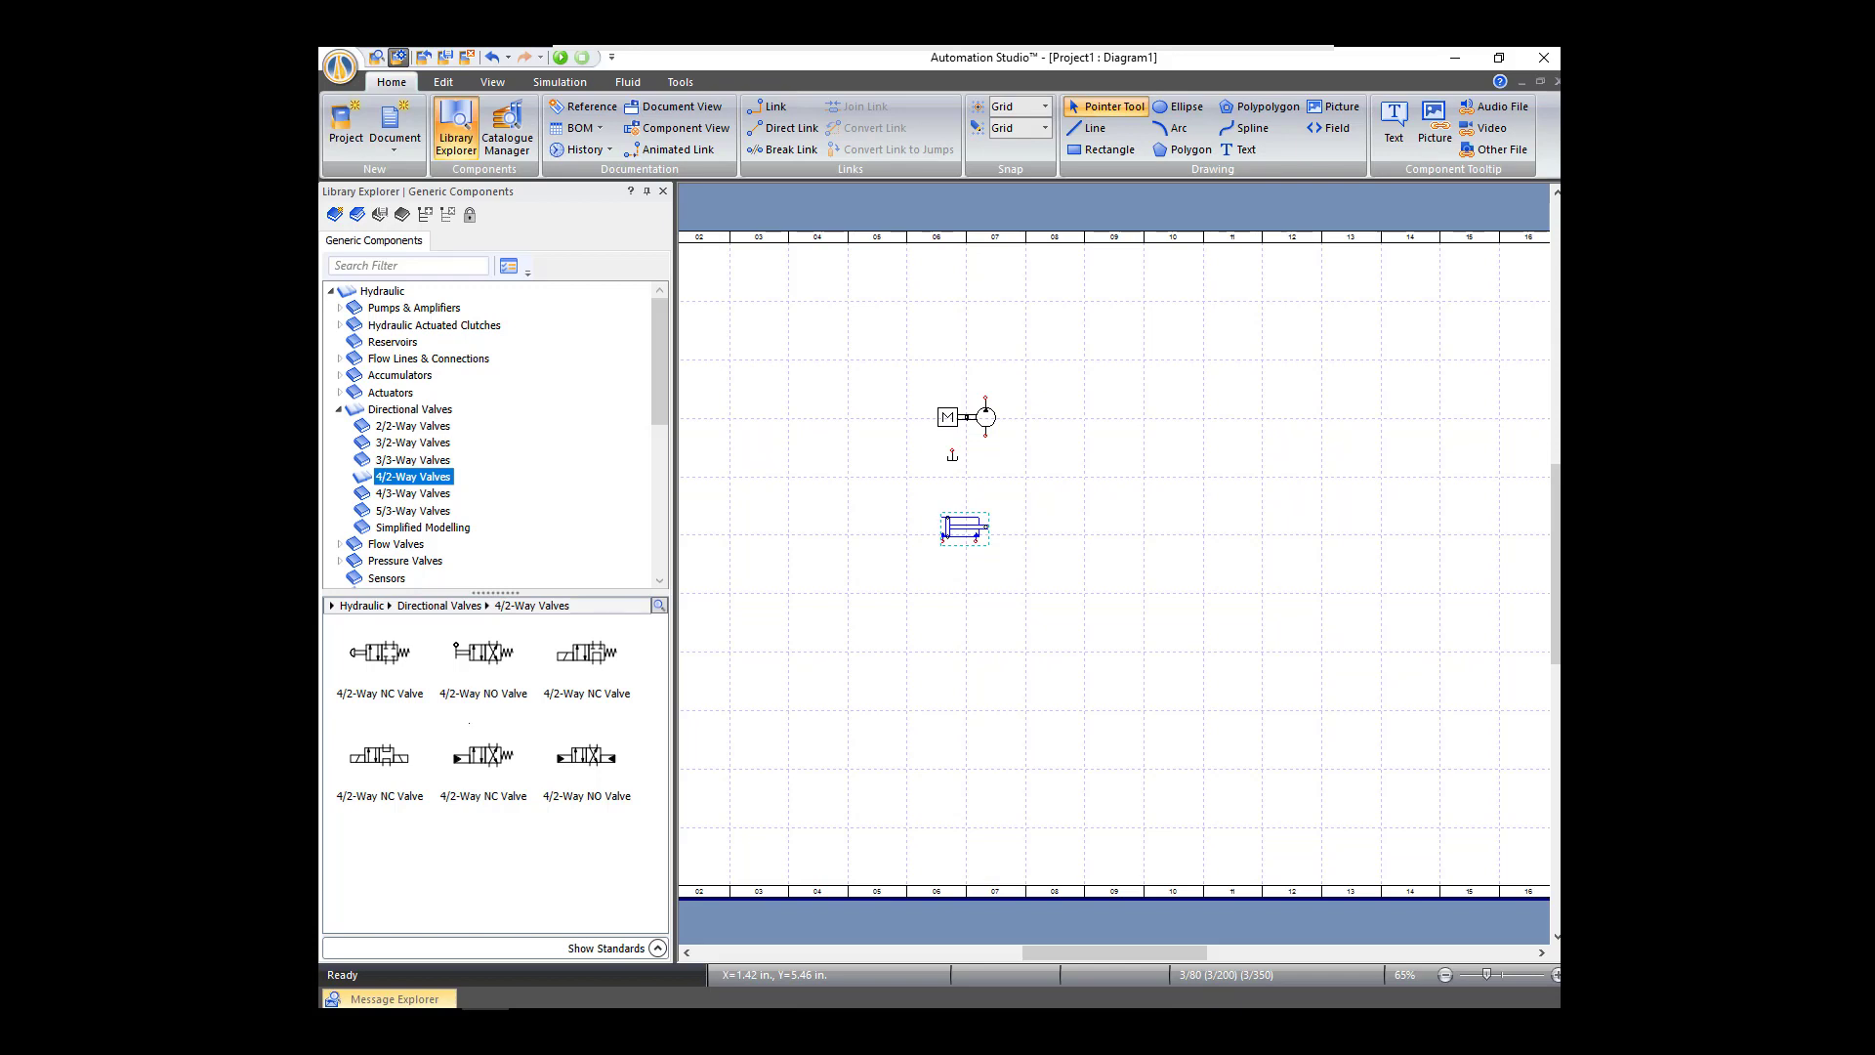
pyautogui.click(482, 652)
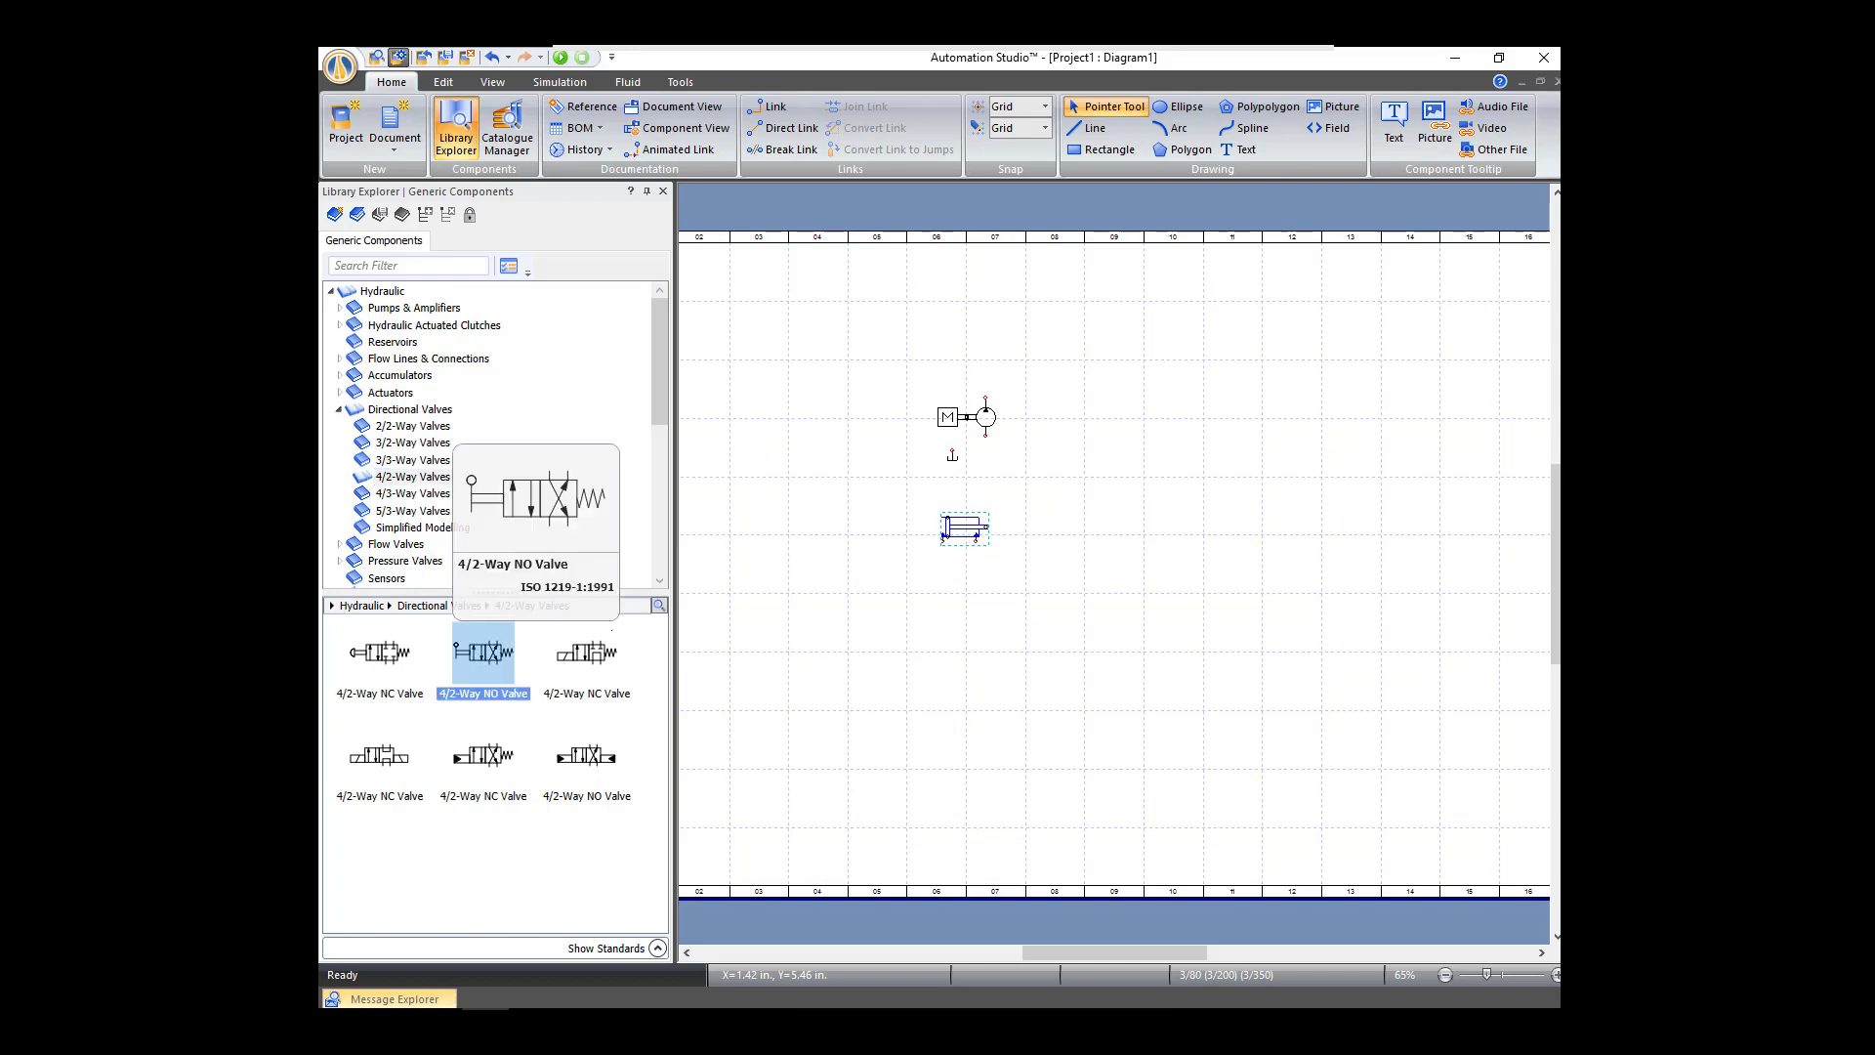
pyautogui.moveTo(483, 652); pyautogui.dragTo(861, 483)
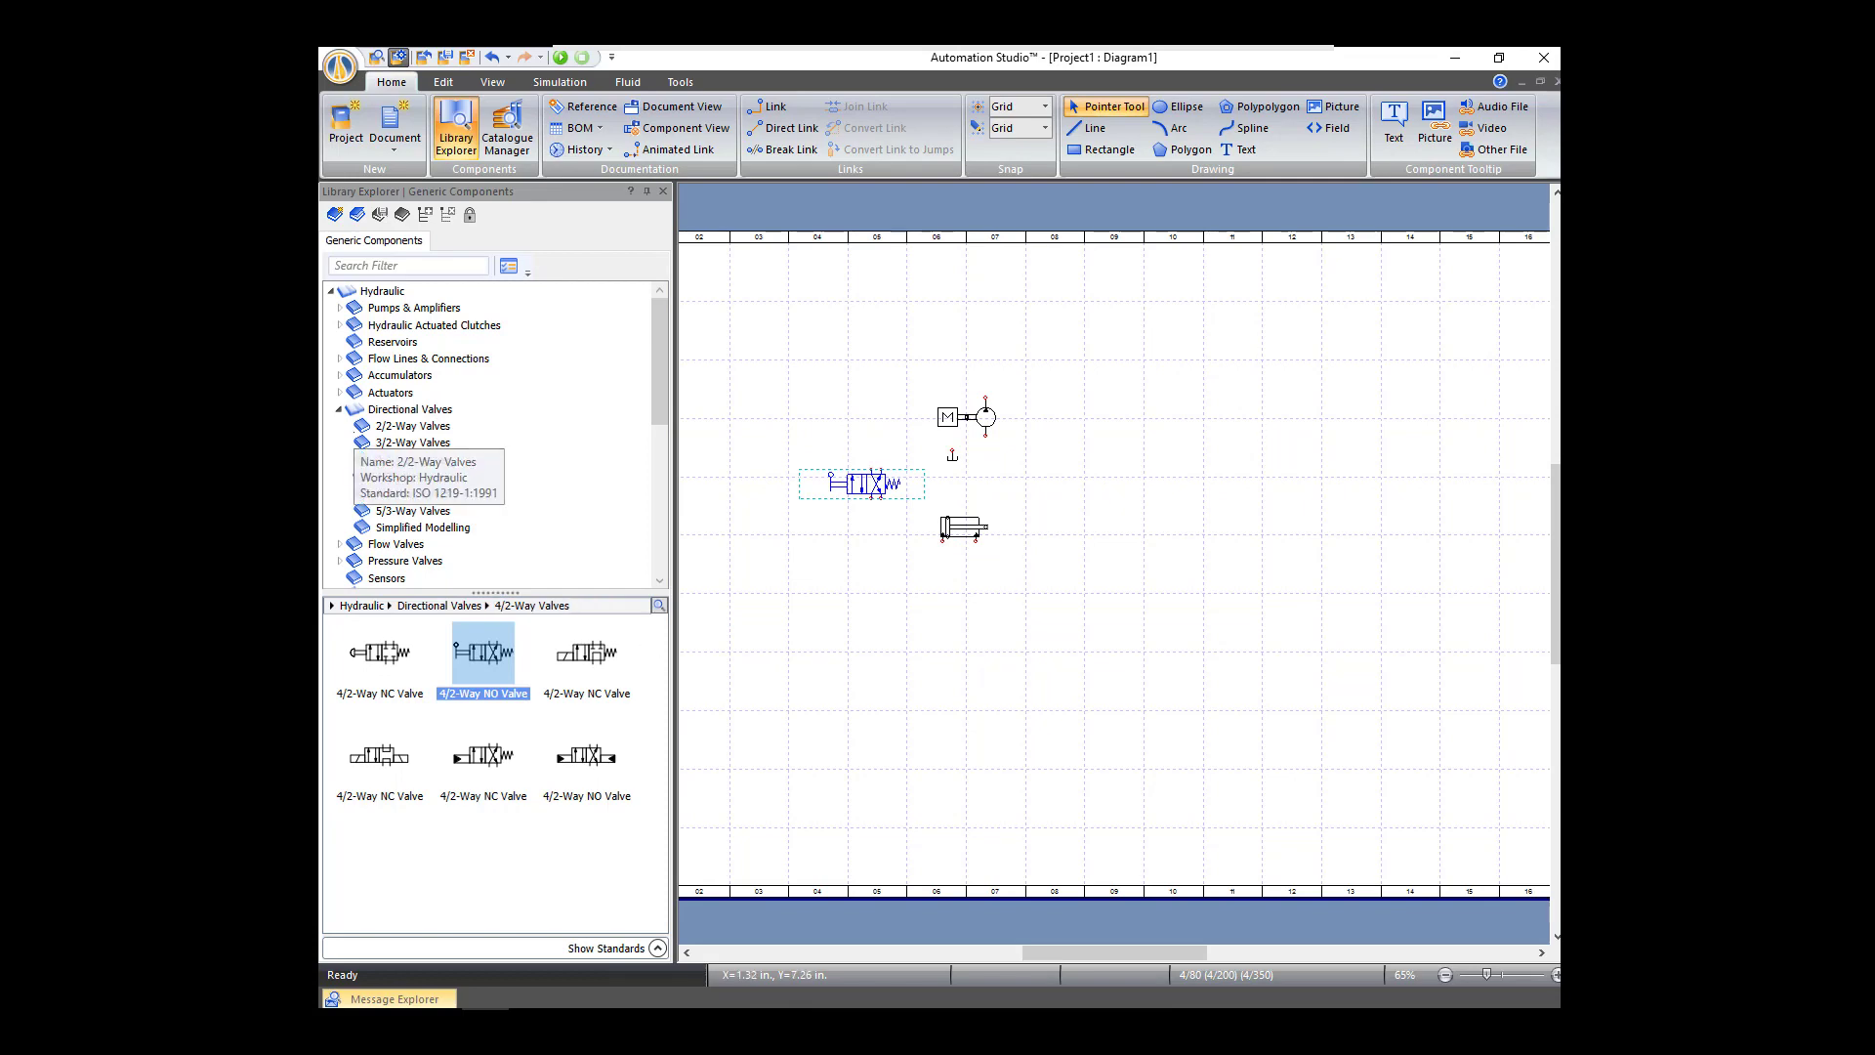
# Step: Place the first Remote Relief Valve from the hydraulic pressure relief valves below the 4/2-way valve
pyautogui.click(339, 409)
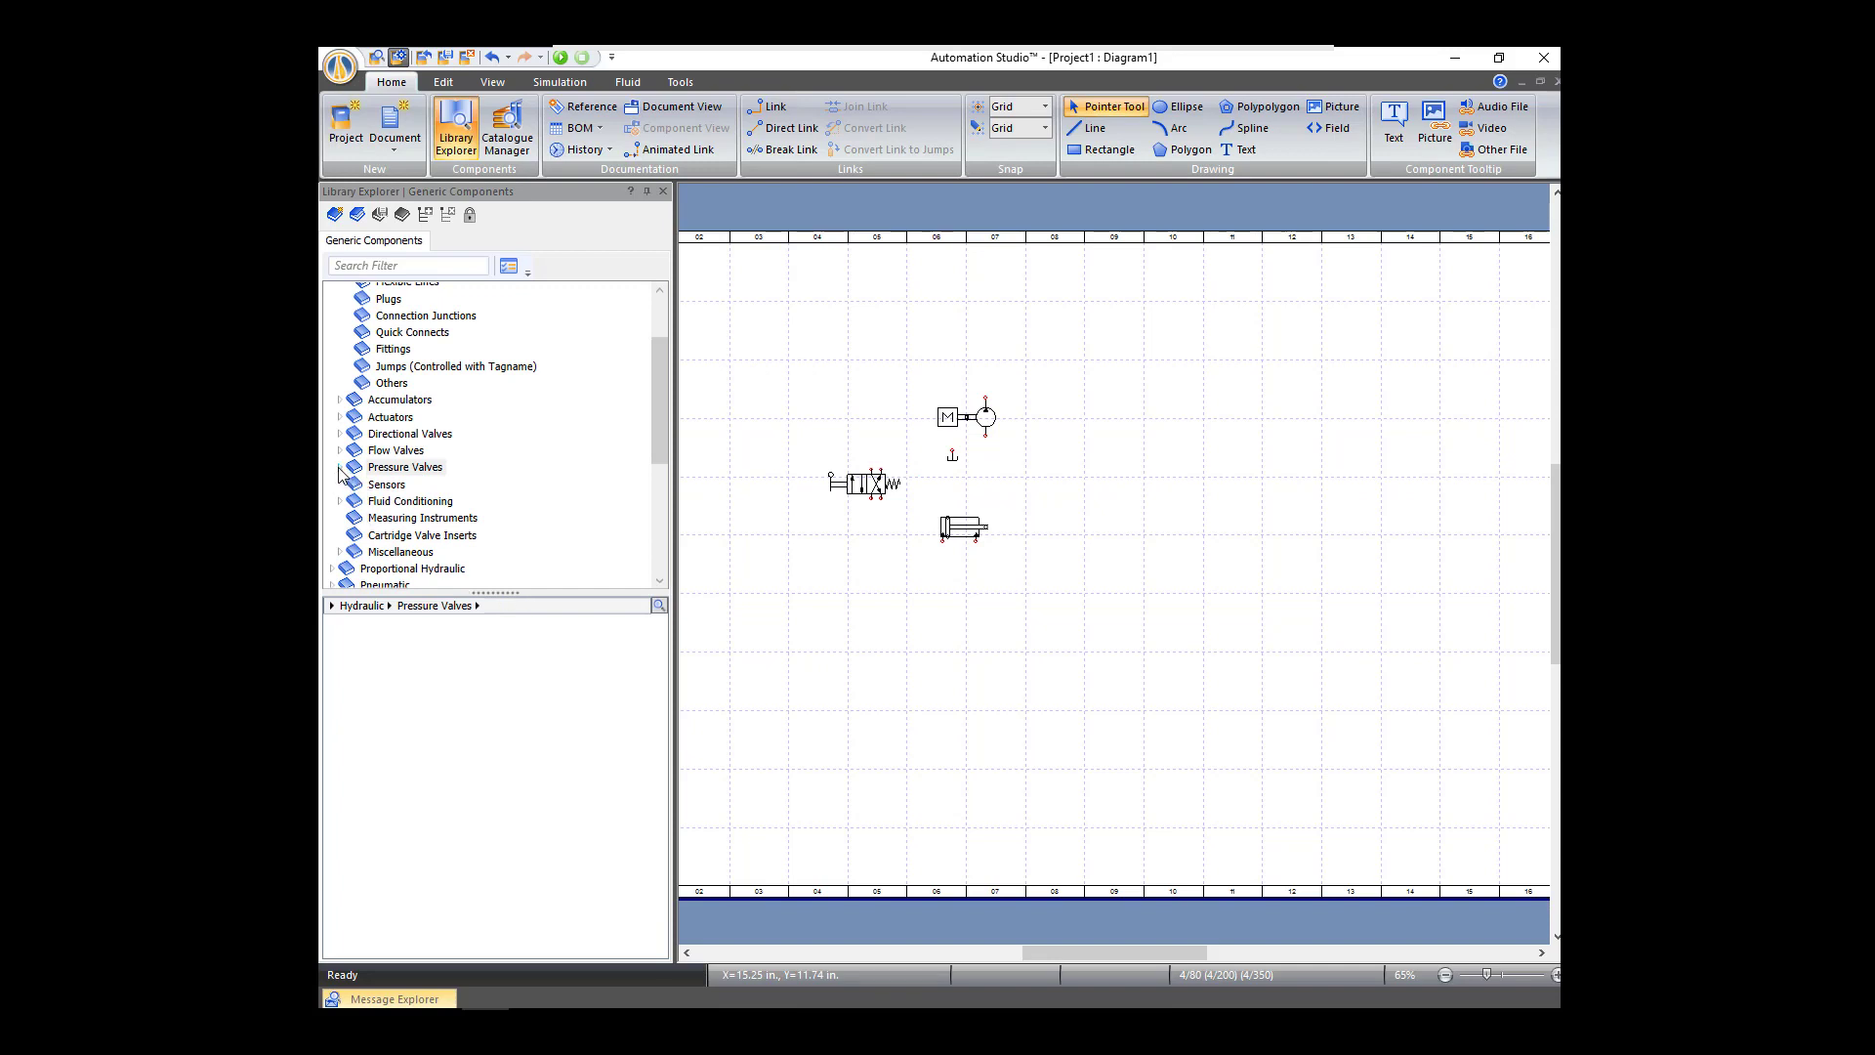
pyautogui.click(338, 468)
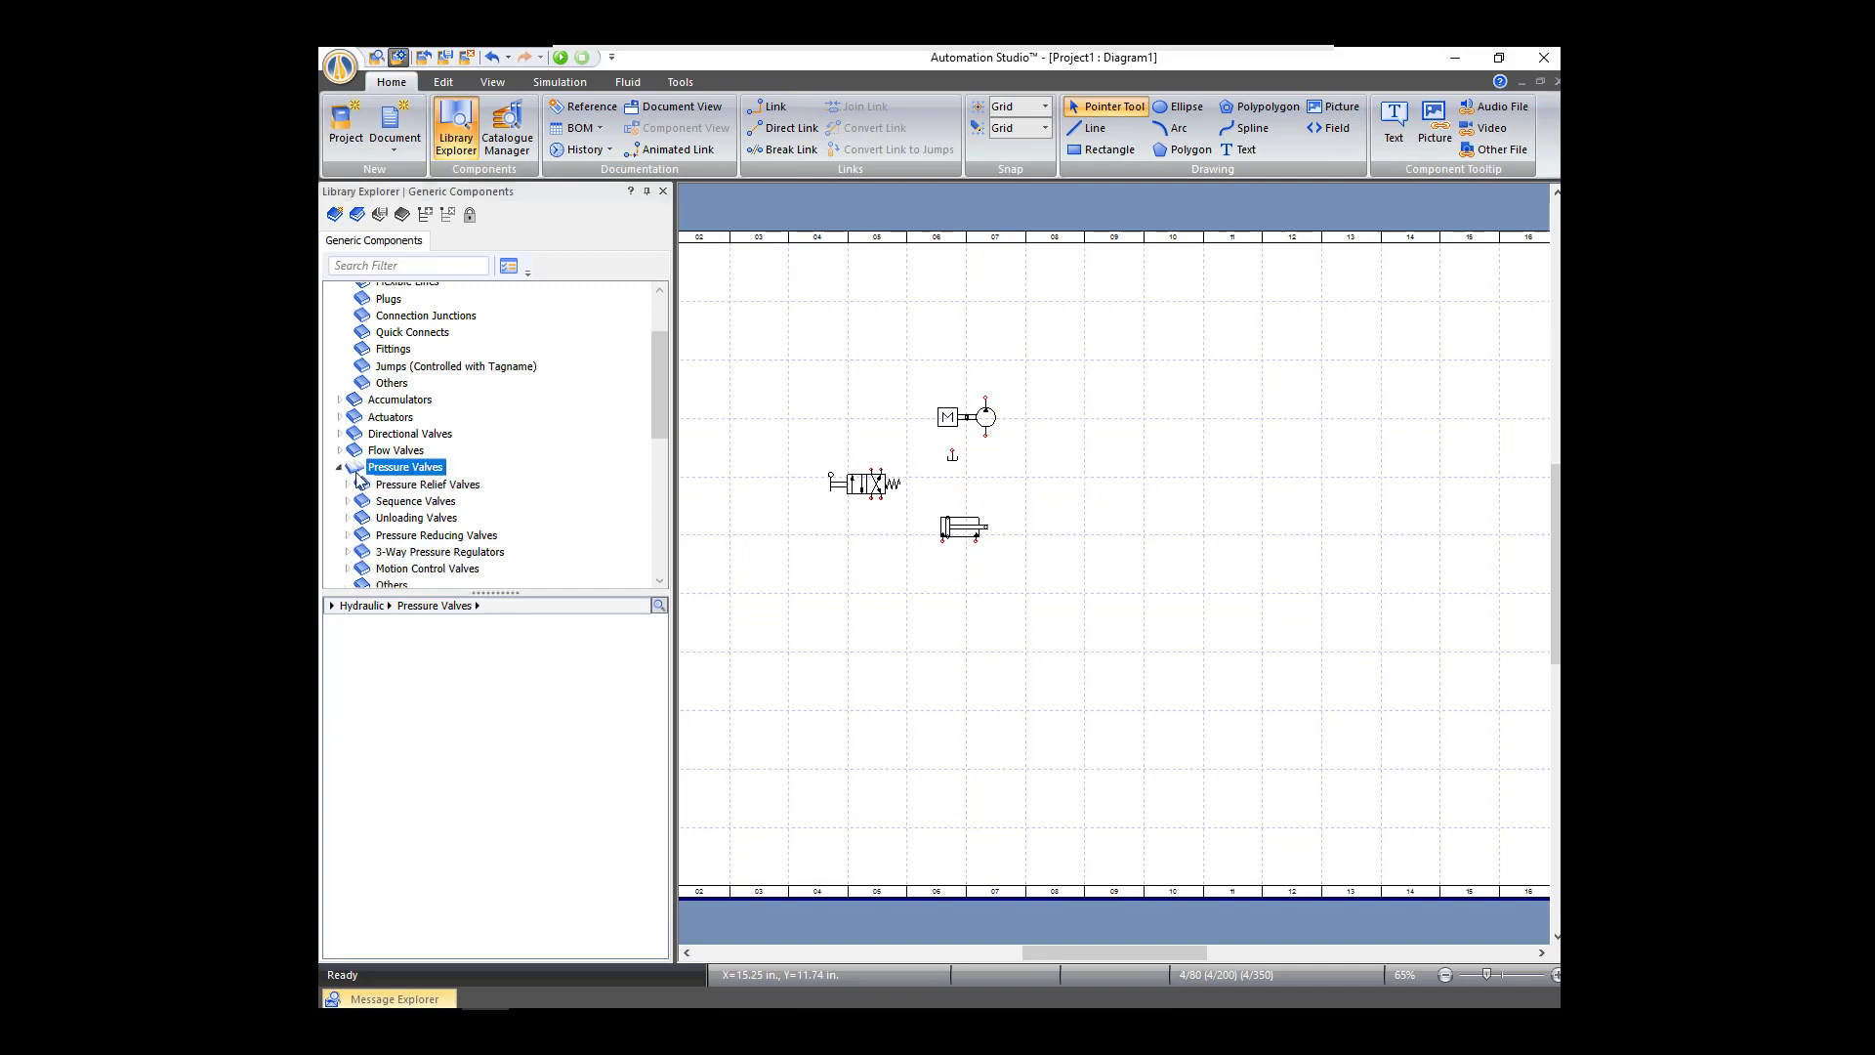
pyautogui.click(448, 491)
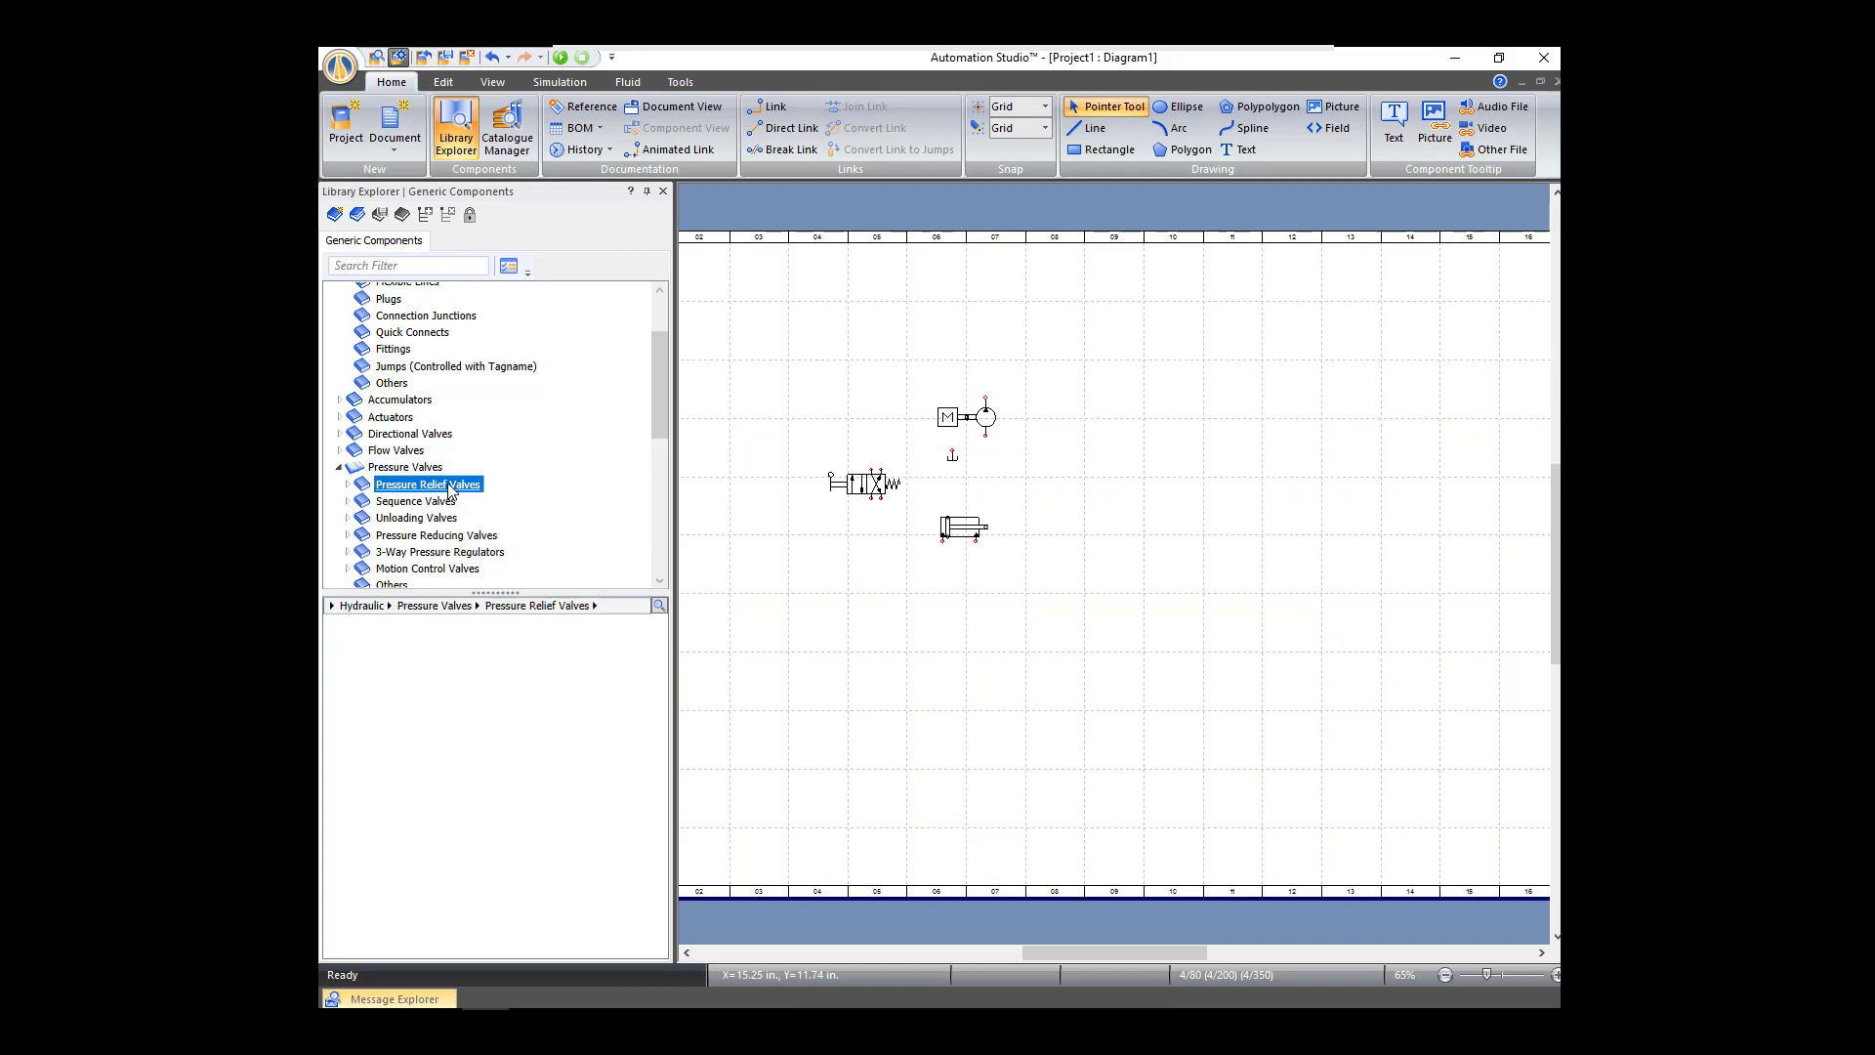
pyautogui.click(448, 492)
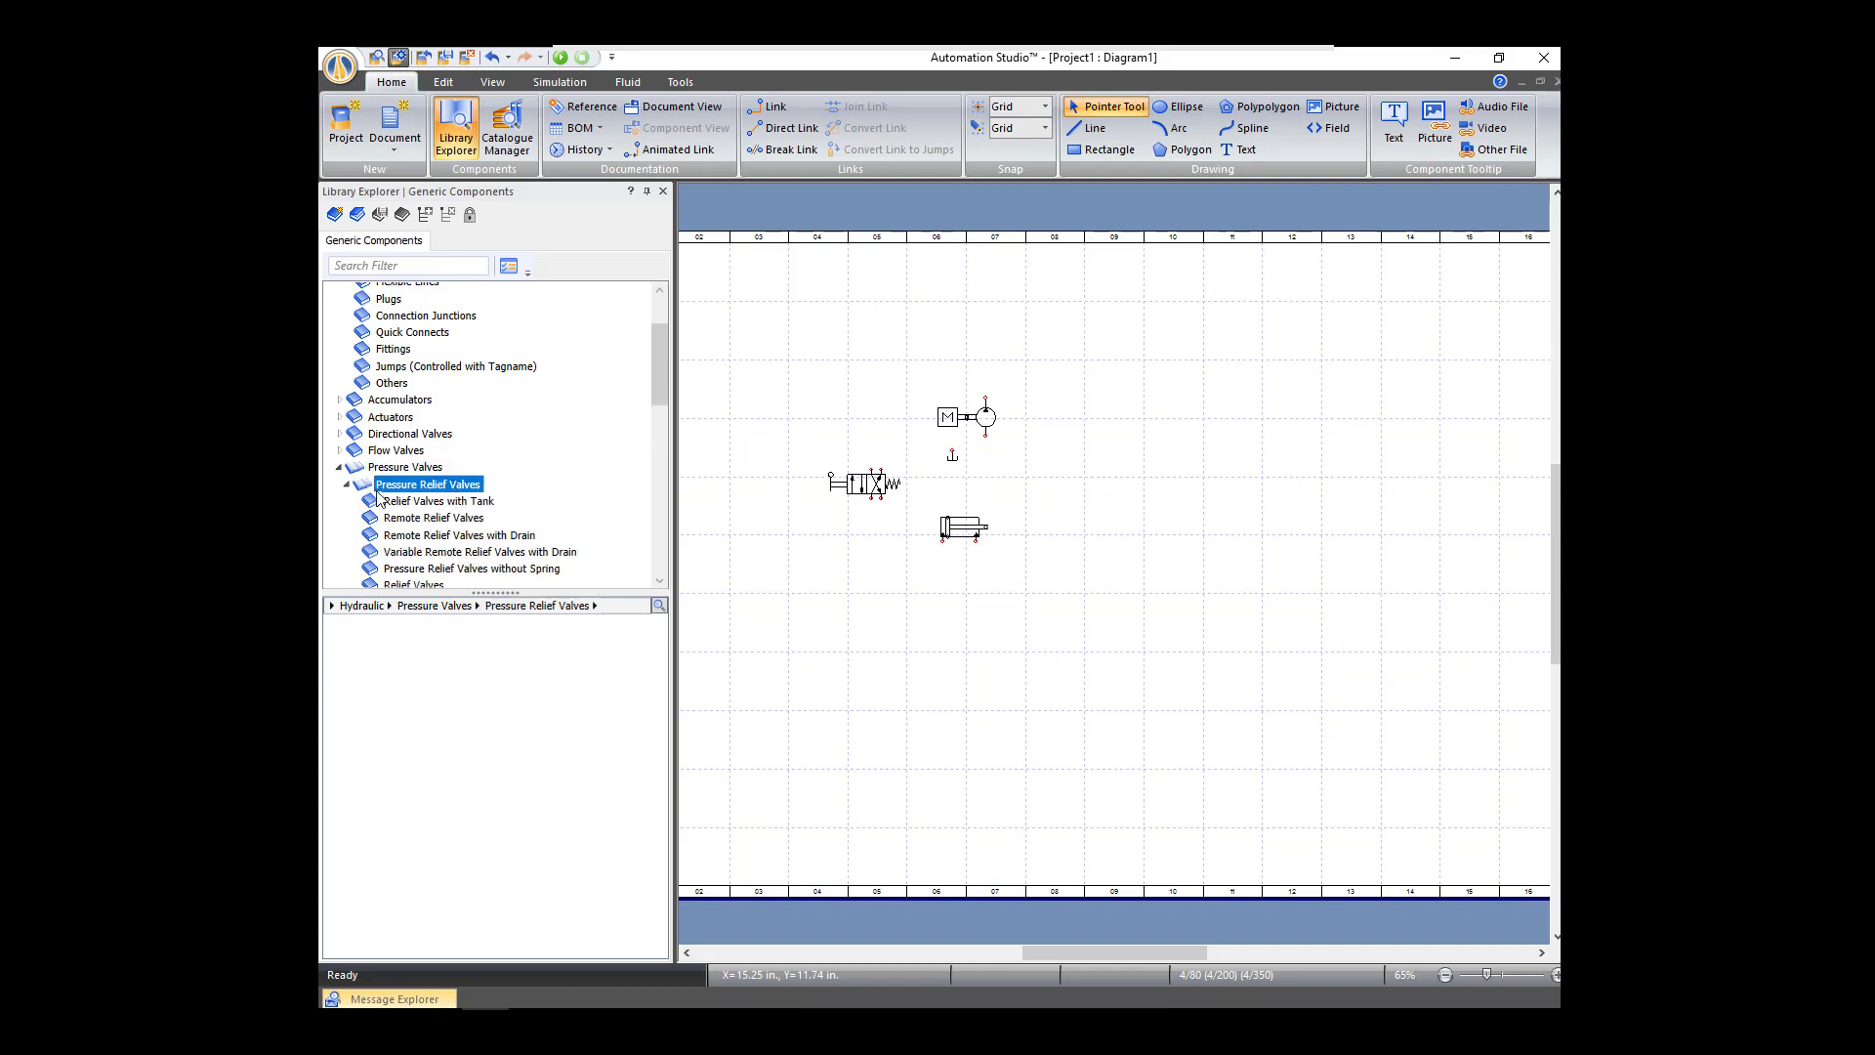
pyautogui.click(468, 519)
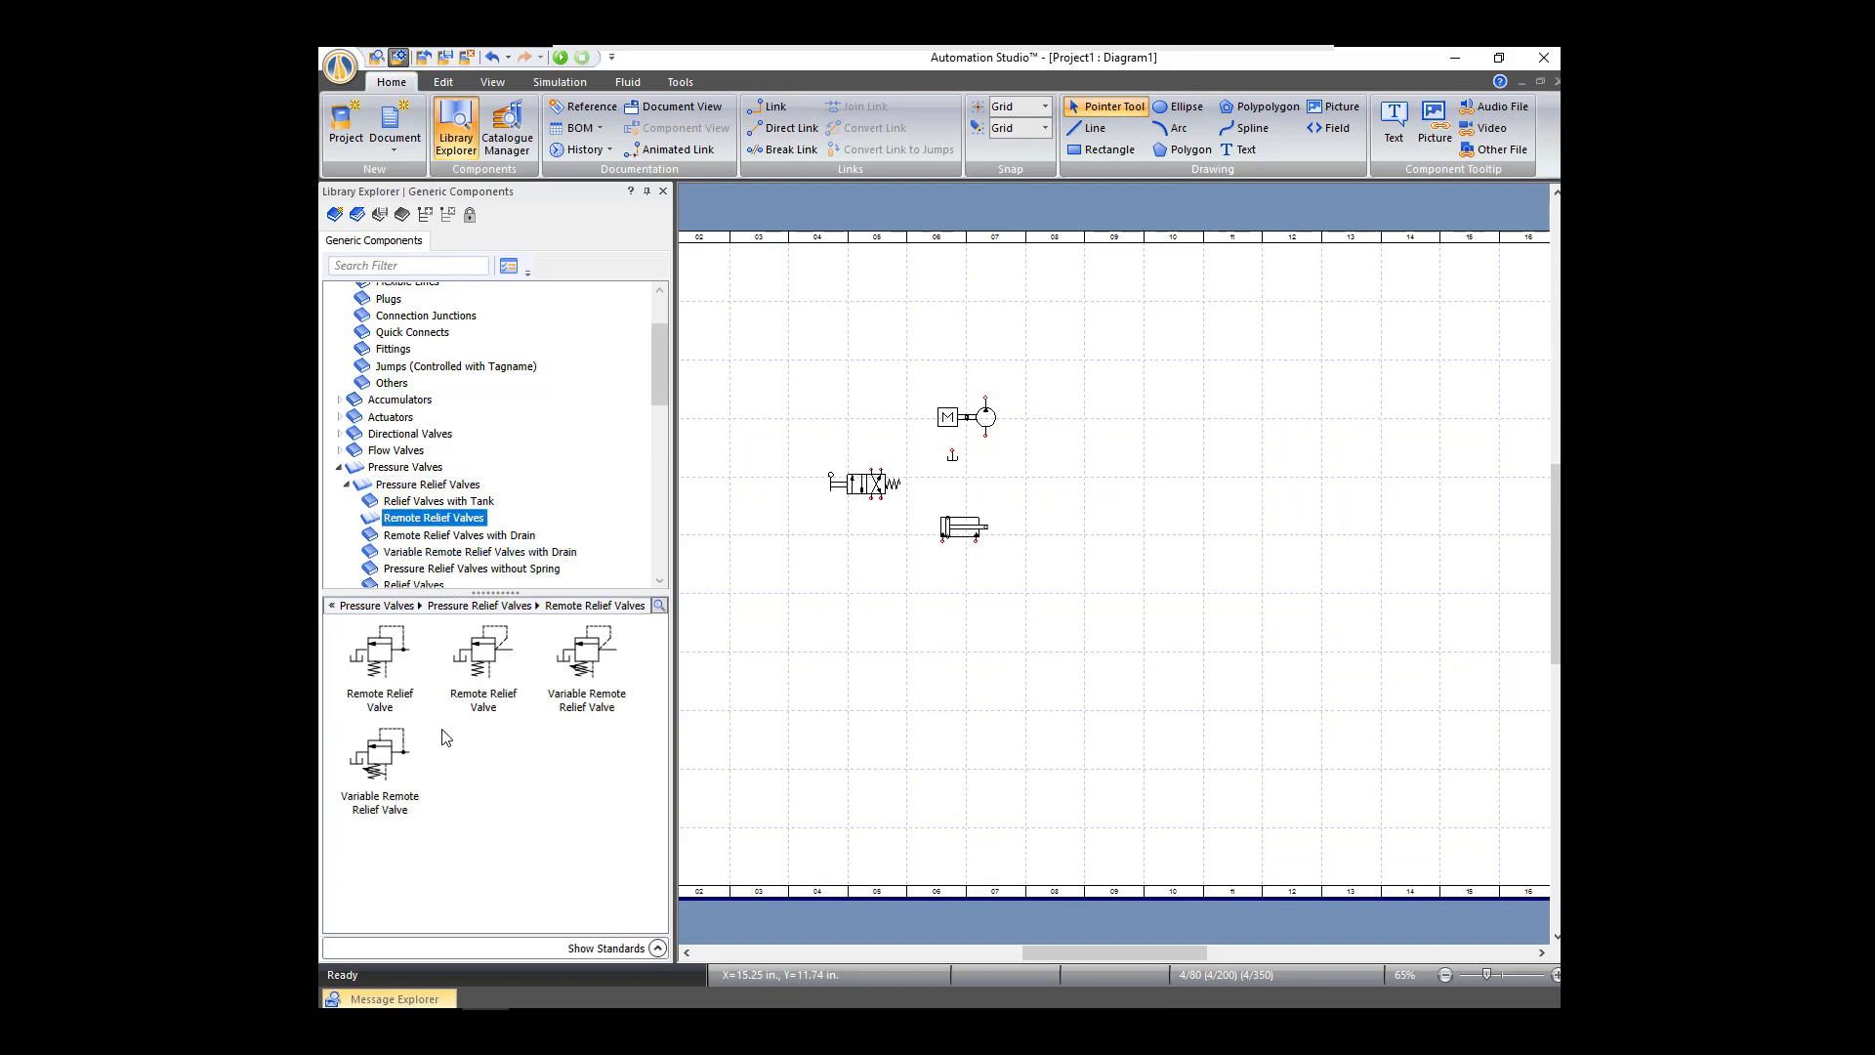
pyautogui.moveTo(382, 666); pyautogui.dragTo(876, 546)
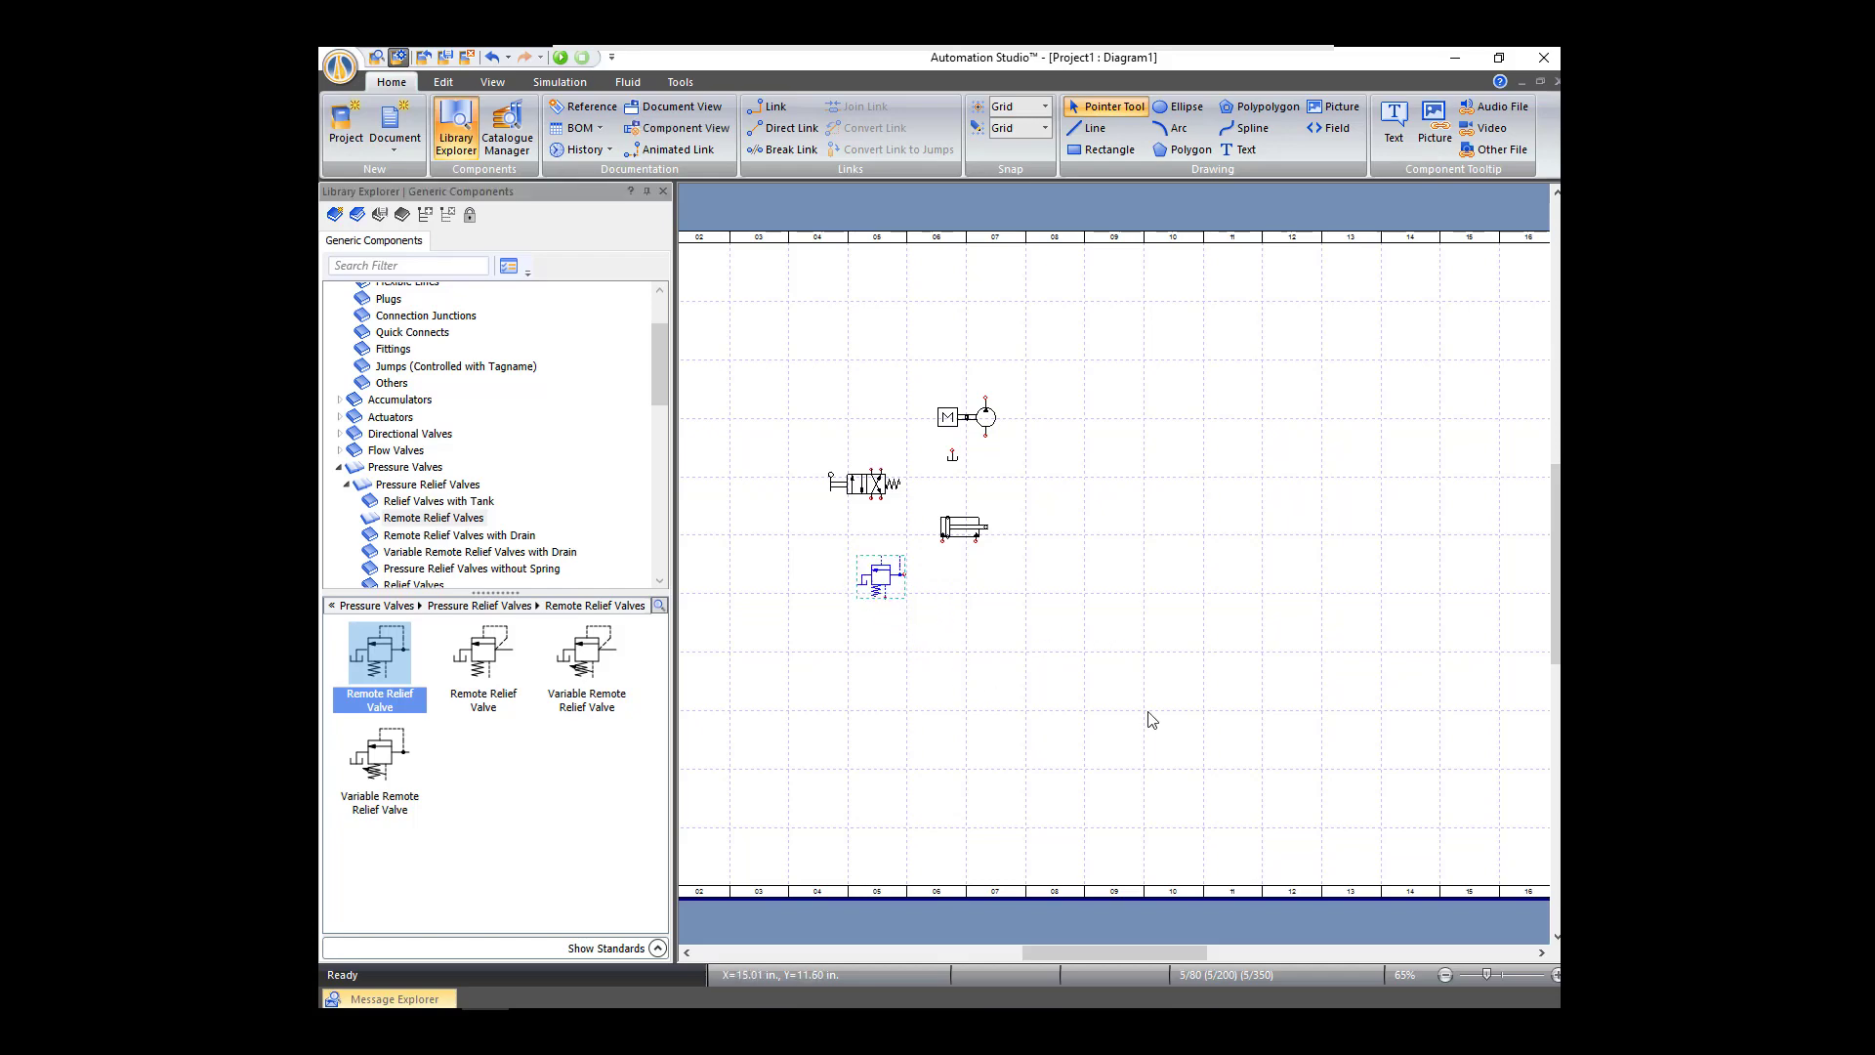
# Step: Zoom in on the placed components and move the cylinder above the 4/2-way valve and the relief valve to the valve's lower left
pyautogui.click(663, 192)
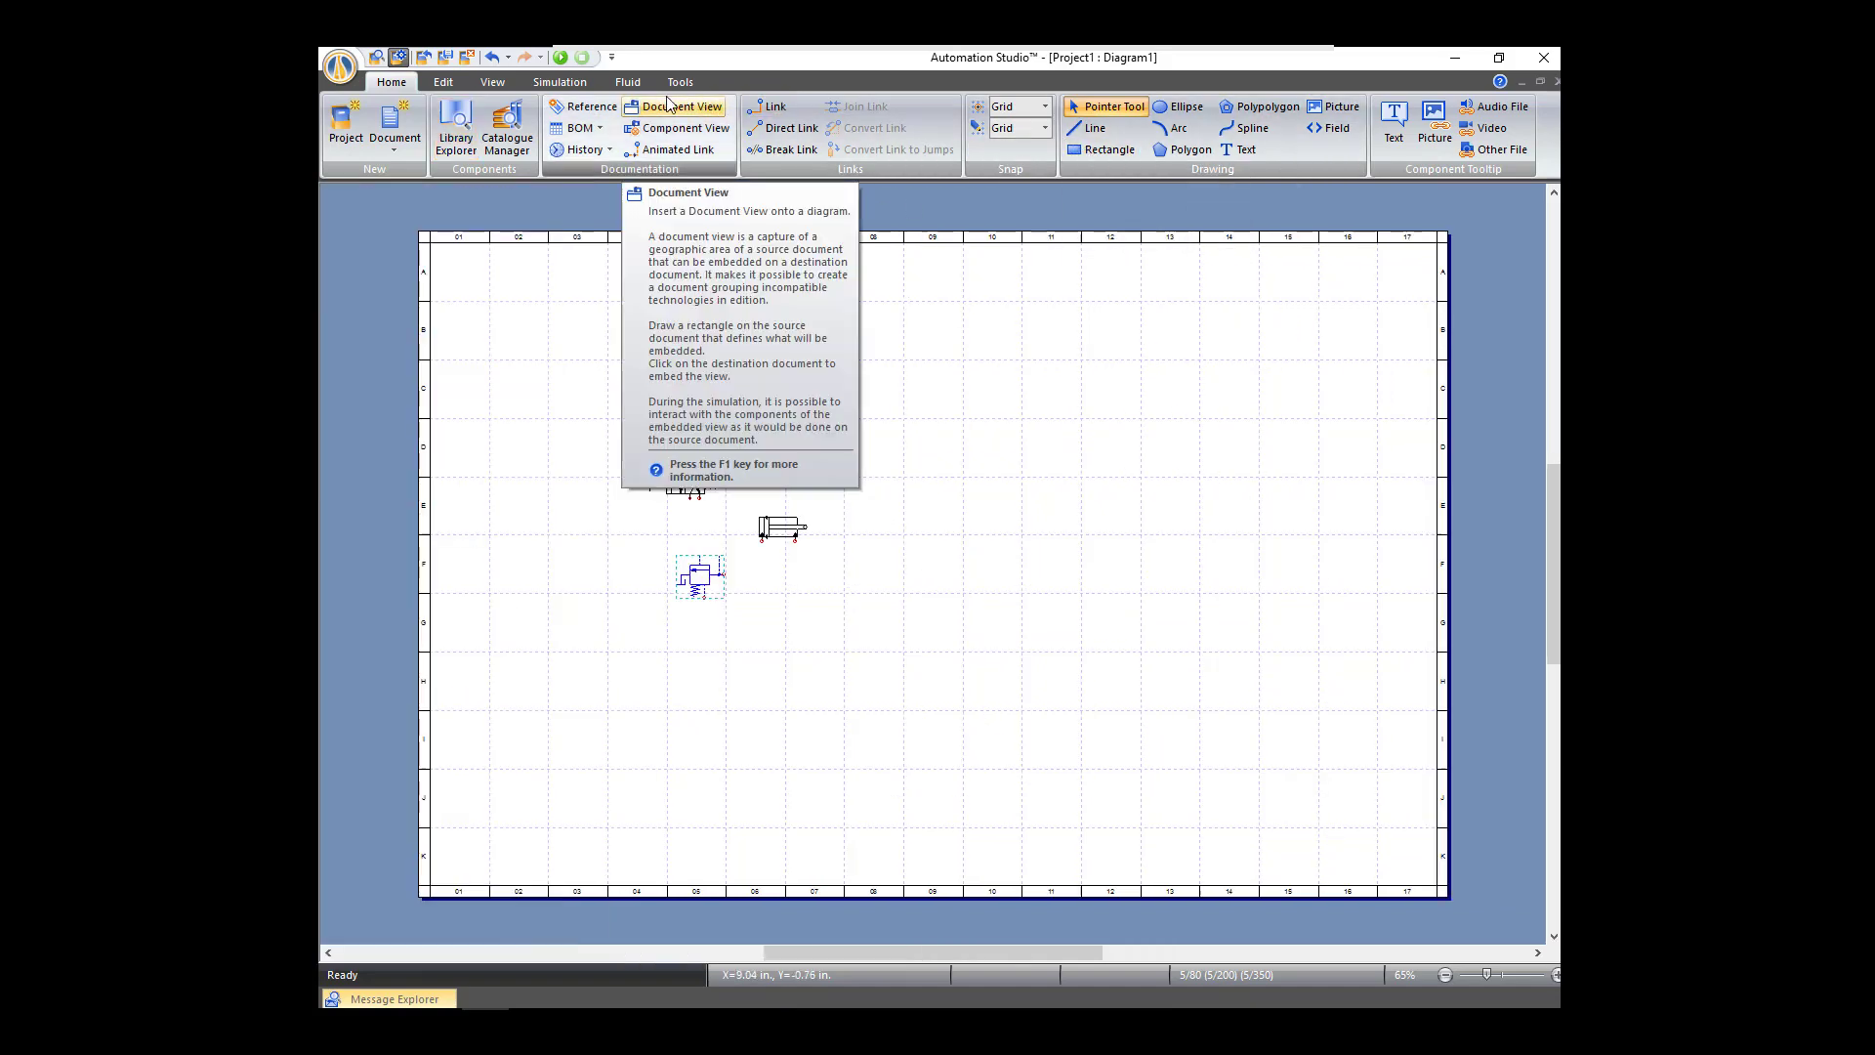
pyautogui.click(493, 82)
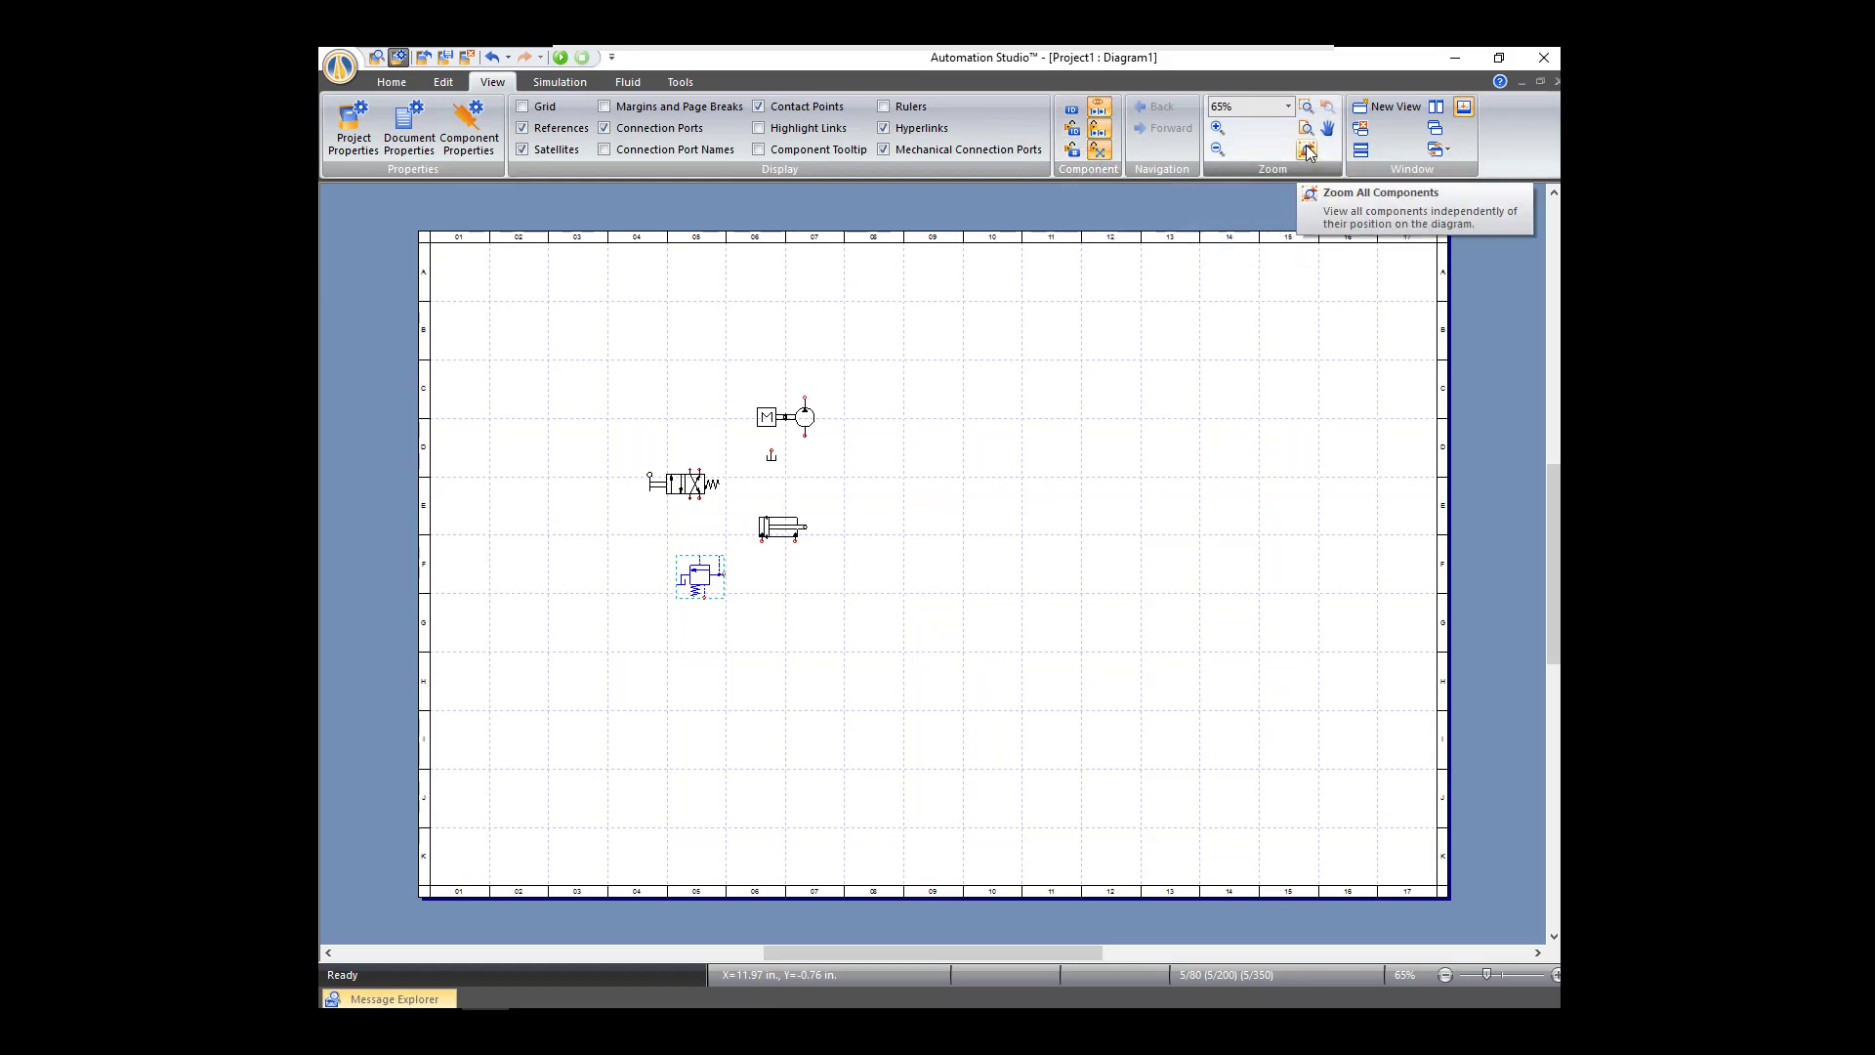
pyautogui.click(1305, 113)
pyautogui.moveTo(629, 364); pyautogui.dragTo(869, 623)
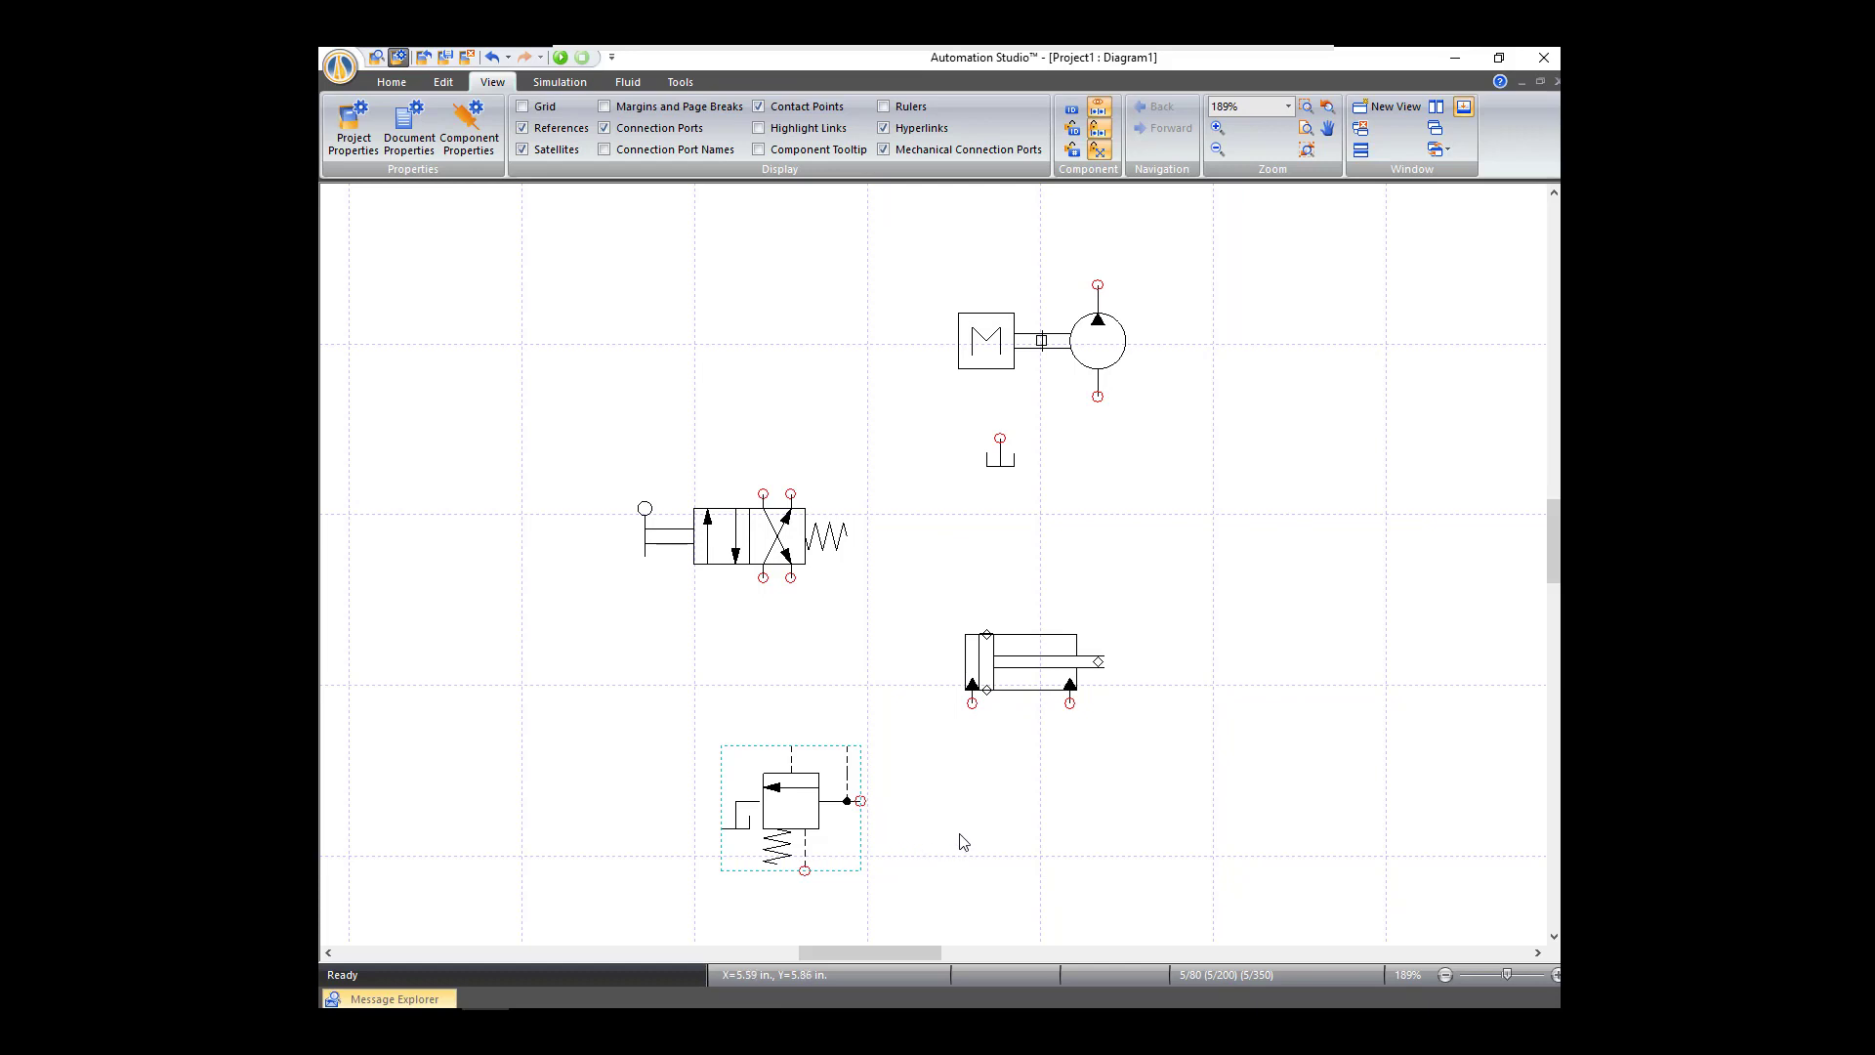
pyautogui.moveTo(1000, 660); pyautogui.dragTo(744, 381)
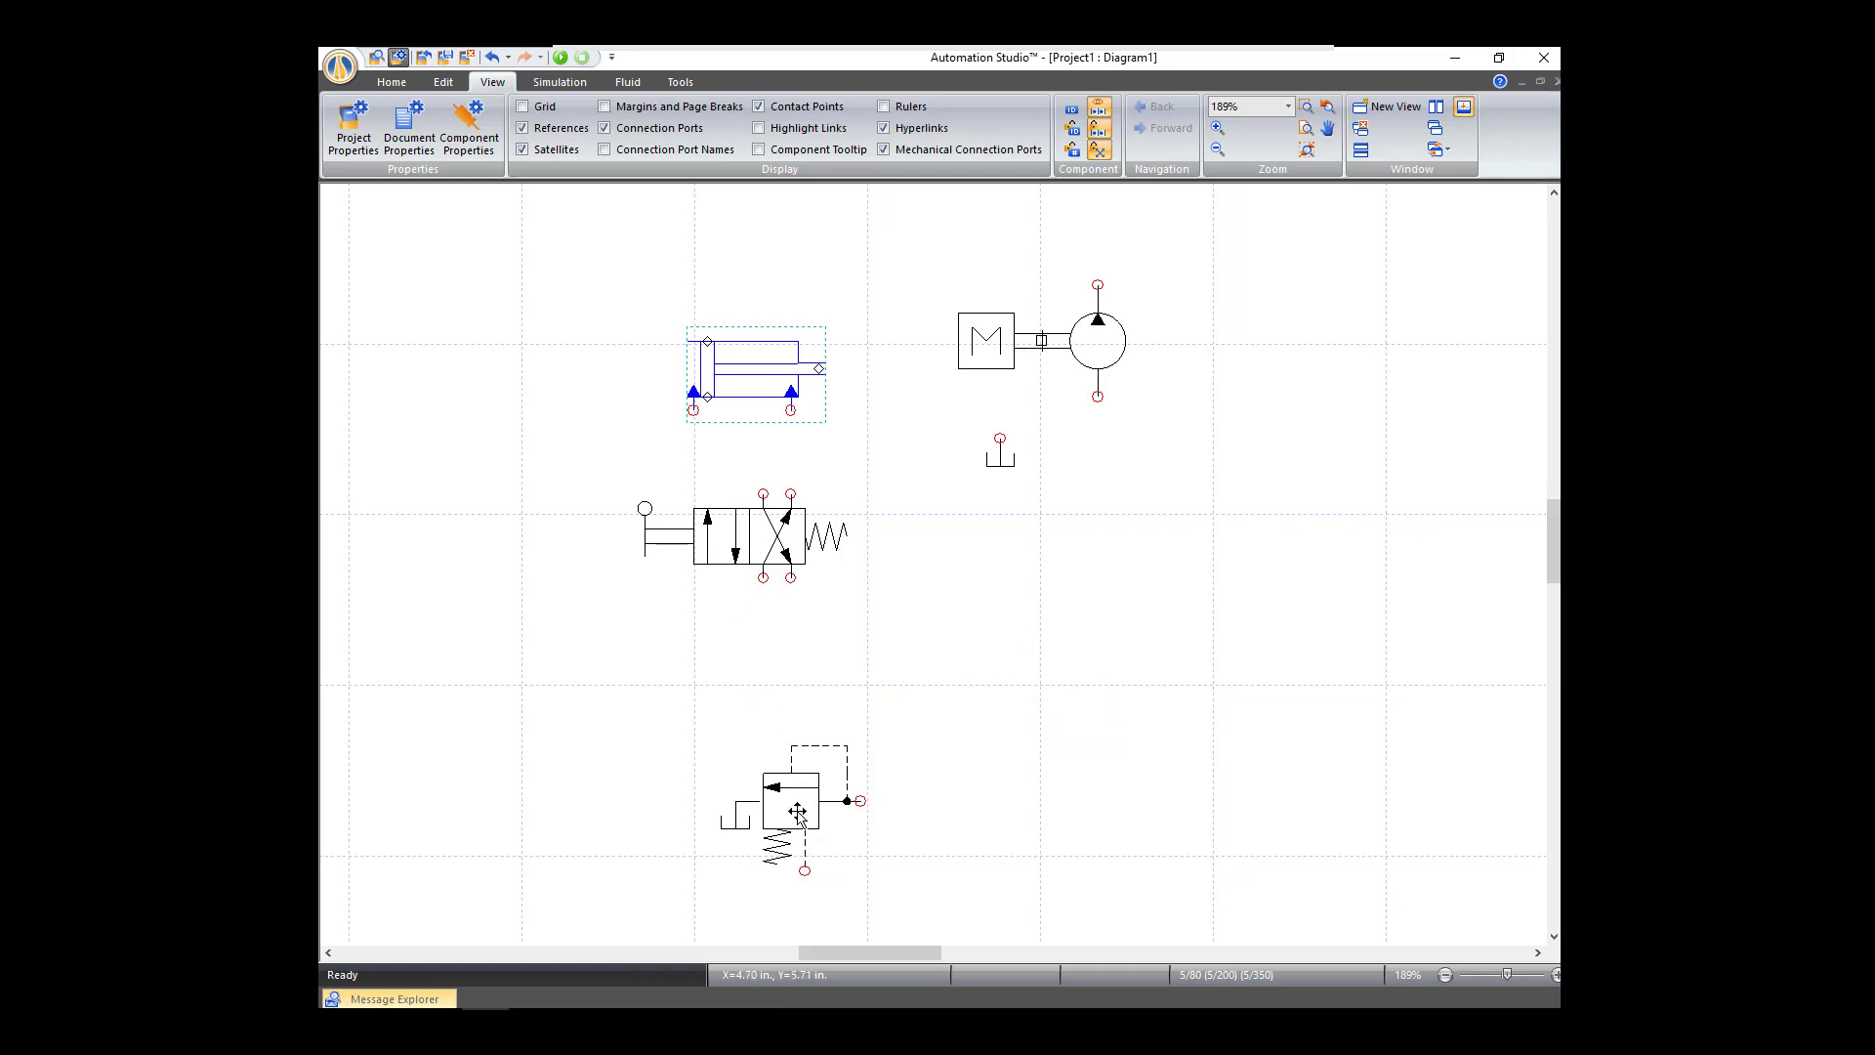
pyautogui.moveTo(798, 813); pyautogui.dragTo(516, 662)
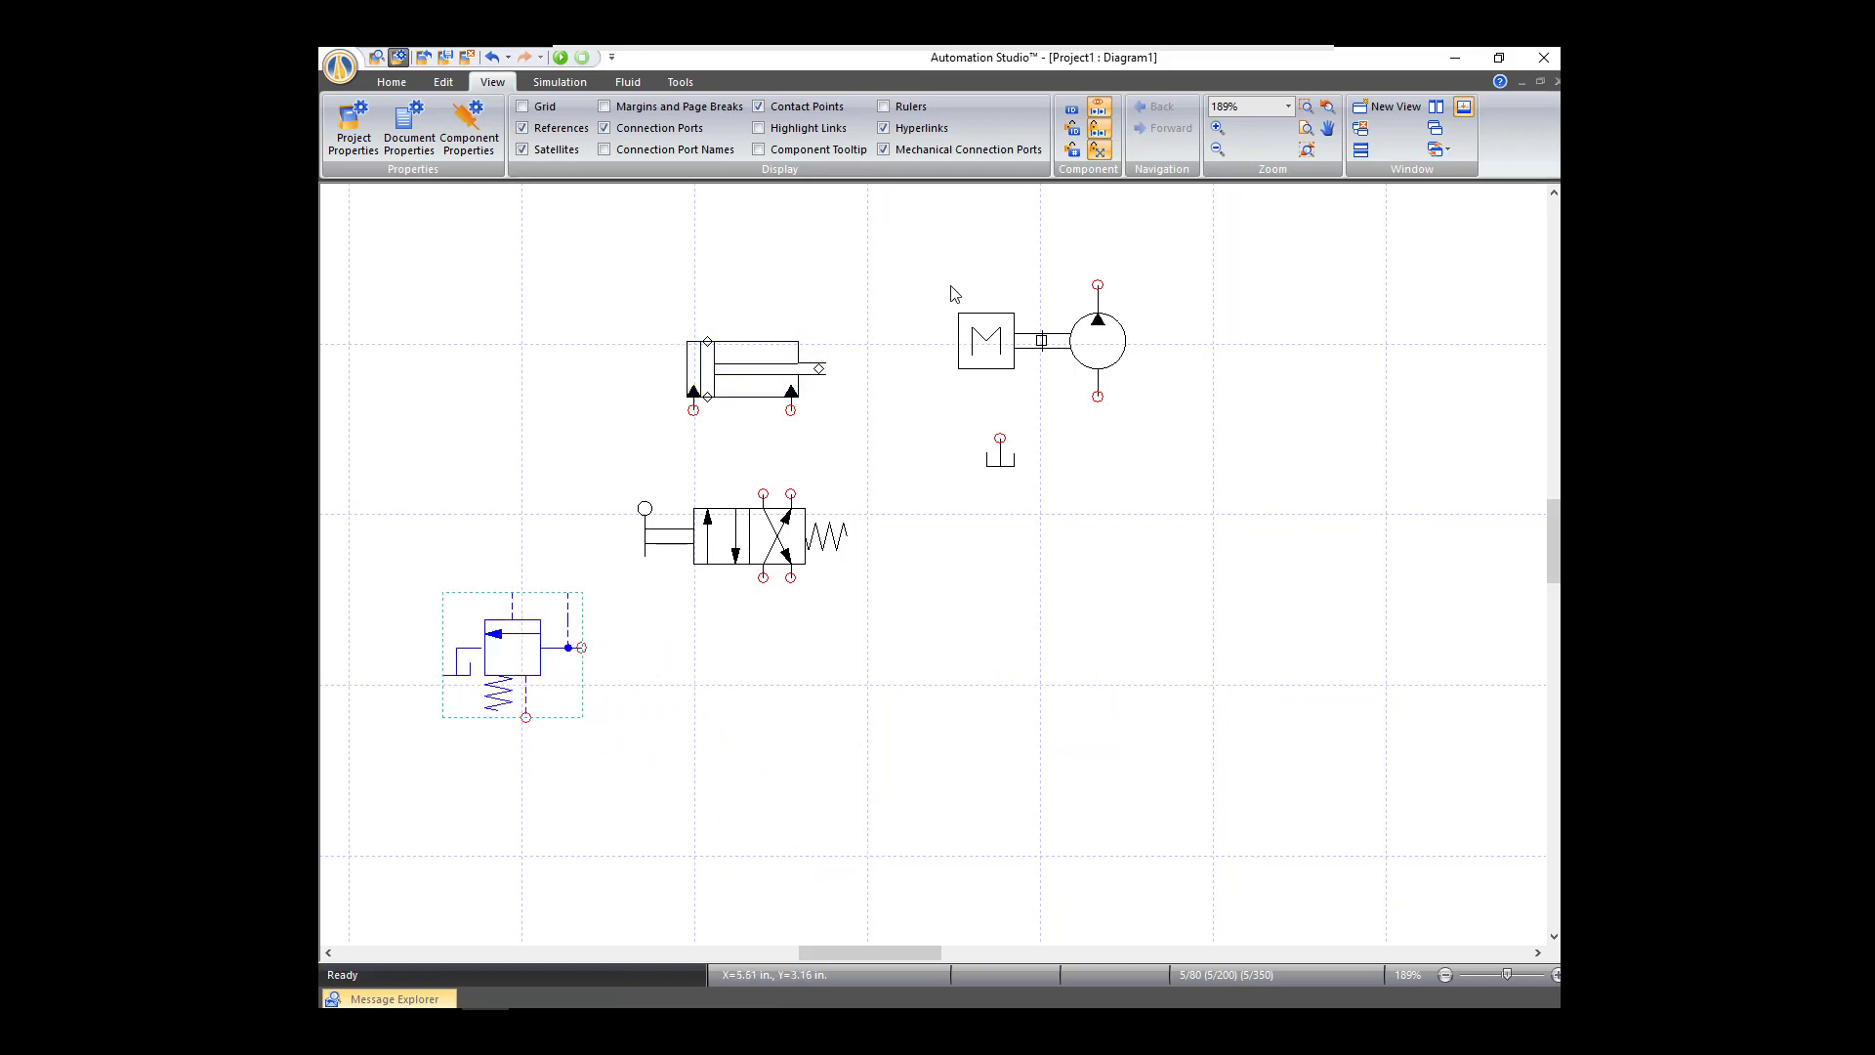
# Step: Move the engine and pump together below the 4/2-way valve and place the reservoir beneath the pump
pyautogui.moveTo(926, 253); pyautogui.dragTo(1171, 446)
pyautogui.moveTo(1094, 347); pyautogui.dragTo(789, 746)
pyautogui.press('Escape')
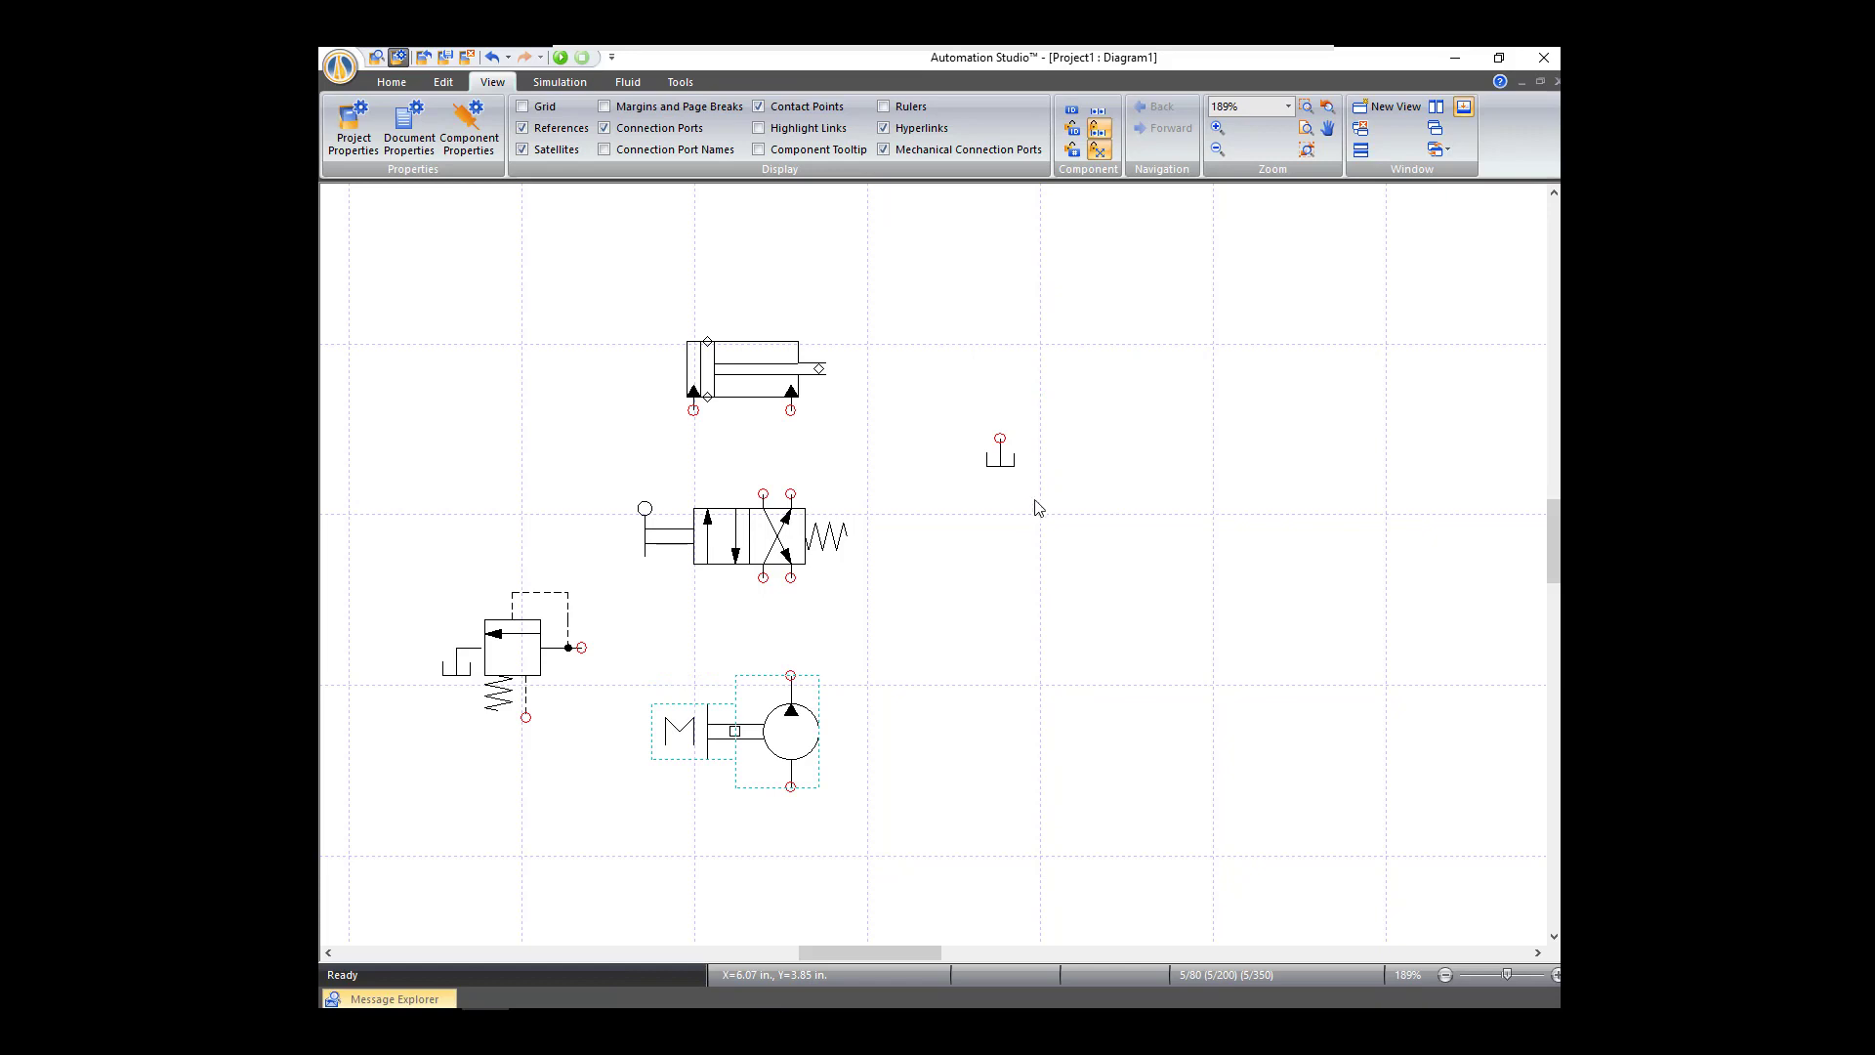
pyautogui.moveTo(1004, 459); pyautogui.dragTo(794, 866)
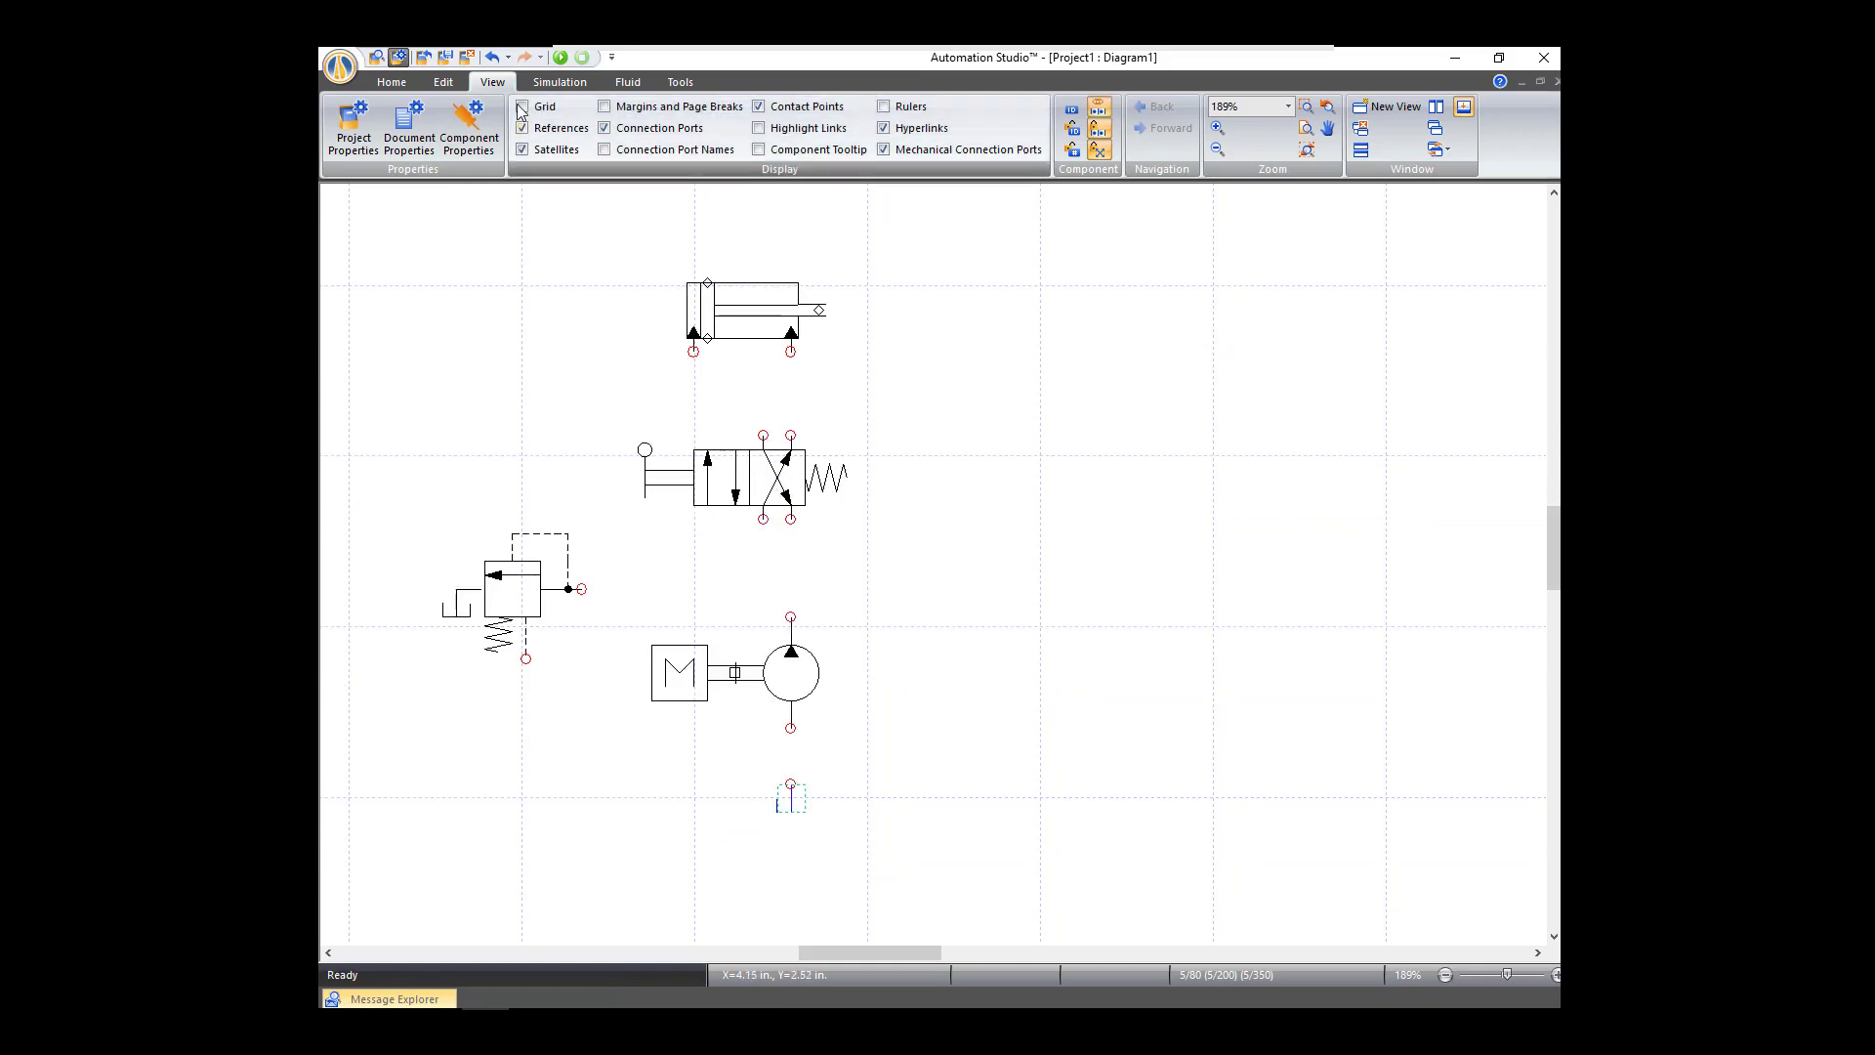
# Step: Link the pump outlet to the 4/2-way valve's lower-left port, shifting the pump directly under that port
pyautogui.click(392, 82)
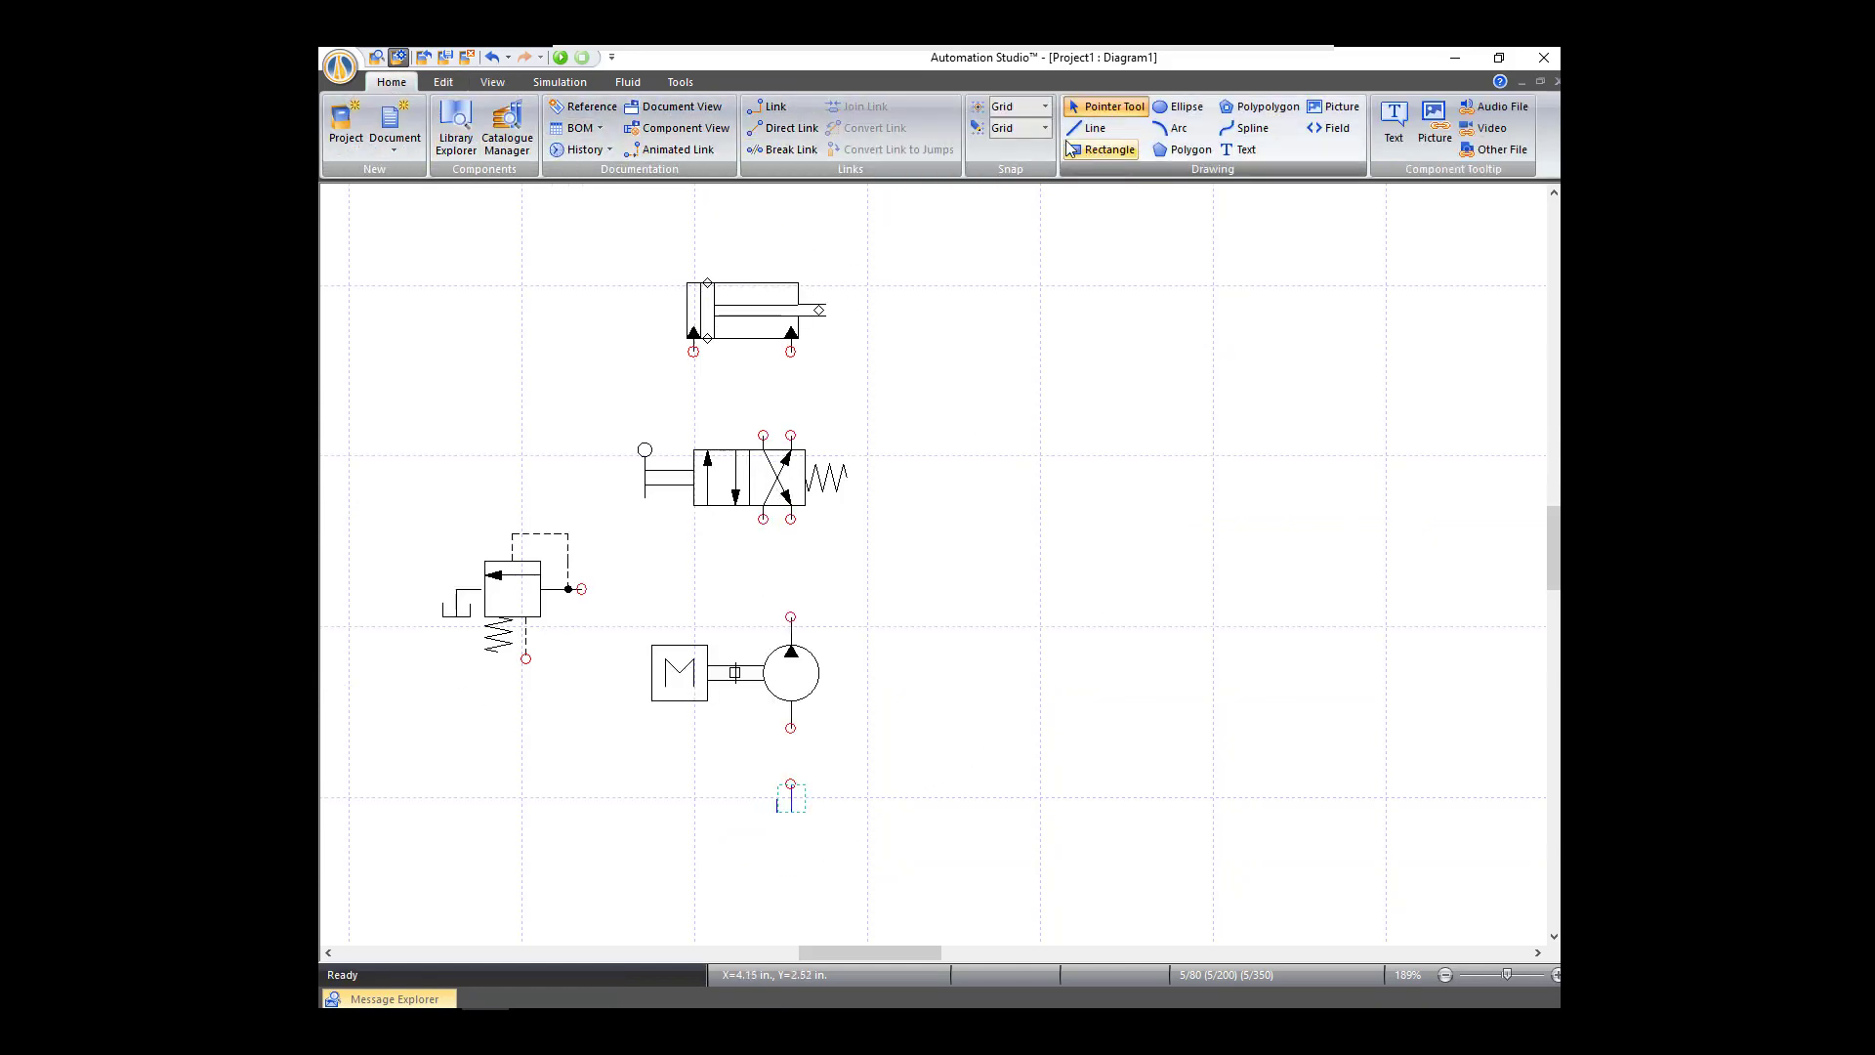
pyautogui.click(774, 107)
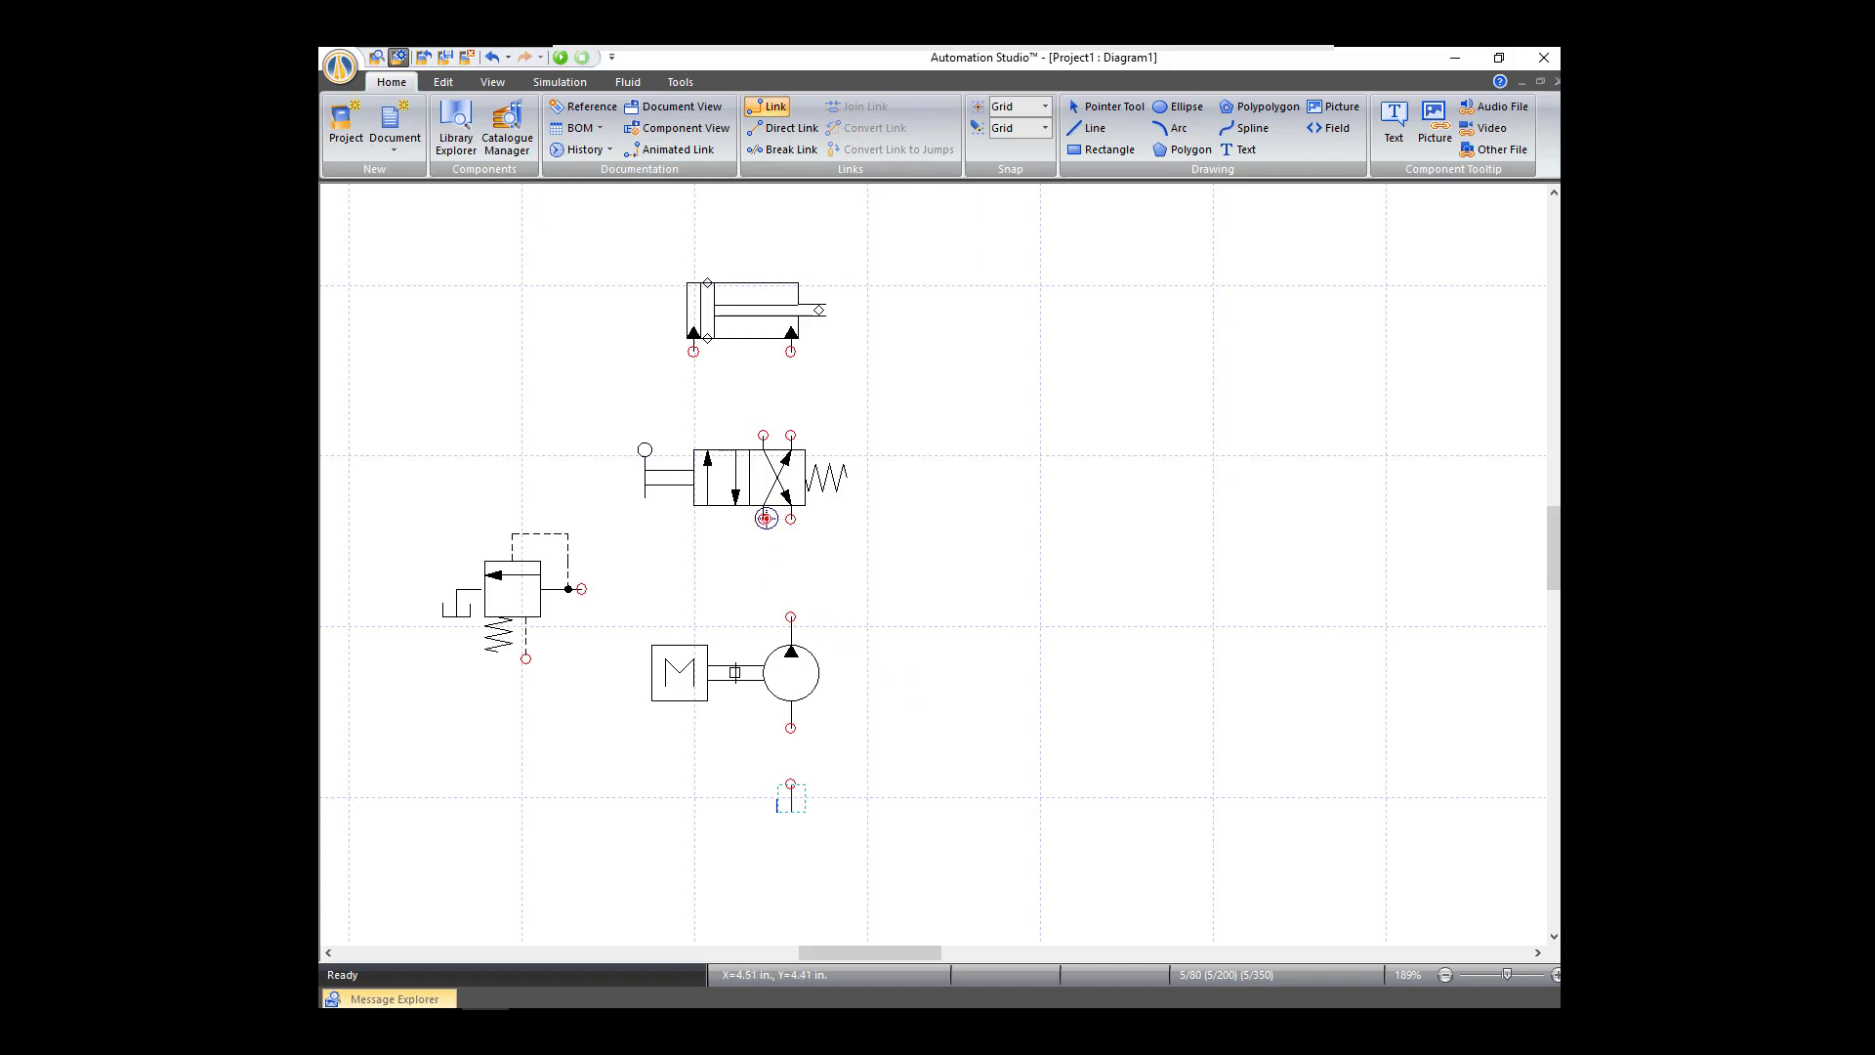
pyautogui.click(791, 519)
pyautogui.press('Escape')
pyautogui.moveTo(791, 673); pyautogui.dragTo(763, 686)
pyautogui.press('Escape')
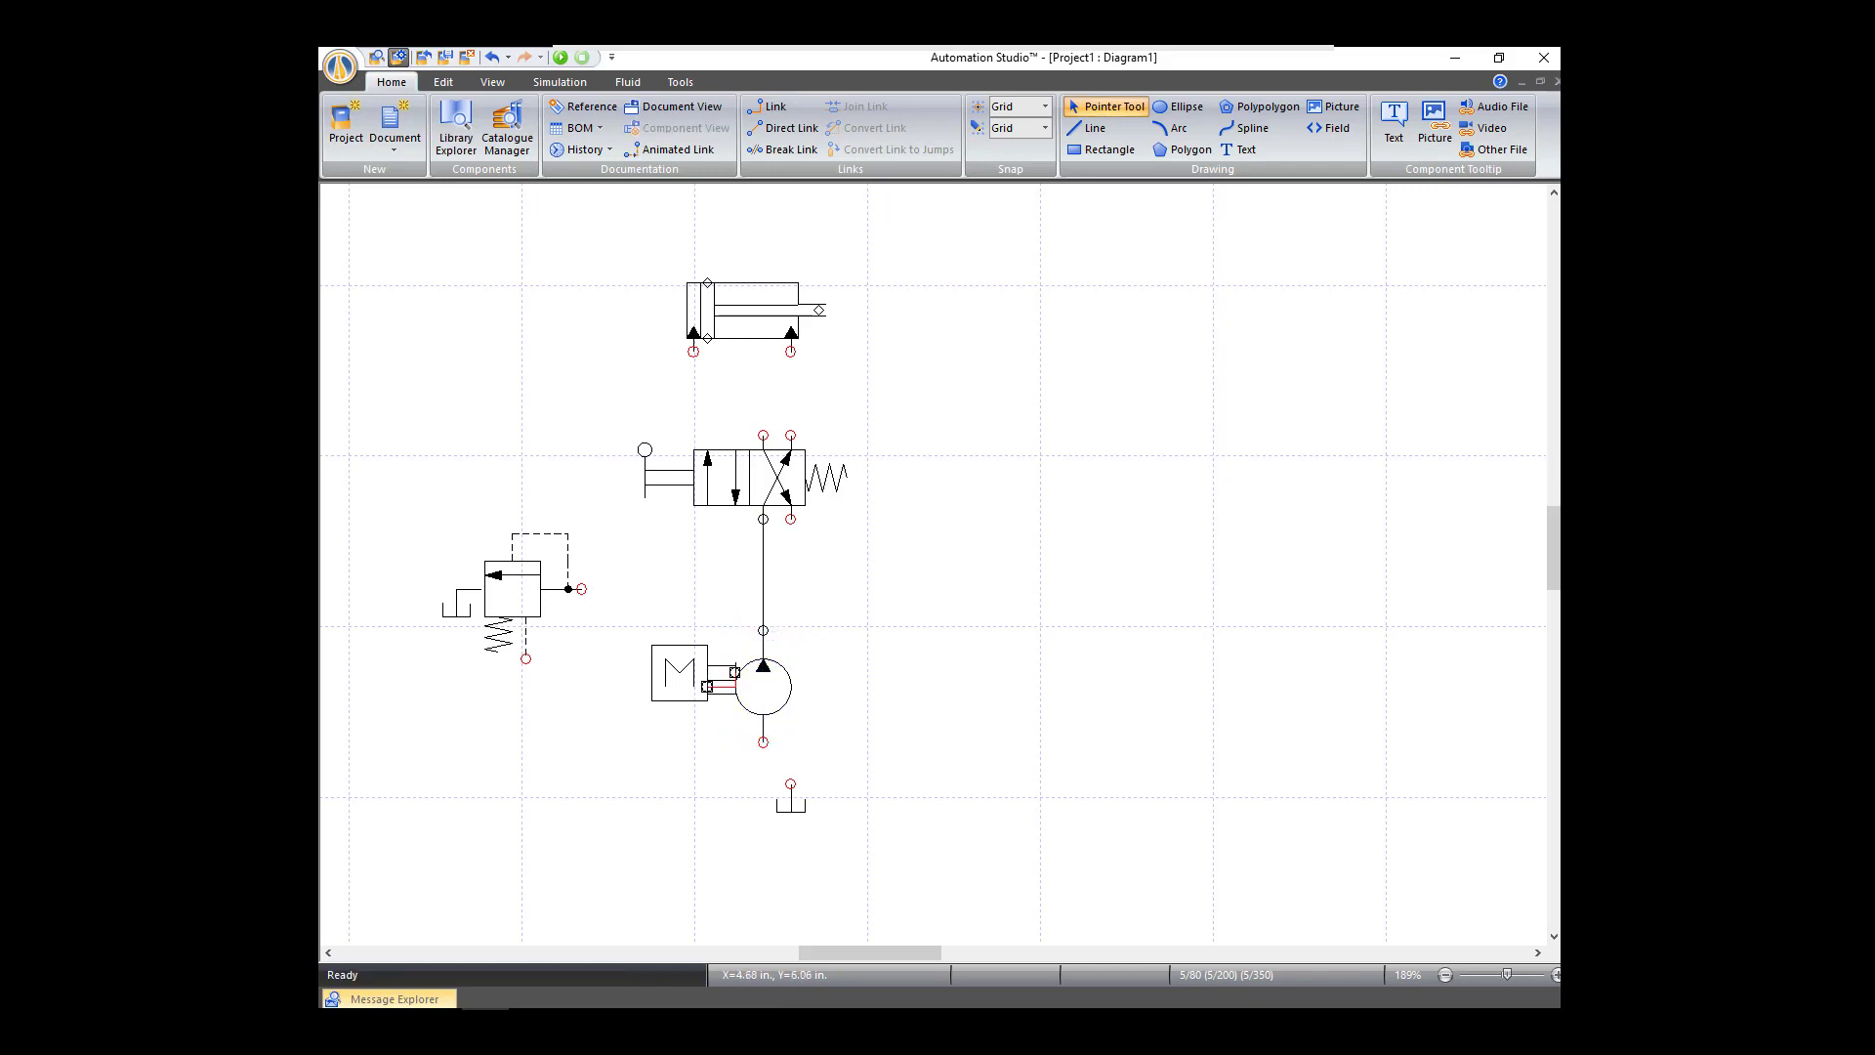
# Step: Link the reservoir to the pump inlet directly above it and realign the engine with the pump shaft
pyautogui.moveTo(791, 803)
pyautogui.mouseDown()
pyautogui.moveTo(750, 802)
pyautogui.moveTo(767, 803)
pyautogui.moveTo(763, 741)
pyautogui.moveTo(874, 742)
pyautogui.mouseUp()
pyautogui.rightClick(872, 738)
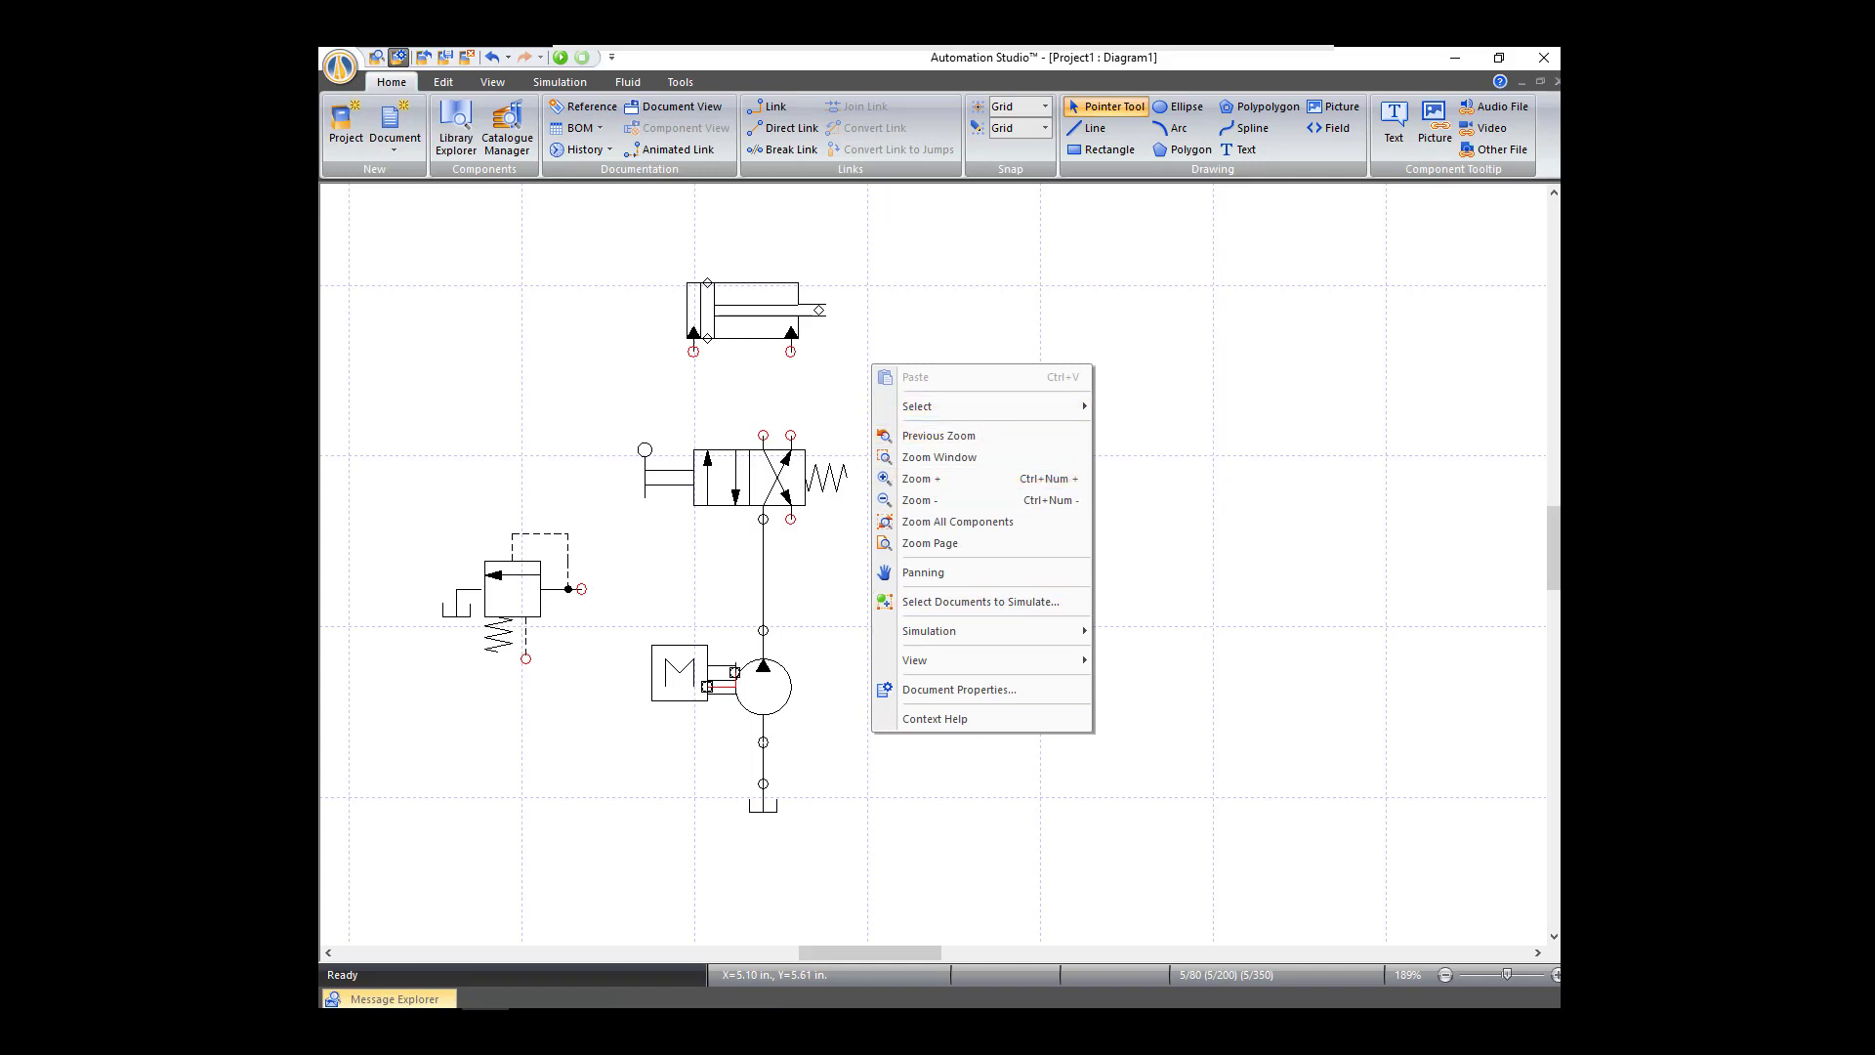
pyautogui.press('Escape')
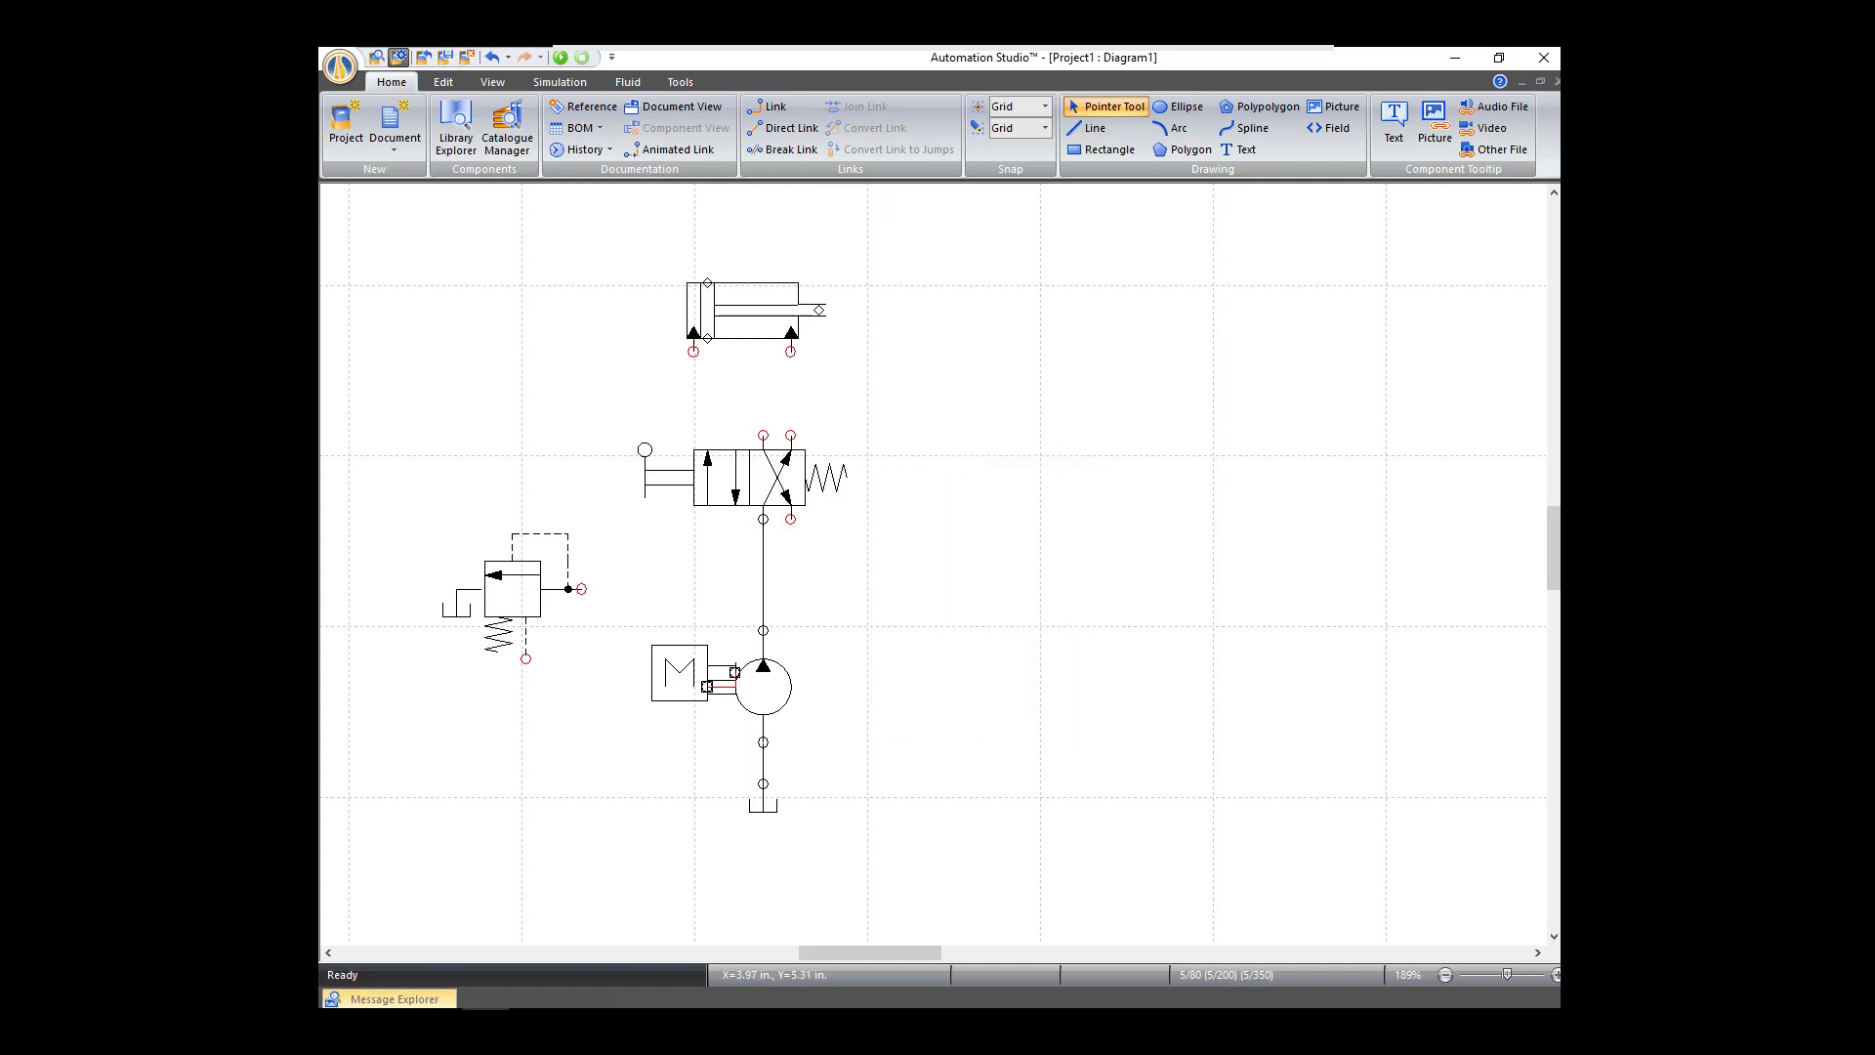
pyautogui.moveTo(680, 673); pyautogui.dragTo(651, 688)
# Step: Link the 4/2-way valve's two upper ports to the cylinder's ports, left to left and right to right
pyautogui.moveTo(791, 435); pyautogui.dragTo(791, 381)
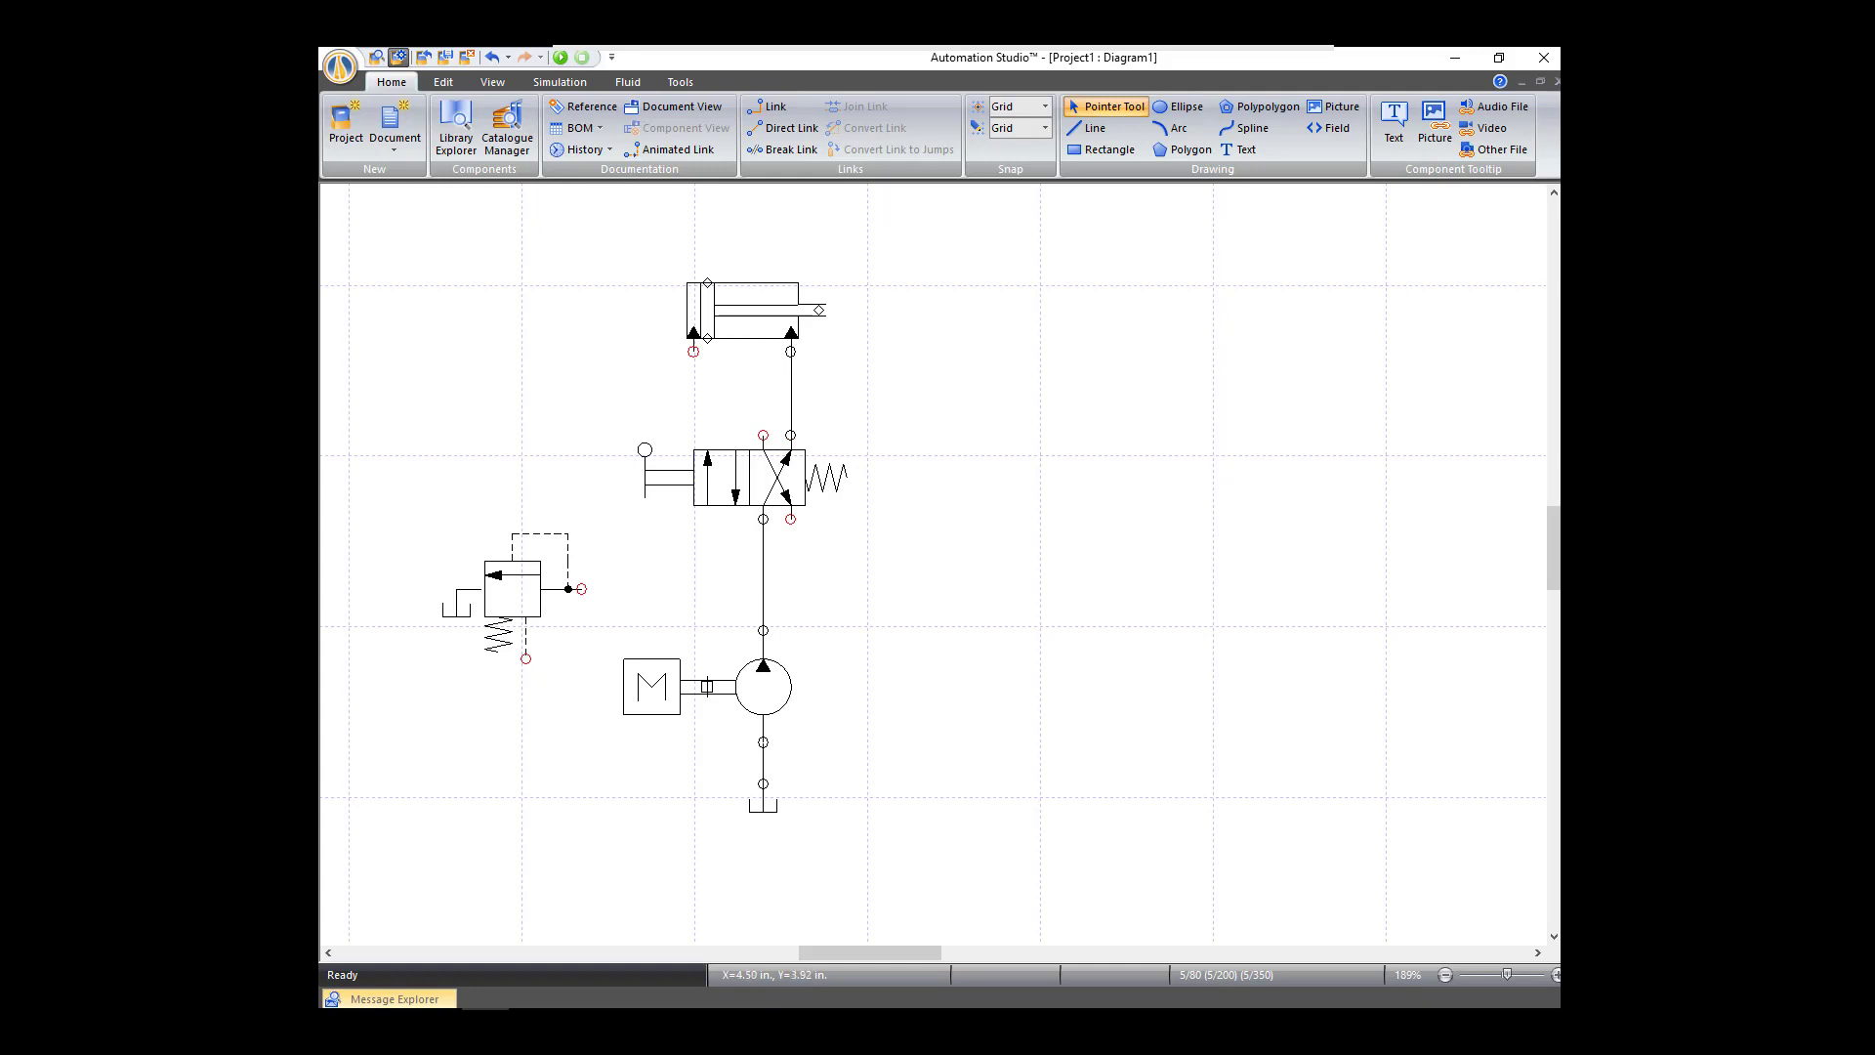
pyautogui.moveTo(763, 436); pyautogui.dragTo(681, 394)
pyautogui.rightClick(693, 390)
pyautogui.press('Escape')
# Step: Link the valve's lower-right port around the pump's right side to the reservoir line, and the relief valve inlet to the pump's pressure line
pyautogui.moveTo(791, 519); pyautogui.dragTo(803, 729)
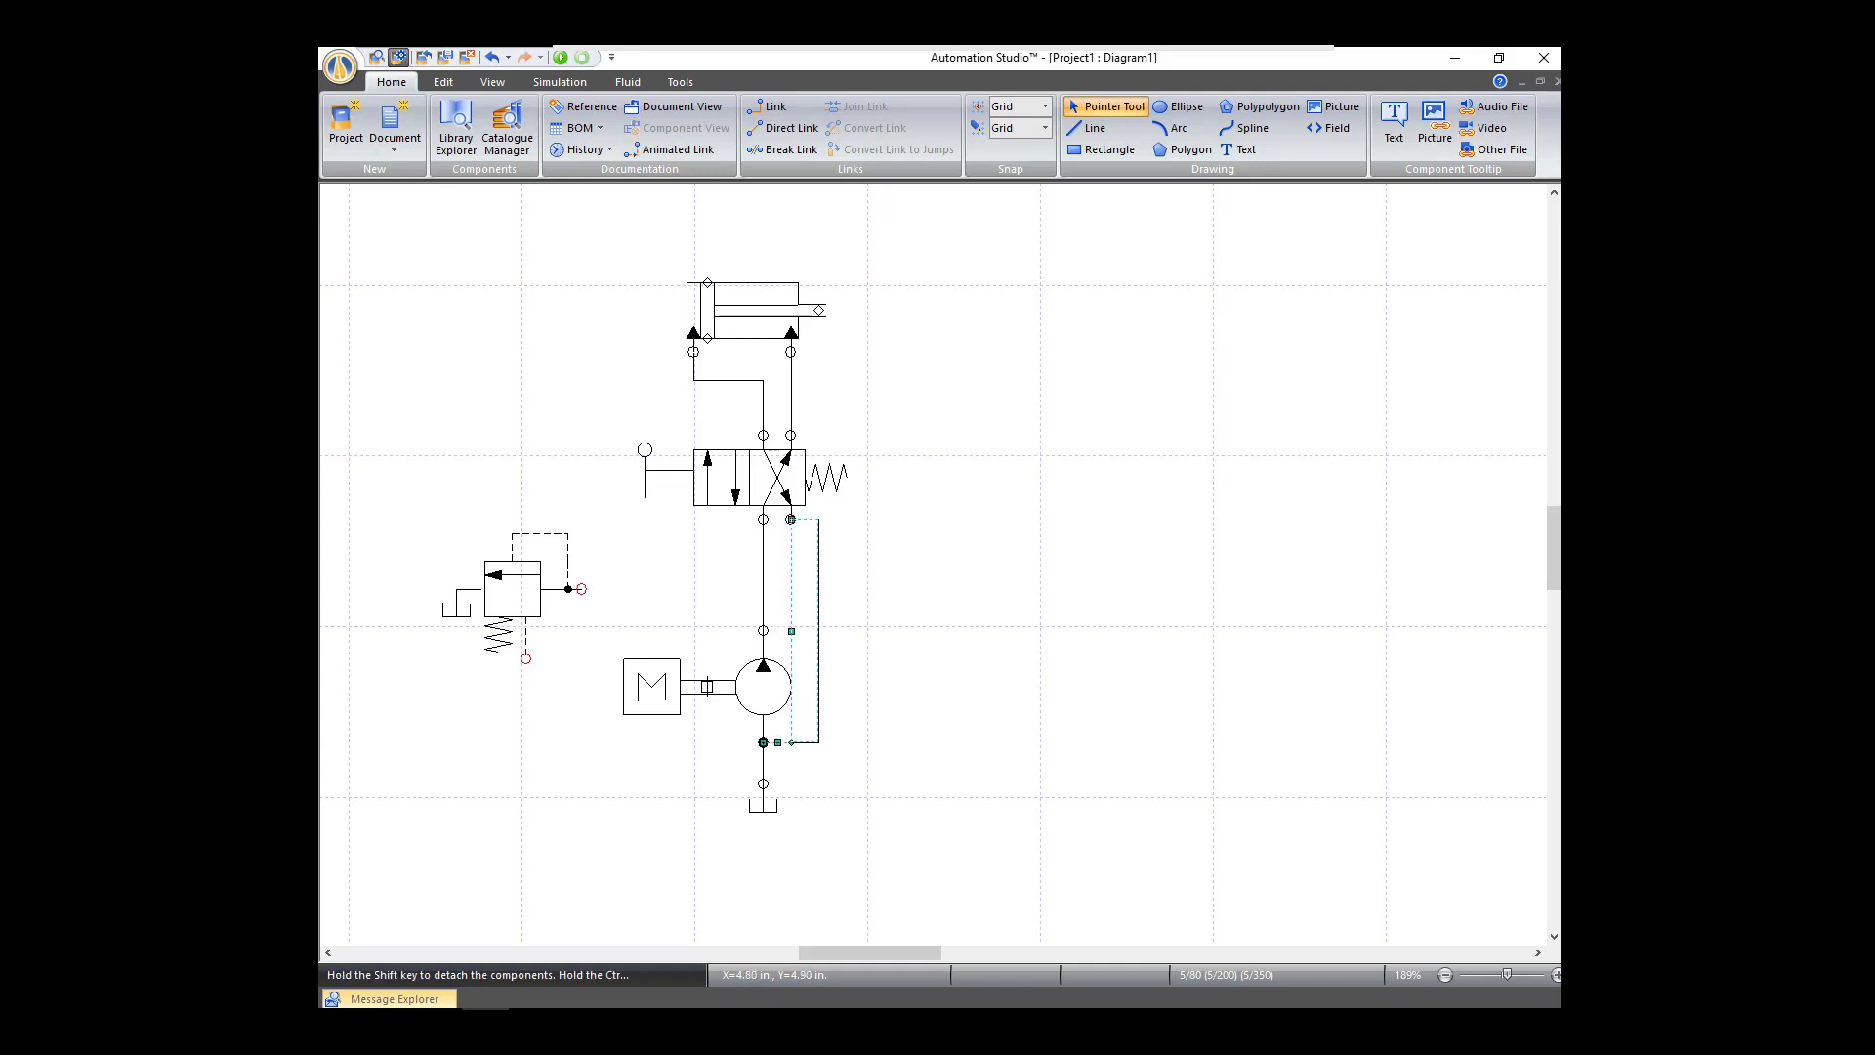
pyautogui.click(819, 644)
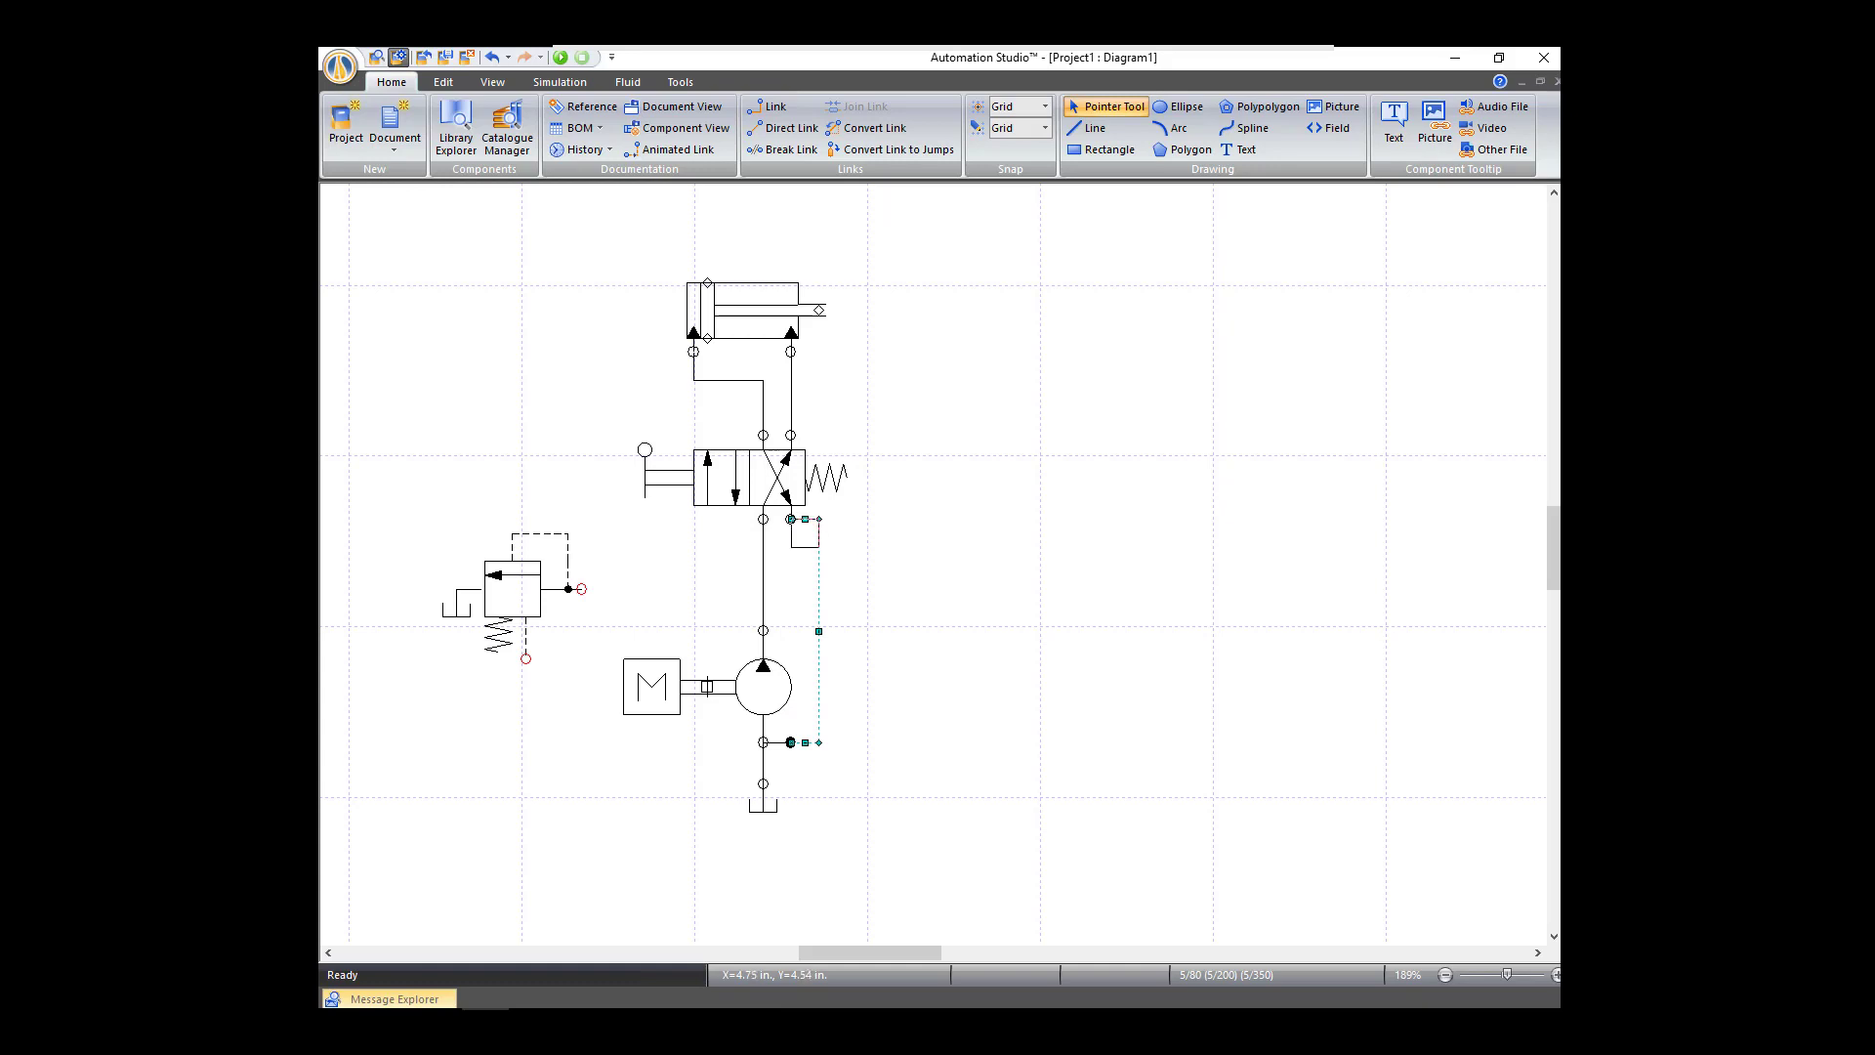
pyautogui.press('Escape')
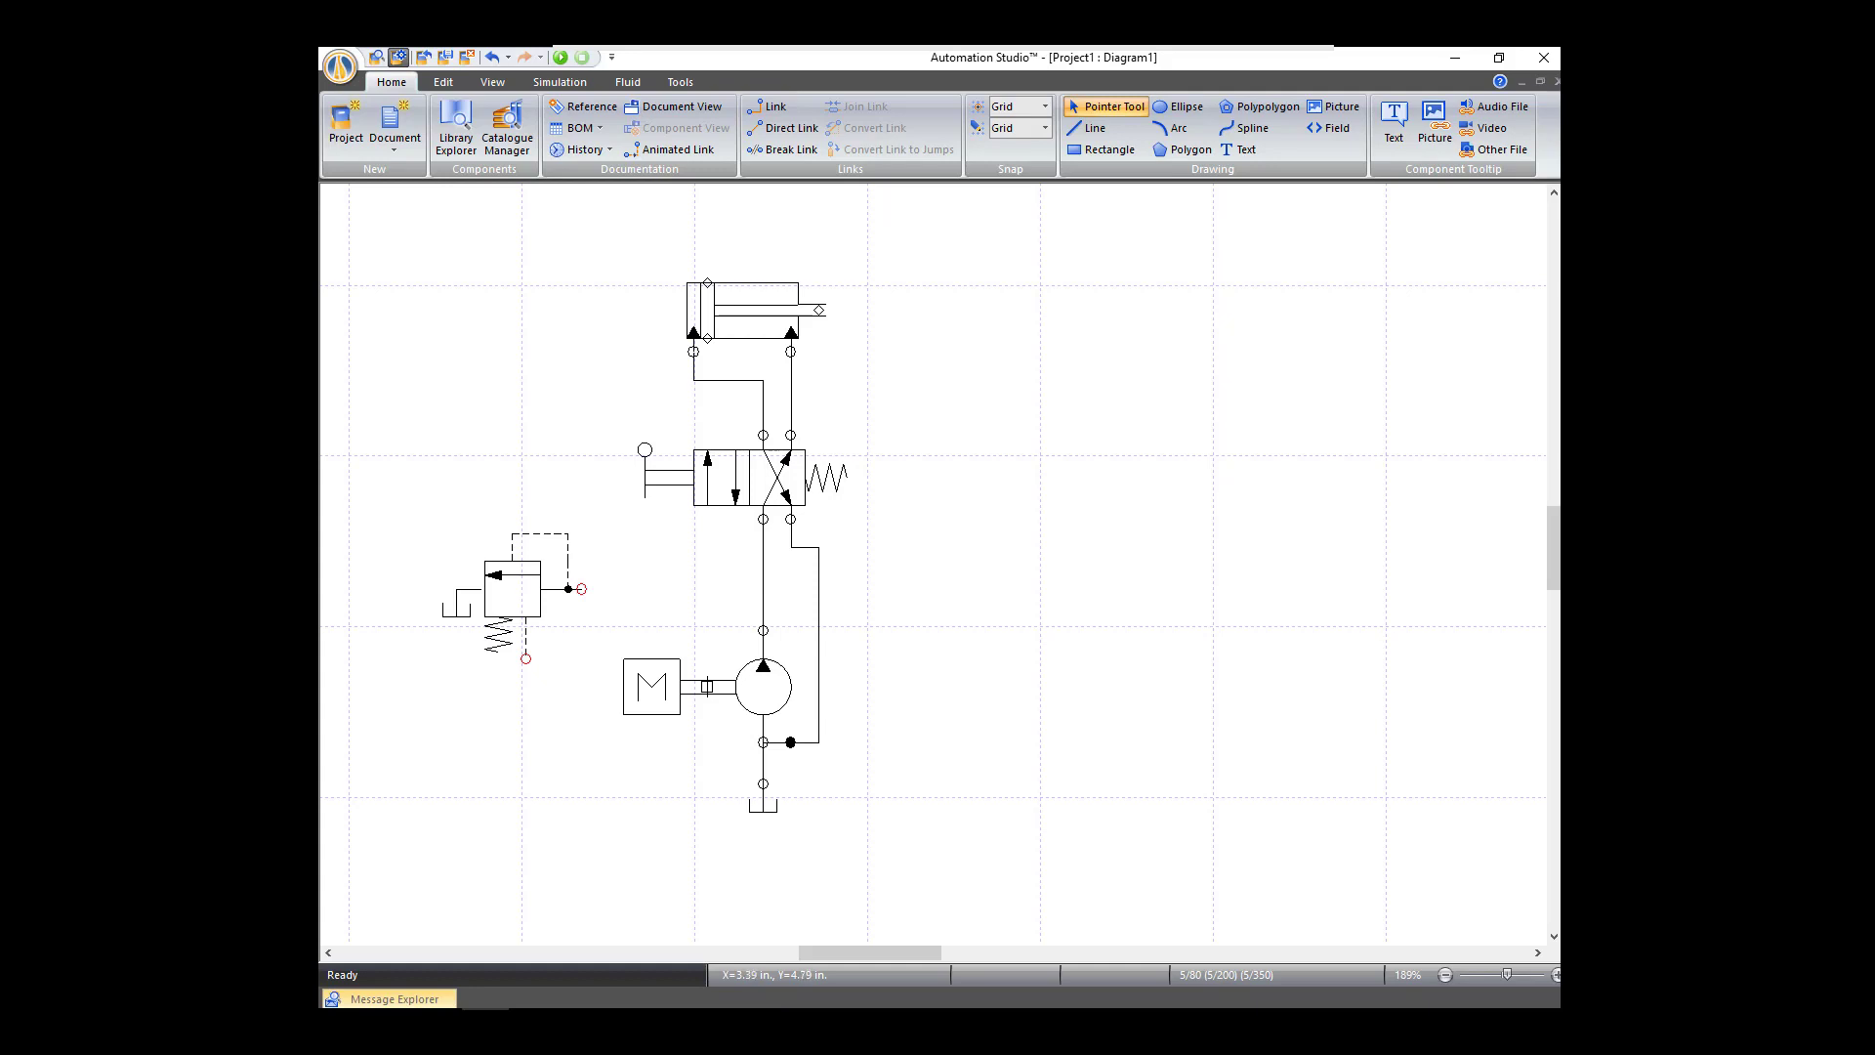
pyautogui.moveTo(581, 589); pyautogui.dragTo(763, 589)
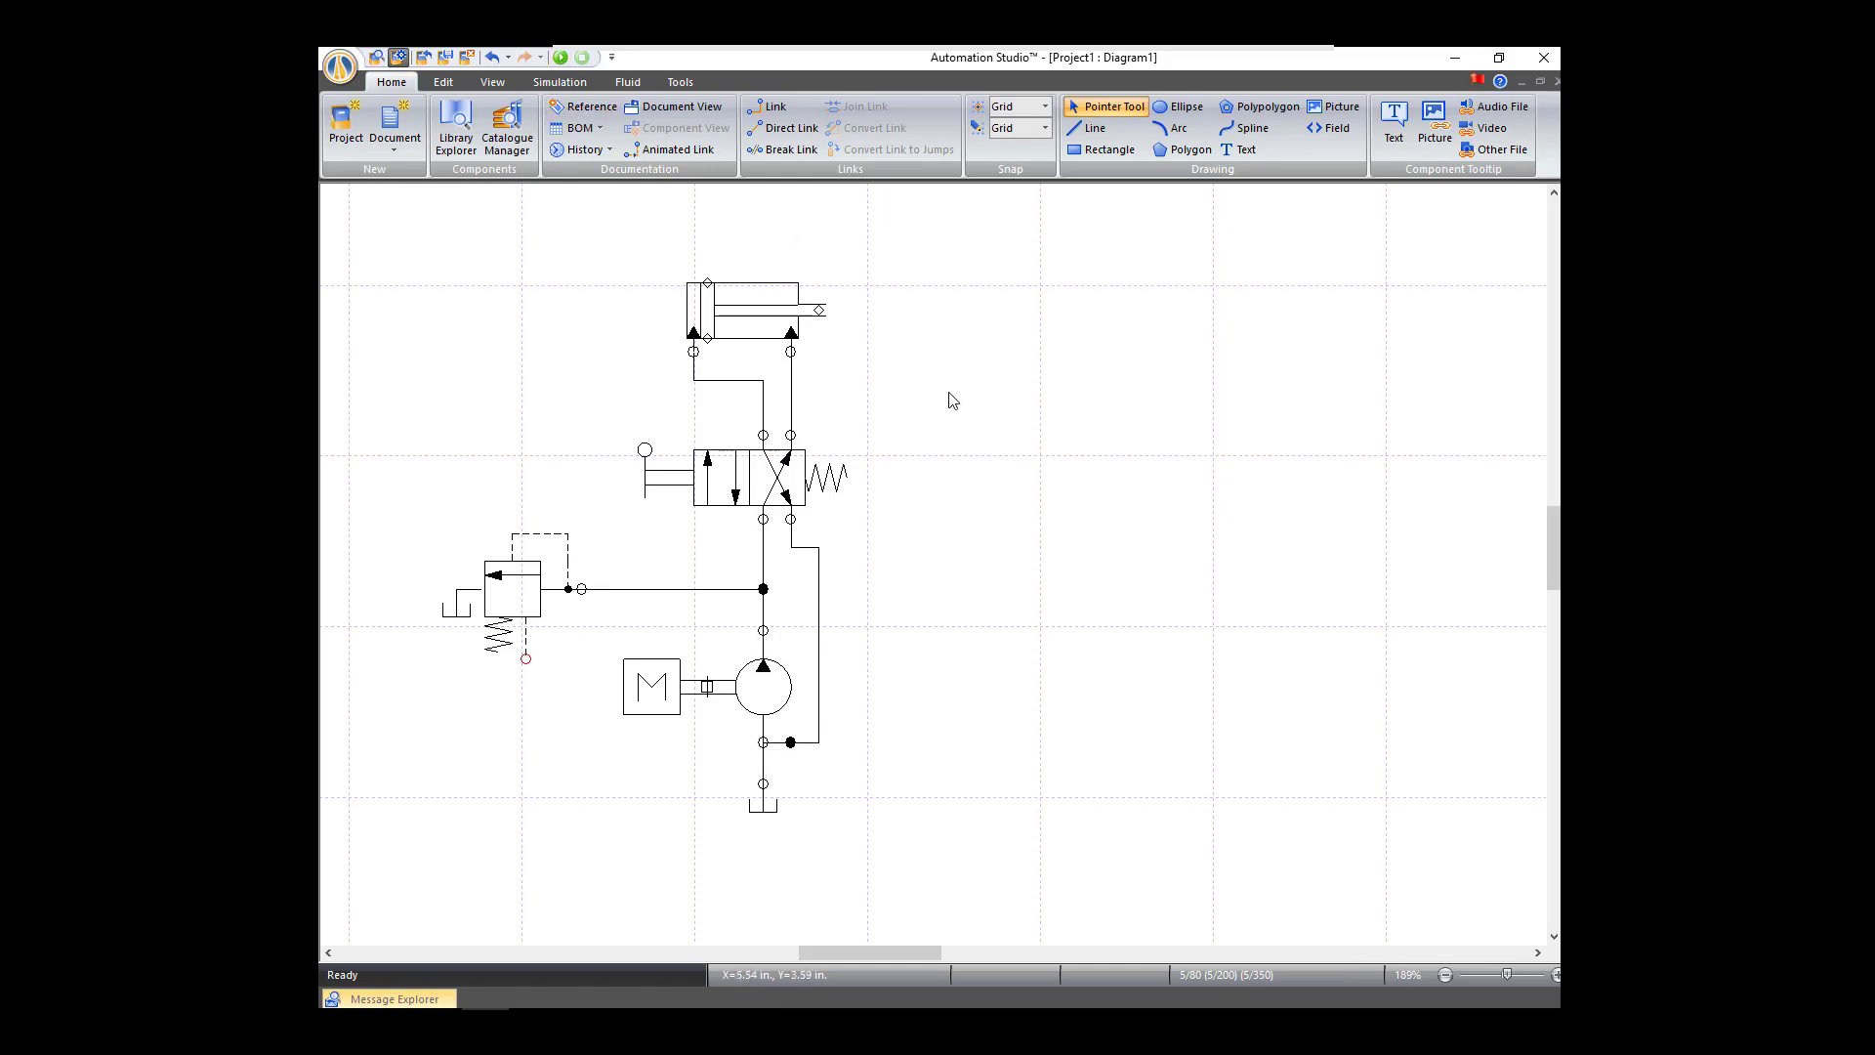
# Step: Start the simulation and operate the 4/2-way valve's lever to extend and retract the cylinder
pyautogui.click(563, 58)
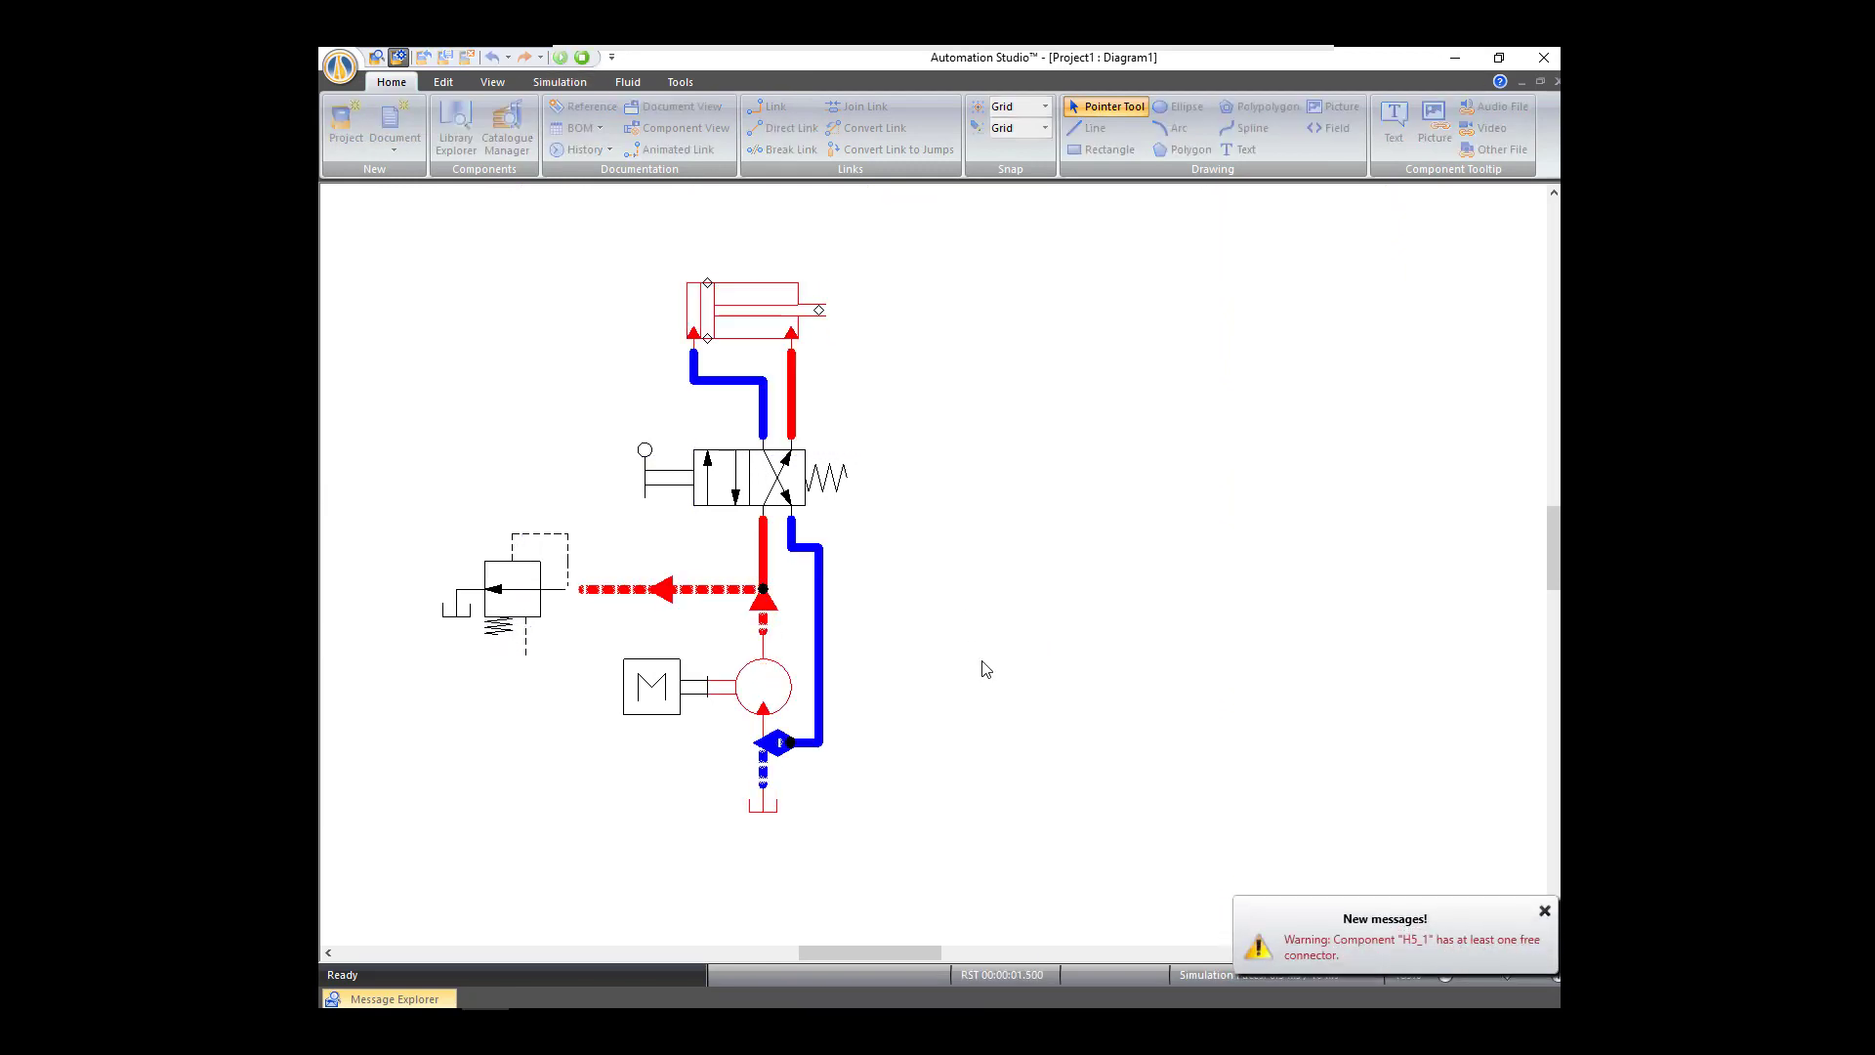
pyautogui.click(1544, 912)
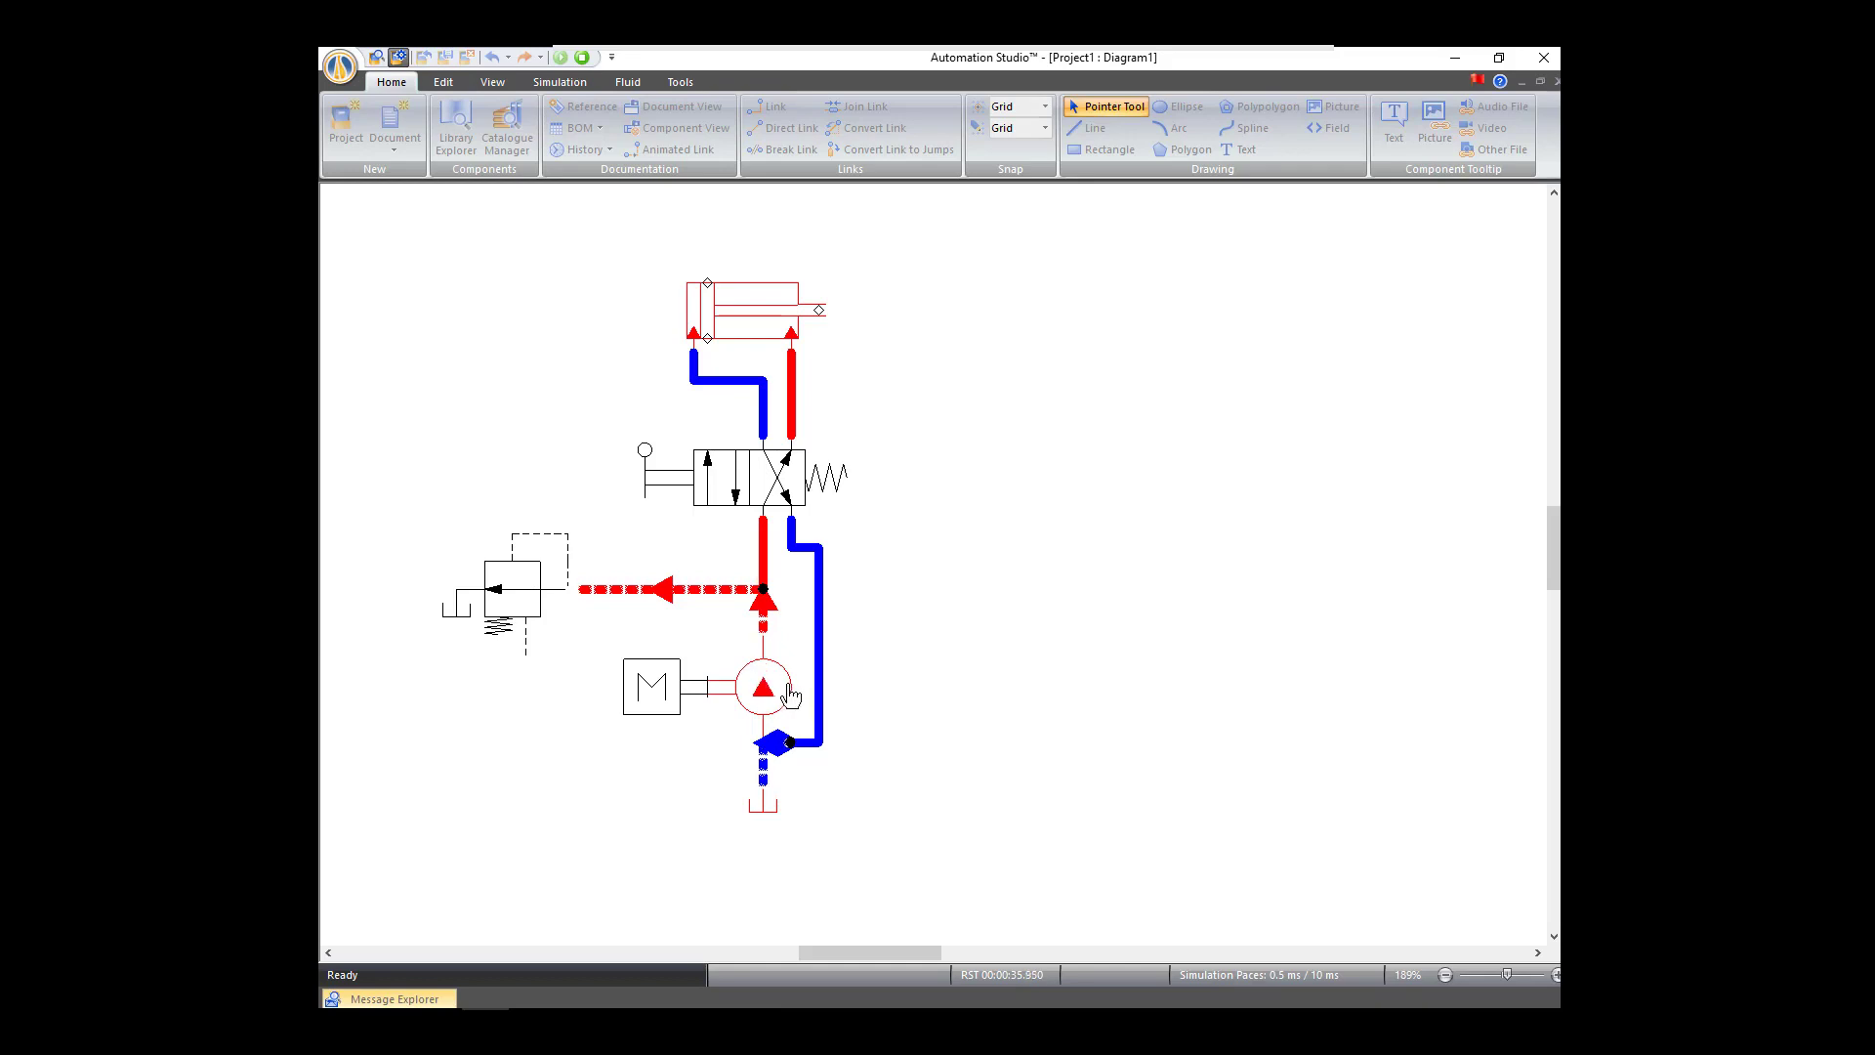
pyautogui.click(672, 484)
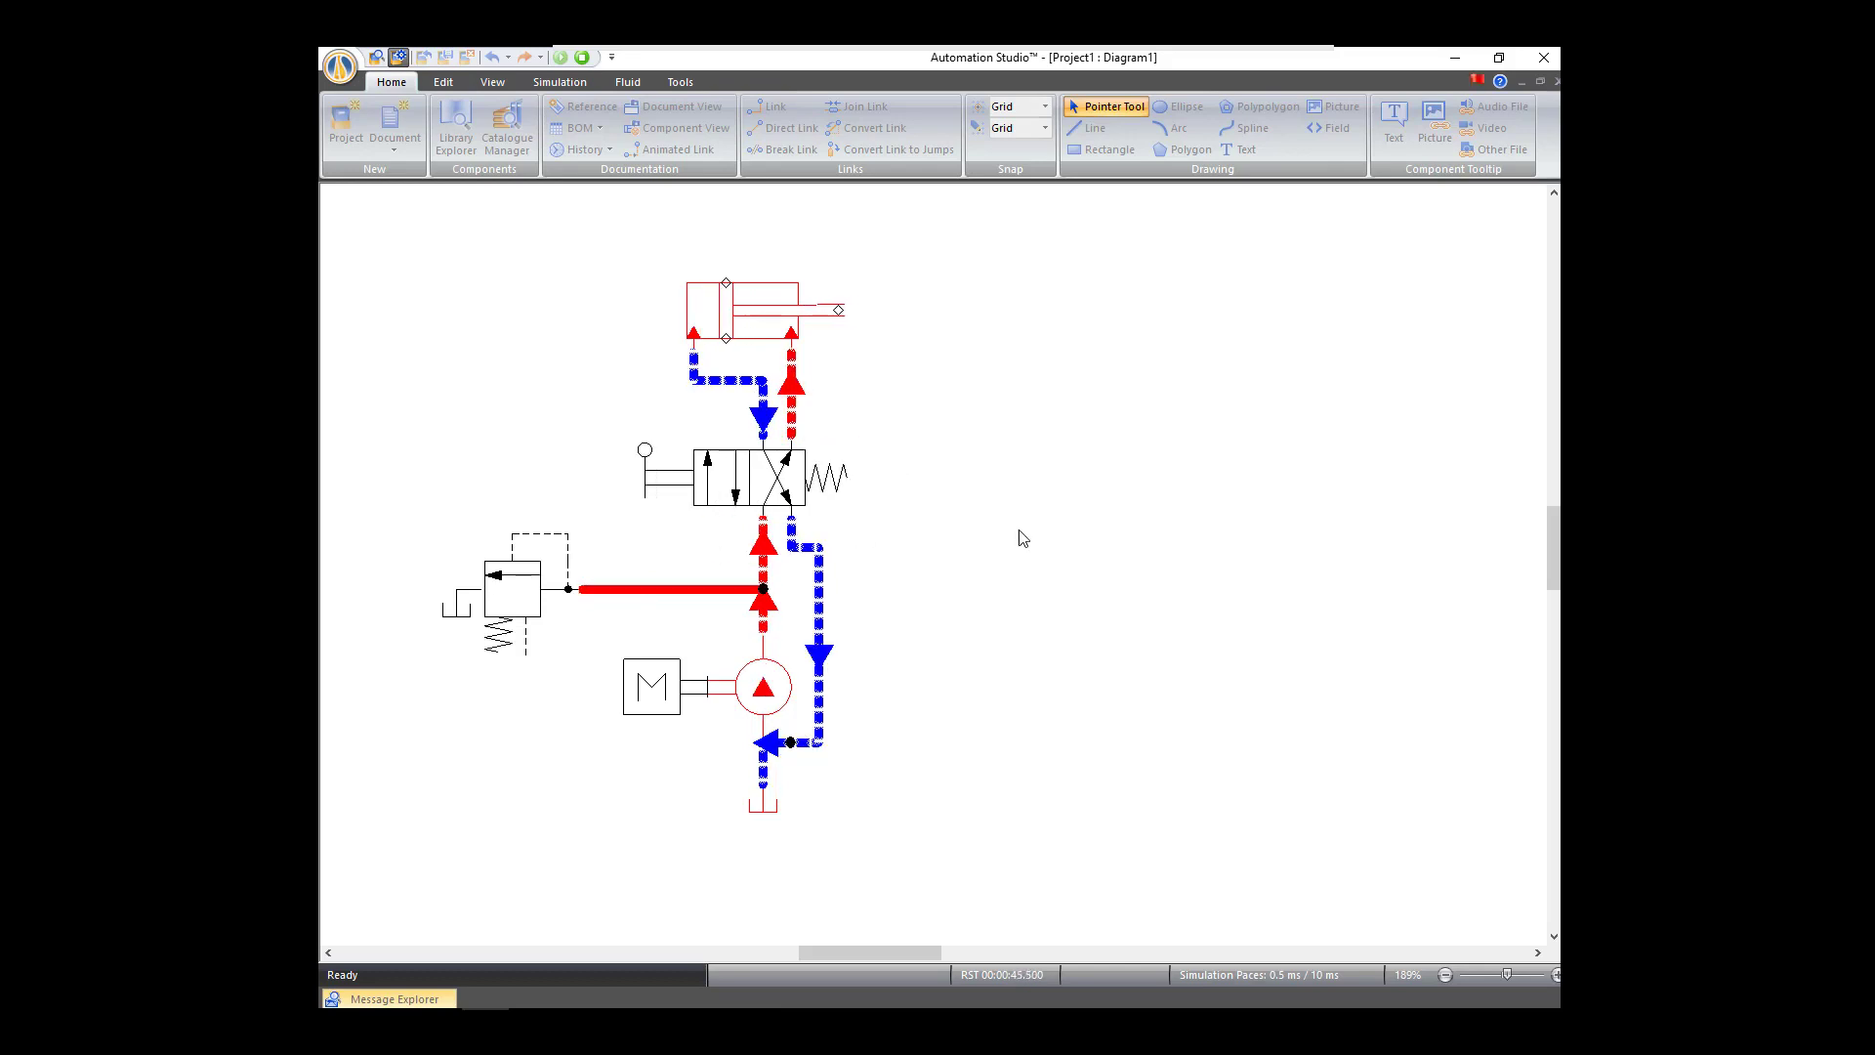
pyautogui.click(699, 489)
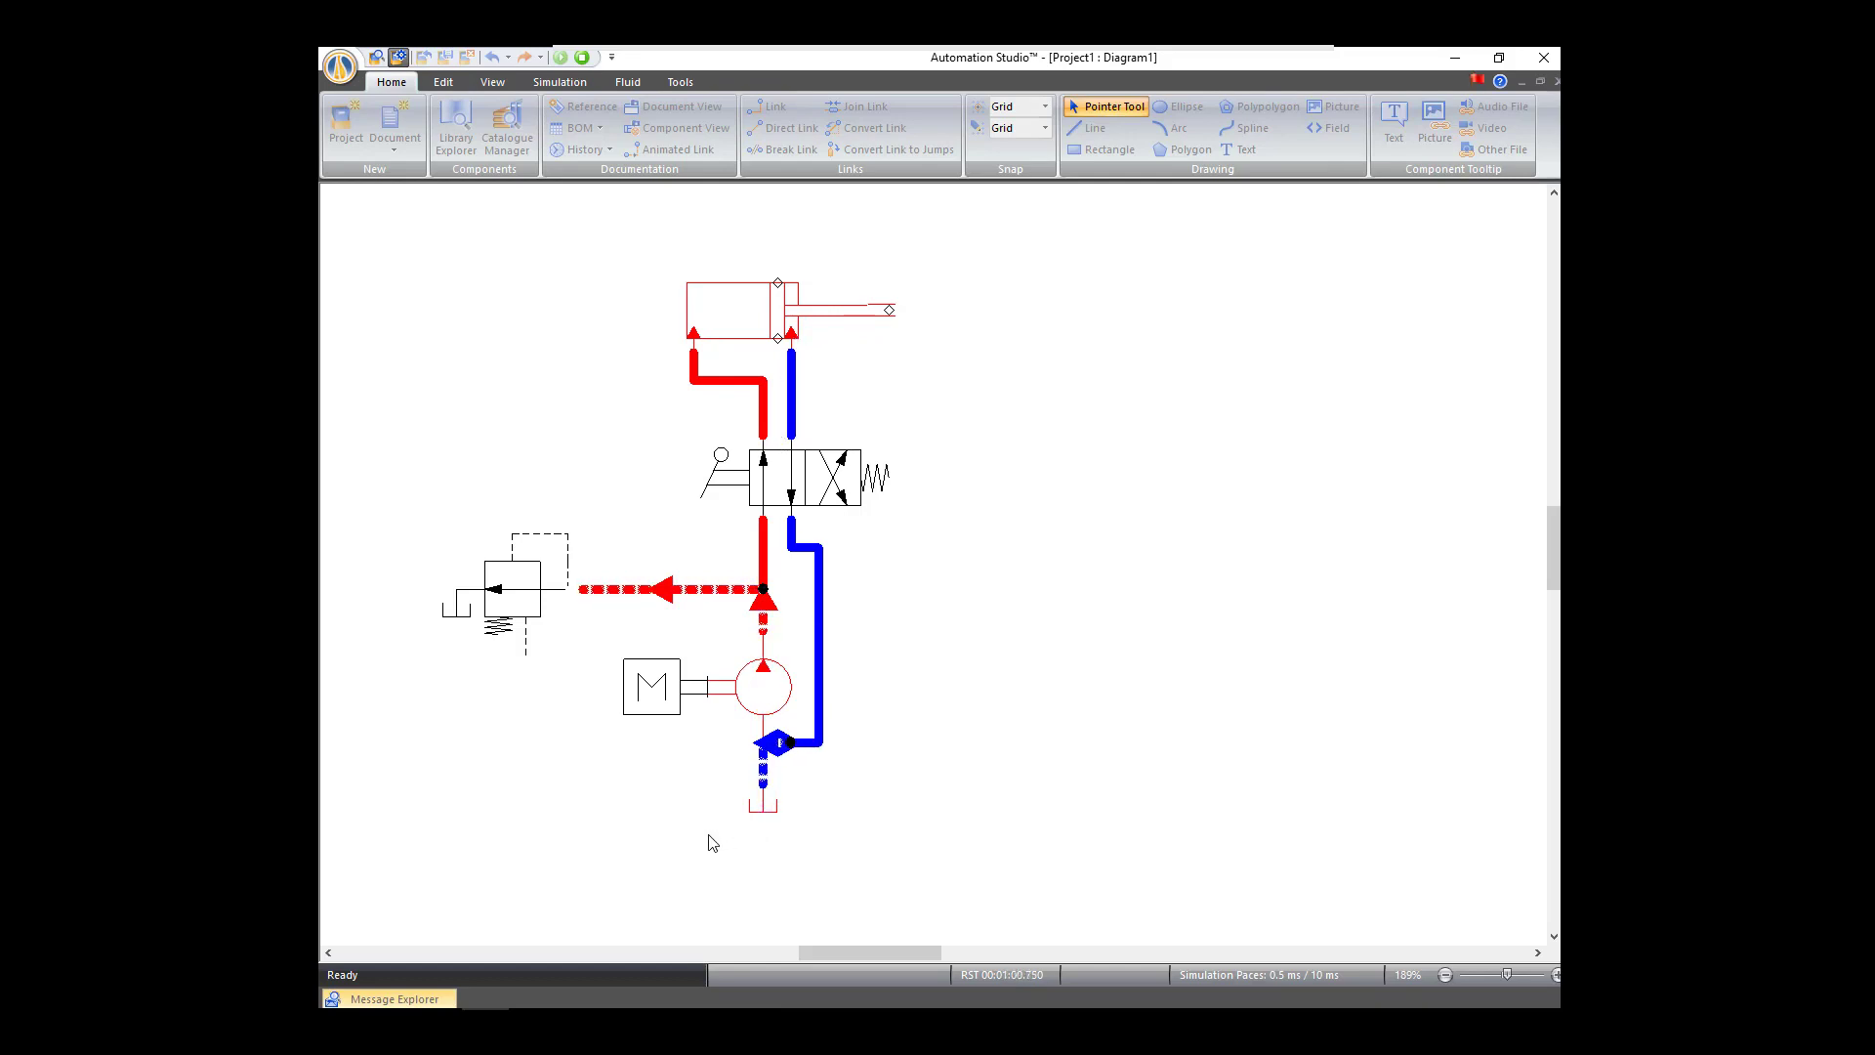
pyautogui.click(720, 498)
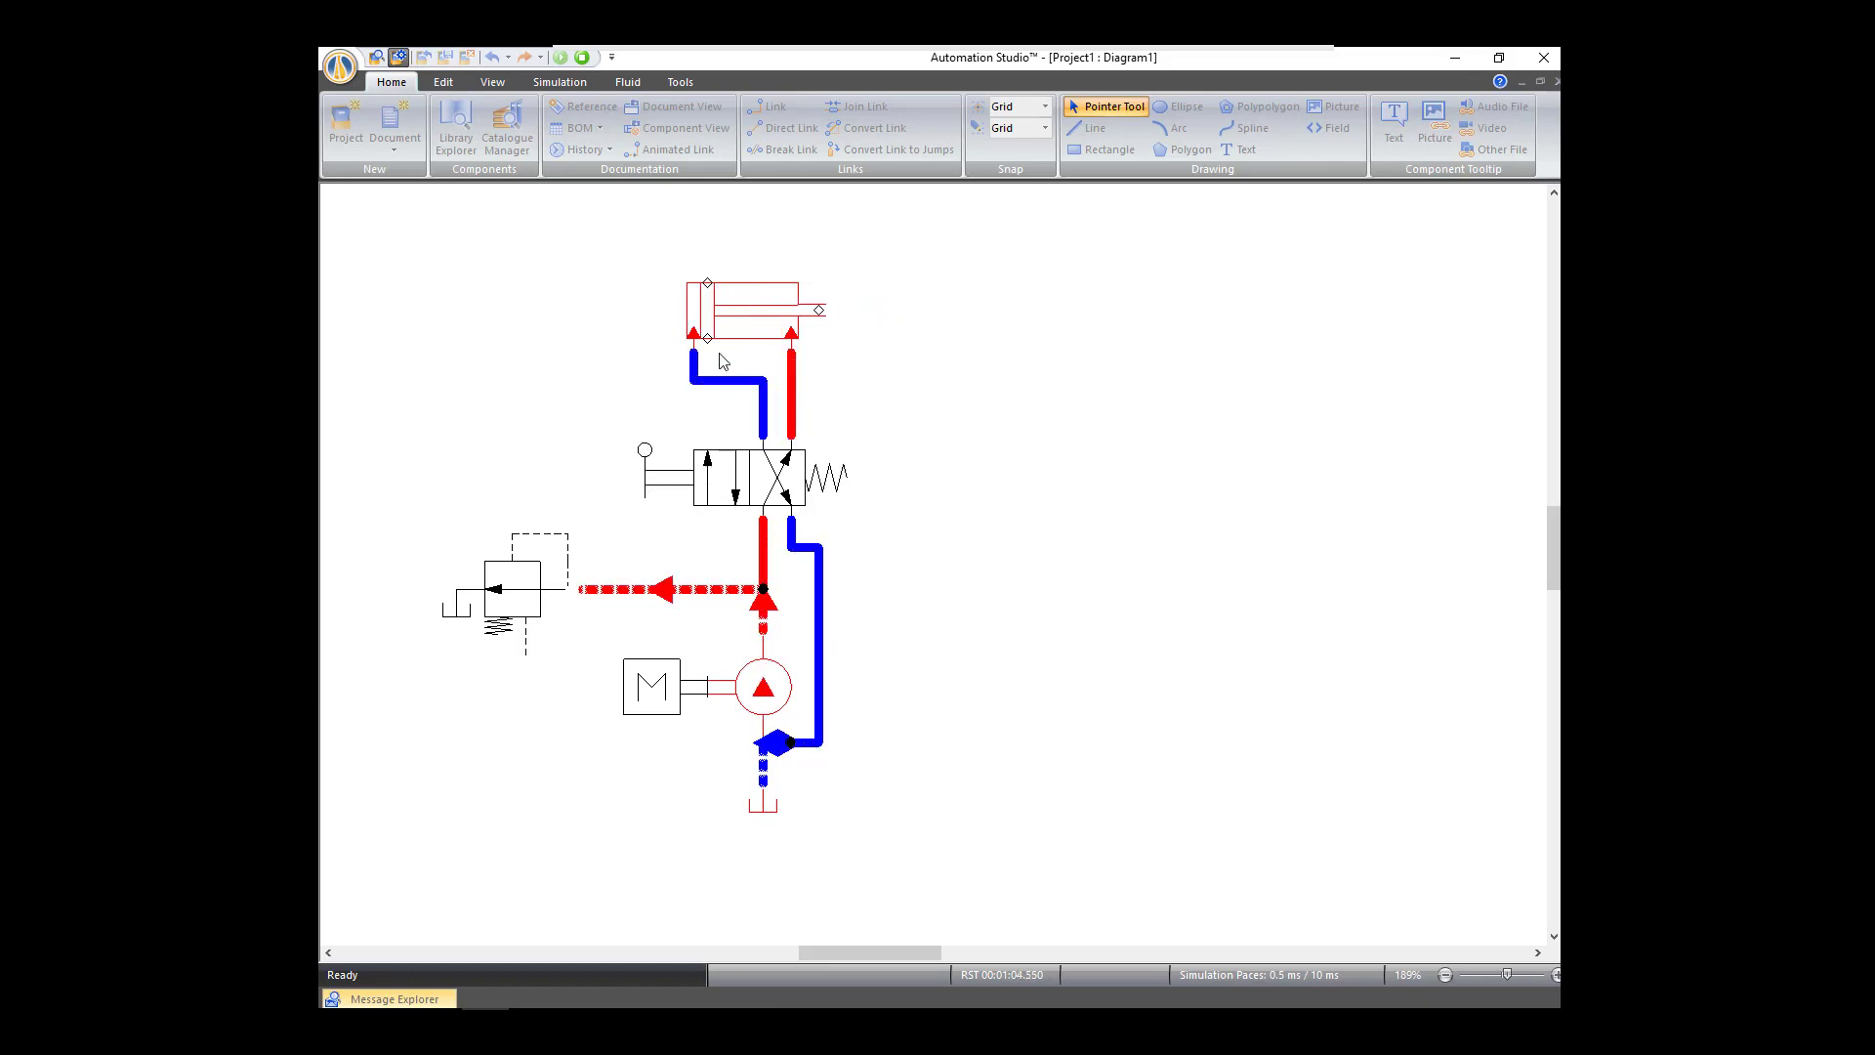
# Step: Show the Double-Acting Cylinder's cutaway animation, cycle the cylinder with the valve lever, and stop the simulation
pyautogui.rightClick(763, 290)
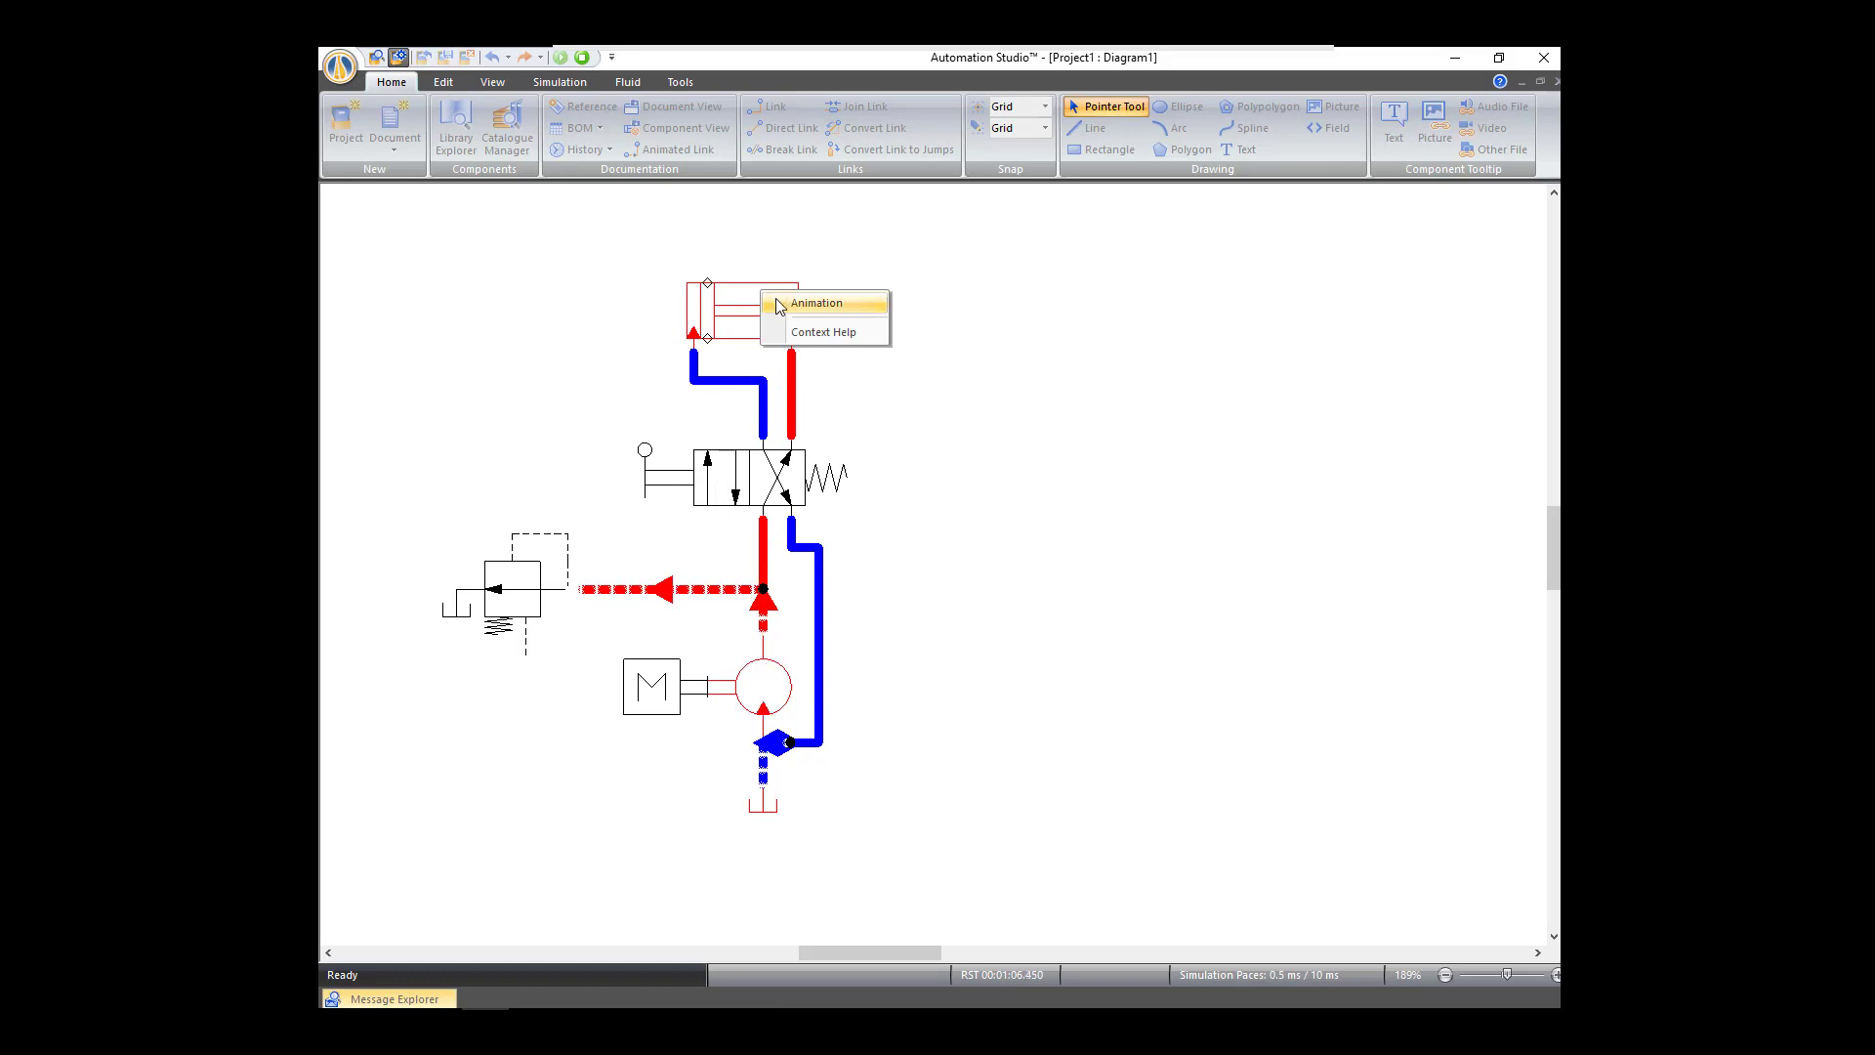
pyautogui.click(816, 303)
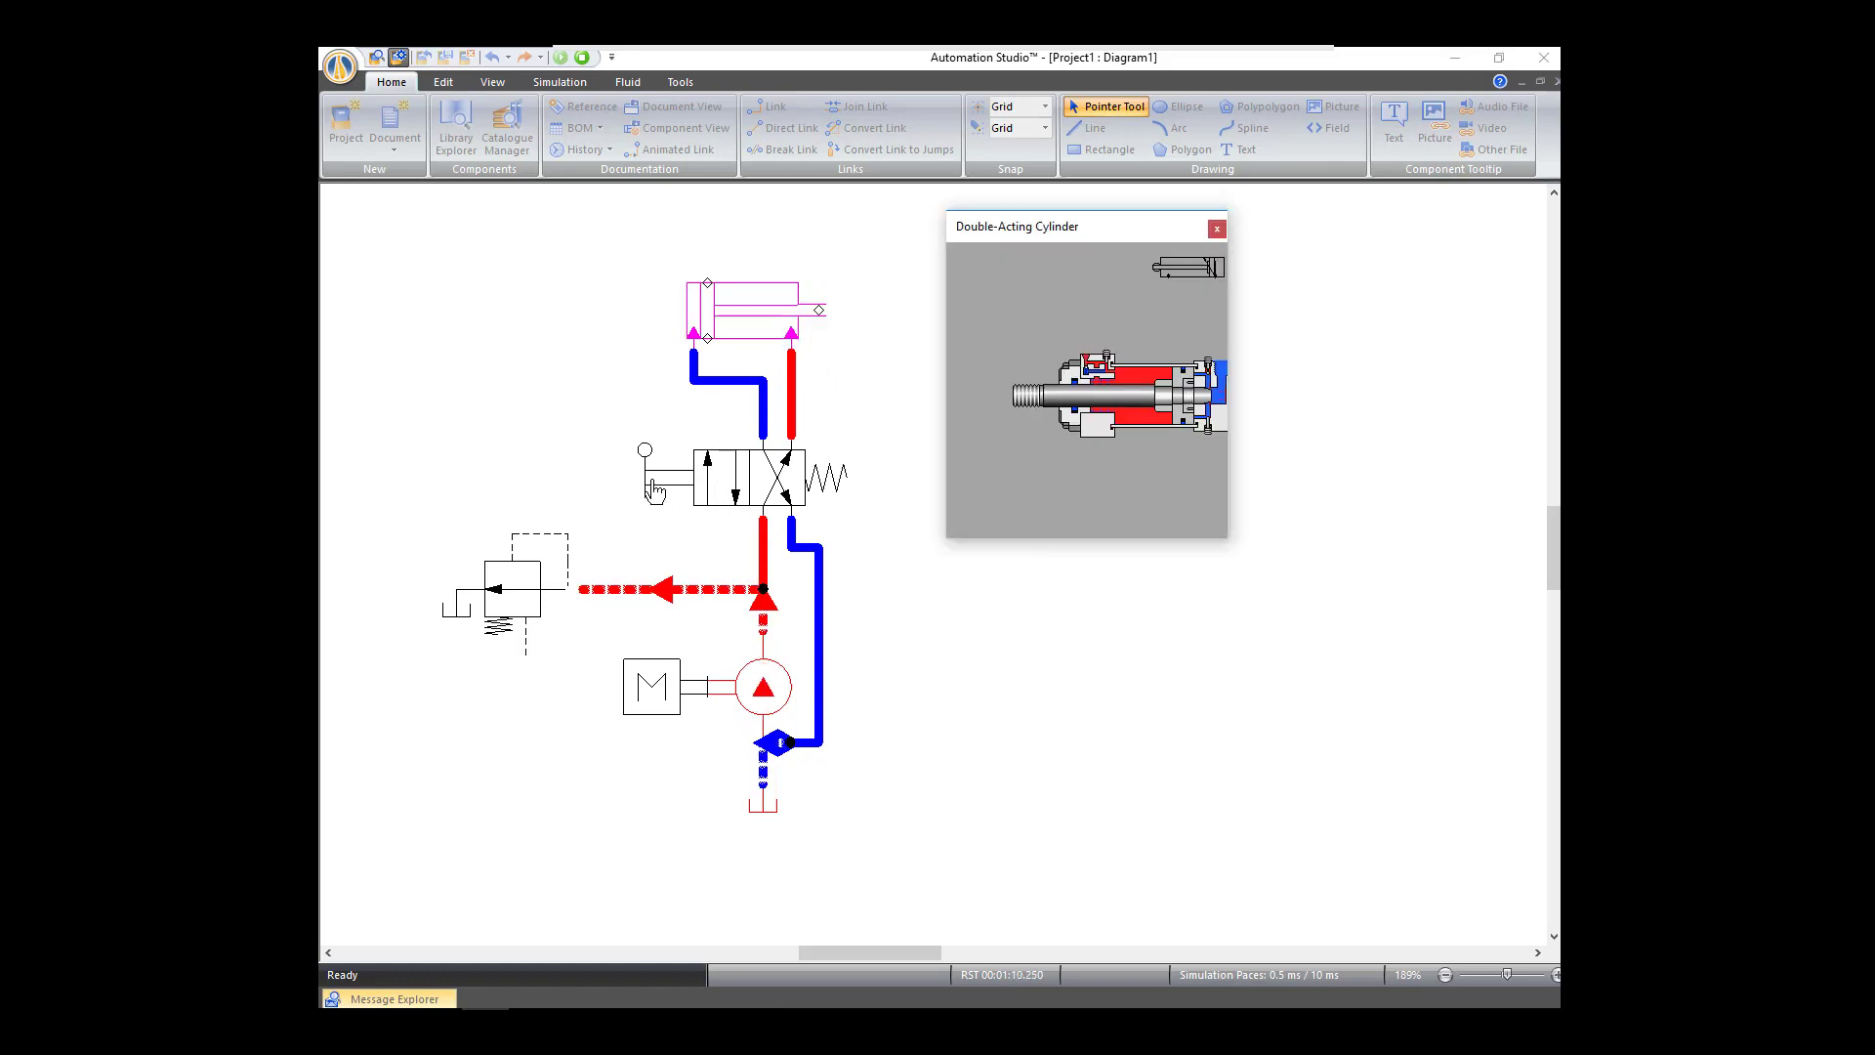
pyautogui.click(701, 488)
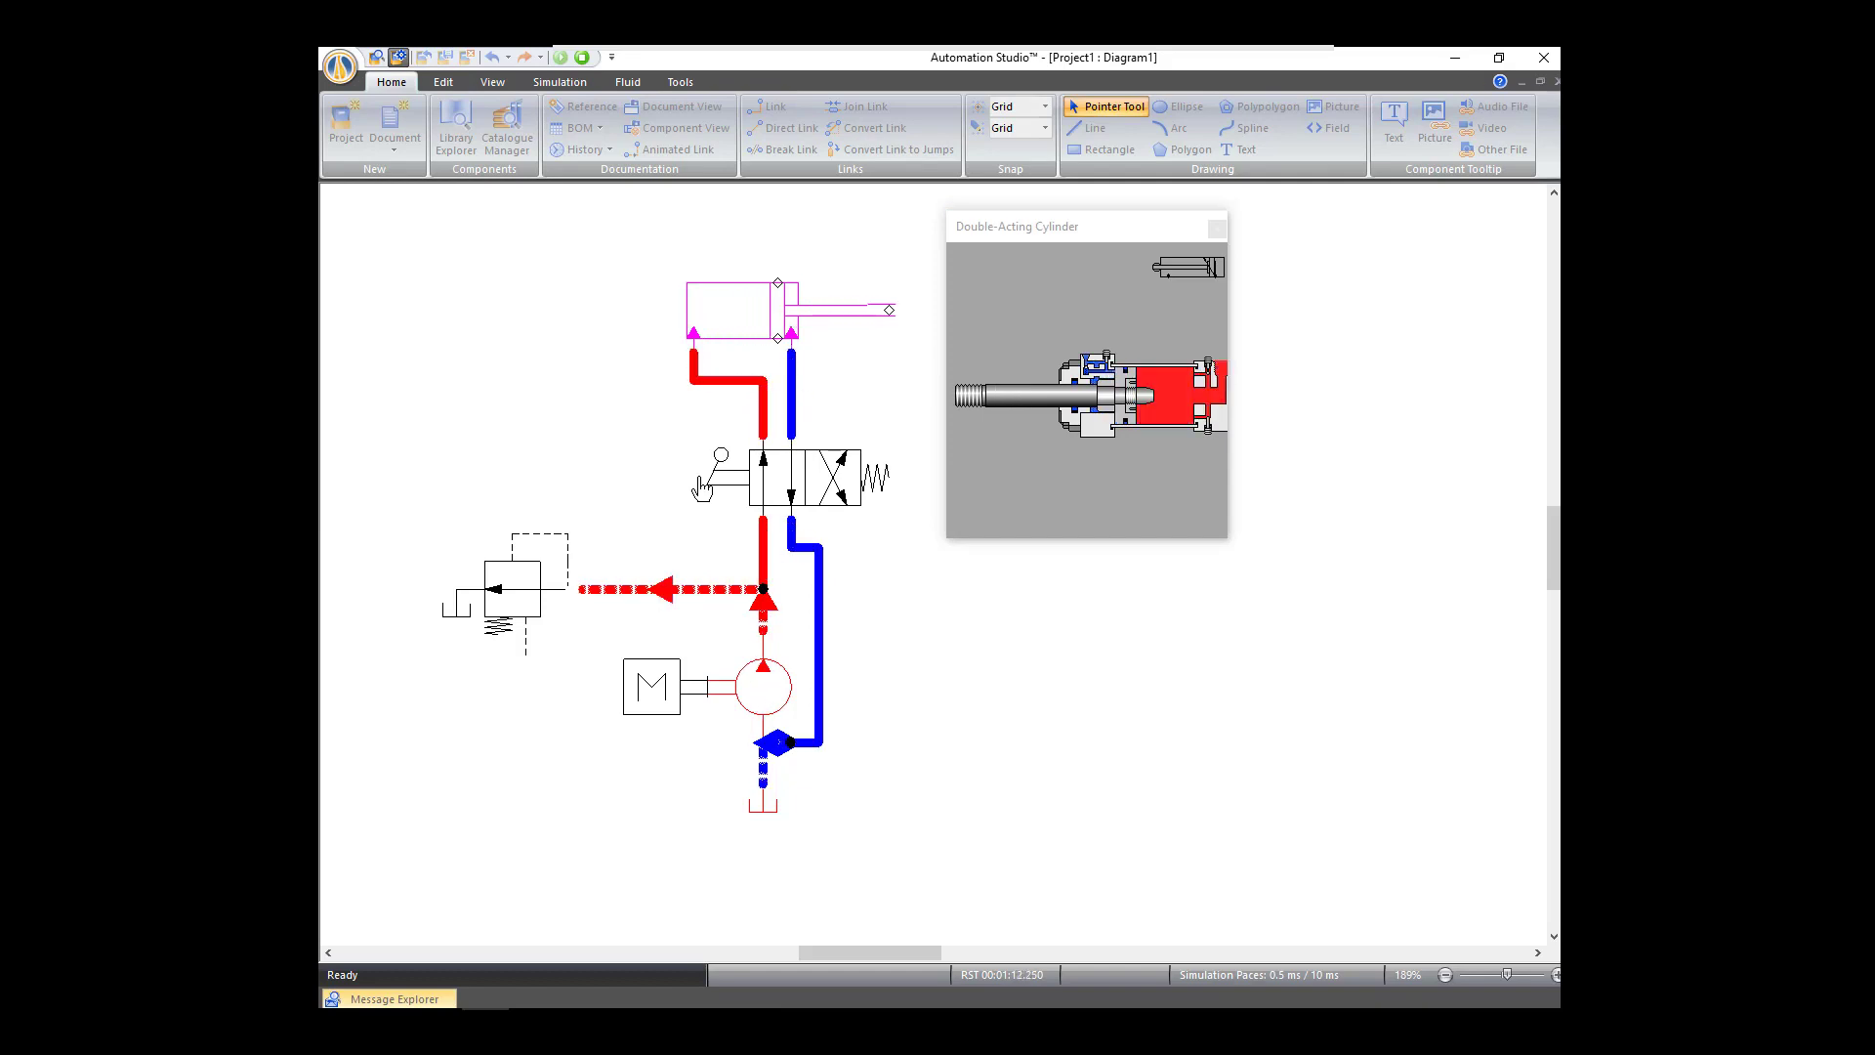
pyautogui.click(701, 488)
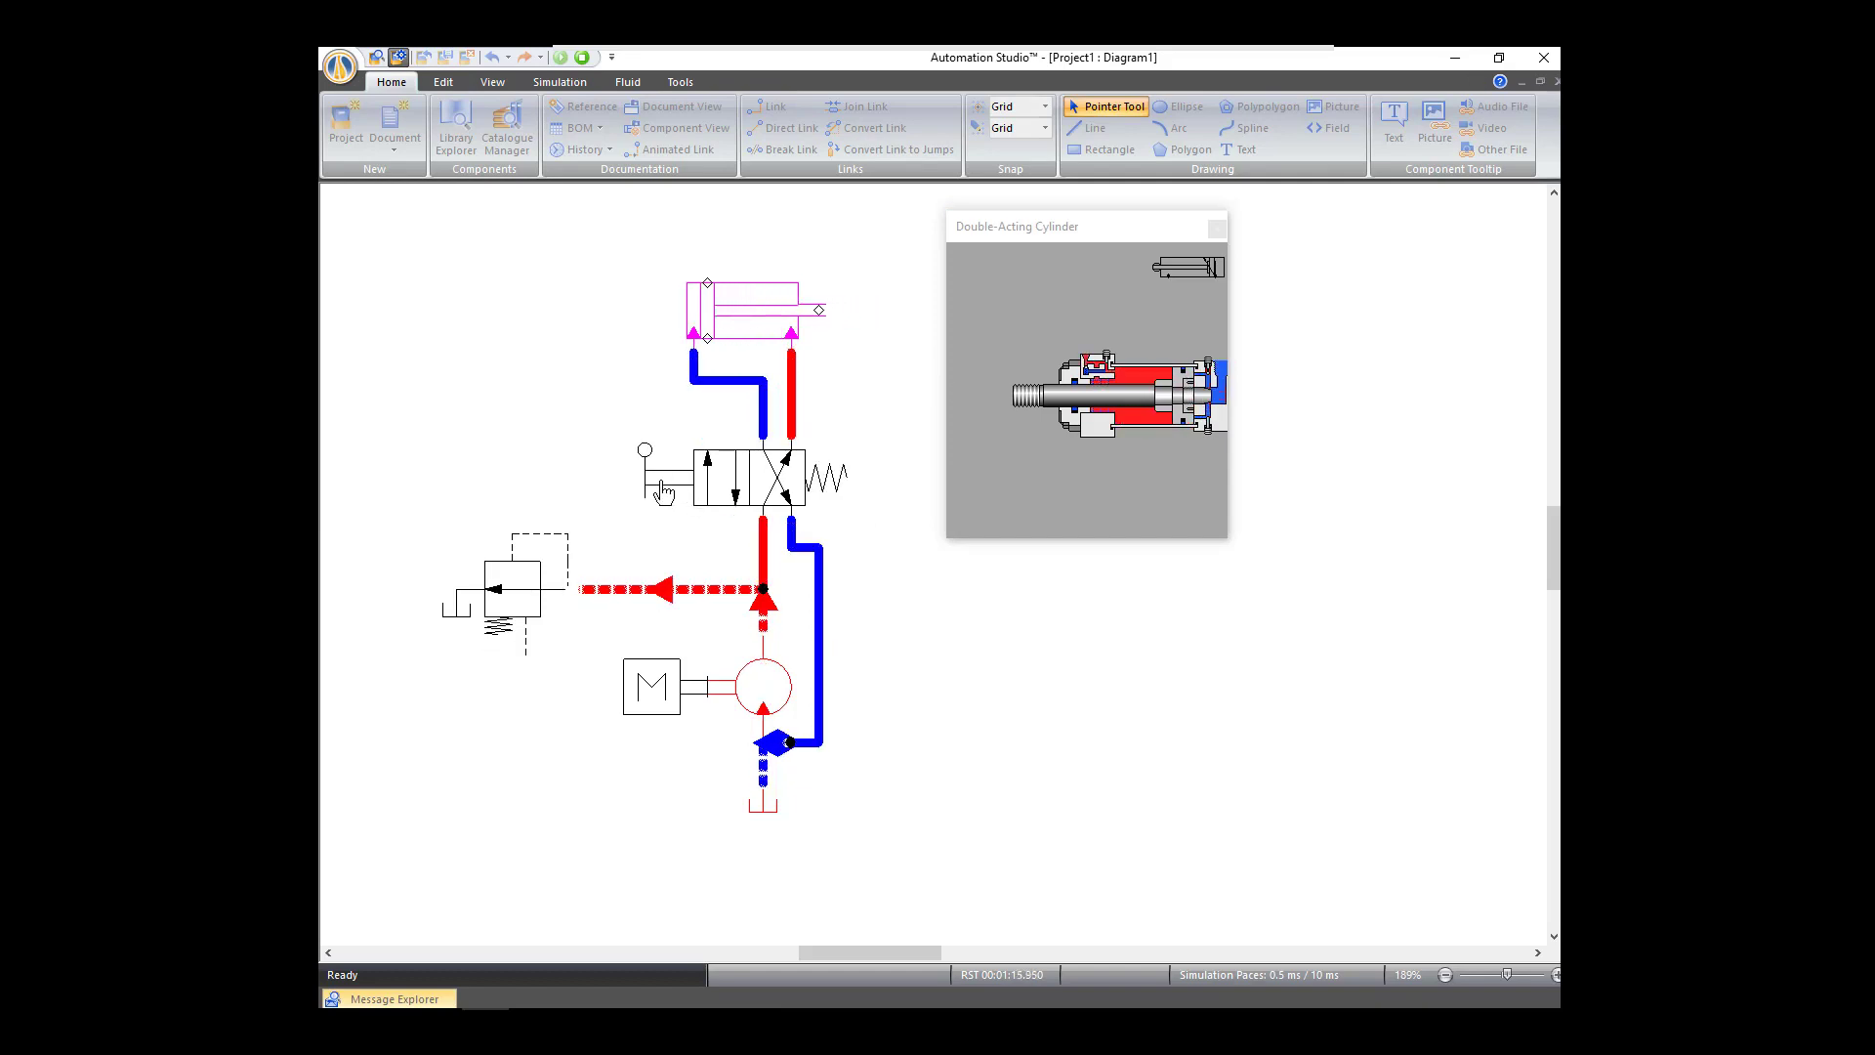
pyautogui.click(658, 485)
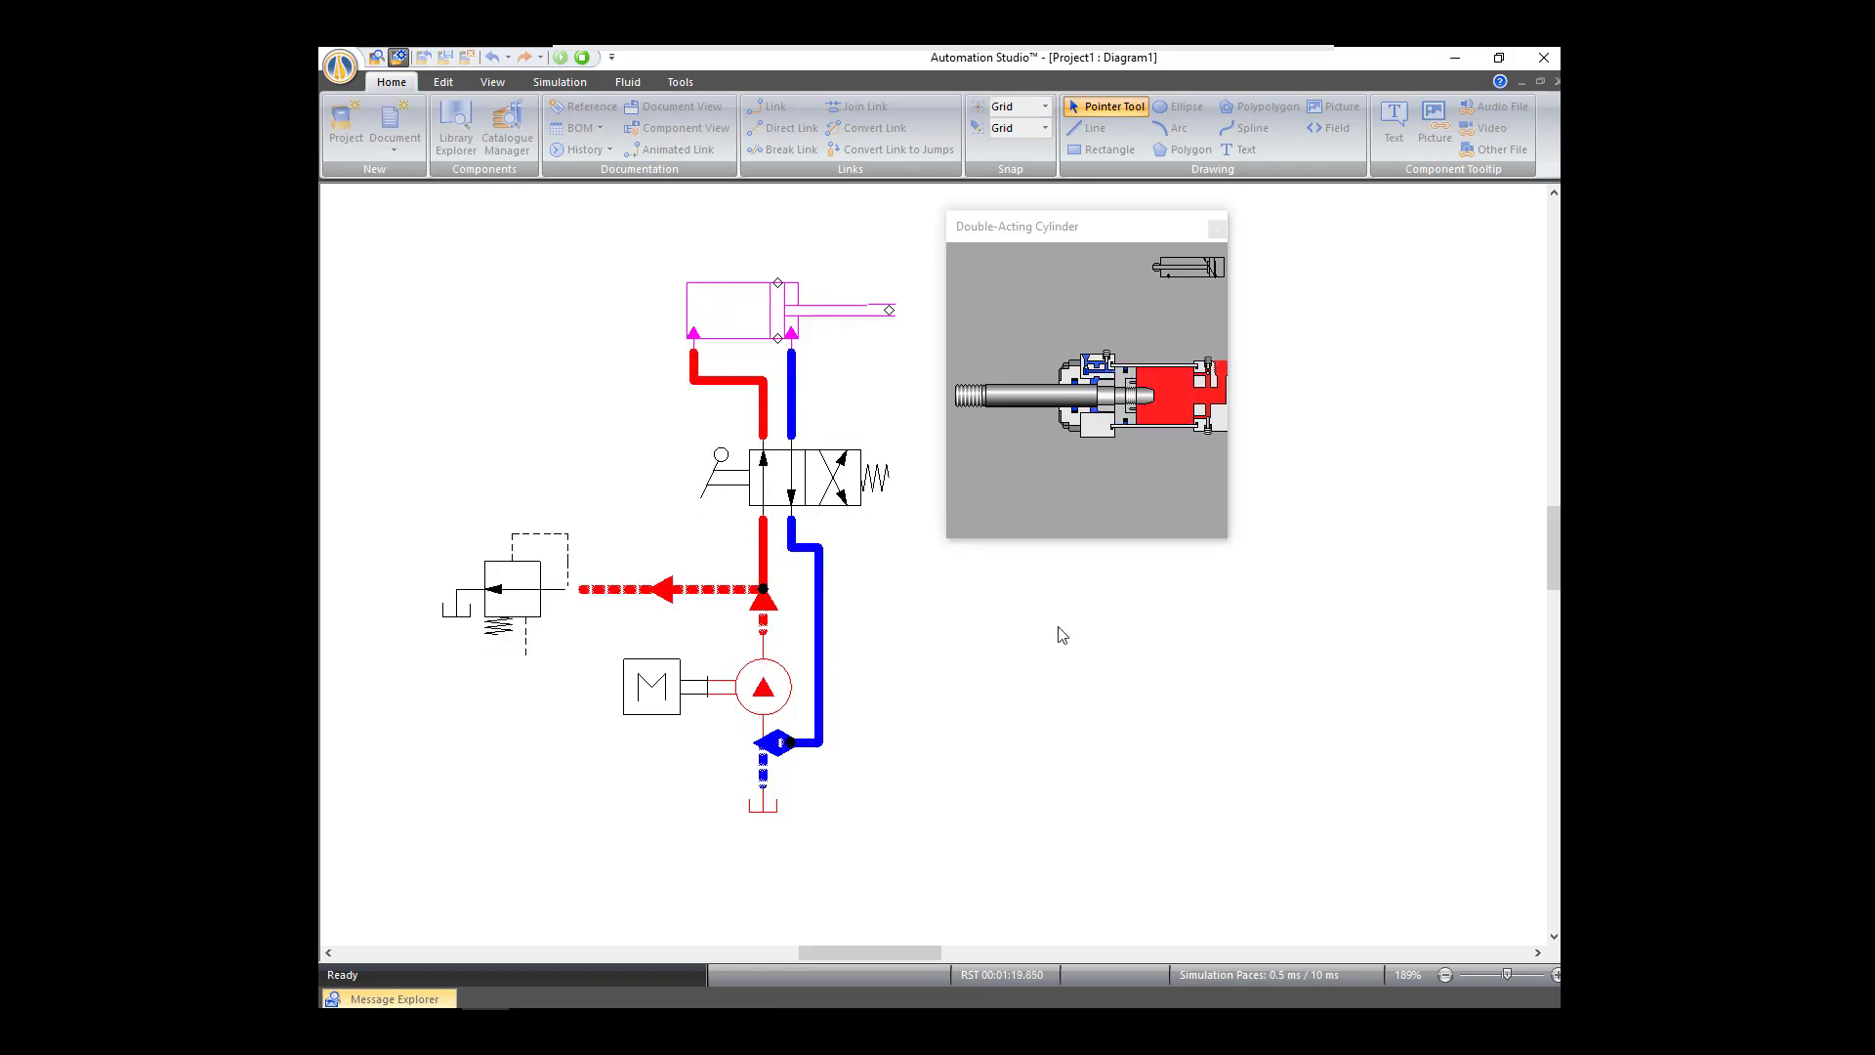
pyautogui.press('Escape')
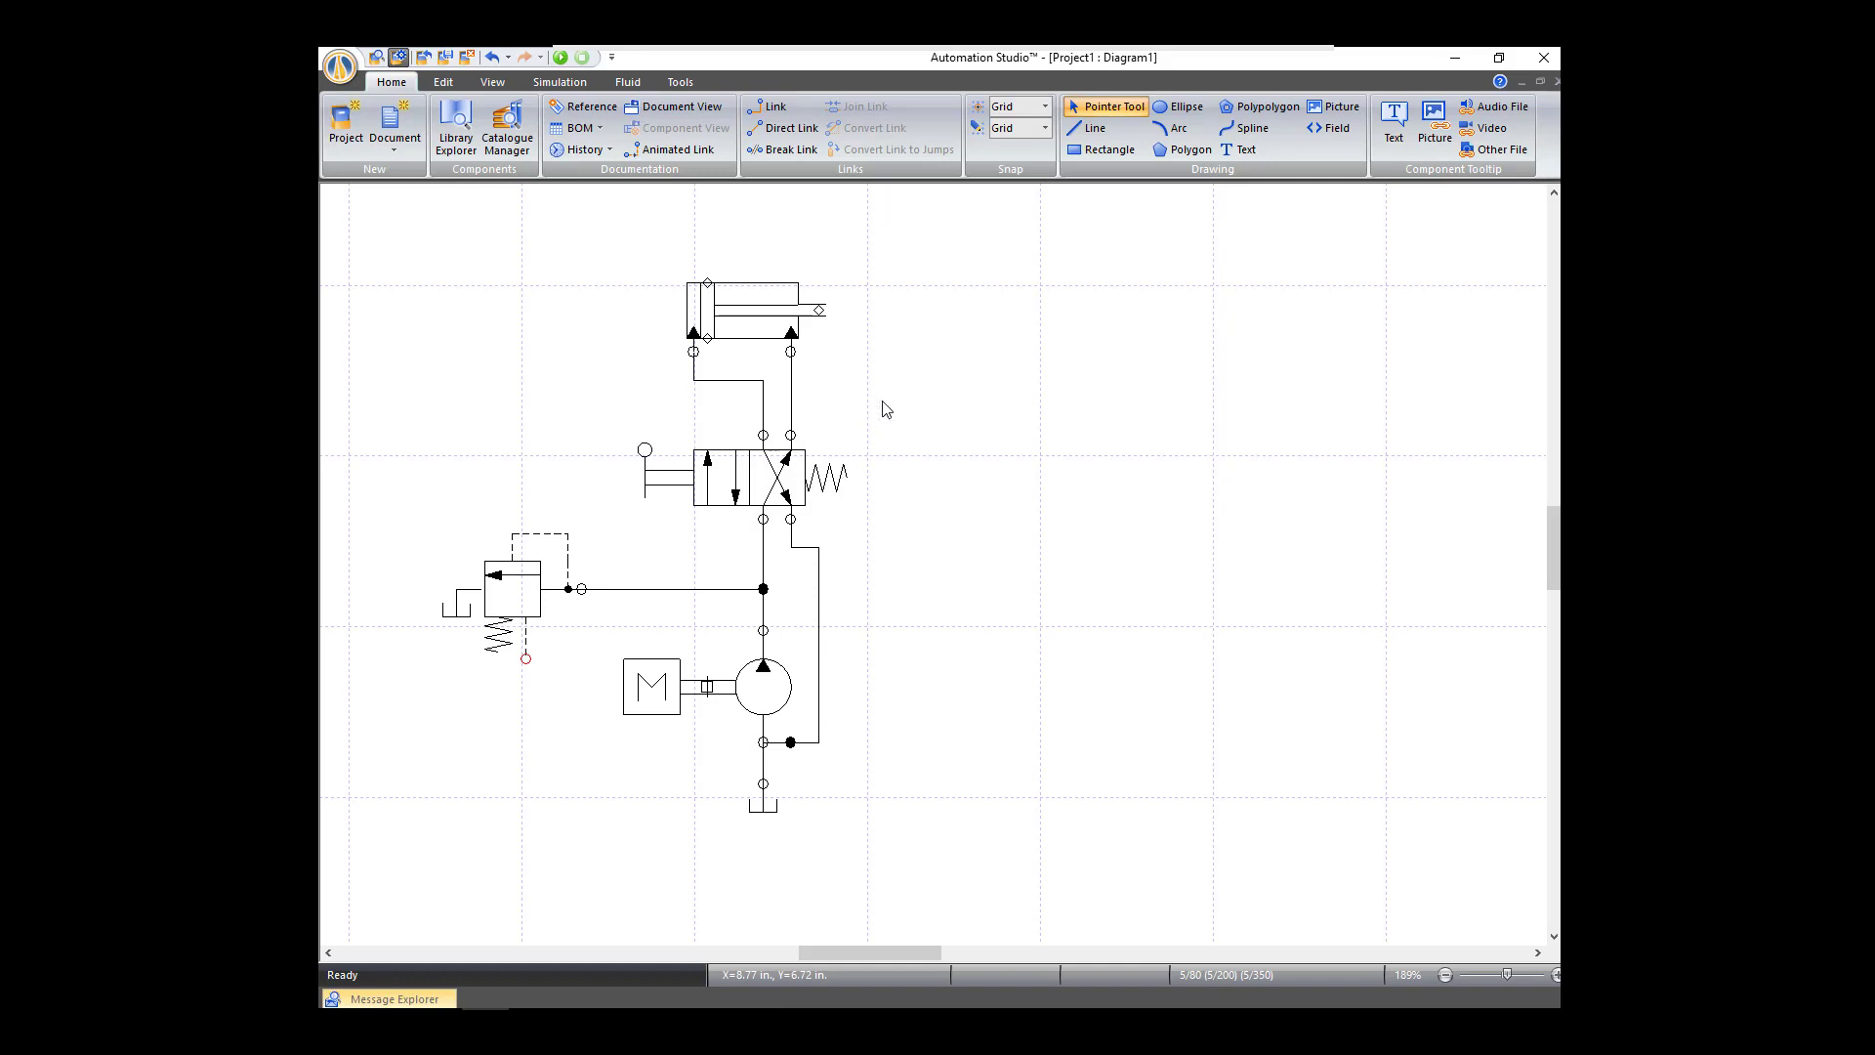
# Step: Copy the double-acting cylinder and paste a second one to its right, level with the original
pyautogui.click(734, 296)
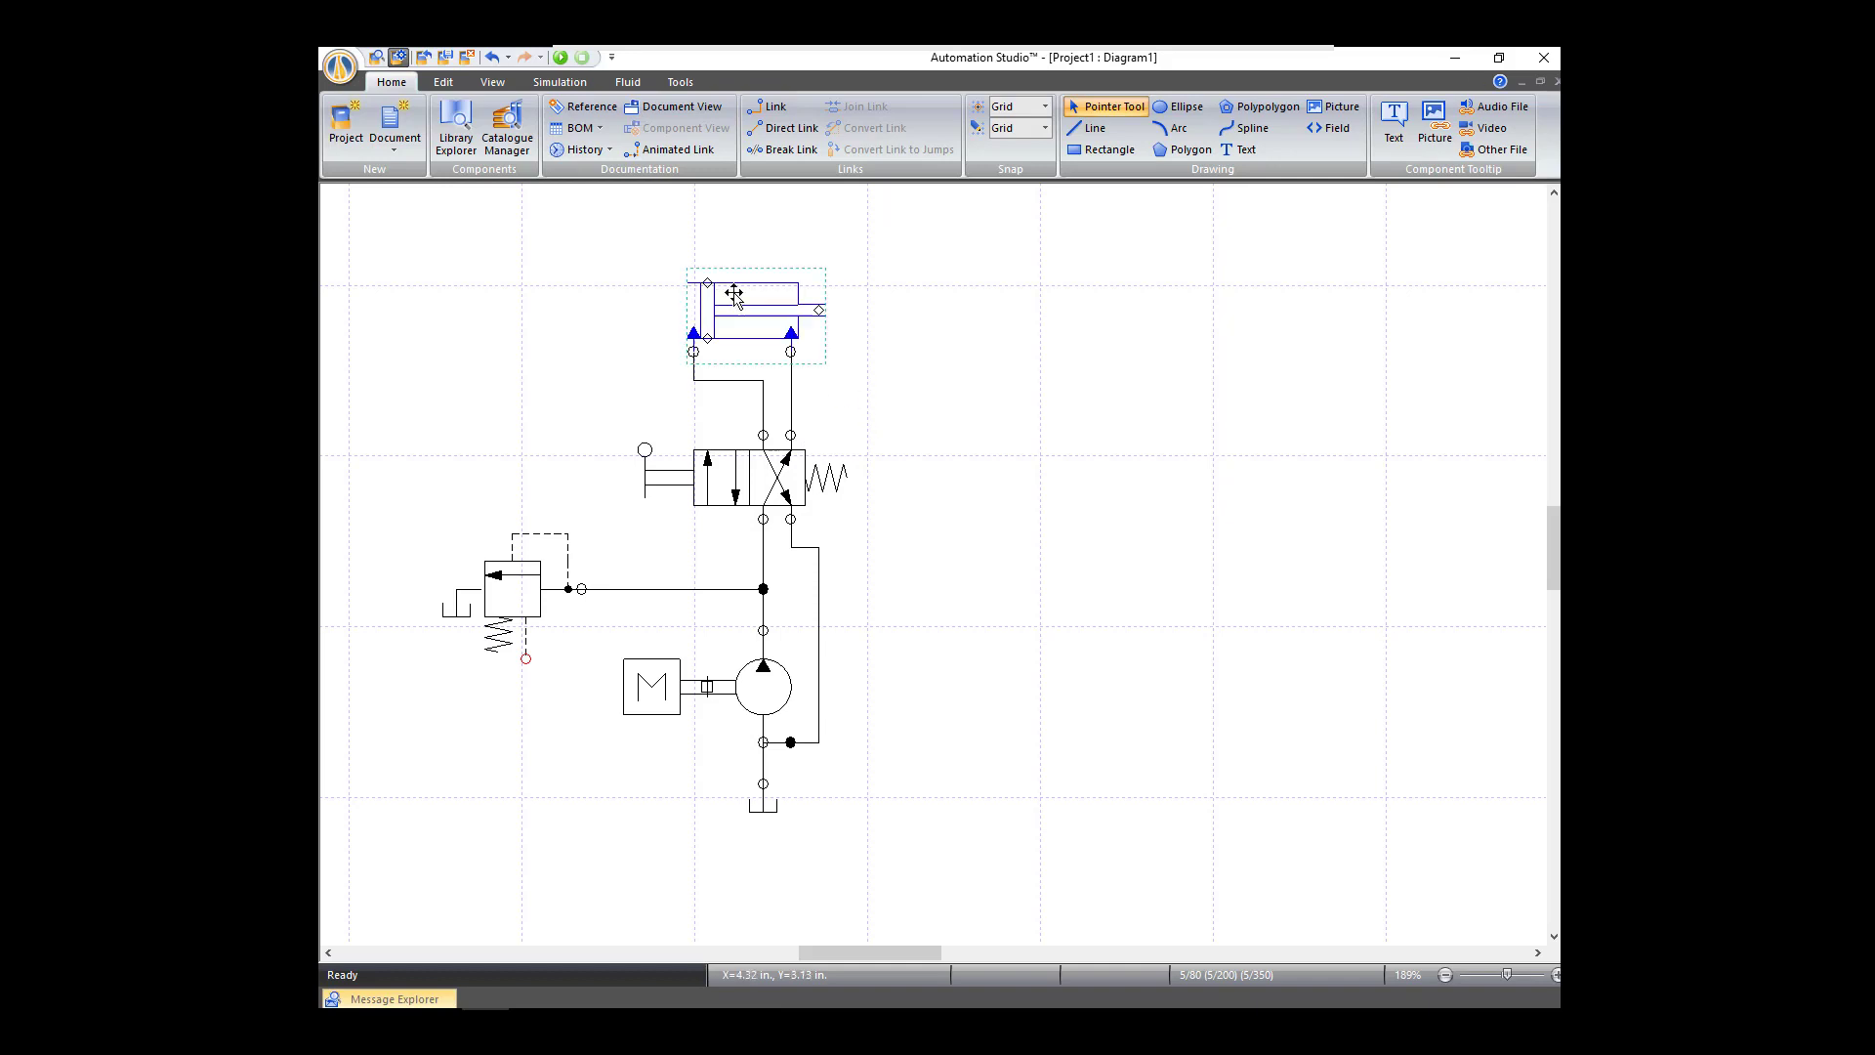
pyautogui.rightClick(733, 296)
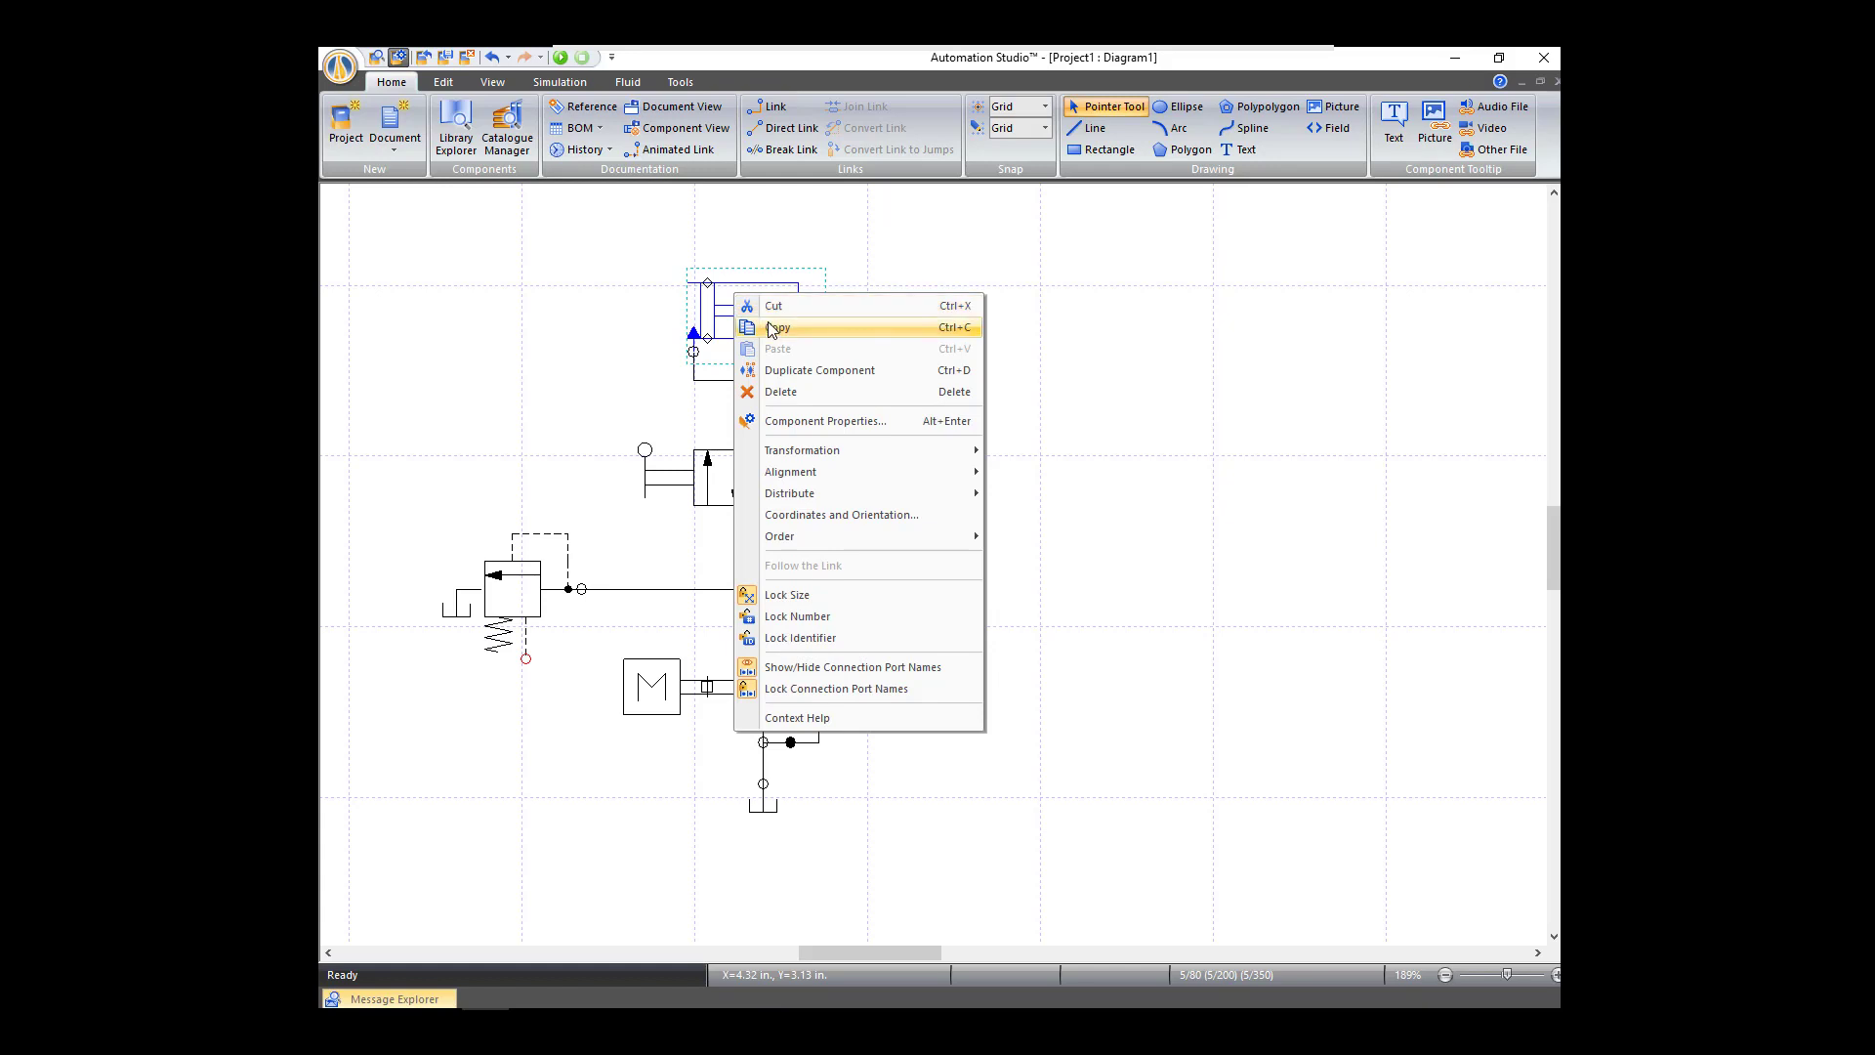
pyautogui.click(938, 332)
pyautogui.rightClick(1013, 339)
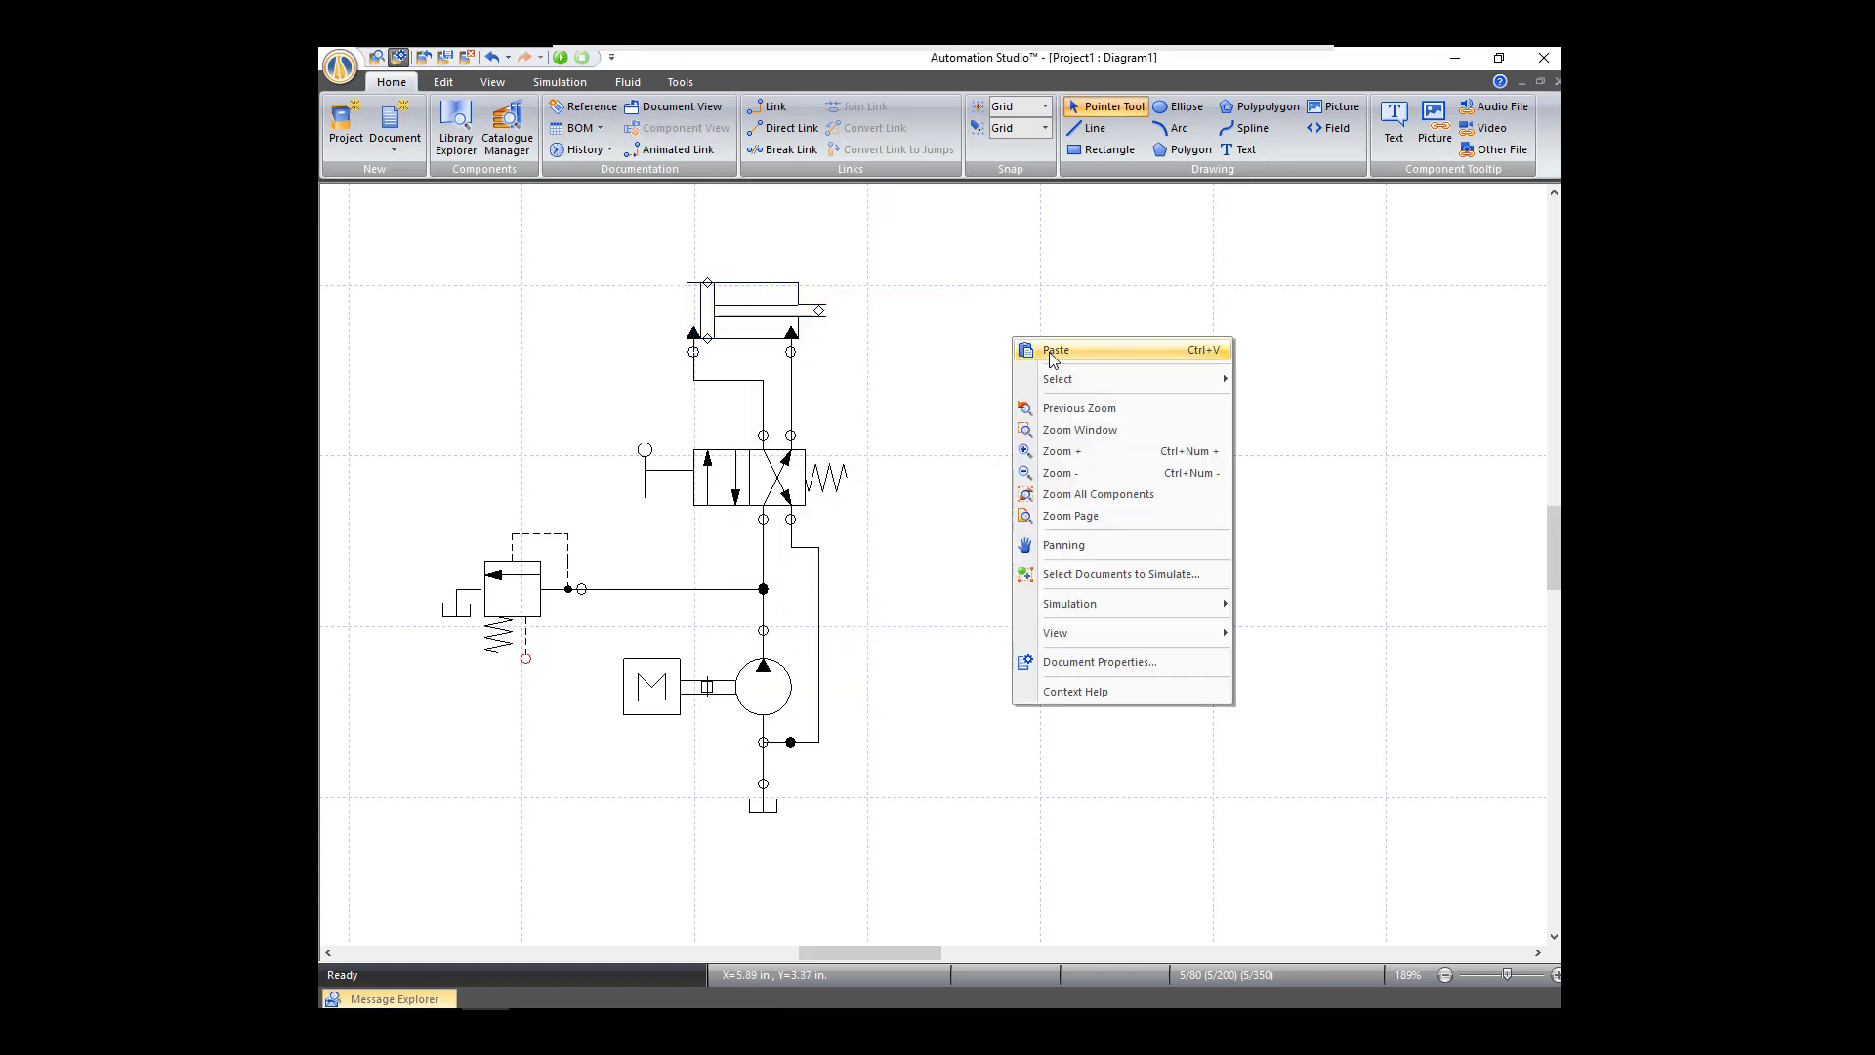
pyautogui.click(1055, 351)
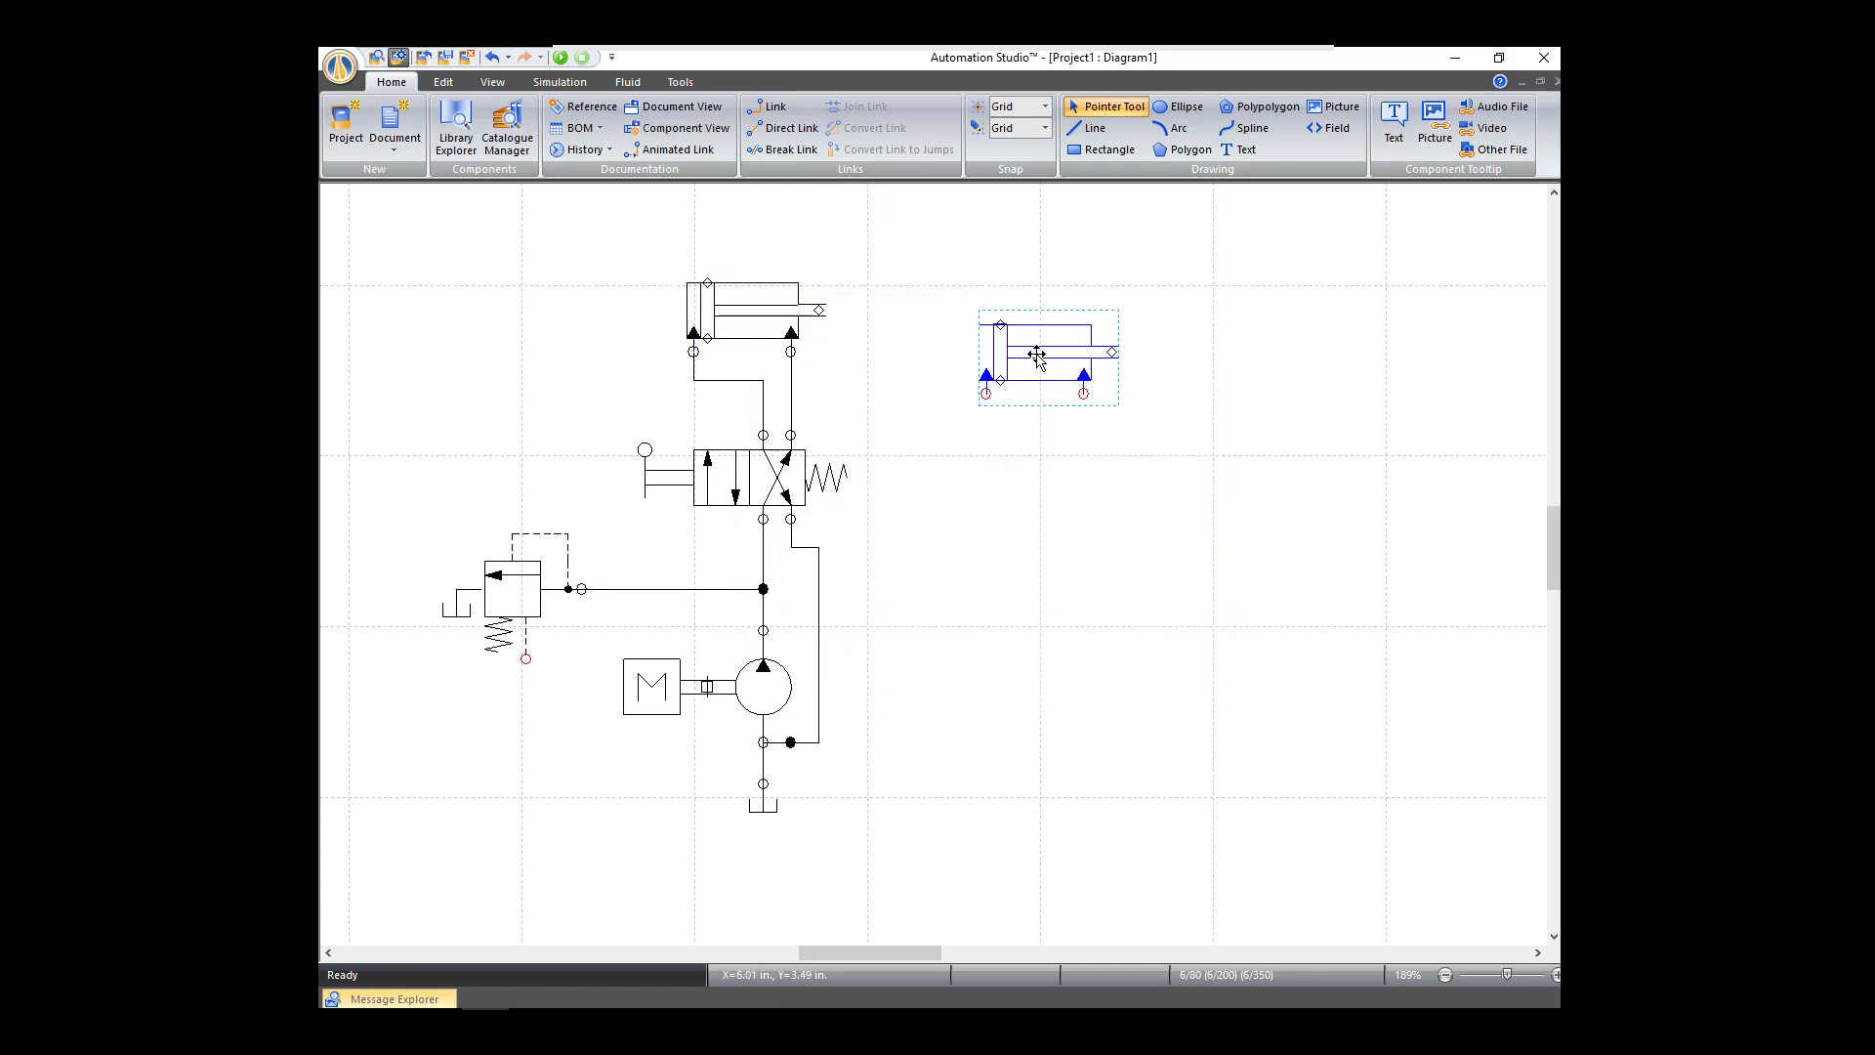
pyautogui.moveTo(1040, 342); pyautogui.dragTo(1047, 303)
pyautogui.click(1069, 473)
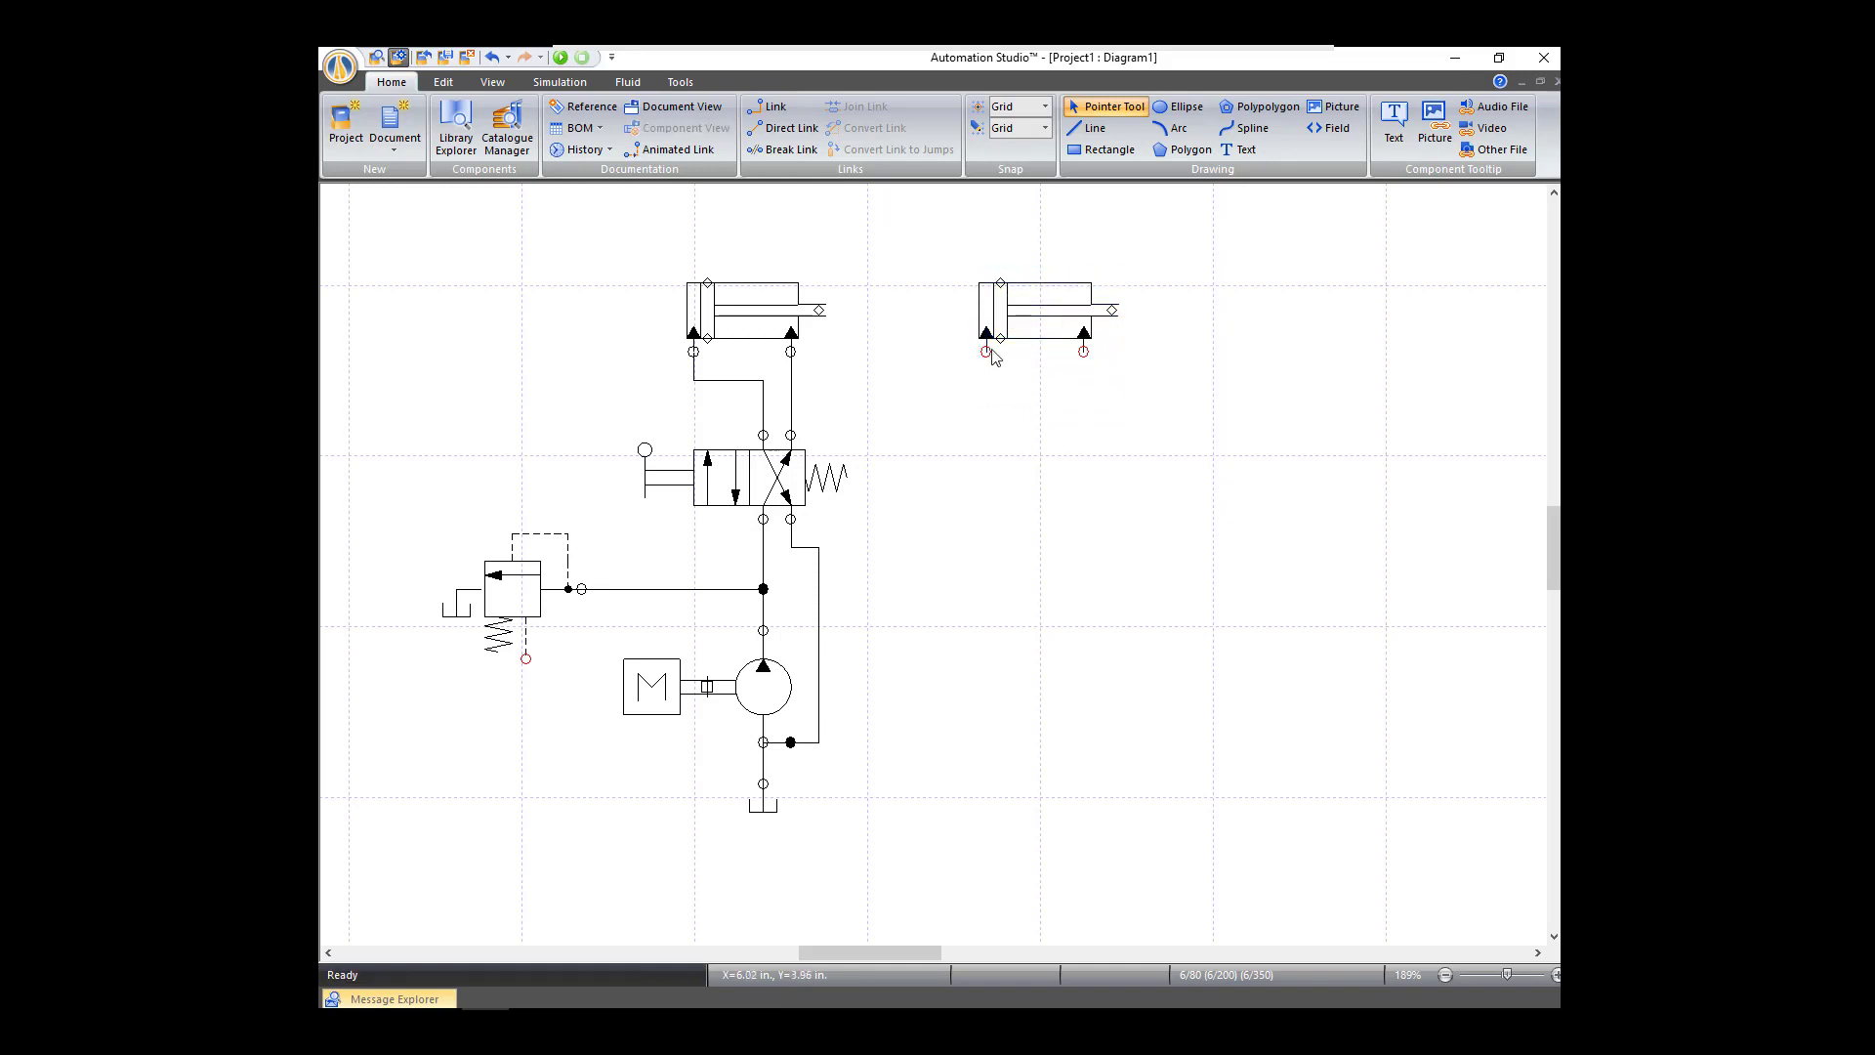
# Step: Link the second cylinder's cap-side and rod-side ports to the first cylinder's matching lines from the valve
pyautogui.click(775, 109)
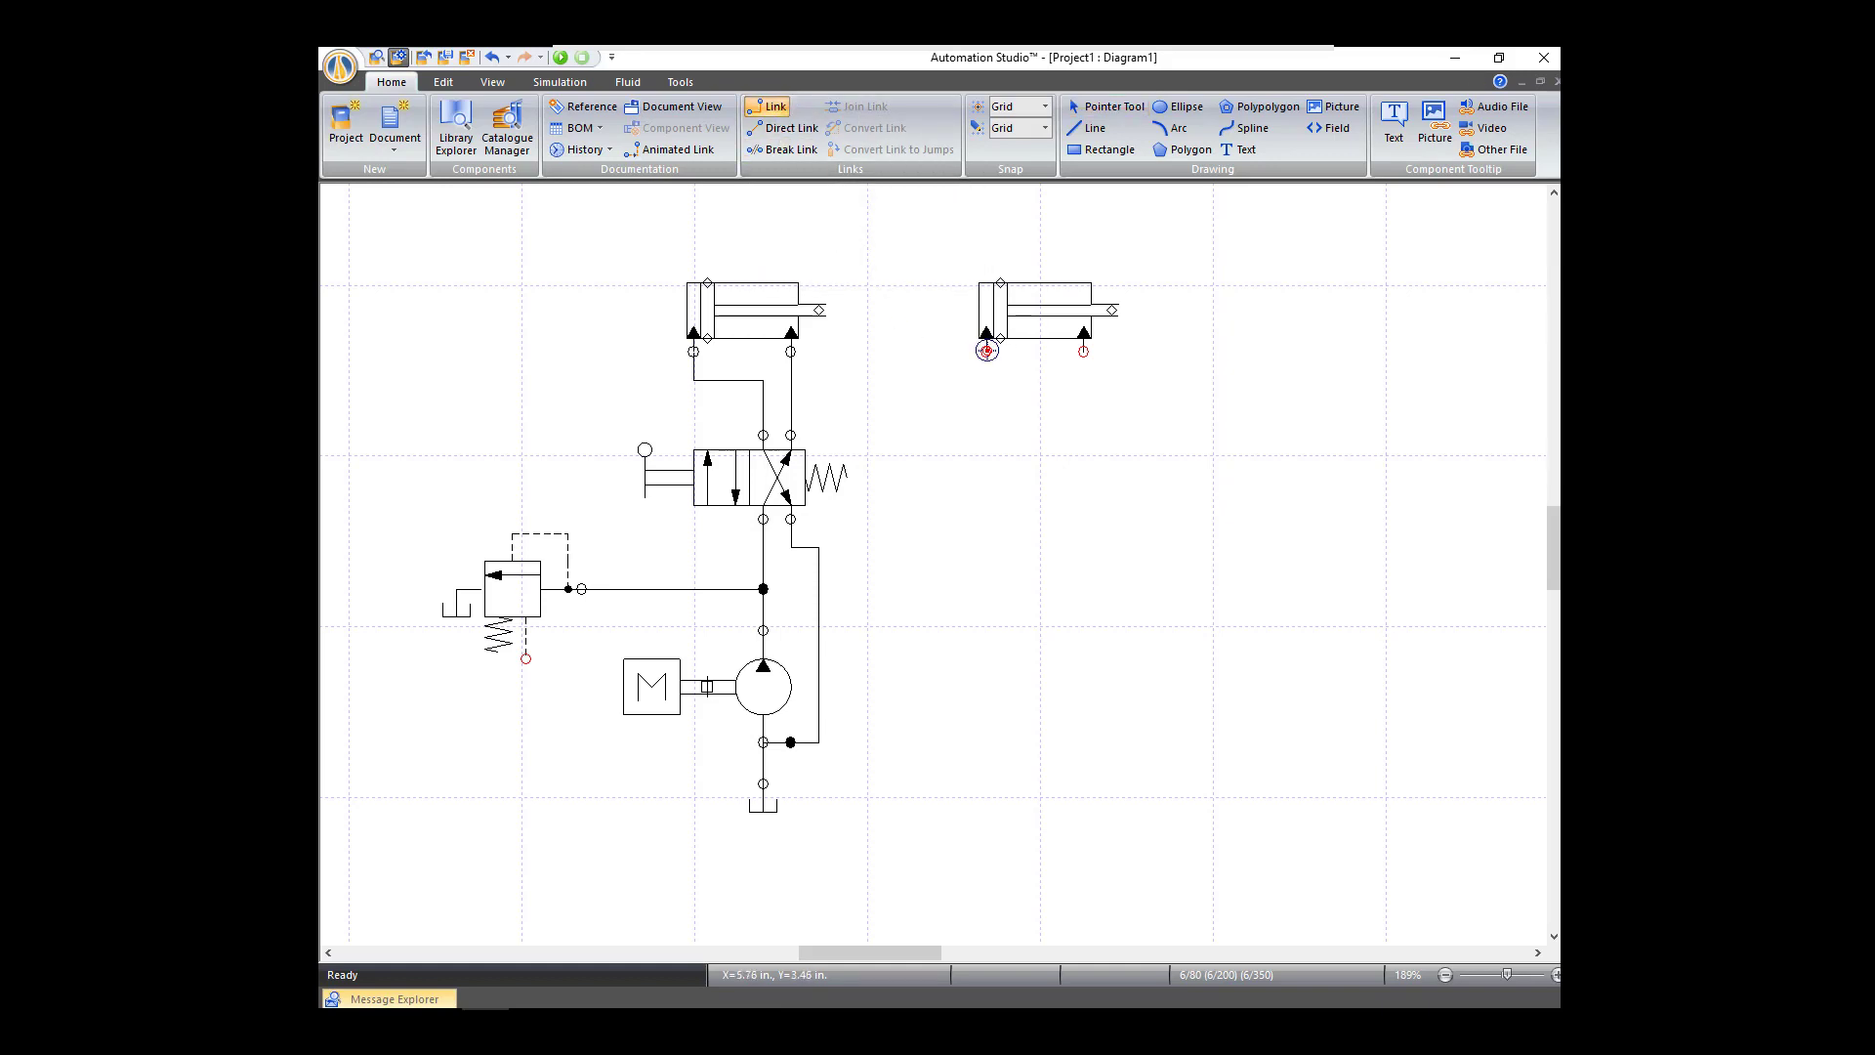
pyautogui.click(986, 350)
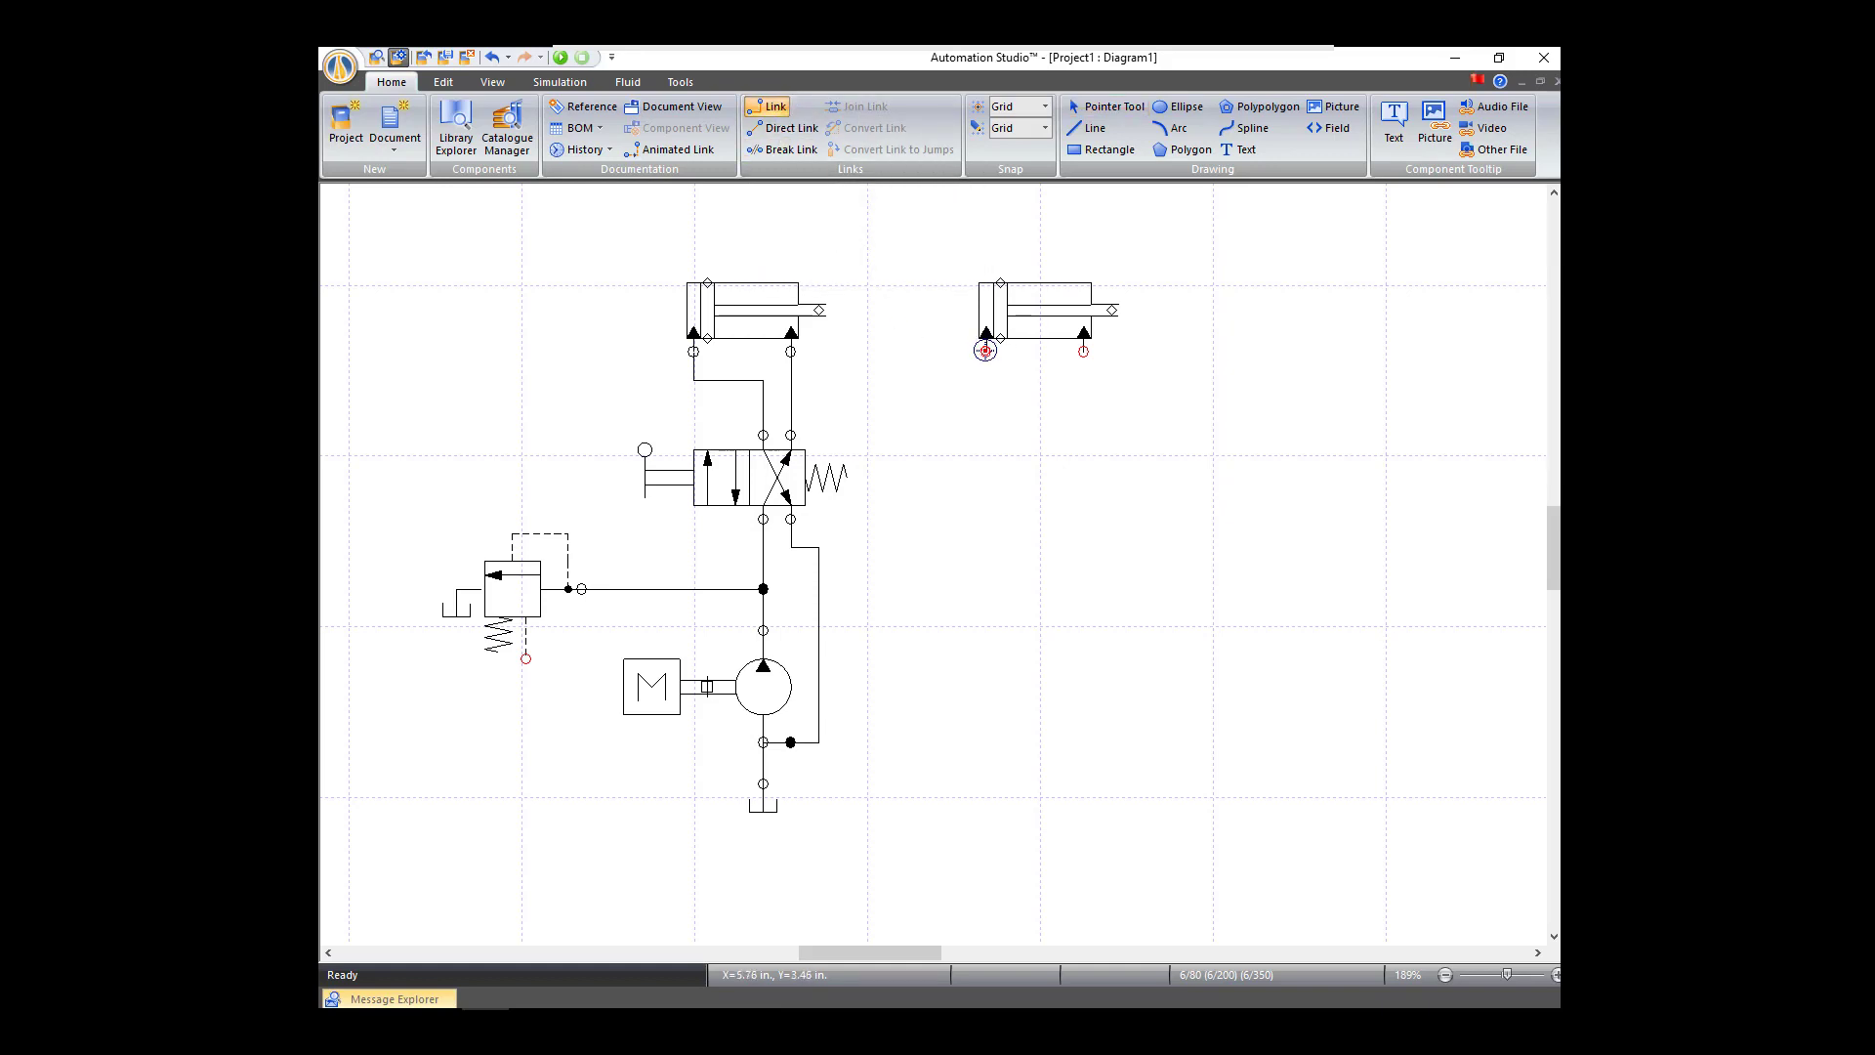
pyautogui.click(719, 379)
pyautogui.click(1083, 350)
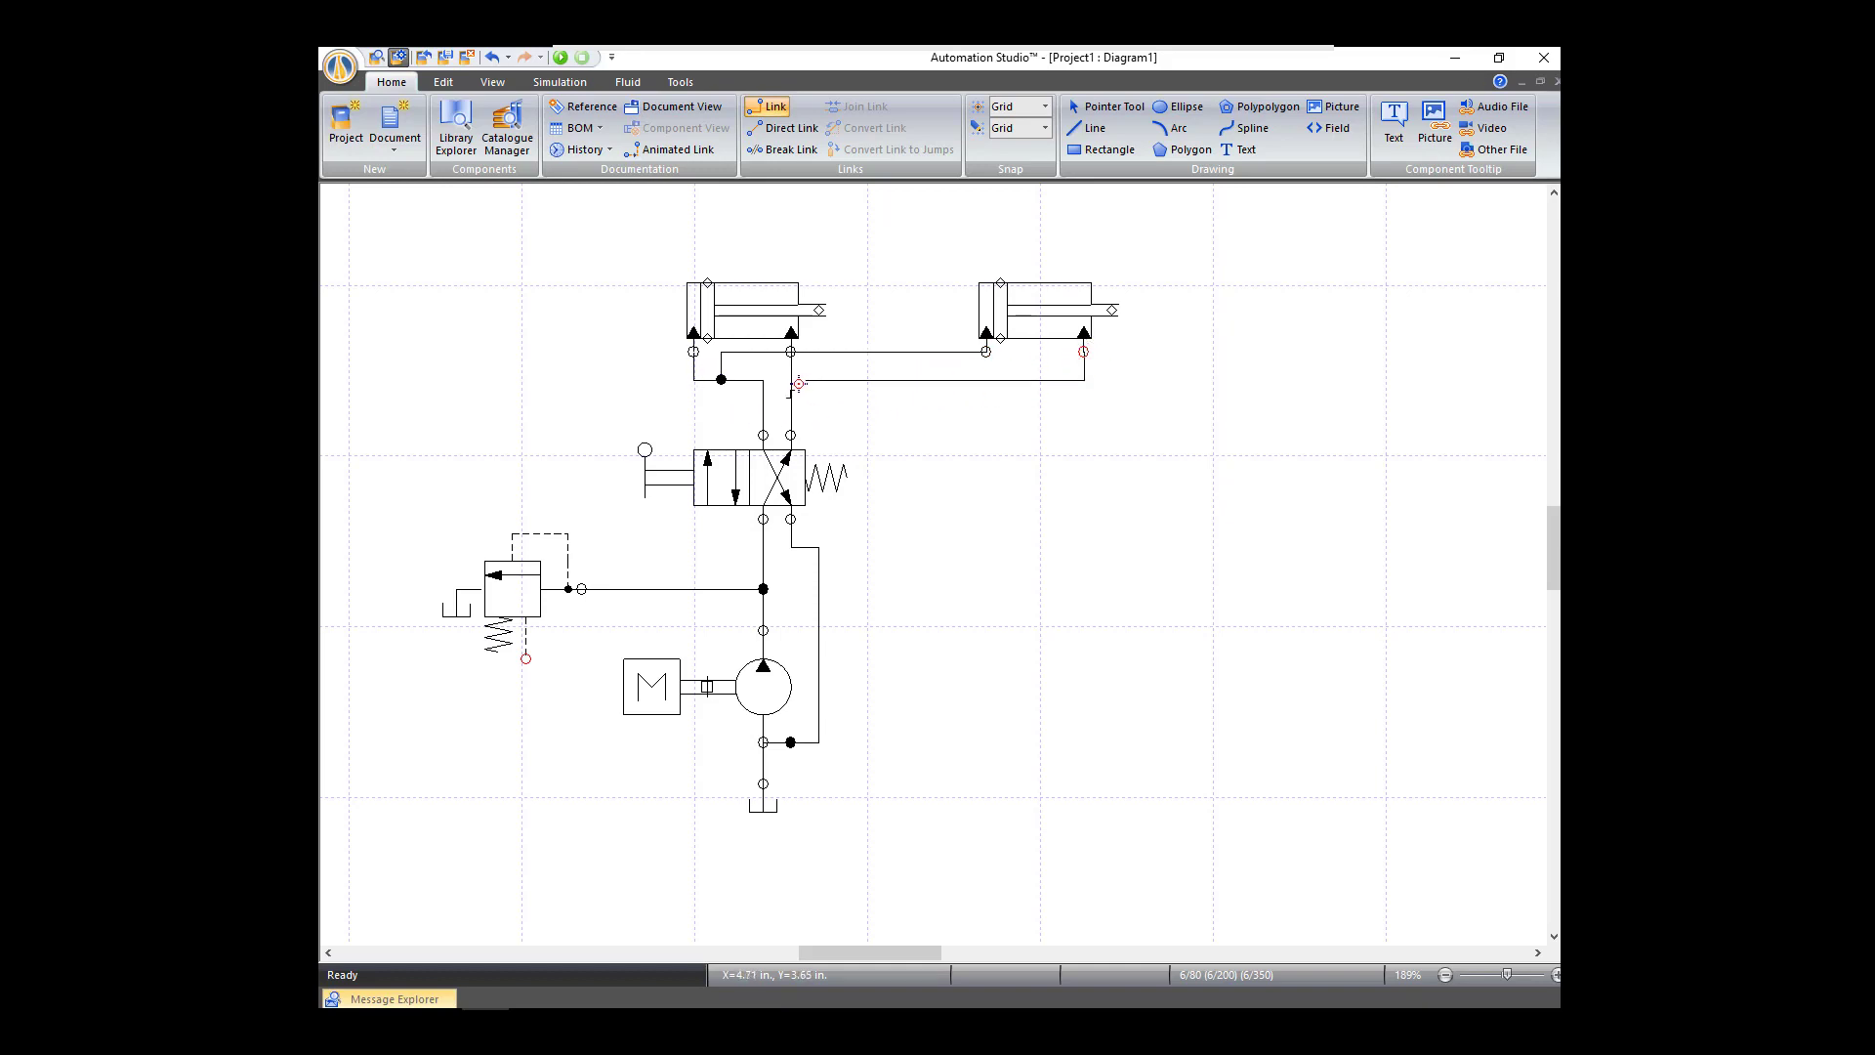
pyautogui.click(790, 381)
# Step: Set the second cylinder's inclination to 40 degrees and its external load to 5000 lb
pyautogui.doubleClick(1031, 314)
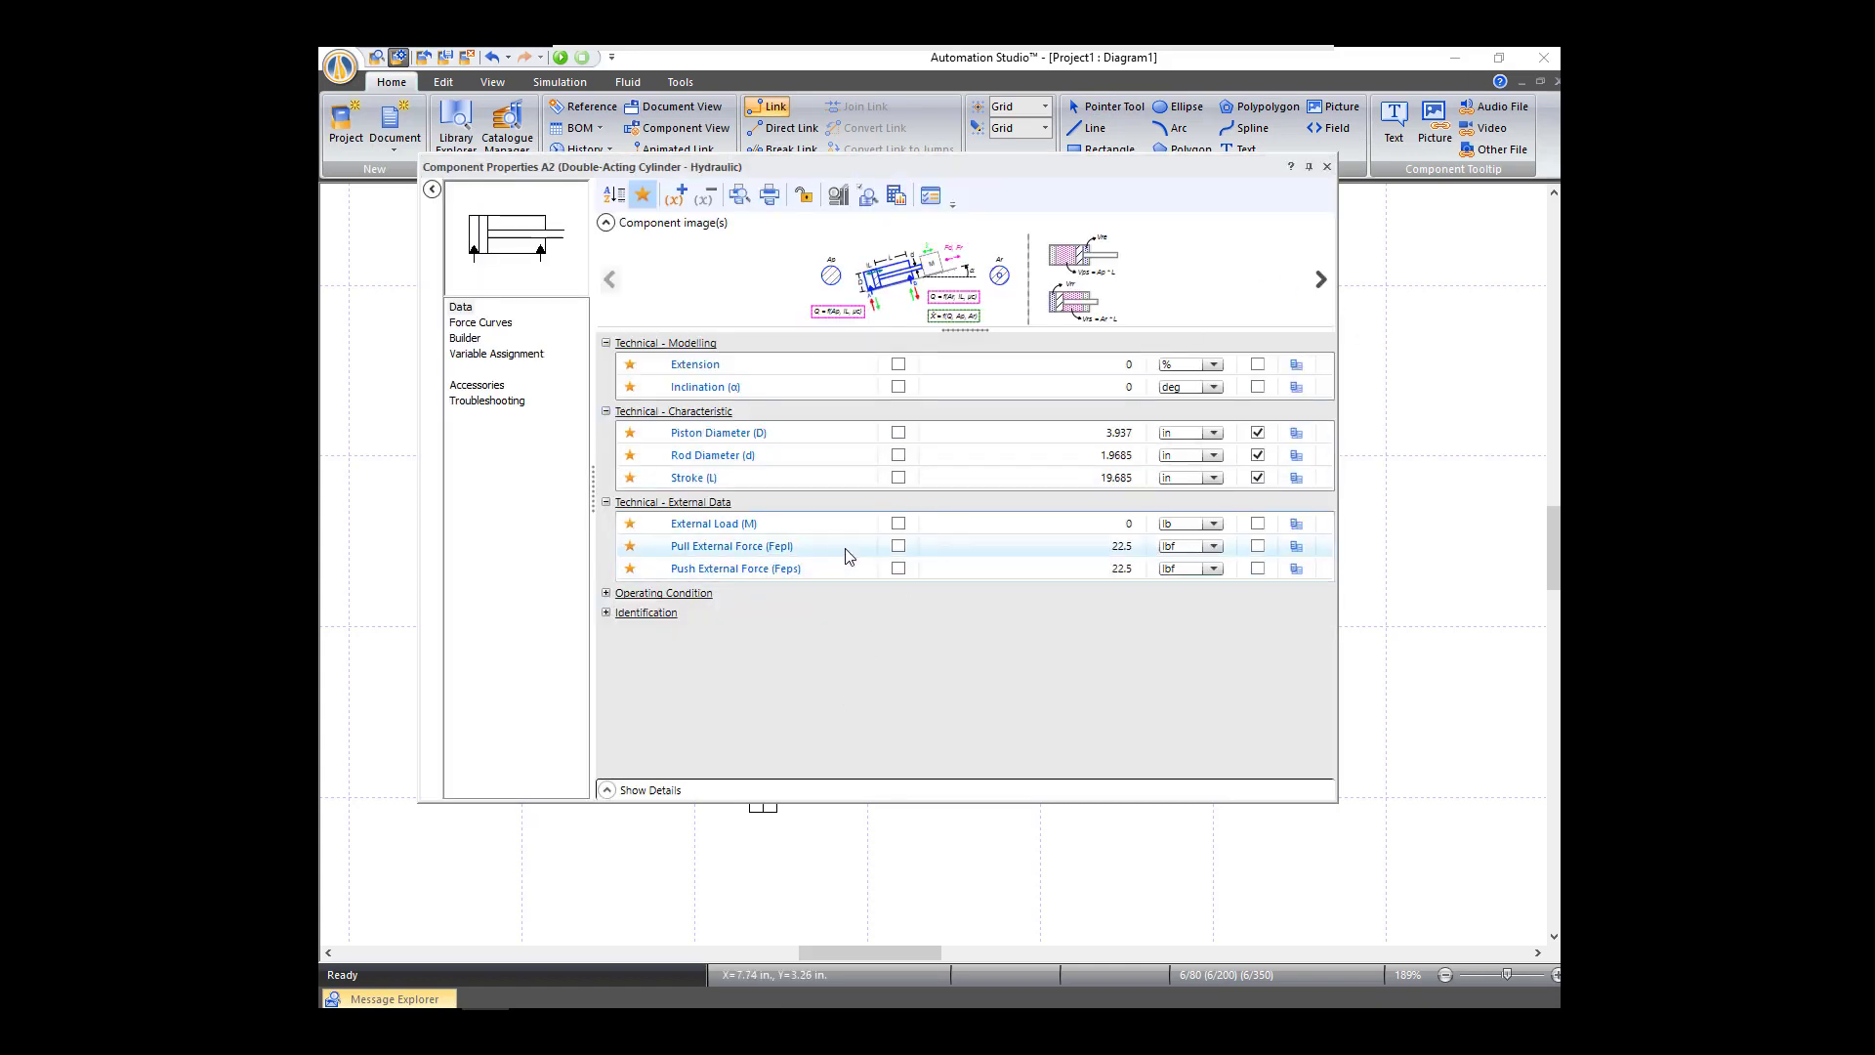
pyautogui.click(1131, 386)
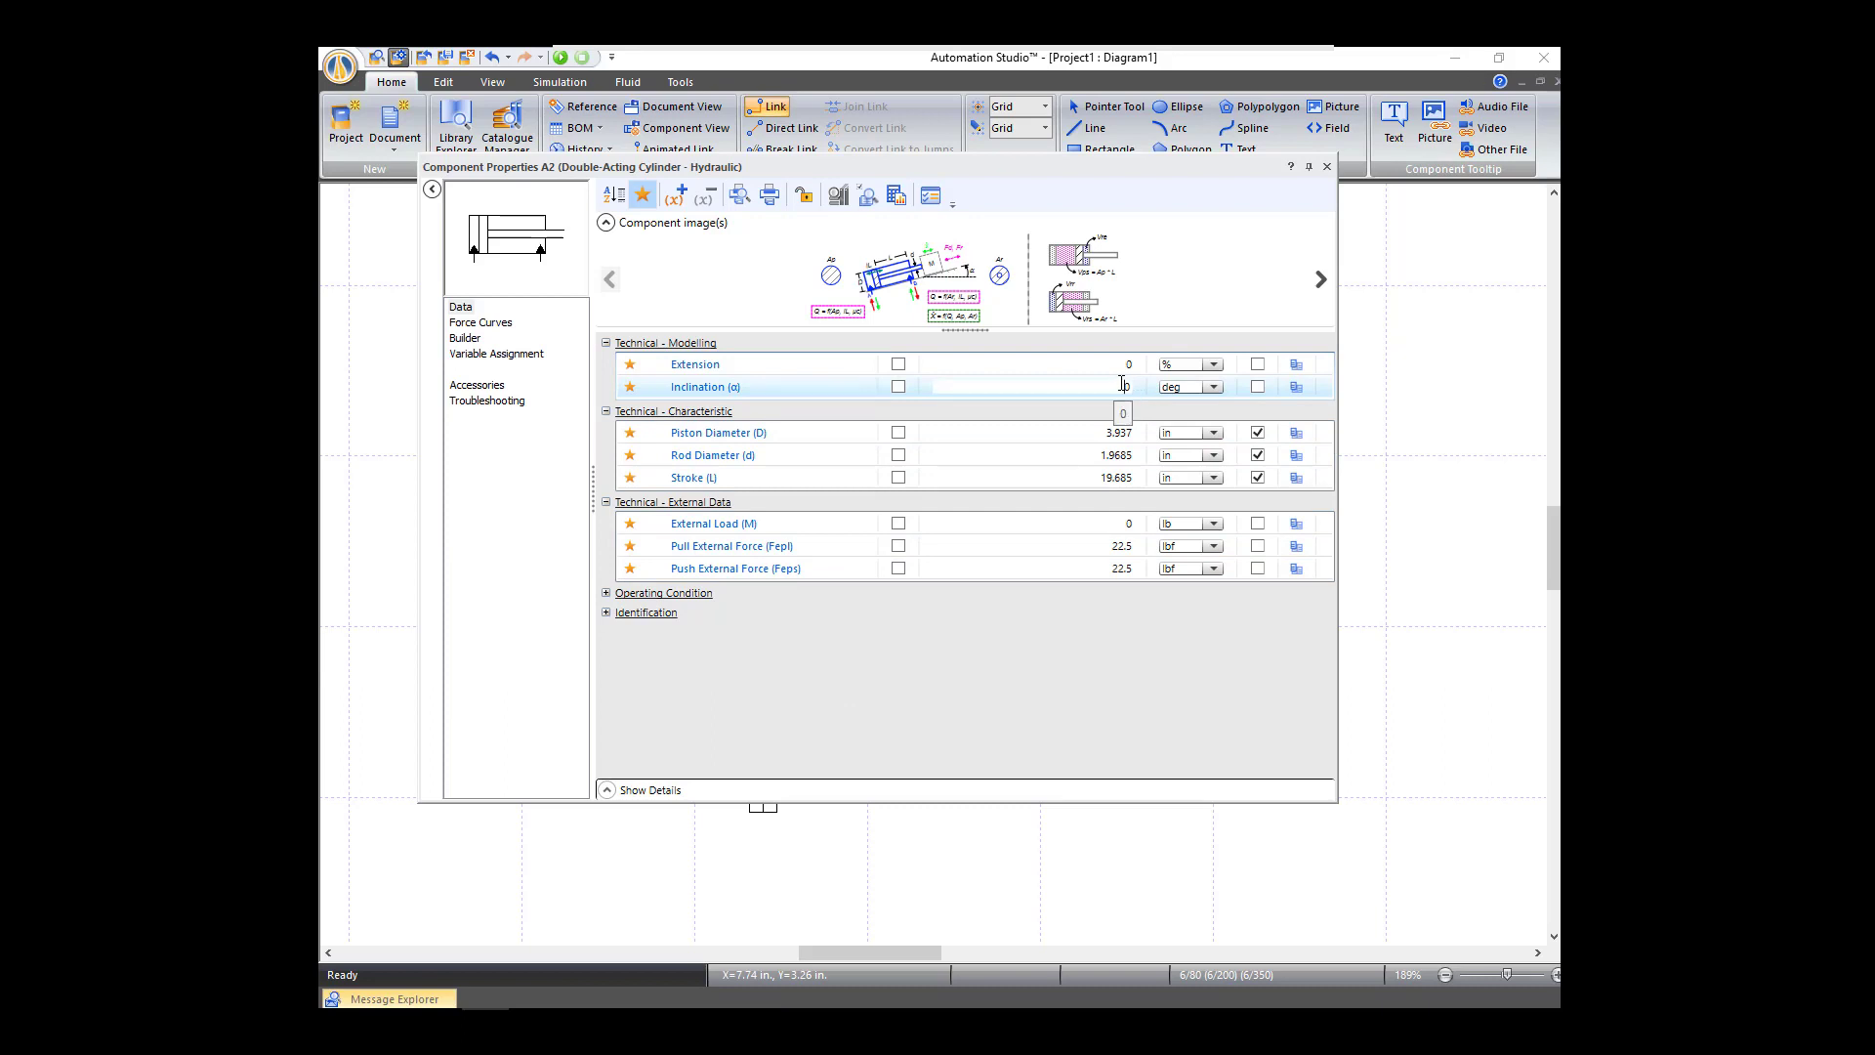
pyautogui.moveTo(1135, 388); pyautogui.dragTo(1117, 388)
pyautogui.write('40')
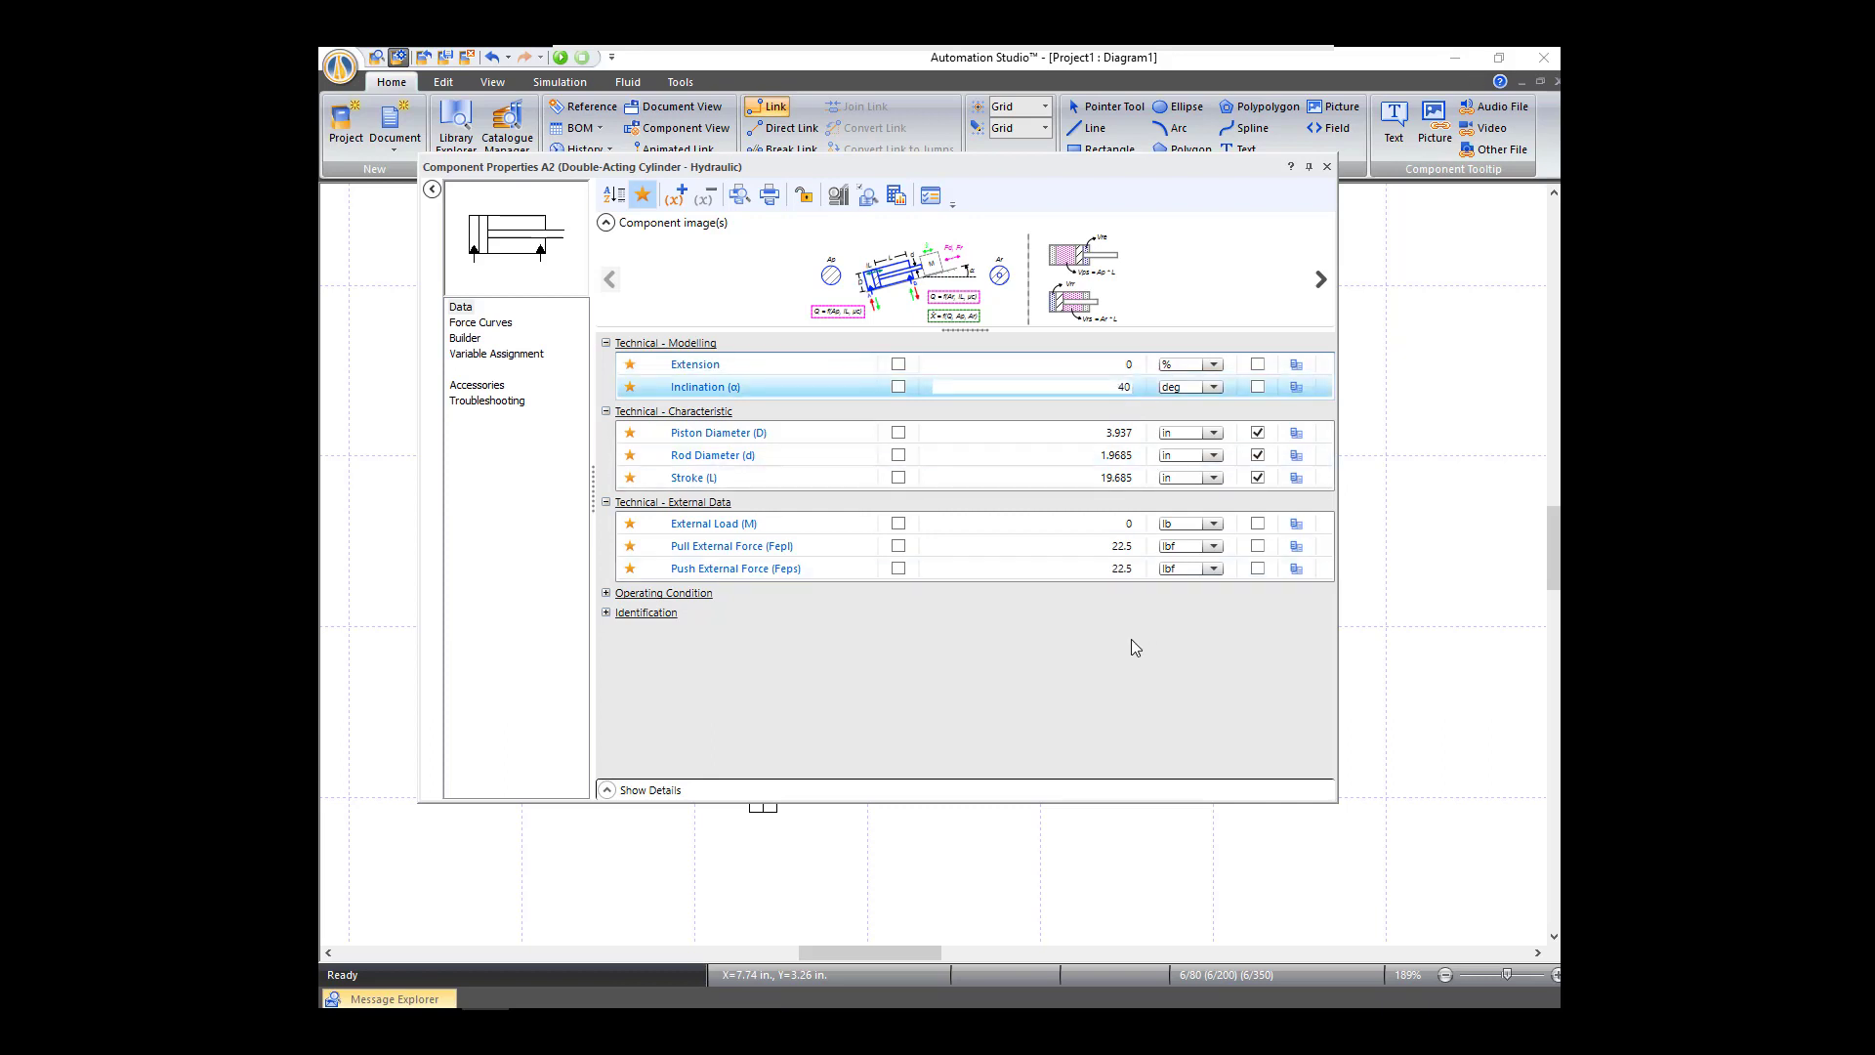
pyautogui.press('Return')
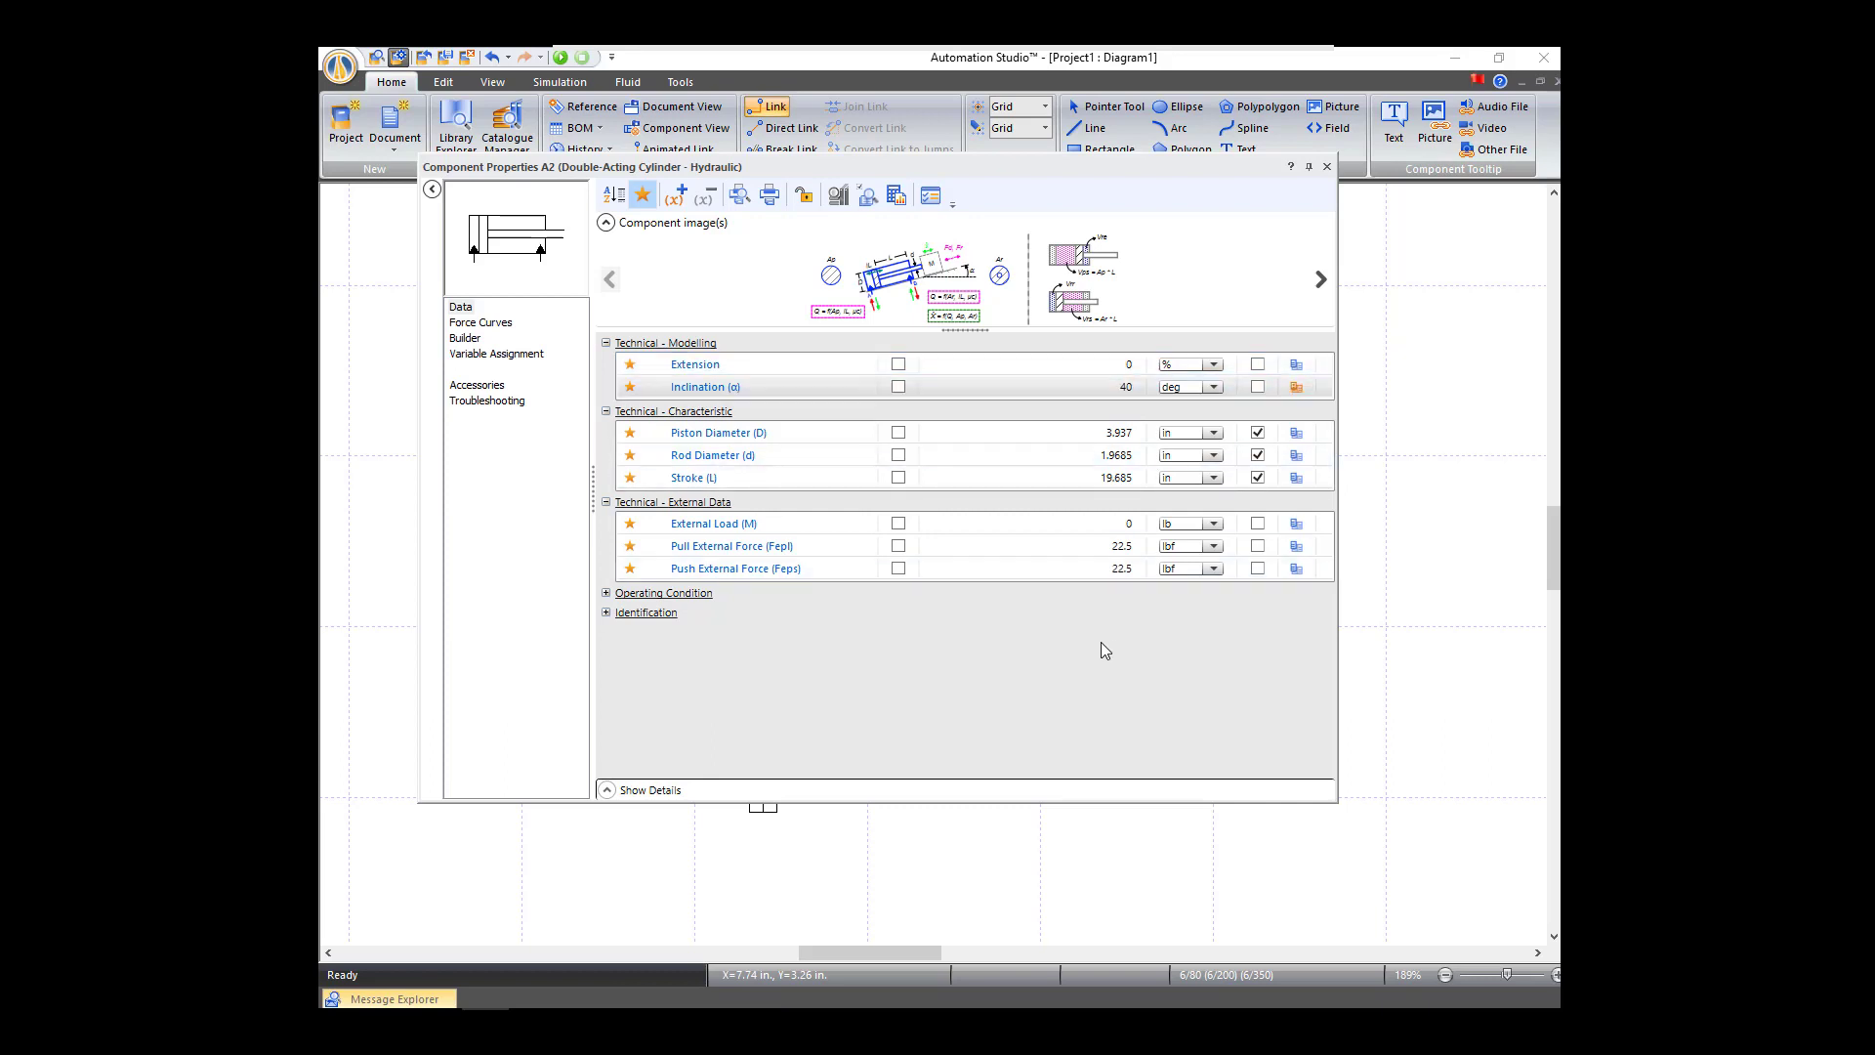
pyautogui.click(1129, 527)
pyautogui.doubleClick(1129, 527)
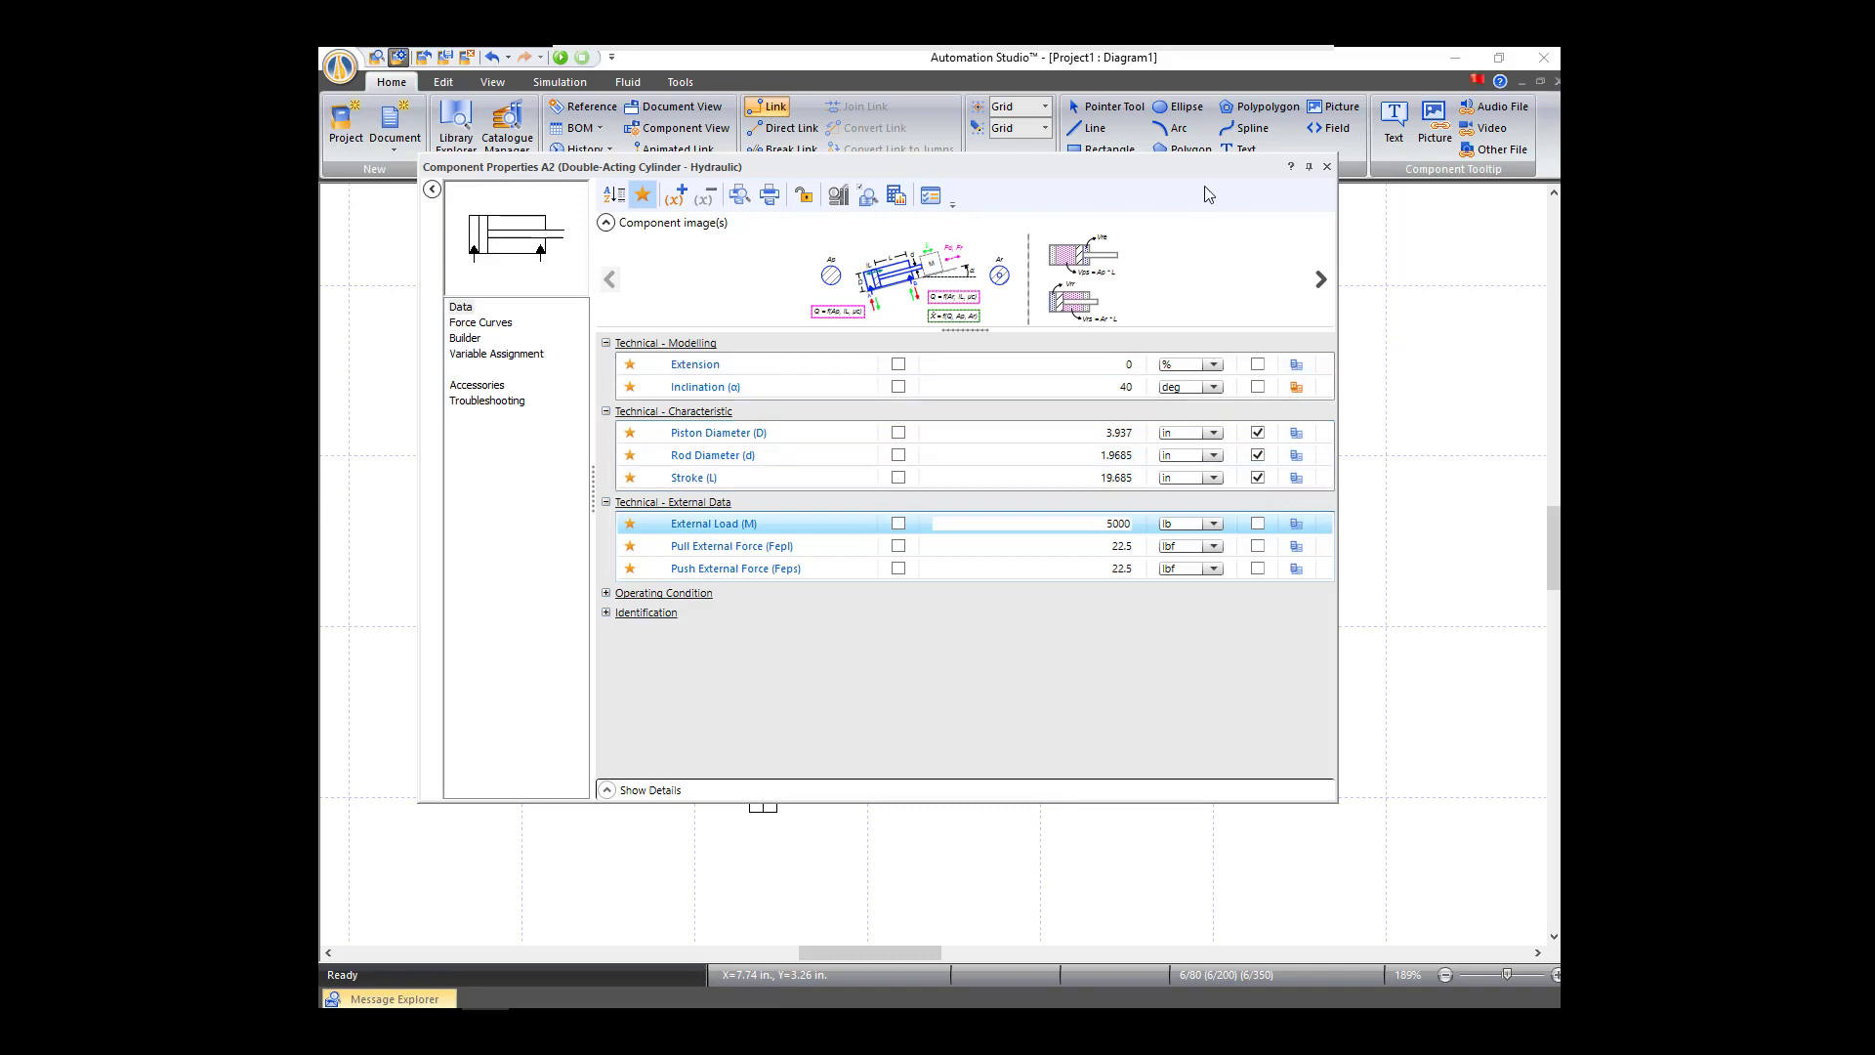
pyautogui.click(1328, 167)
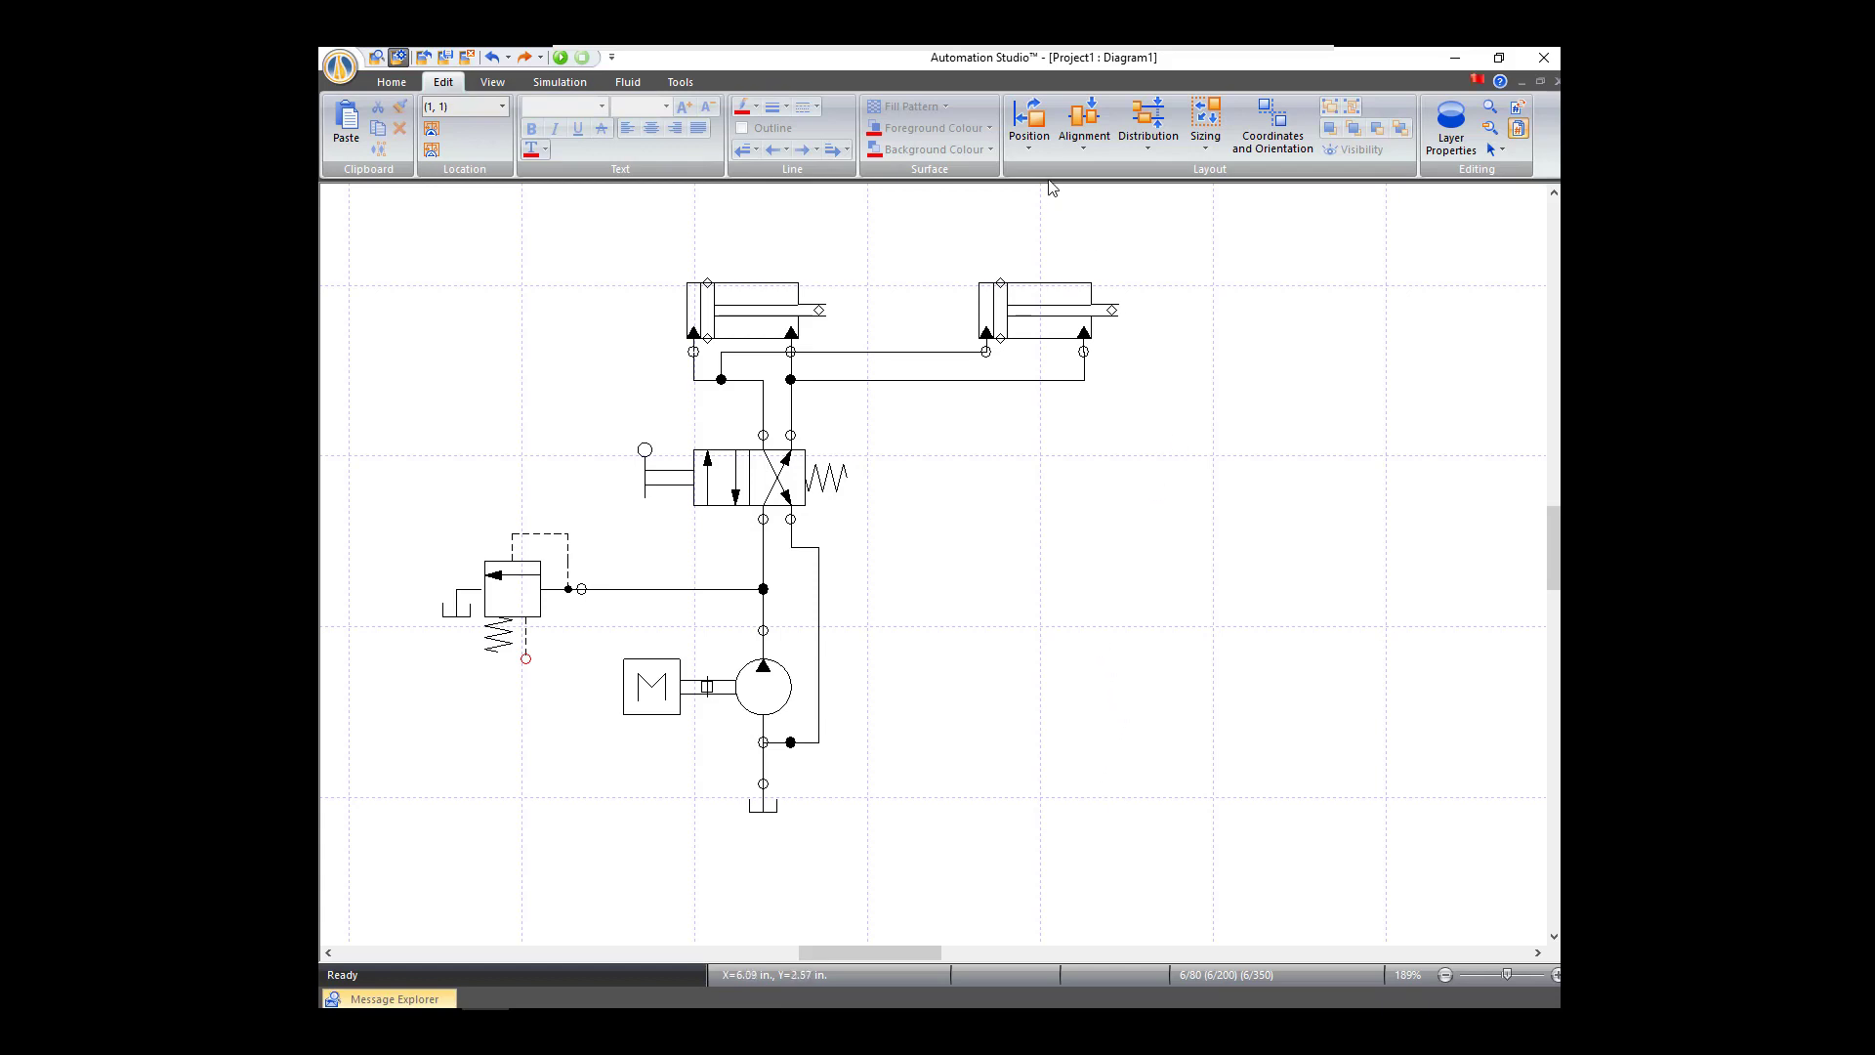
# Step: Rotate the second cylinder freehand counterclockwise so its rod points diagonally up to the right
pyautogui.click(1029, 127)
pyautogui.click(1057, 284)
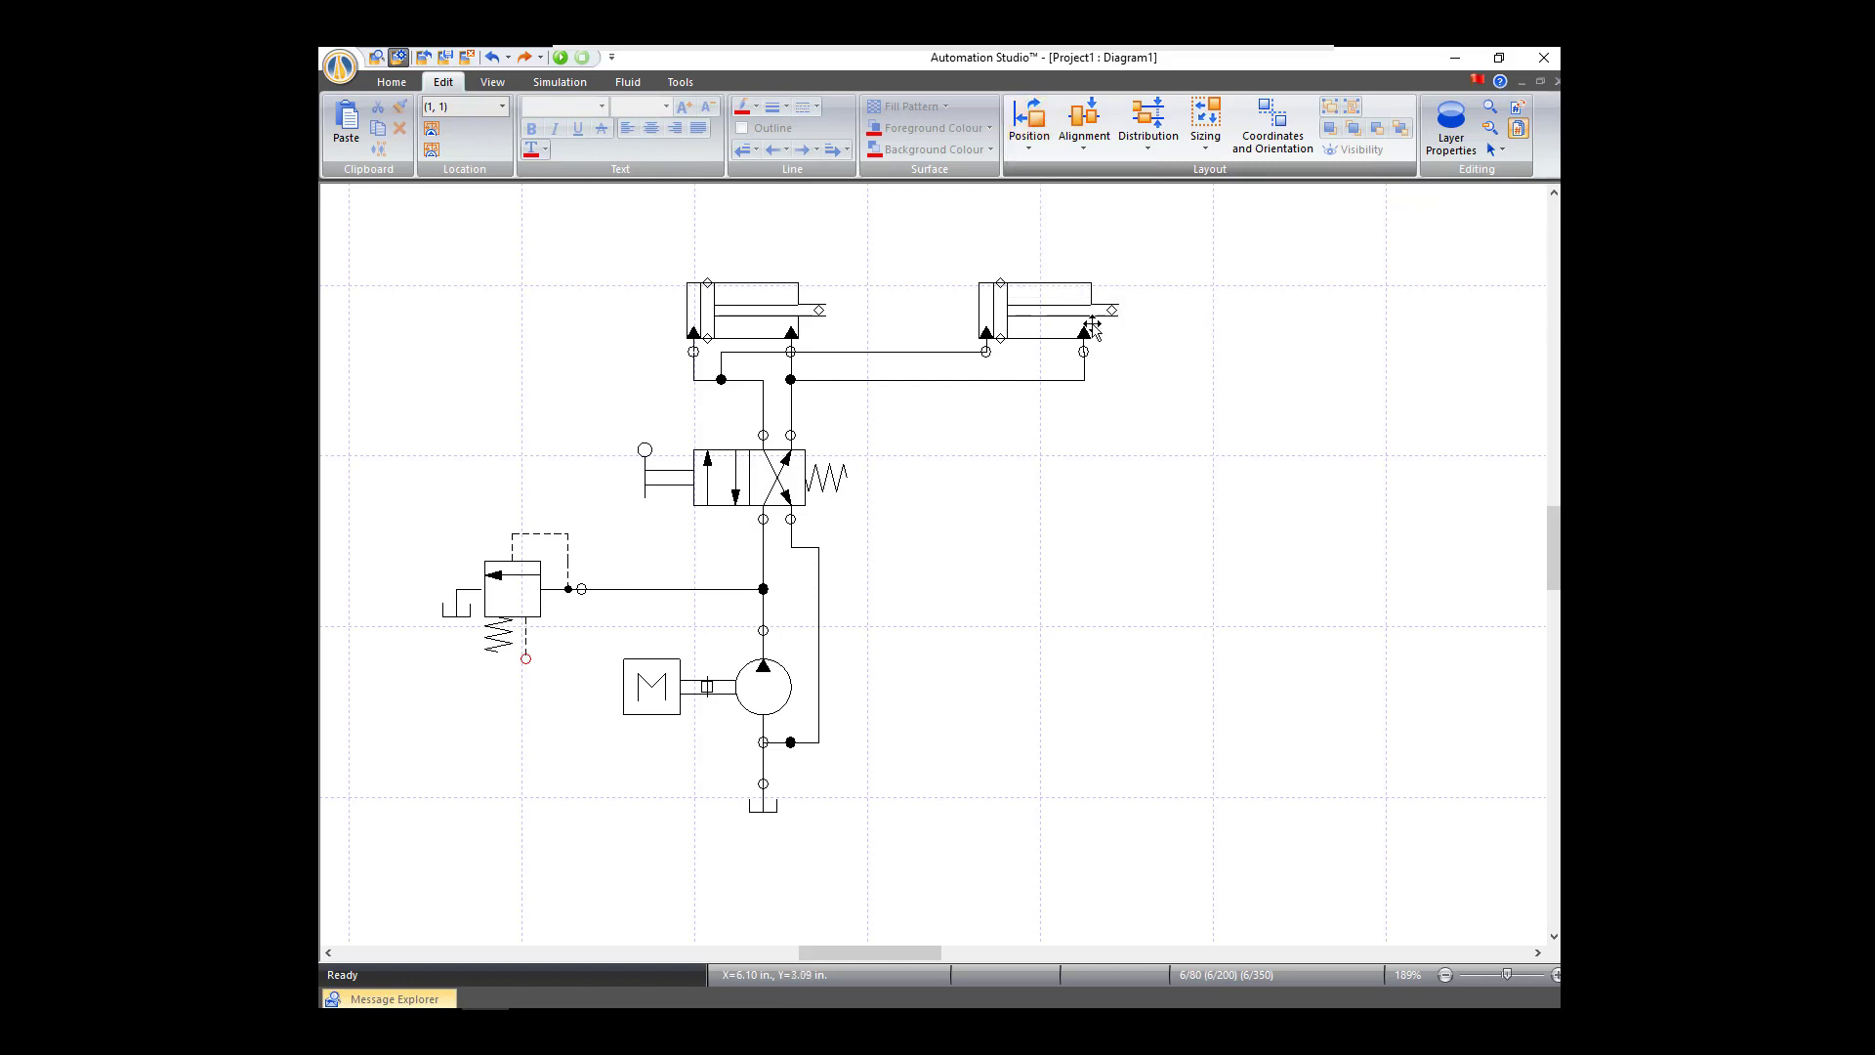
pyautogui.click(1033, 323)
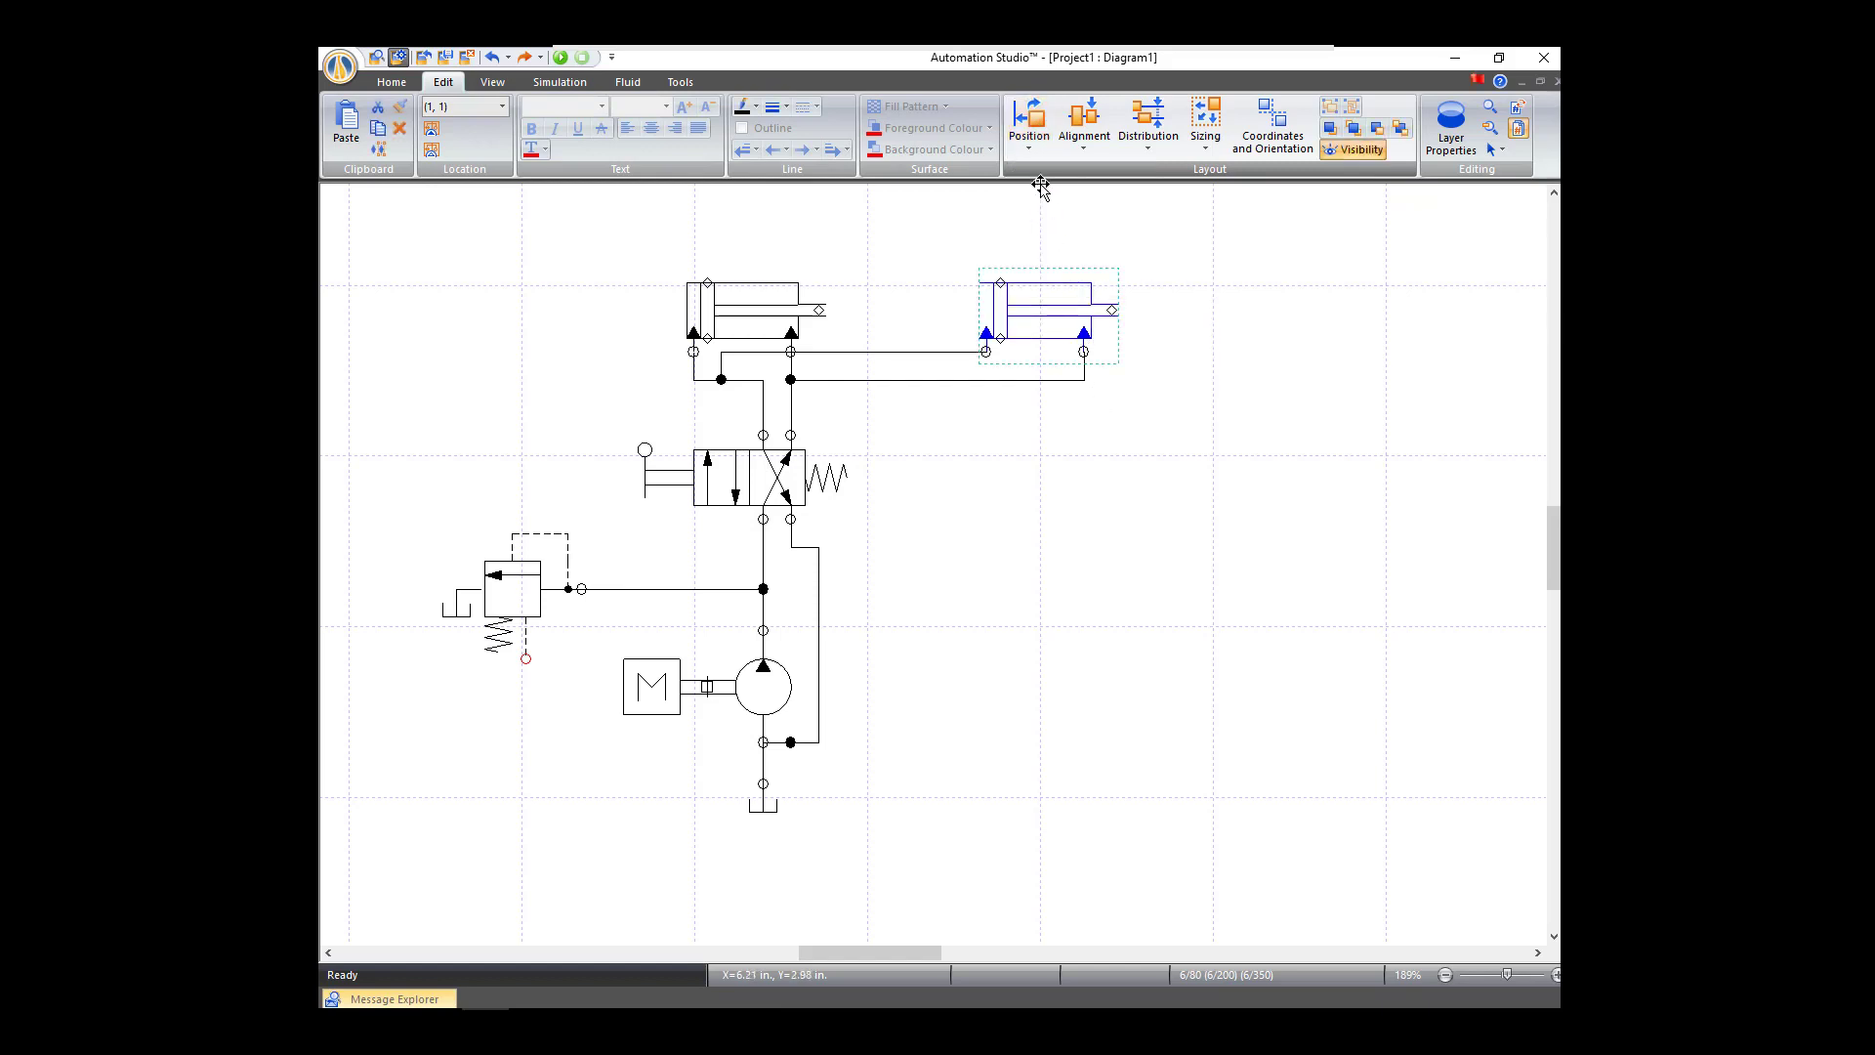
pyautogui.click(1043, 125)
pyautogui.click(1059, 285)
pyautogui.moveTo(1109, 259); pyautogui.dragTo(1093, 230)
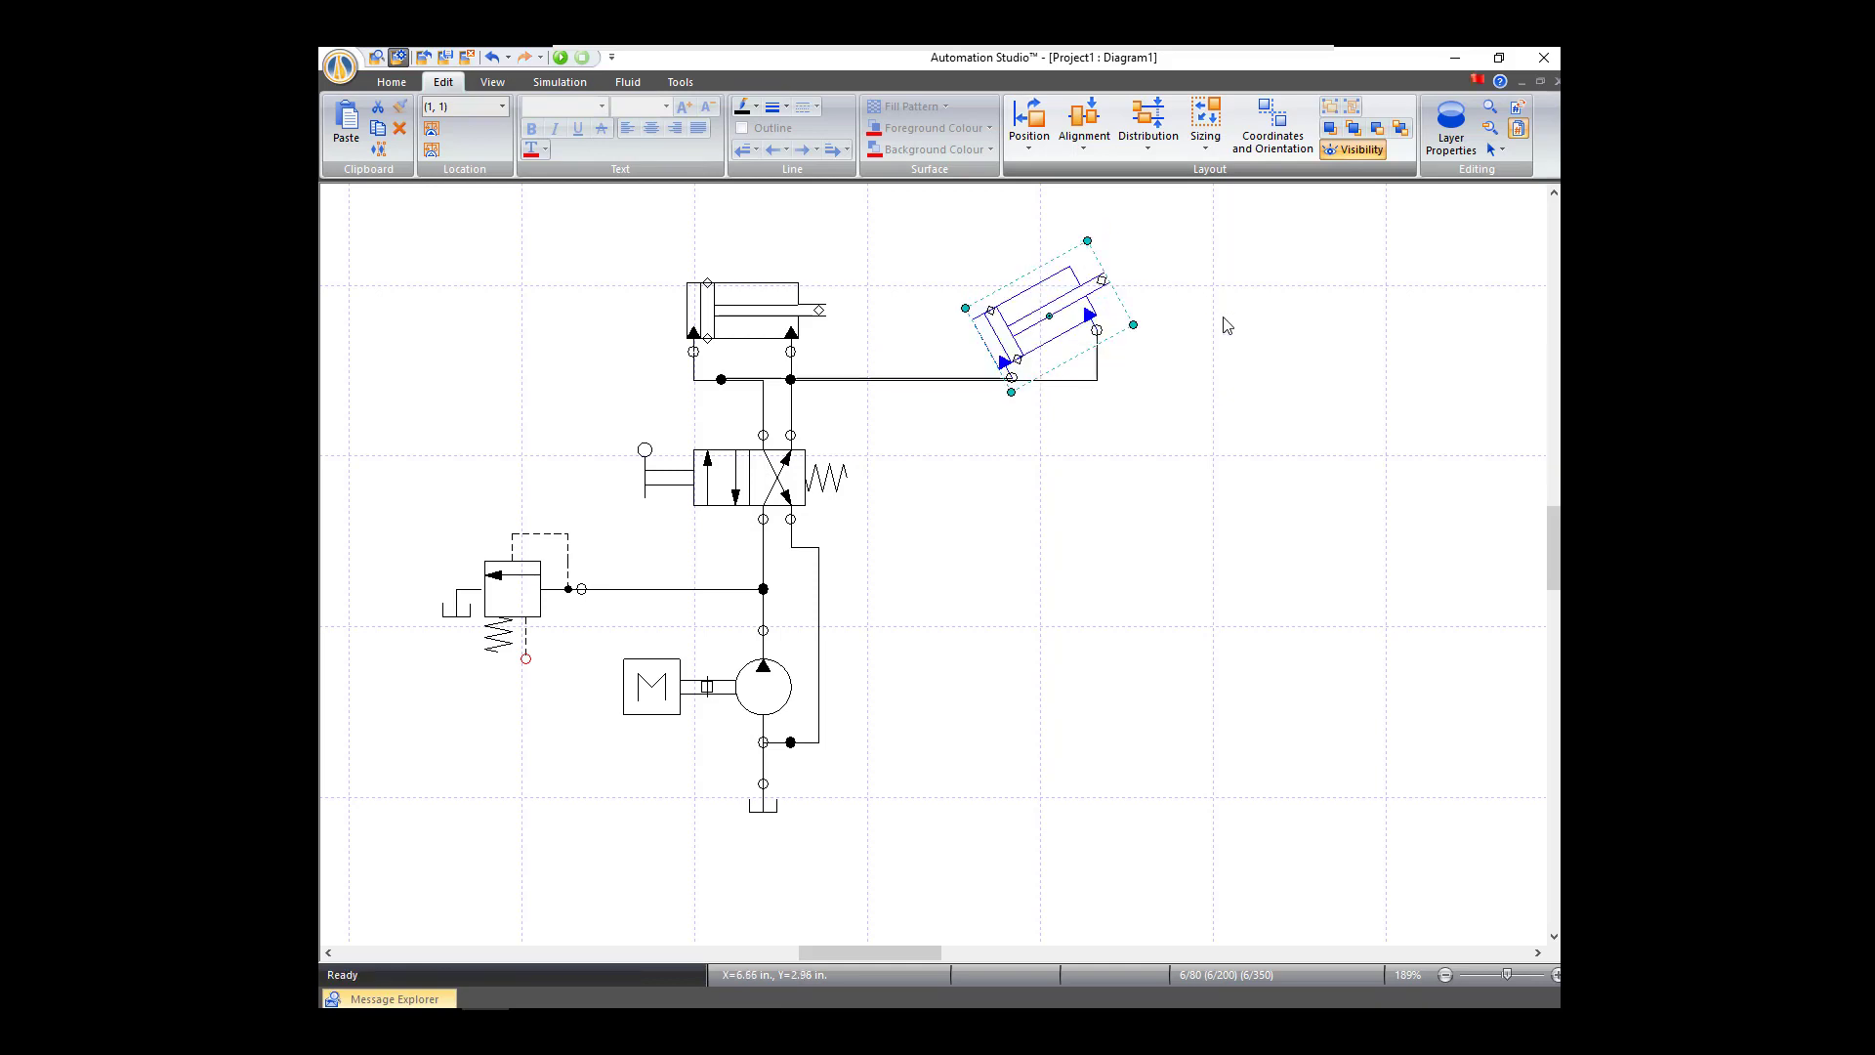
pyautogui.click(1162, 528)
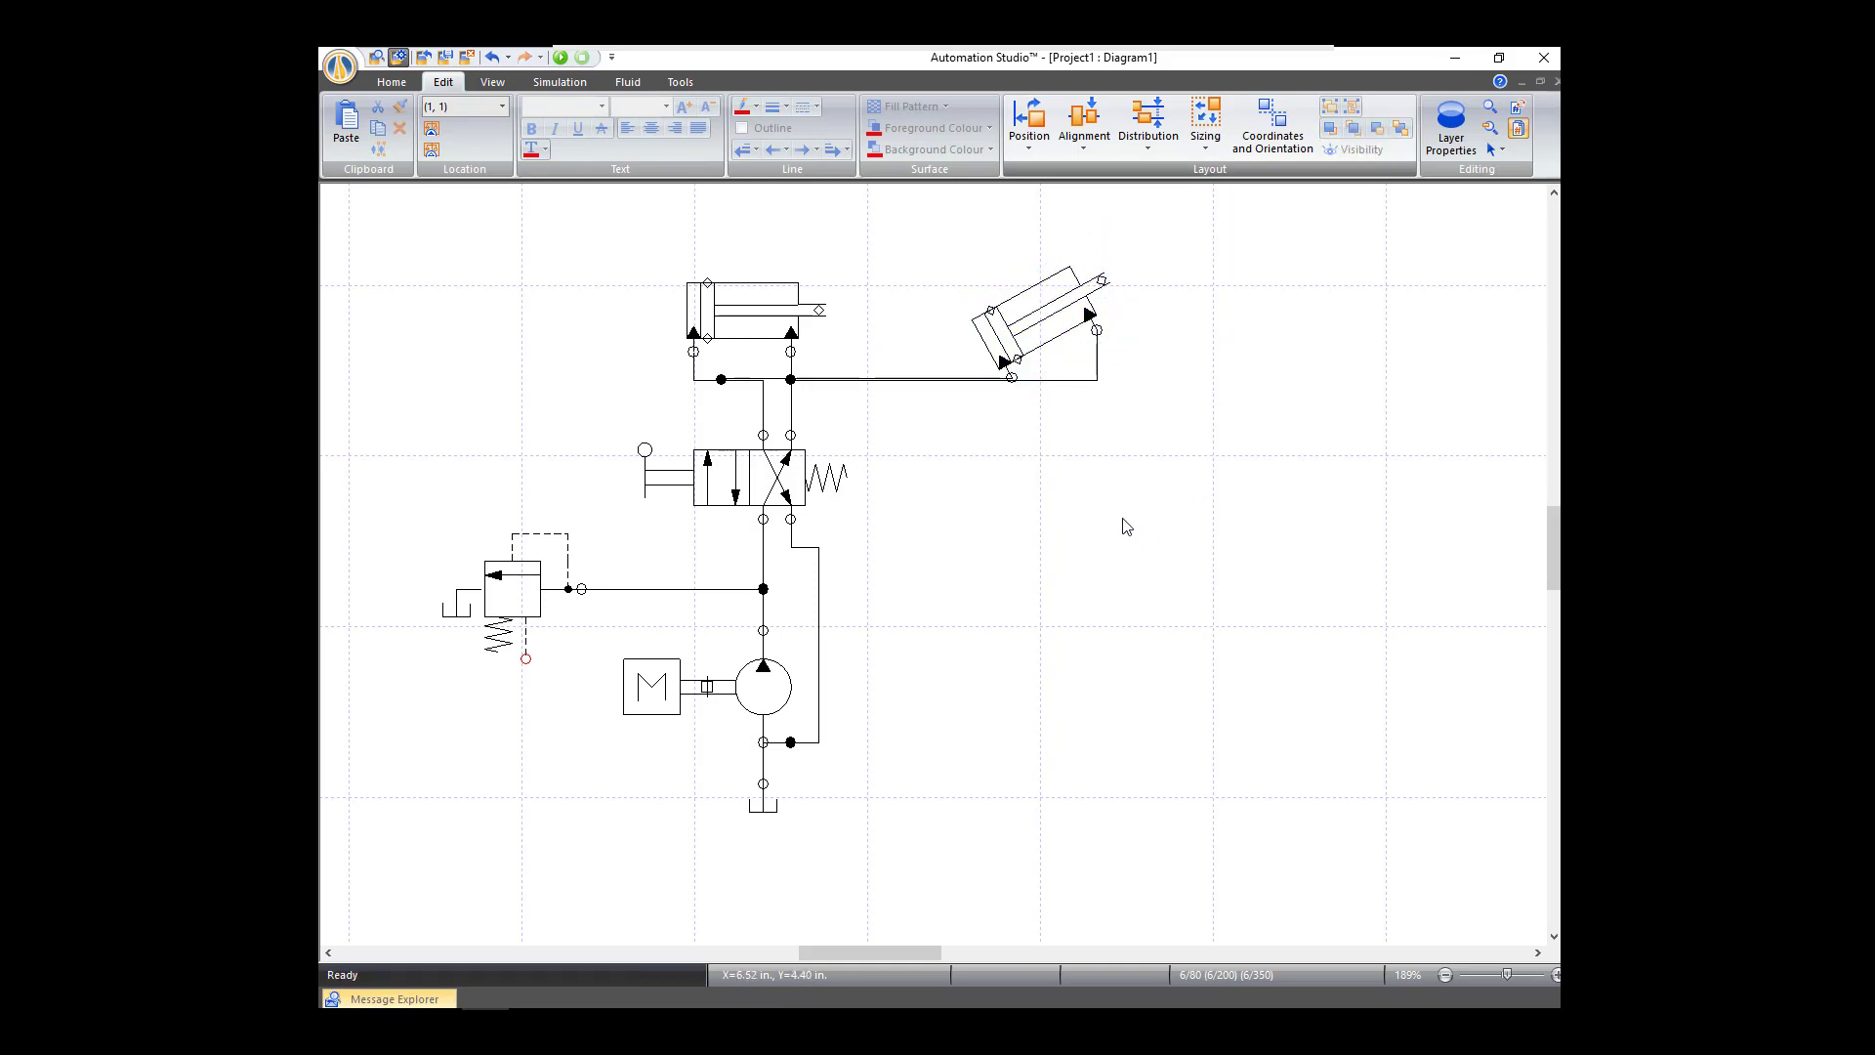
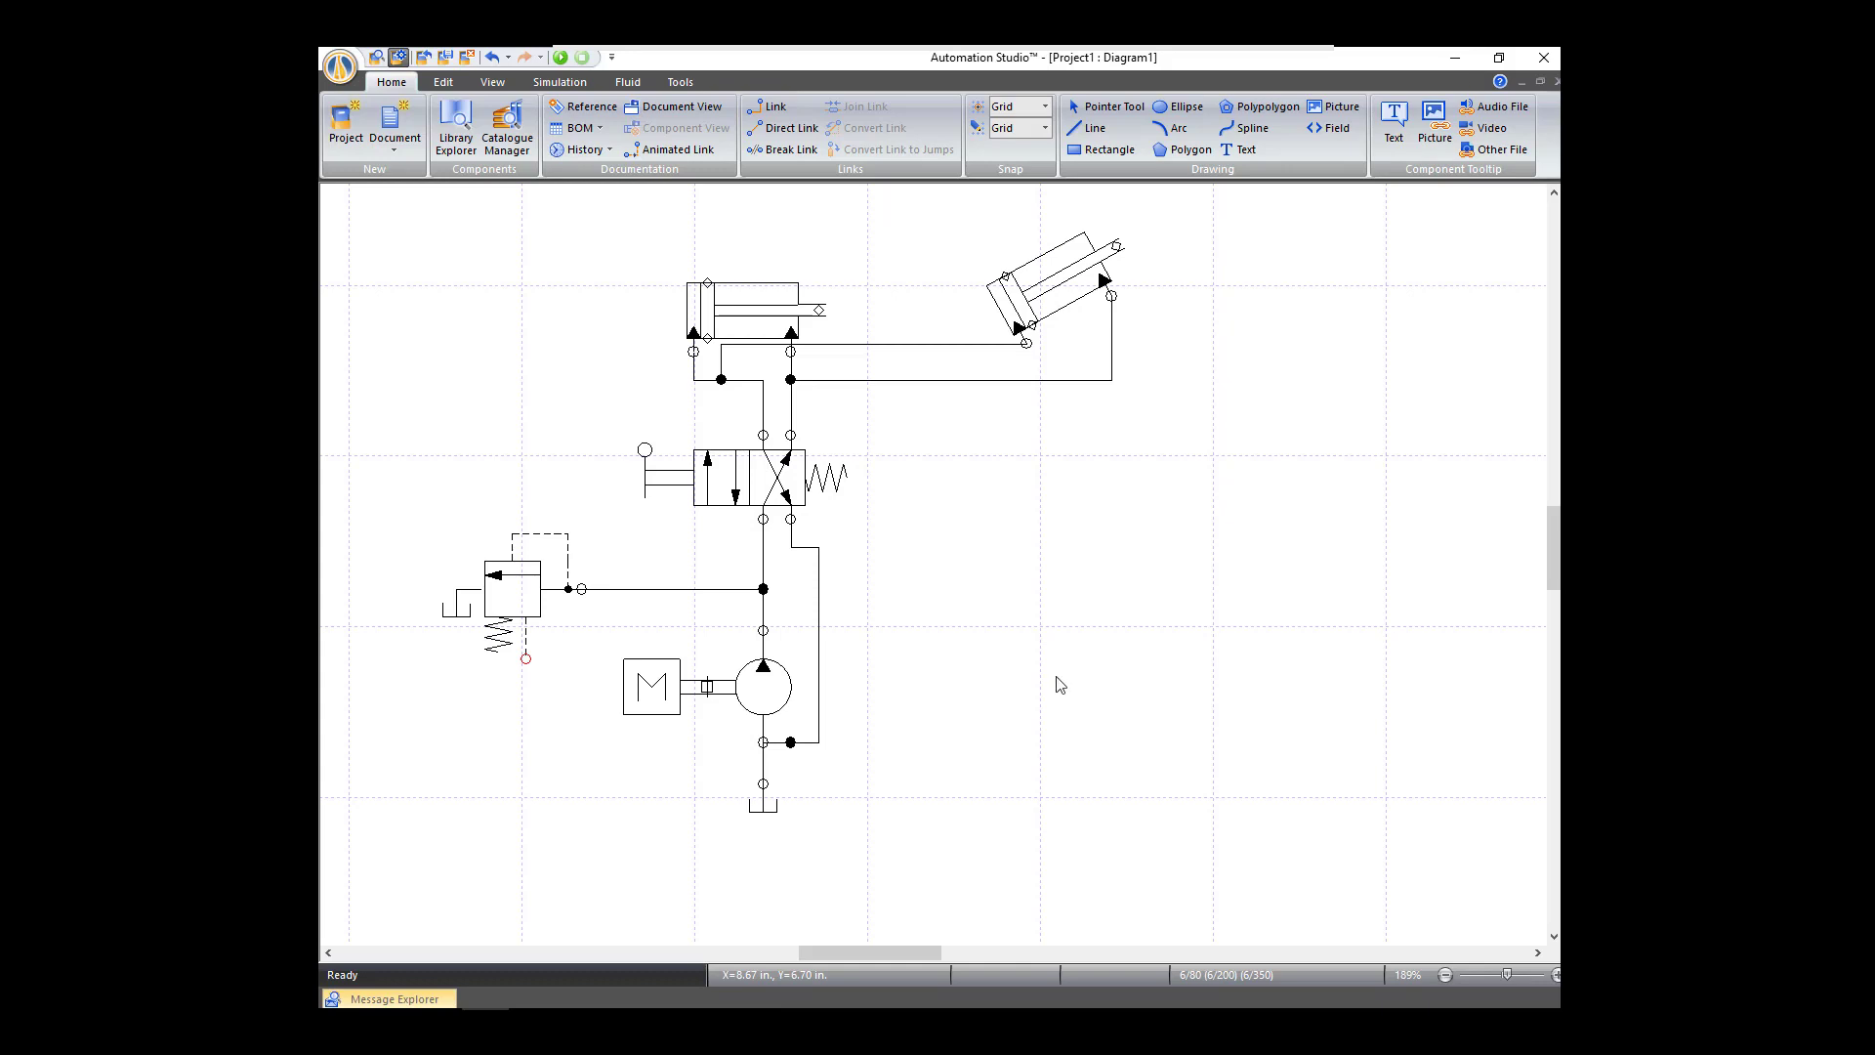
# Step: Place a hydraulic Pressure Gauge from the measuring instruments just above the relief valve's inlet line
pyautogui.click(459, 131)
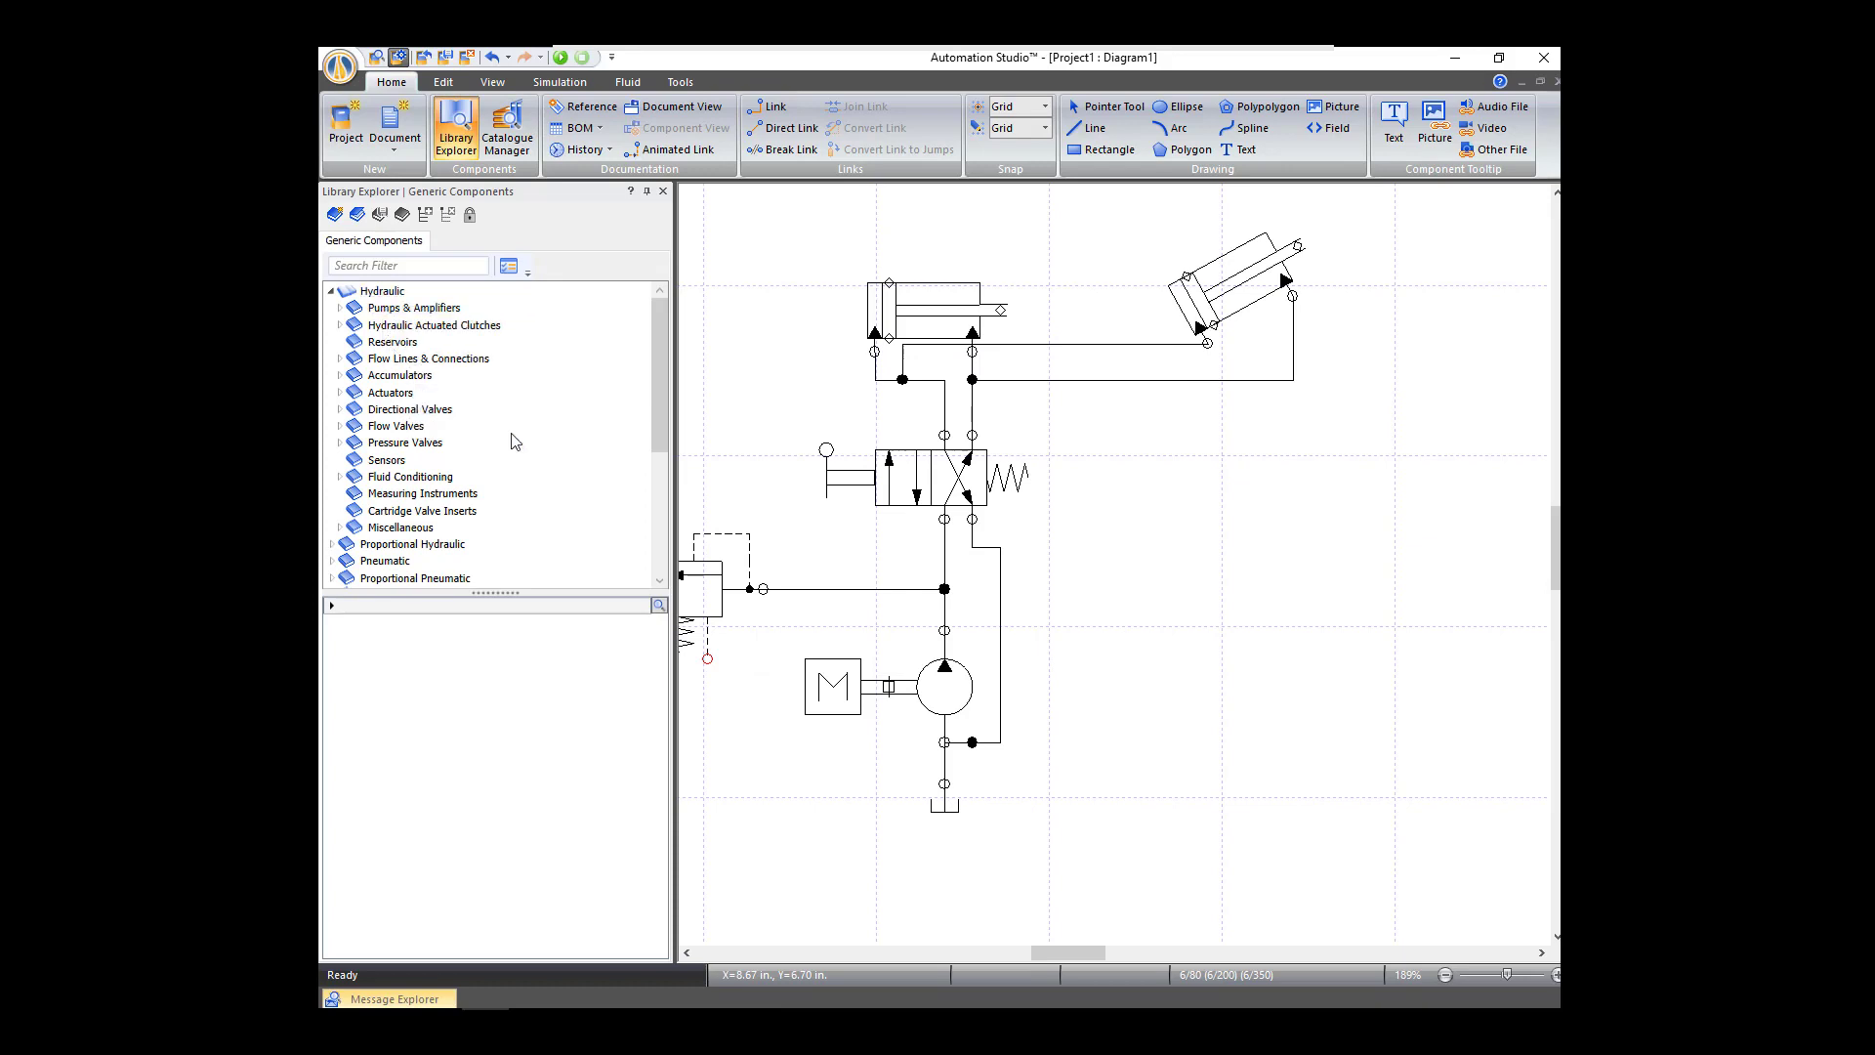
pyautogui.click(459, 494)
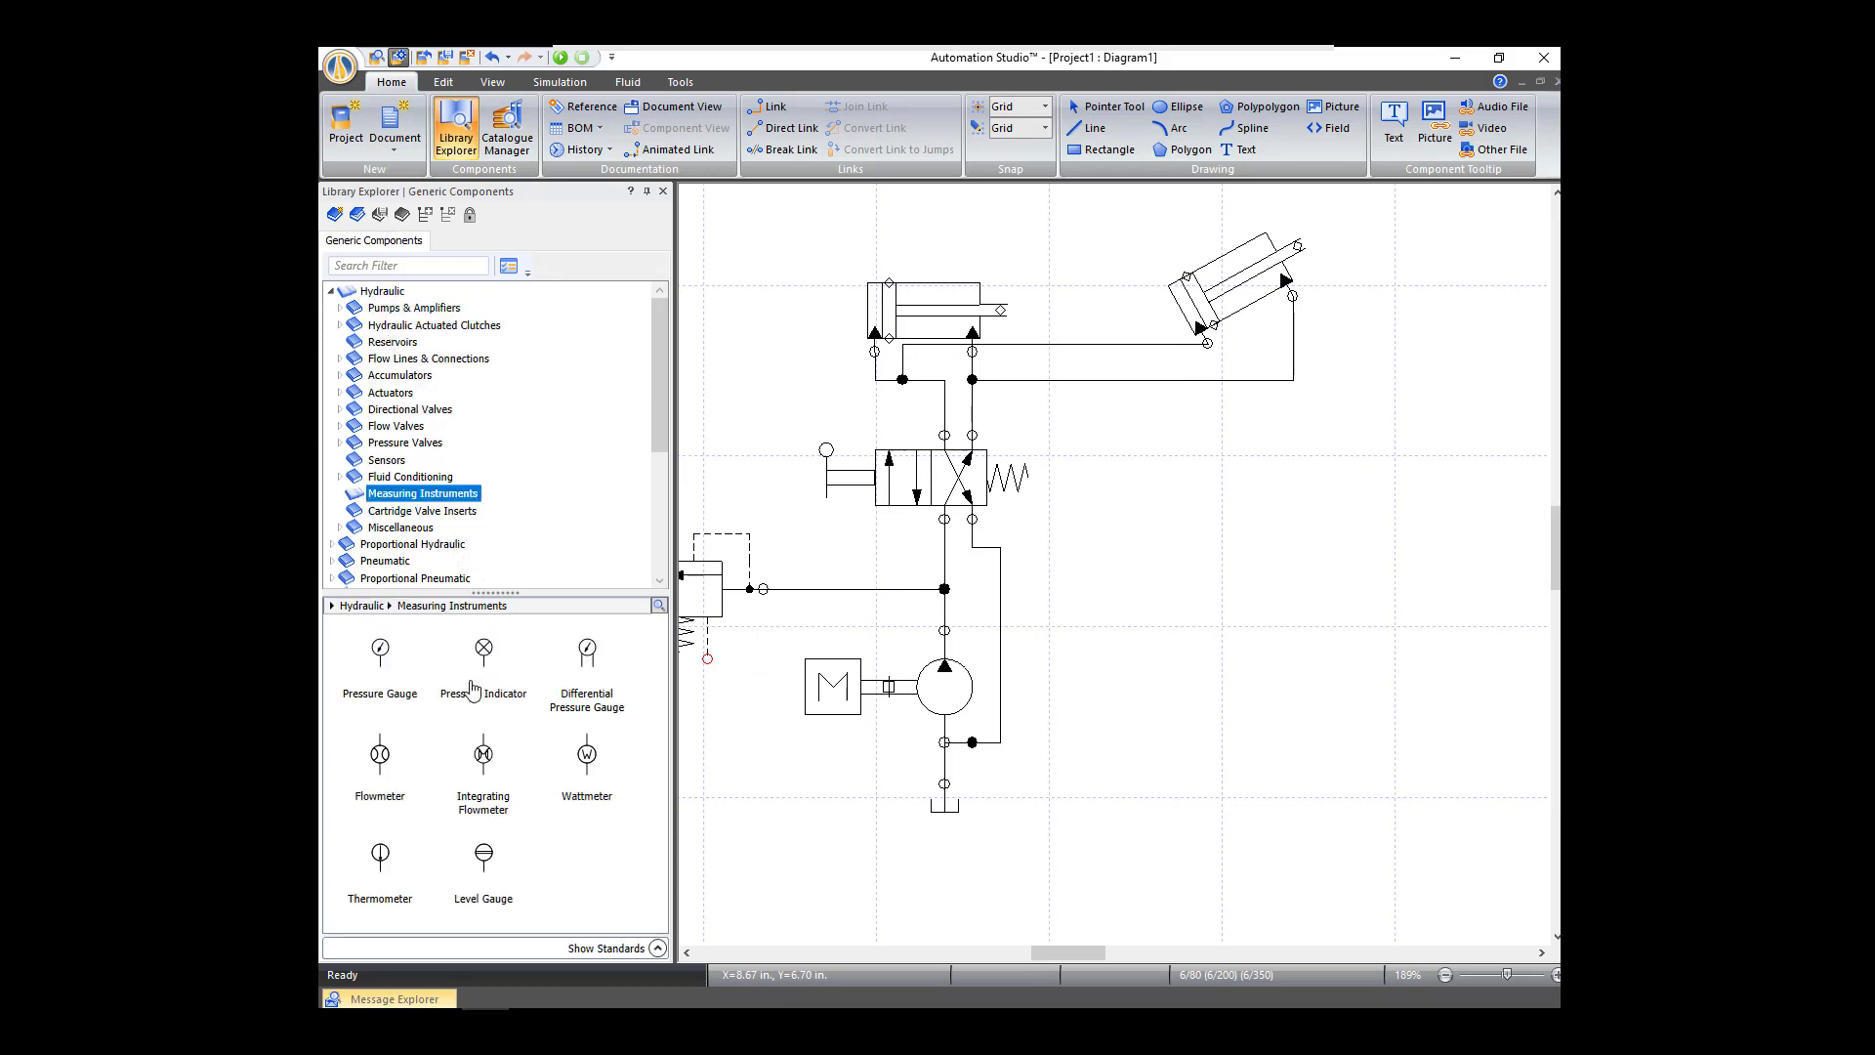
pyautogui.moveTo(383, 665)
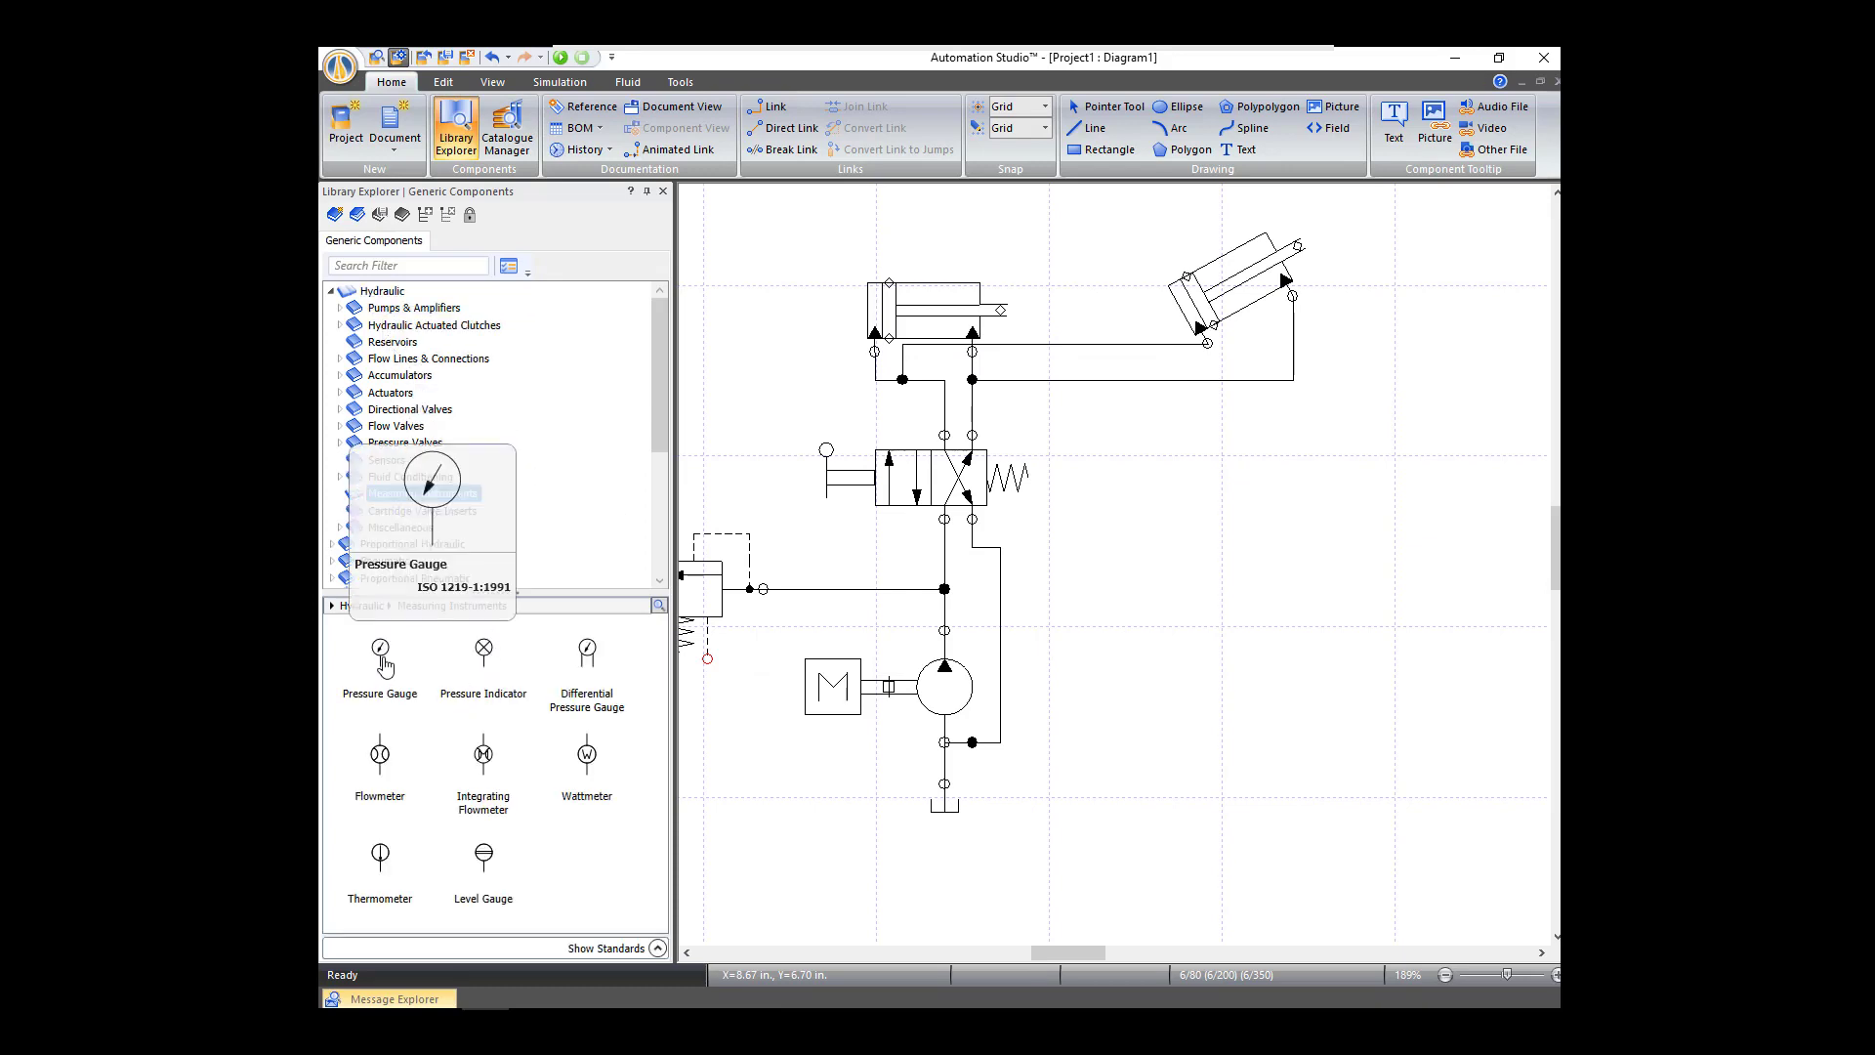
pyautogui.moveTo(383, 666); pyautogui.dragTo(811, 529)
pyautogui.click(1193, 649)
pyautogui.click(1139, 633)
pyautogui.click(1202, 621)
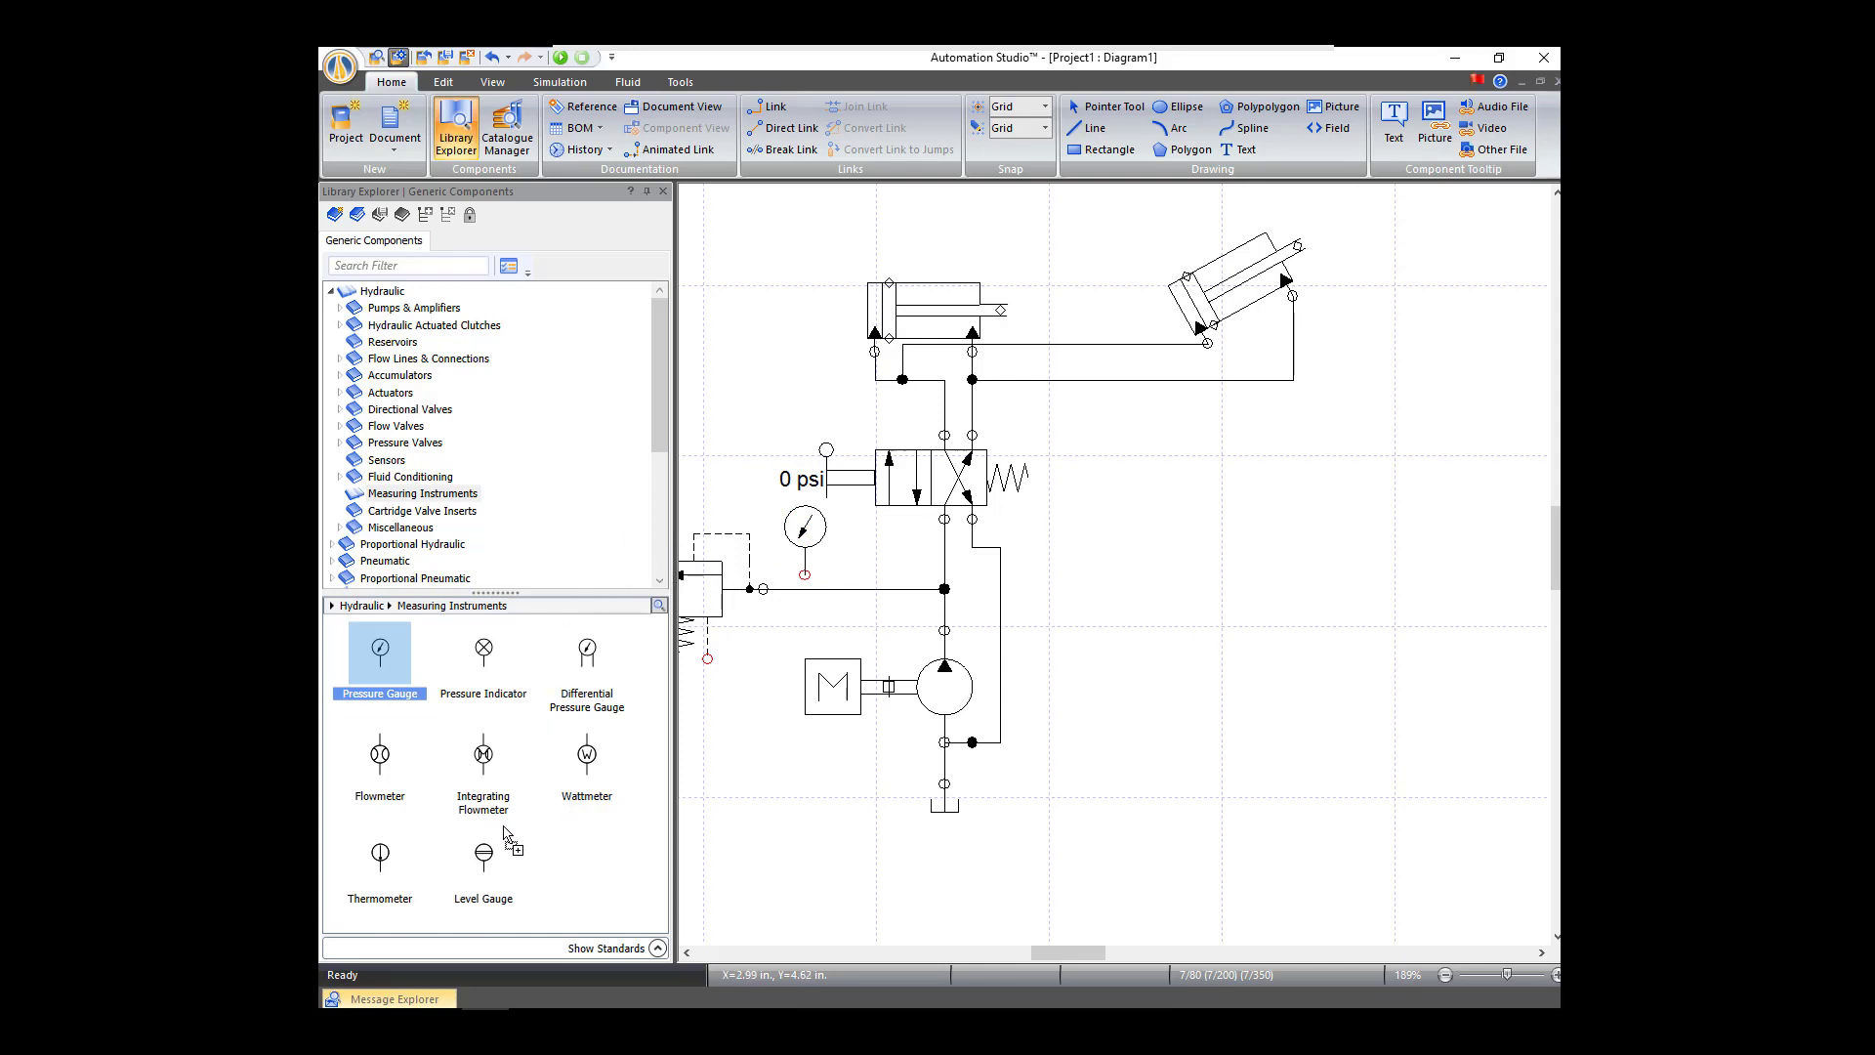
# Step: Place a Flowmeter to the right of the circuit and connect the pressure gauge to the relief valve's inlet line
pyautogui.moveTo(383, 766)
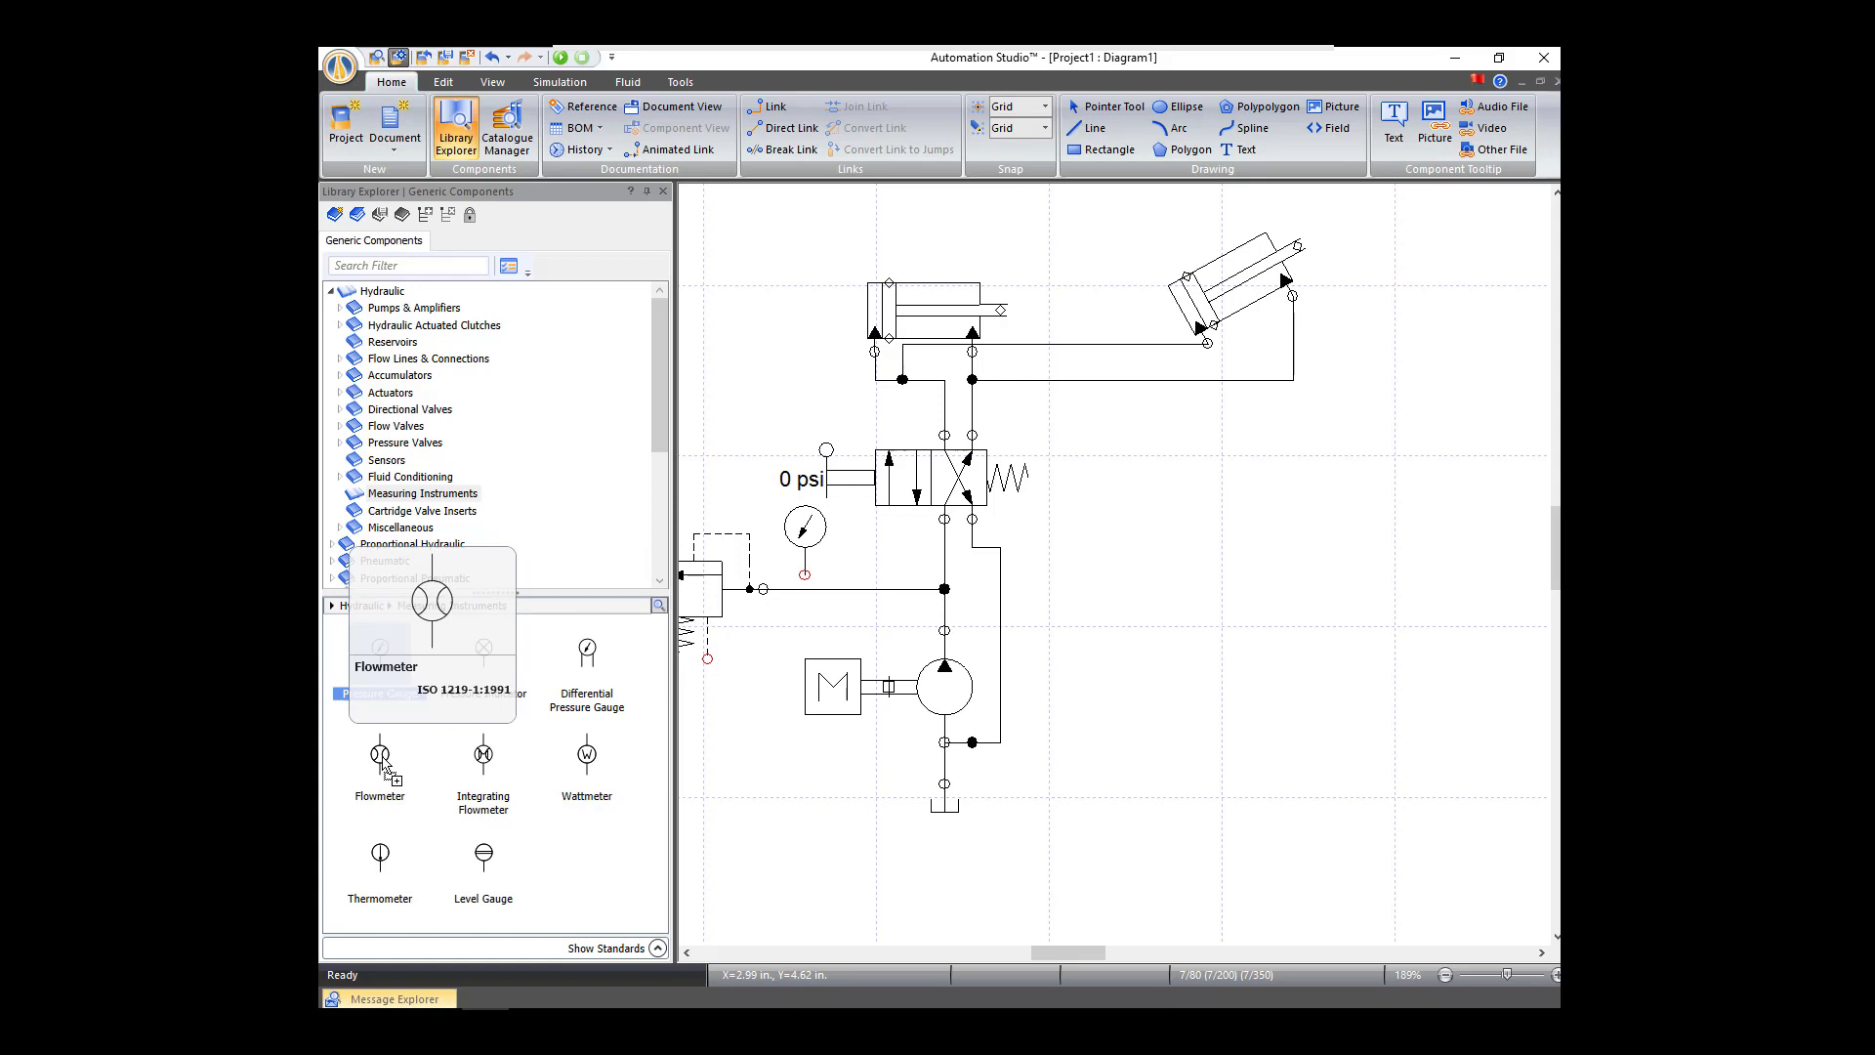
pyautogui.moveTo(385, 765); pyautogui.dragTo(1072, 569)
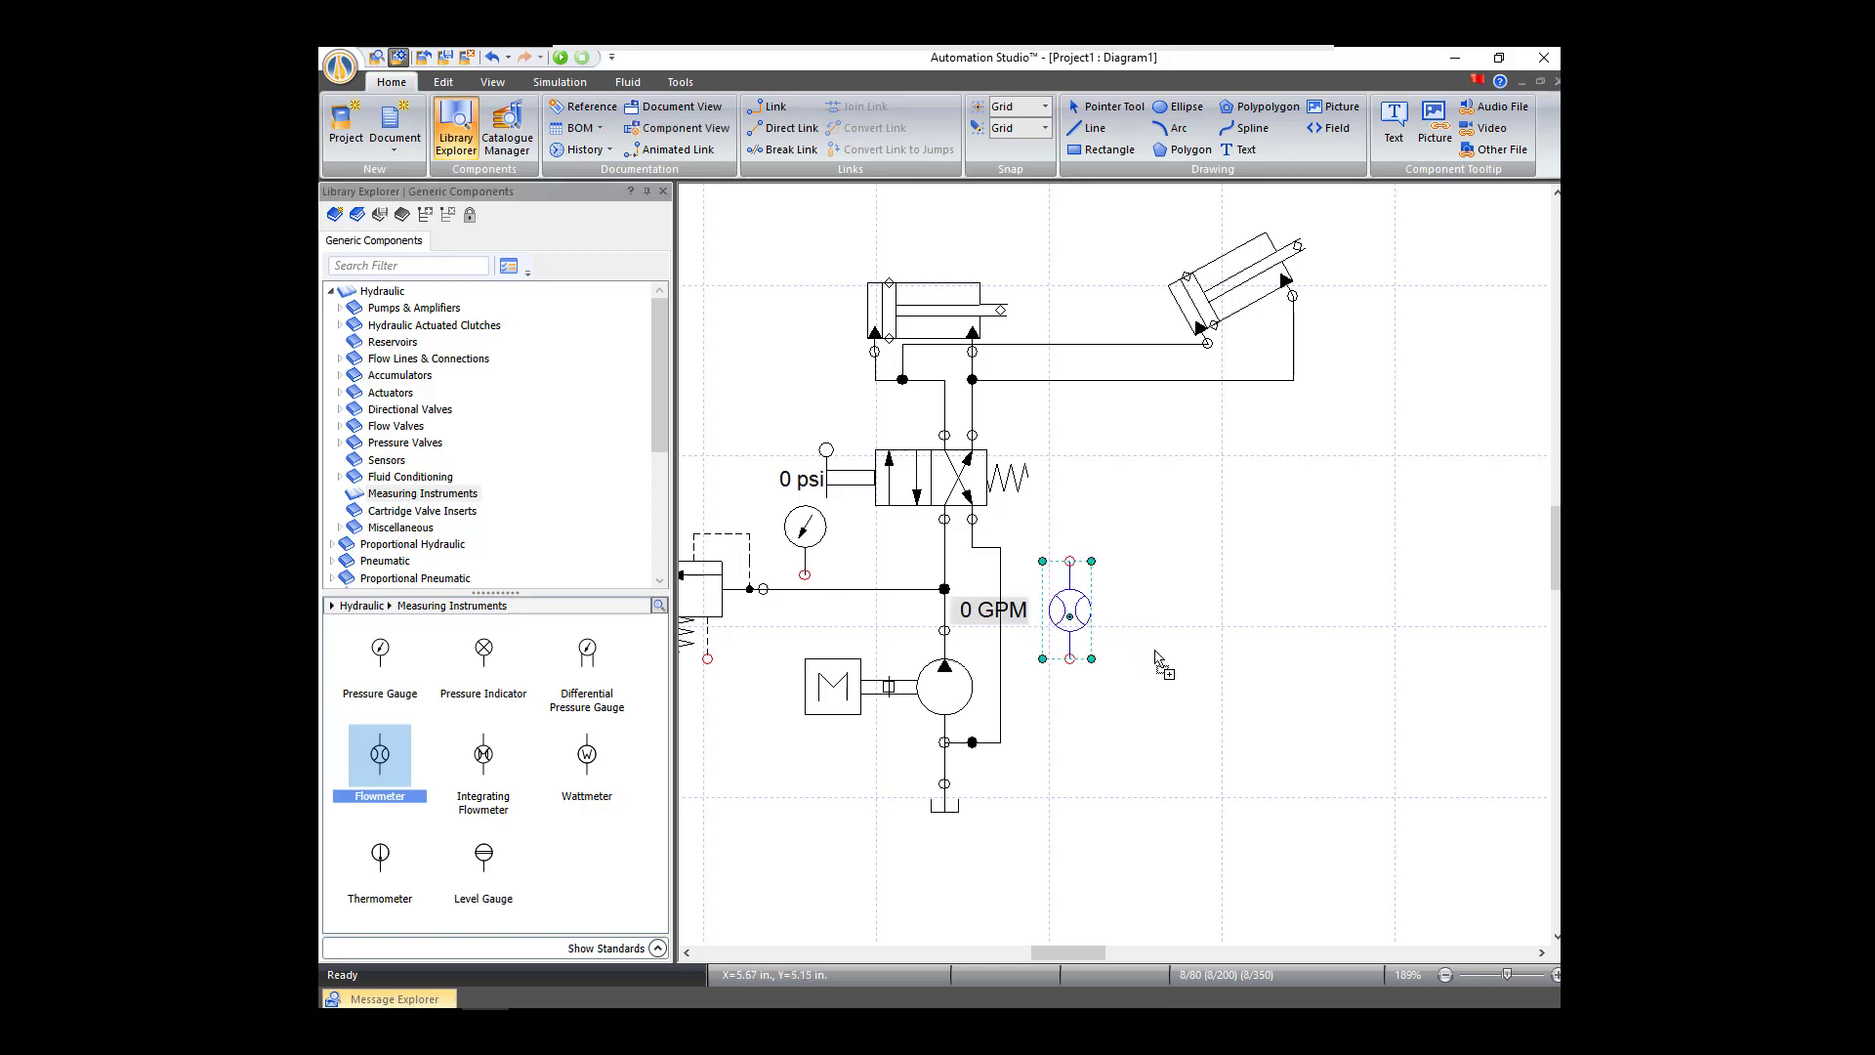
pyautogui.click(803, 588)
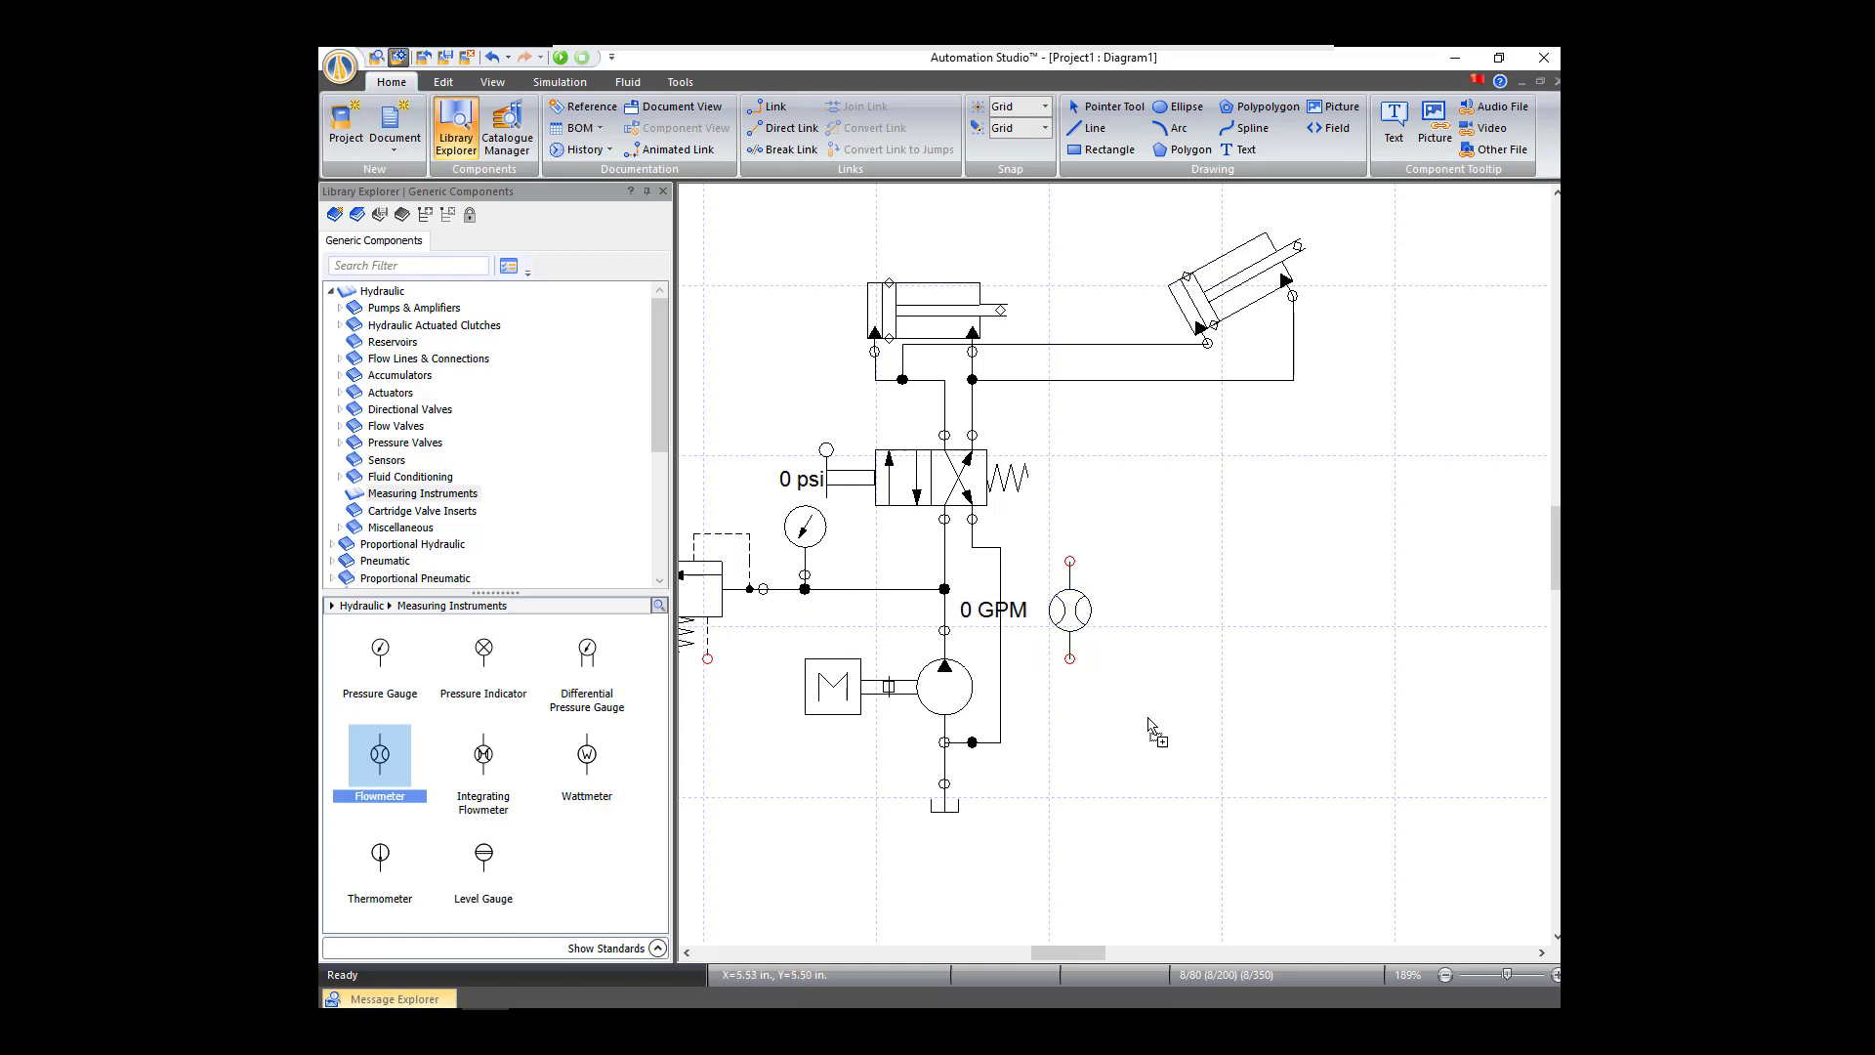
pyautogui.moveTo(807, 531); pyautogui.dragTo(807, 516)
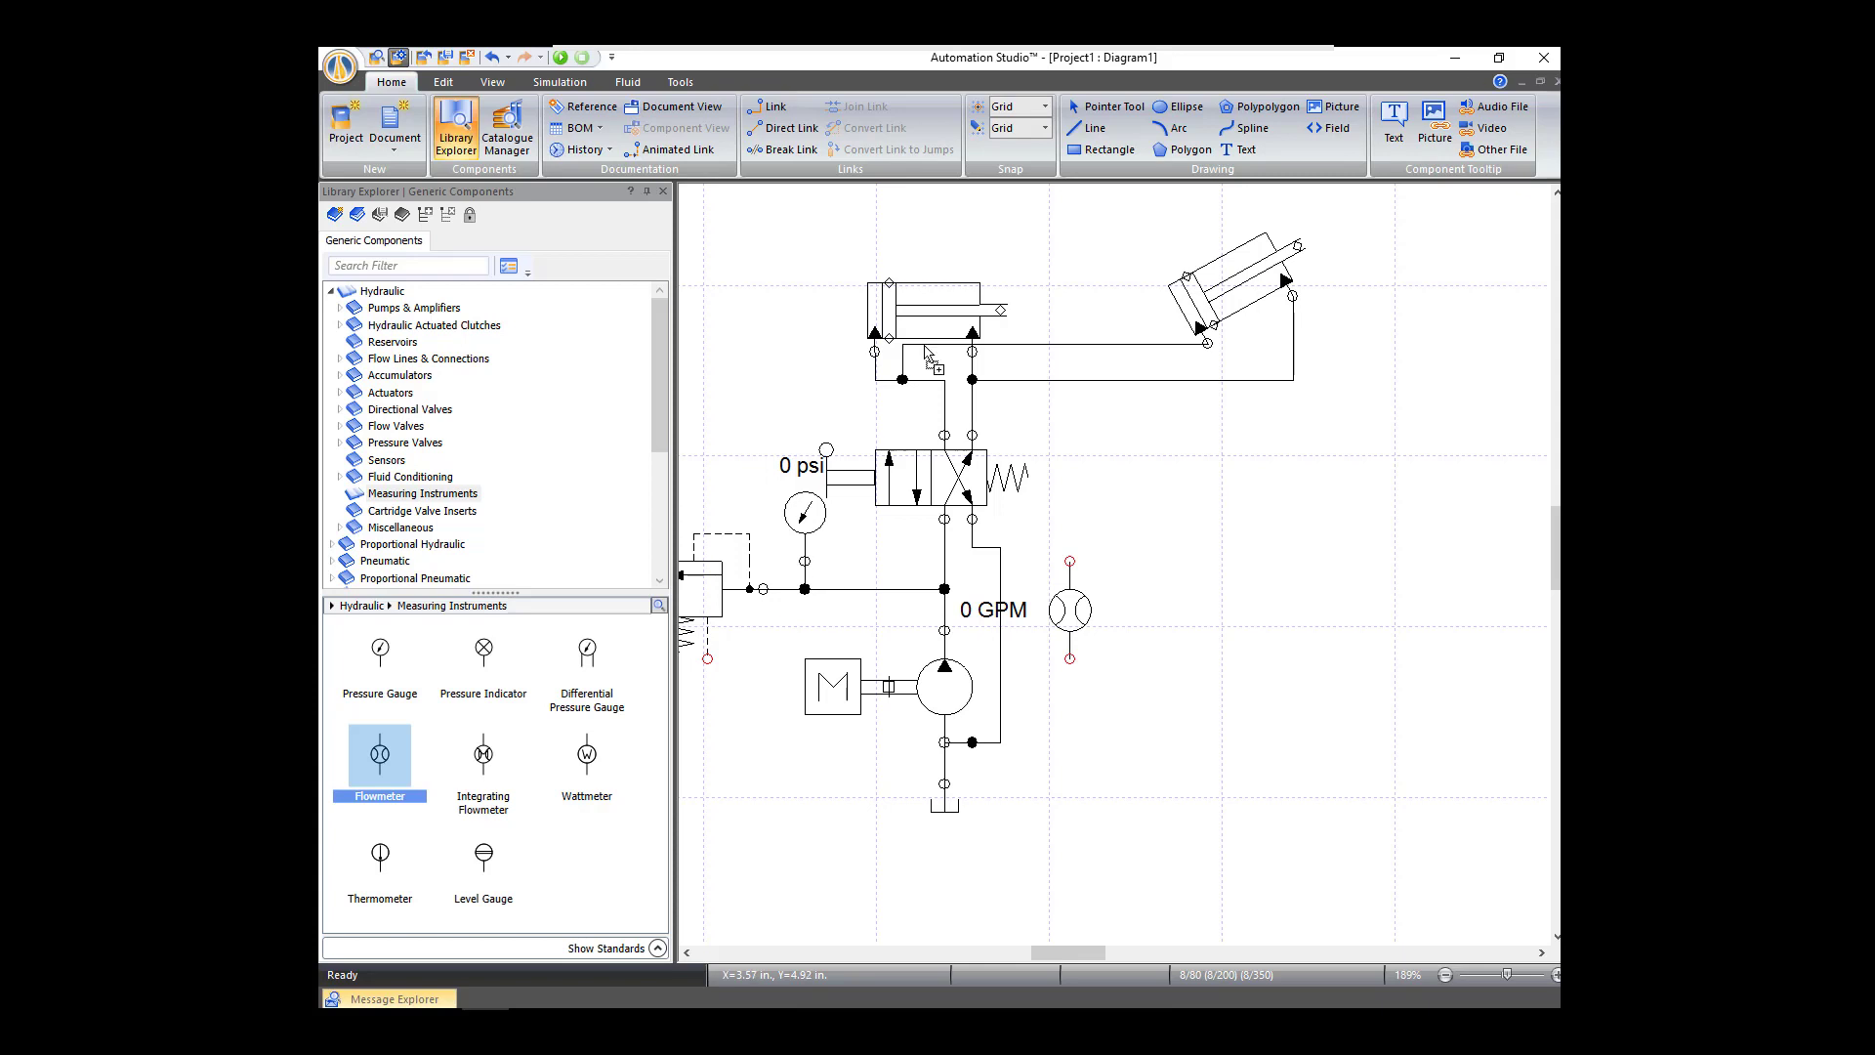
# Step: Move the pump, motor and reservoir together straight down to lengthen the pump's pressure line
pyautogui.click(1084, 106)
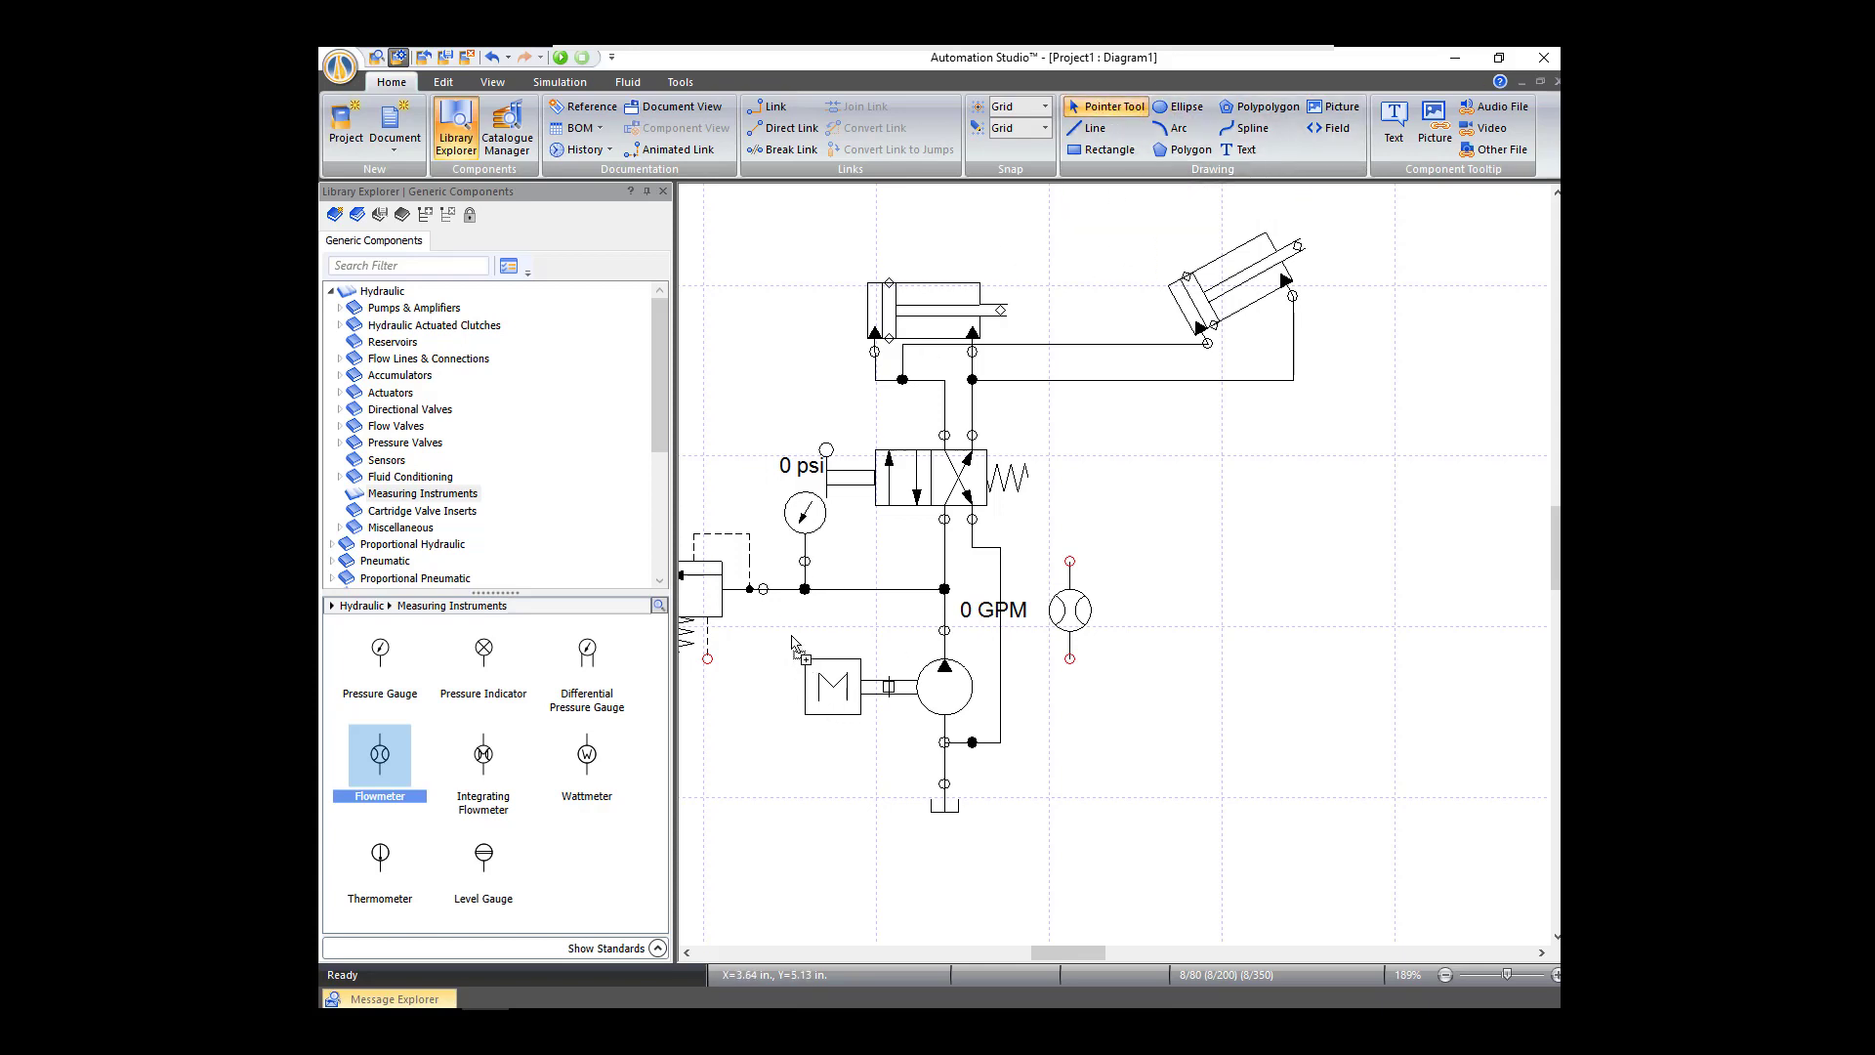
pyautogui.moveTo(1008, 847); pyautogui.dragTo(786, 610)
pyautogui.moveTo(947, 717); pyautogui.dragTo(944, 786)
pyautogui.press('Escape')
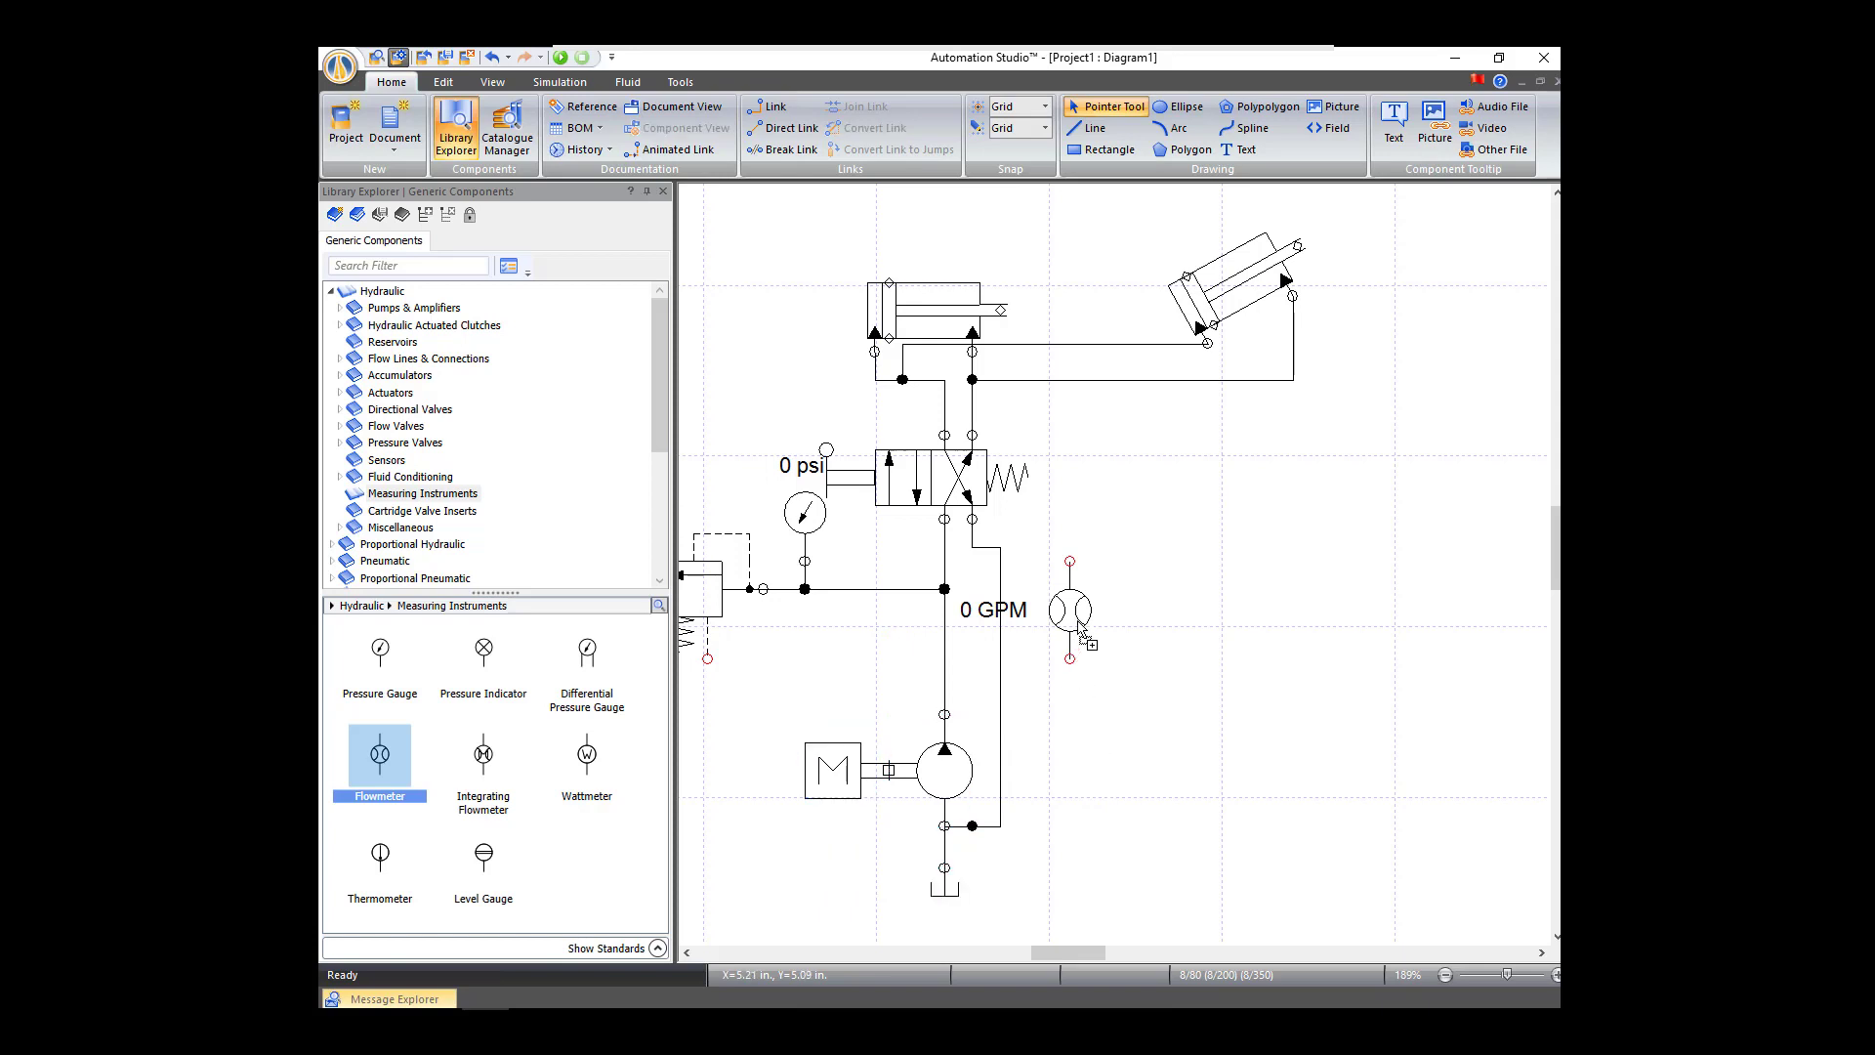
# Step: Move the flowmeter onto the pump's pressure line and shift the pump, motor and reservoir farther down
pyautogui.moveTo(1082, 621); pyautogui.dragTo(955, 663)
pyautogui.click(1251, 691)
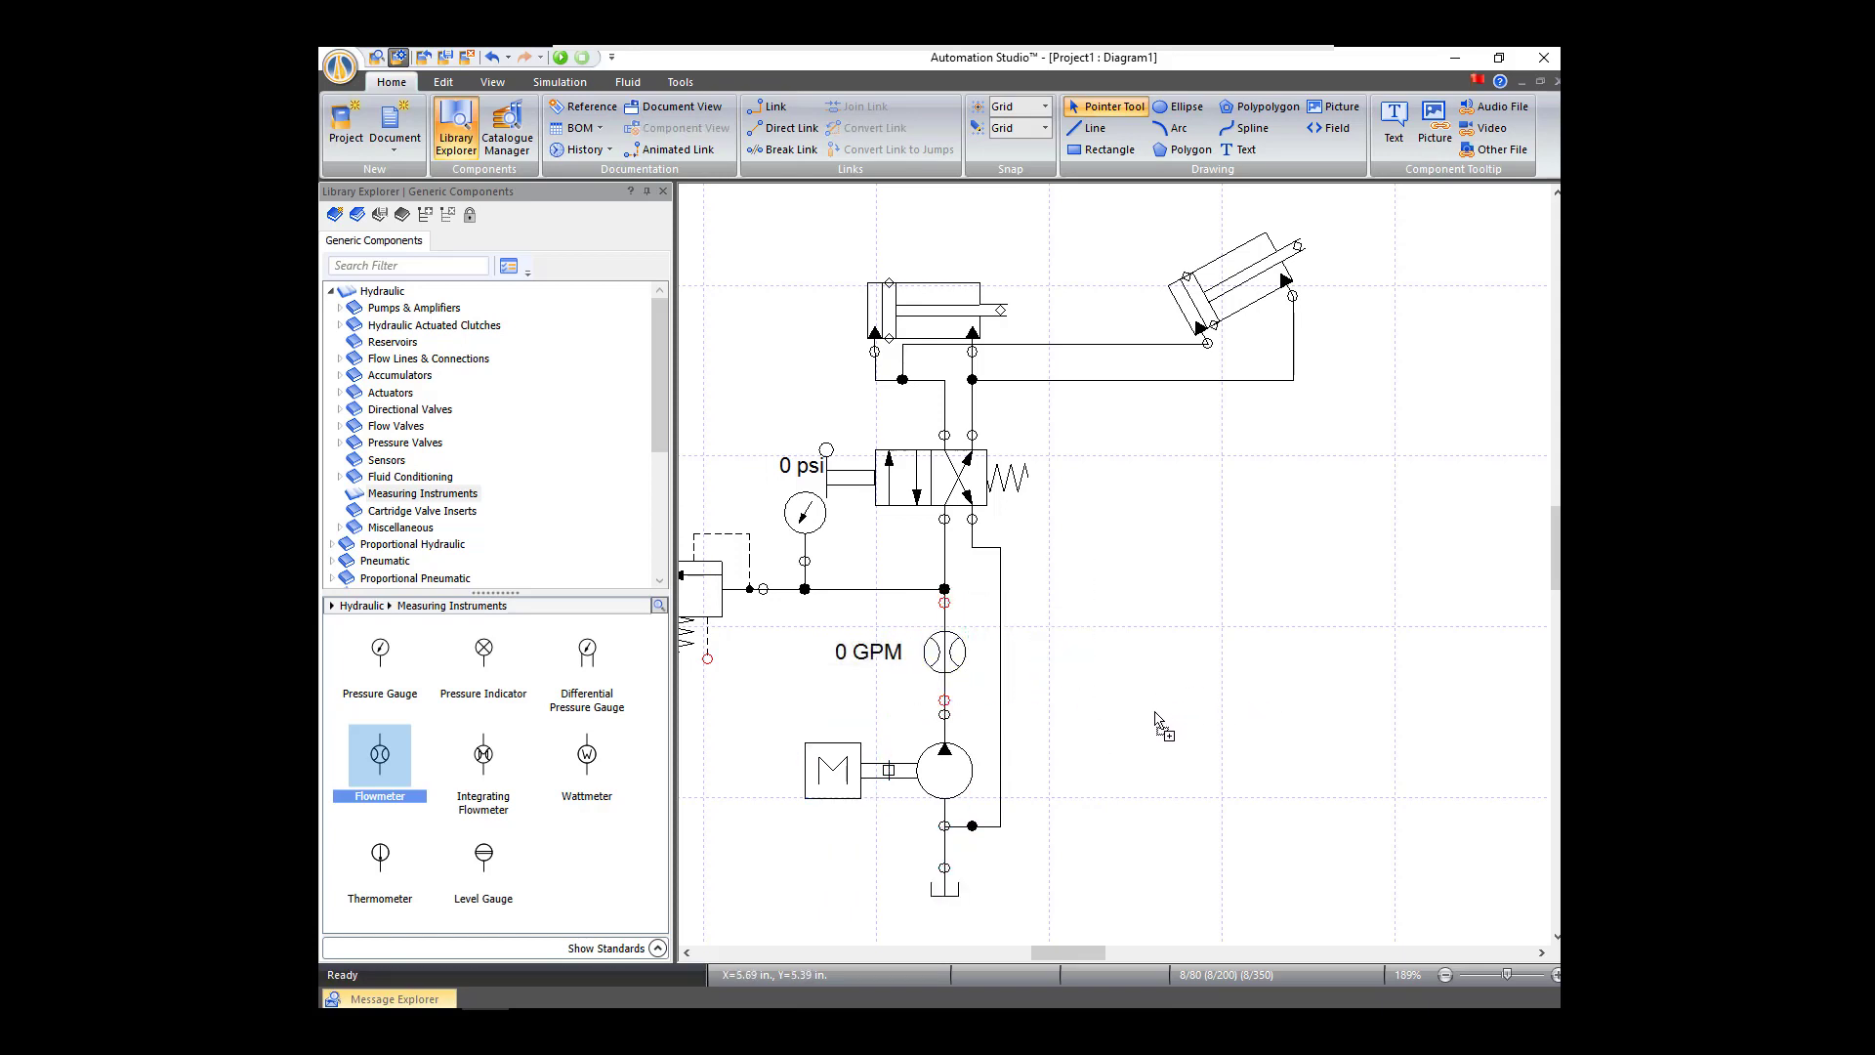
pyautogui.moveTo(840, 820); pyautogui.dragTo(1096, 942)
pyautogui.moveTo(946, 789); pyautogui.dragTo(946, 831)
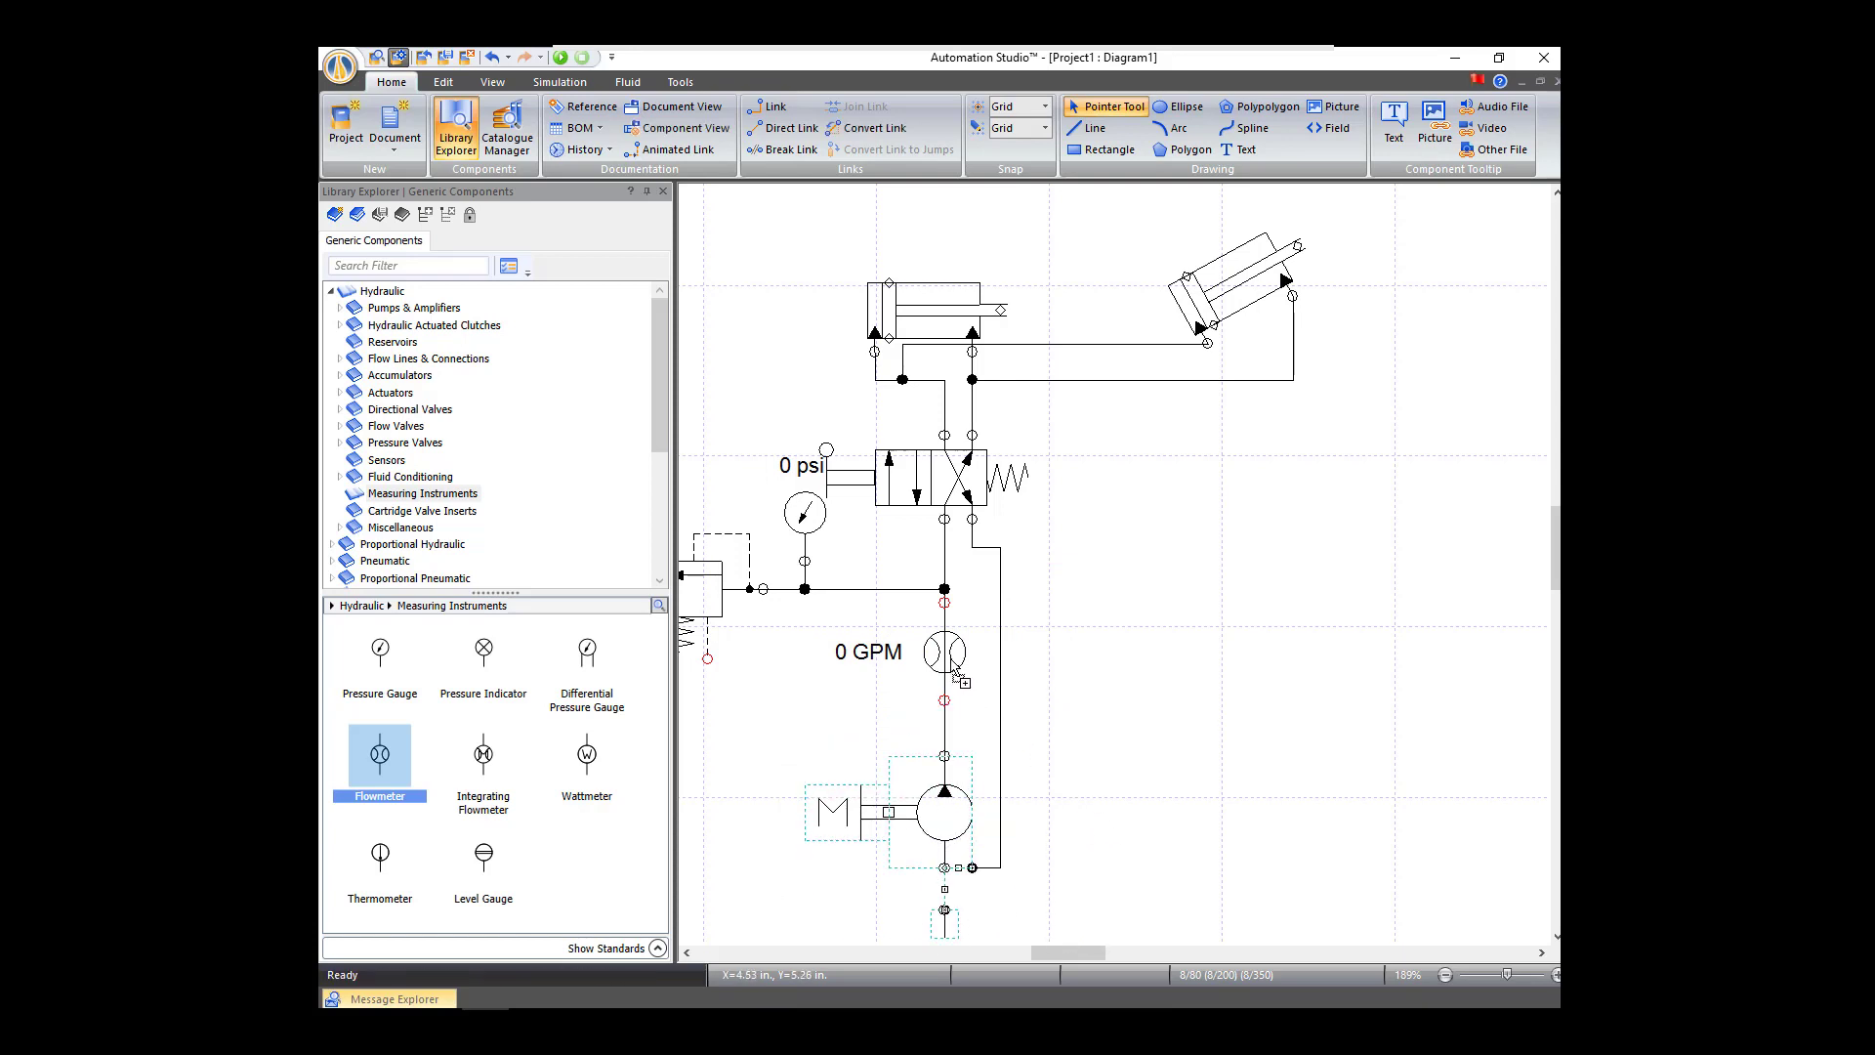
# Step: Shift the flowmeter slightly down and connect it in line between the pump outlet and the relief line junction, then close the component library
pyautogui.moveTo(952, 655)
pyautogui.mouseDown()
pyautogui.moveTo(878, 674)
pyautogui.moveTo(898, 701)
pyautogui.moveTo(952, 656)
pyautogui.mouseUp()
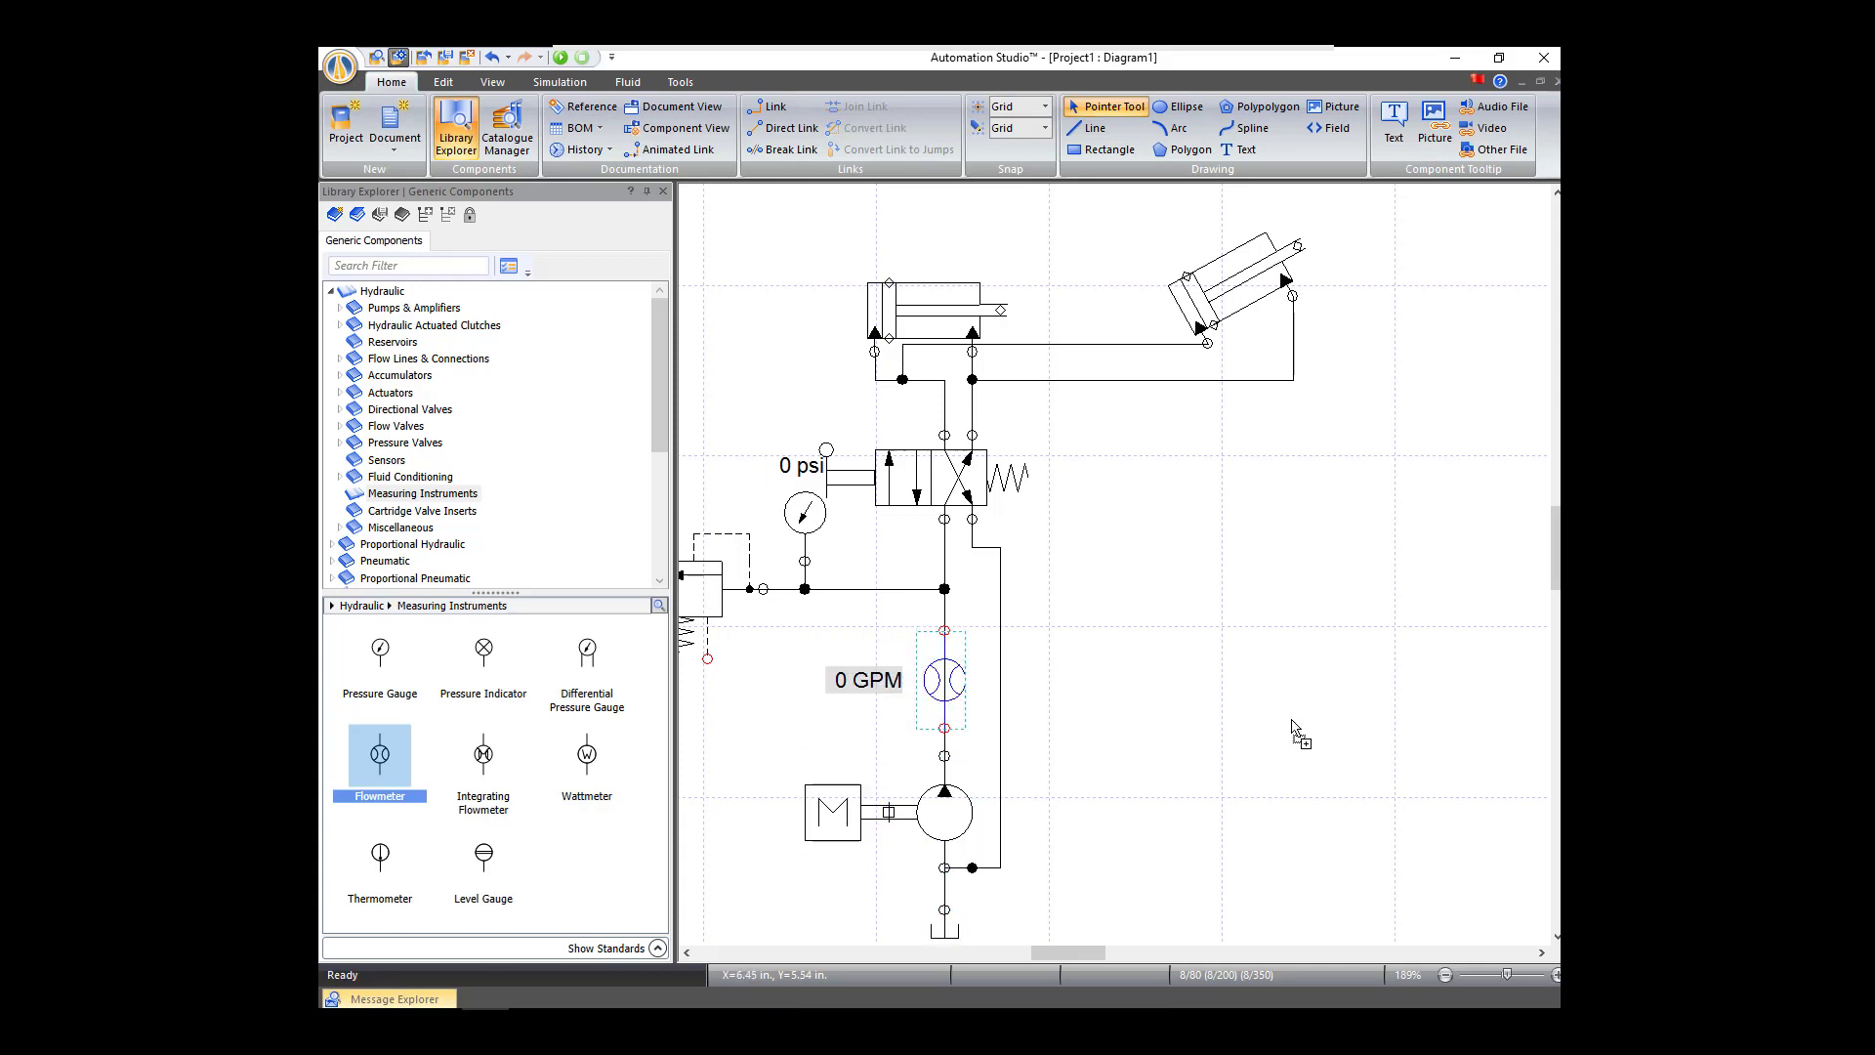
pyautogui.click(1240, 735)
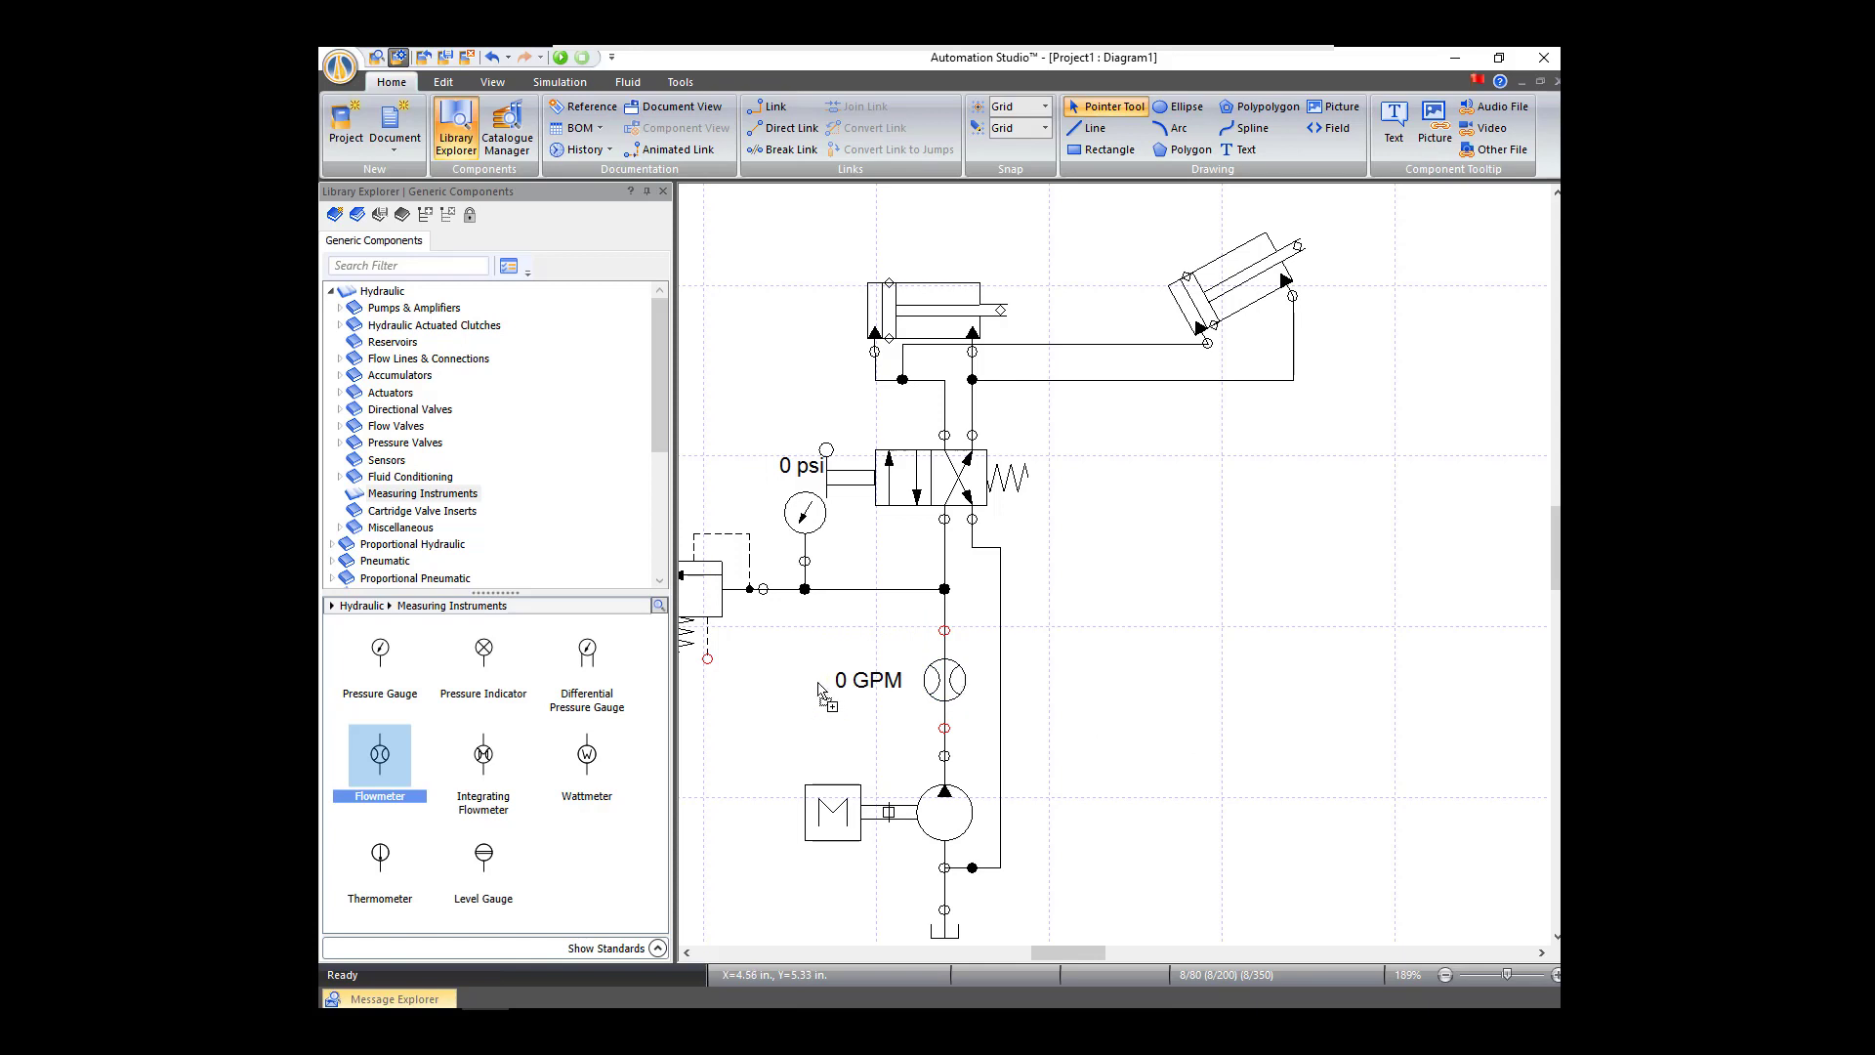
pyautogui.moveTo(964, 691)
pyautogui.mouseDown()
pyautogui.moveTo(874, 693)
pyautogui.moveTo(955, 692)
pyautogui.mouseUp()
pyautogui.click(664, 192)
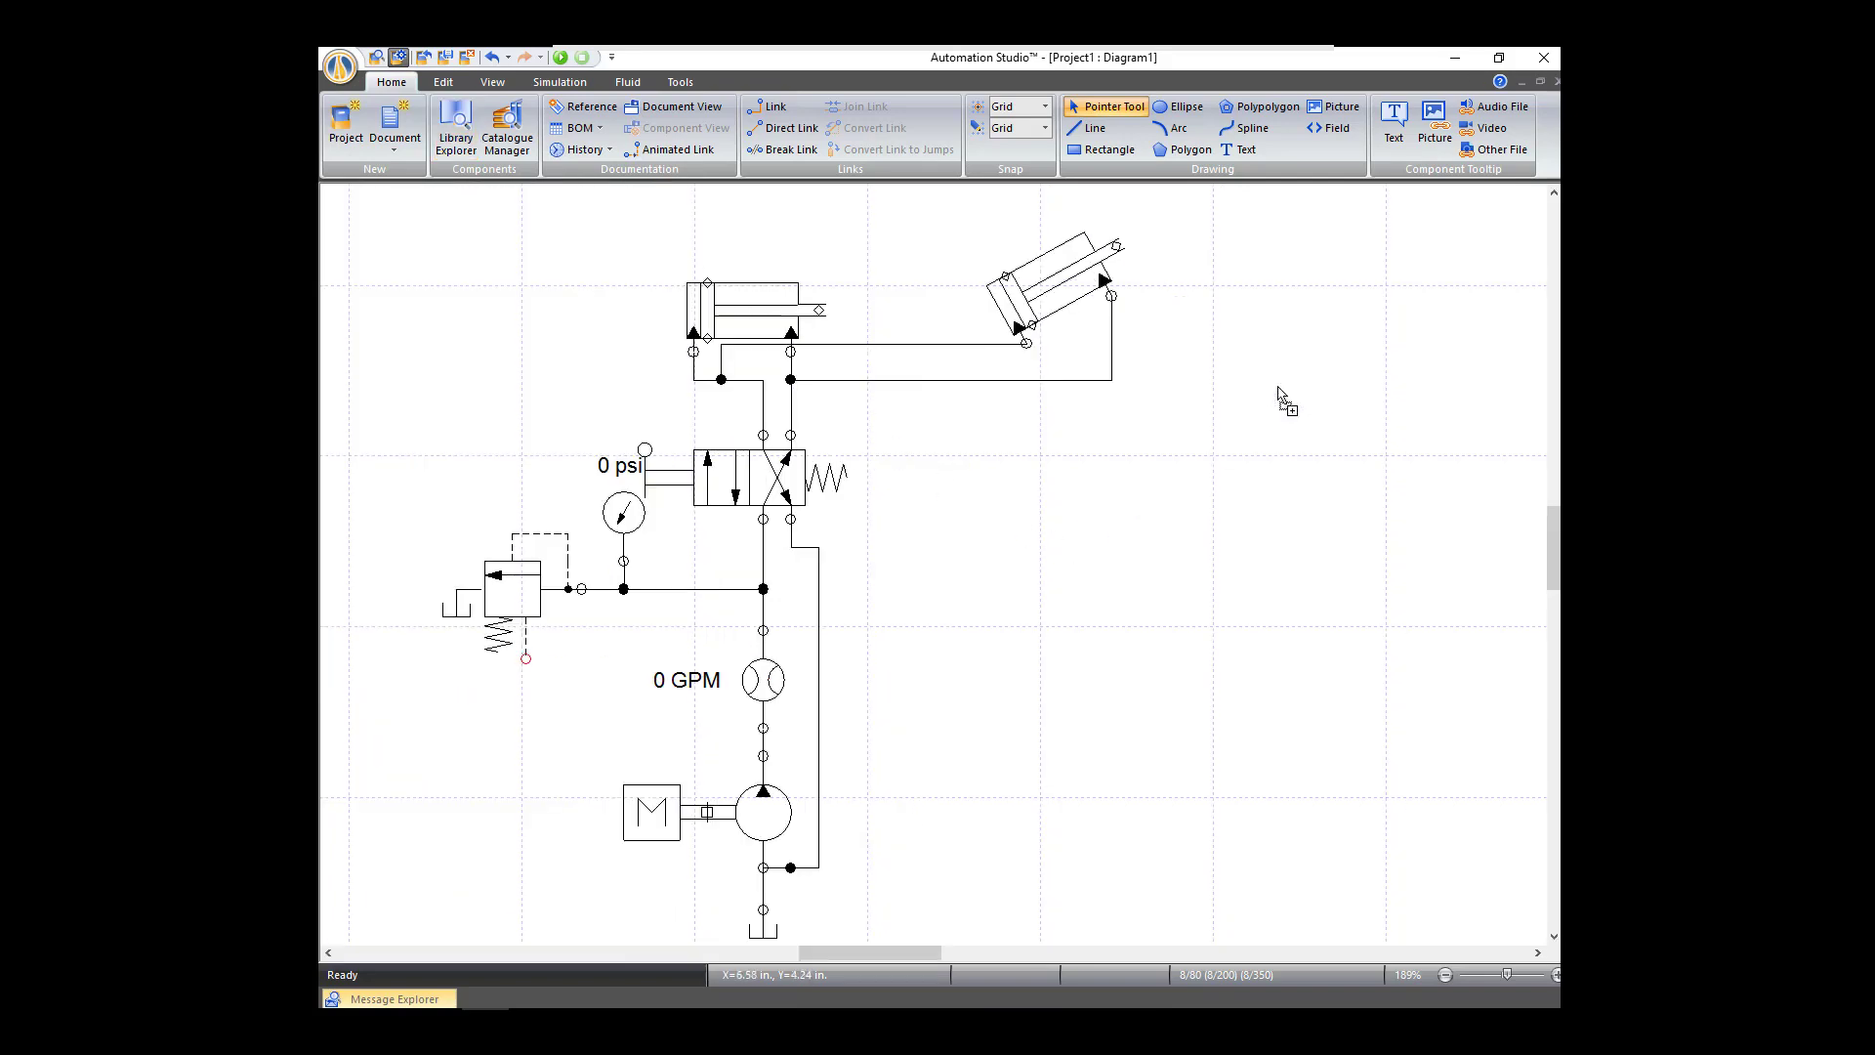
# Step: Add the Save Project As command from the File commands to the Quick Access Toolbar
pyautogui.moveTo(1271, 92); pyautogui.dragTo(1251, 49)
pyautogui.click(612, 59)
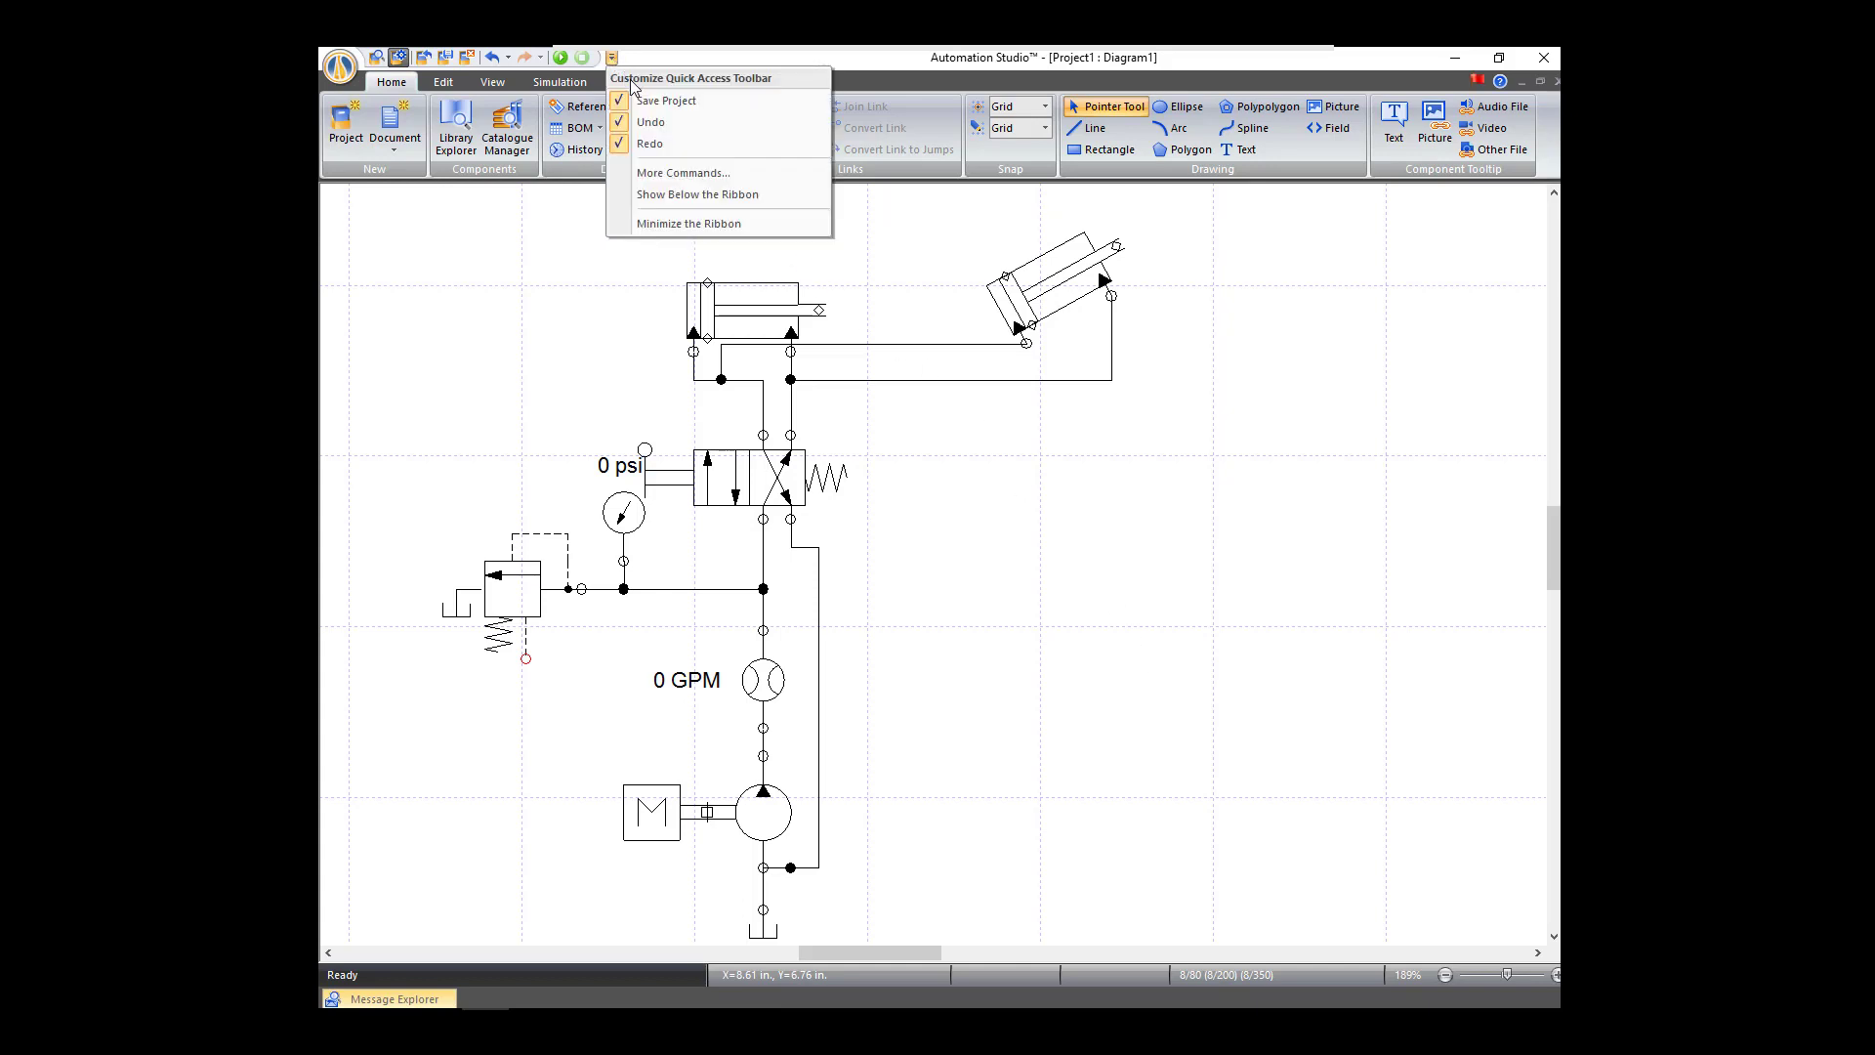
pyautogui.click(677, 173)
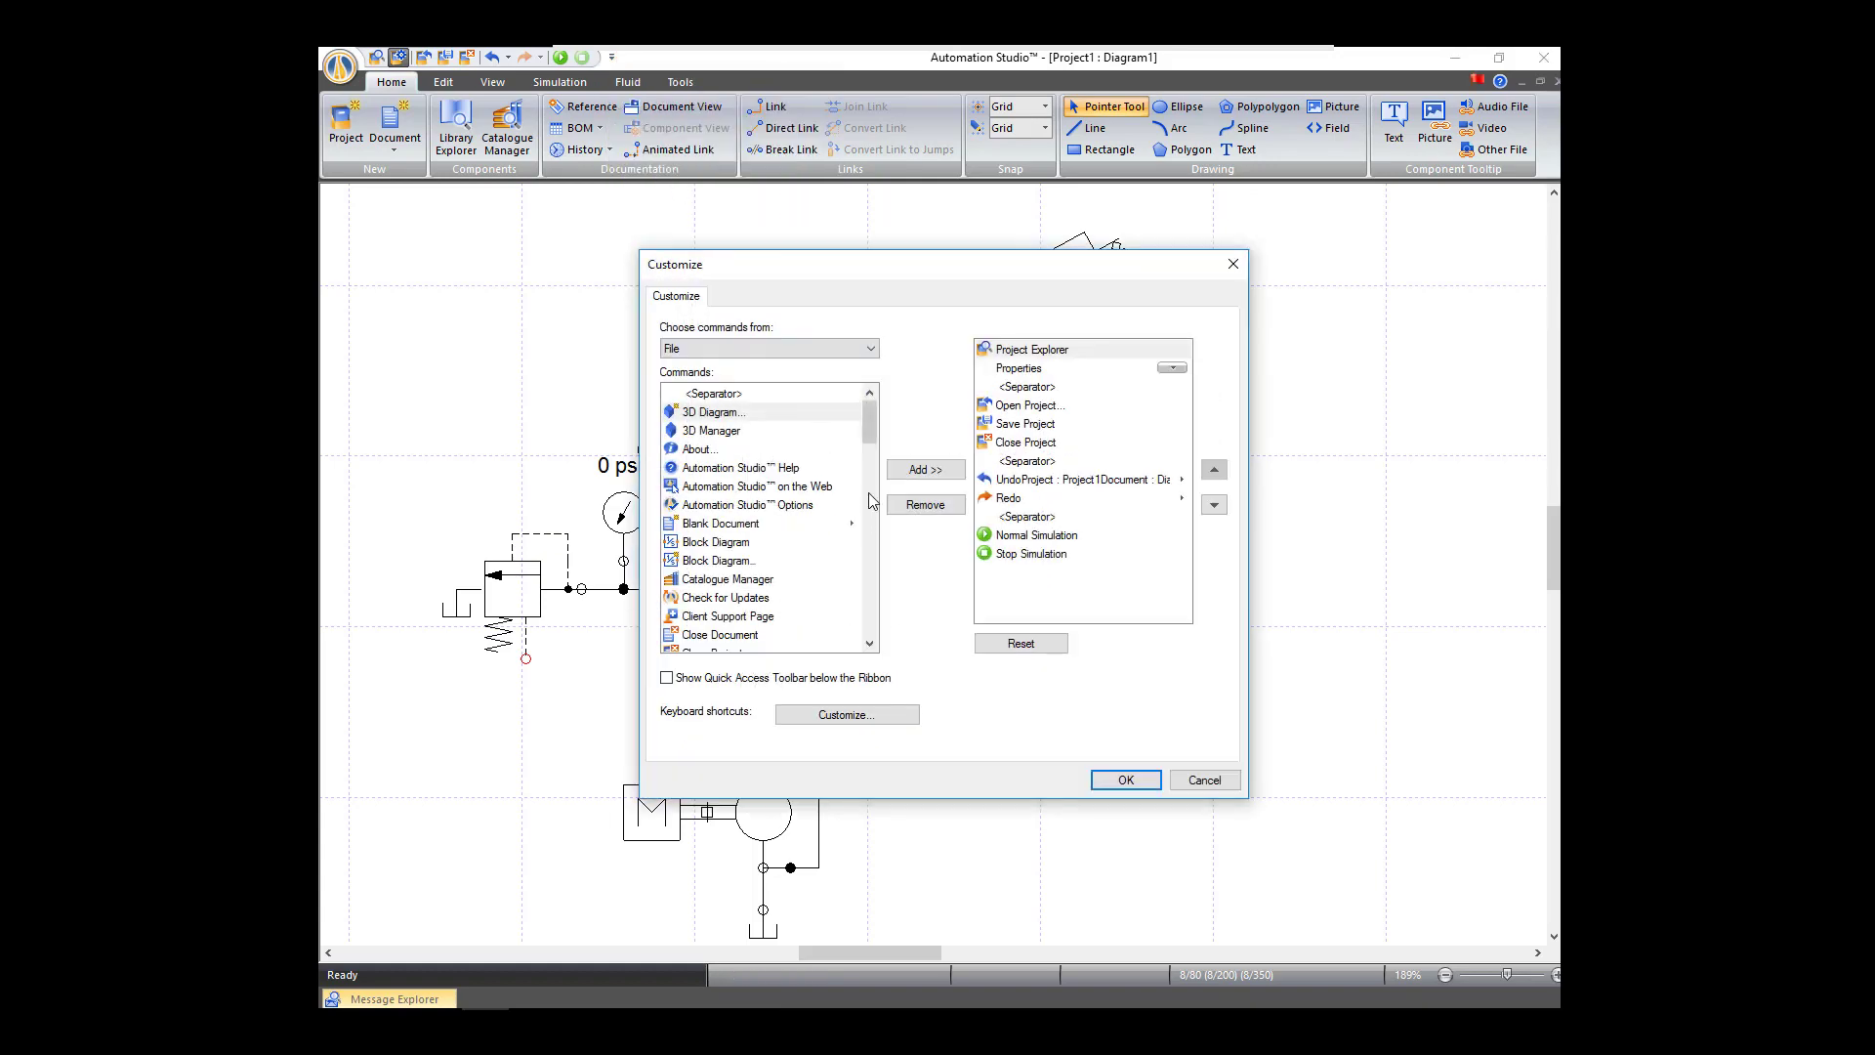
pyautogui.moveTo(869, 422); pyautogui.dragTo(853, 642)
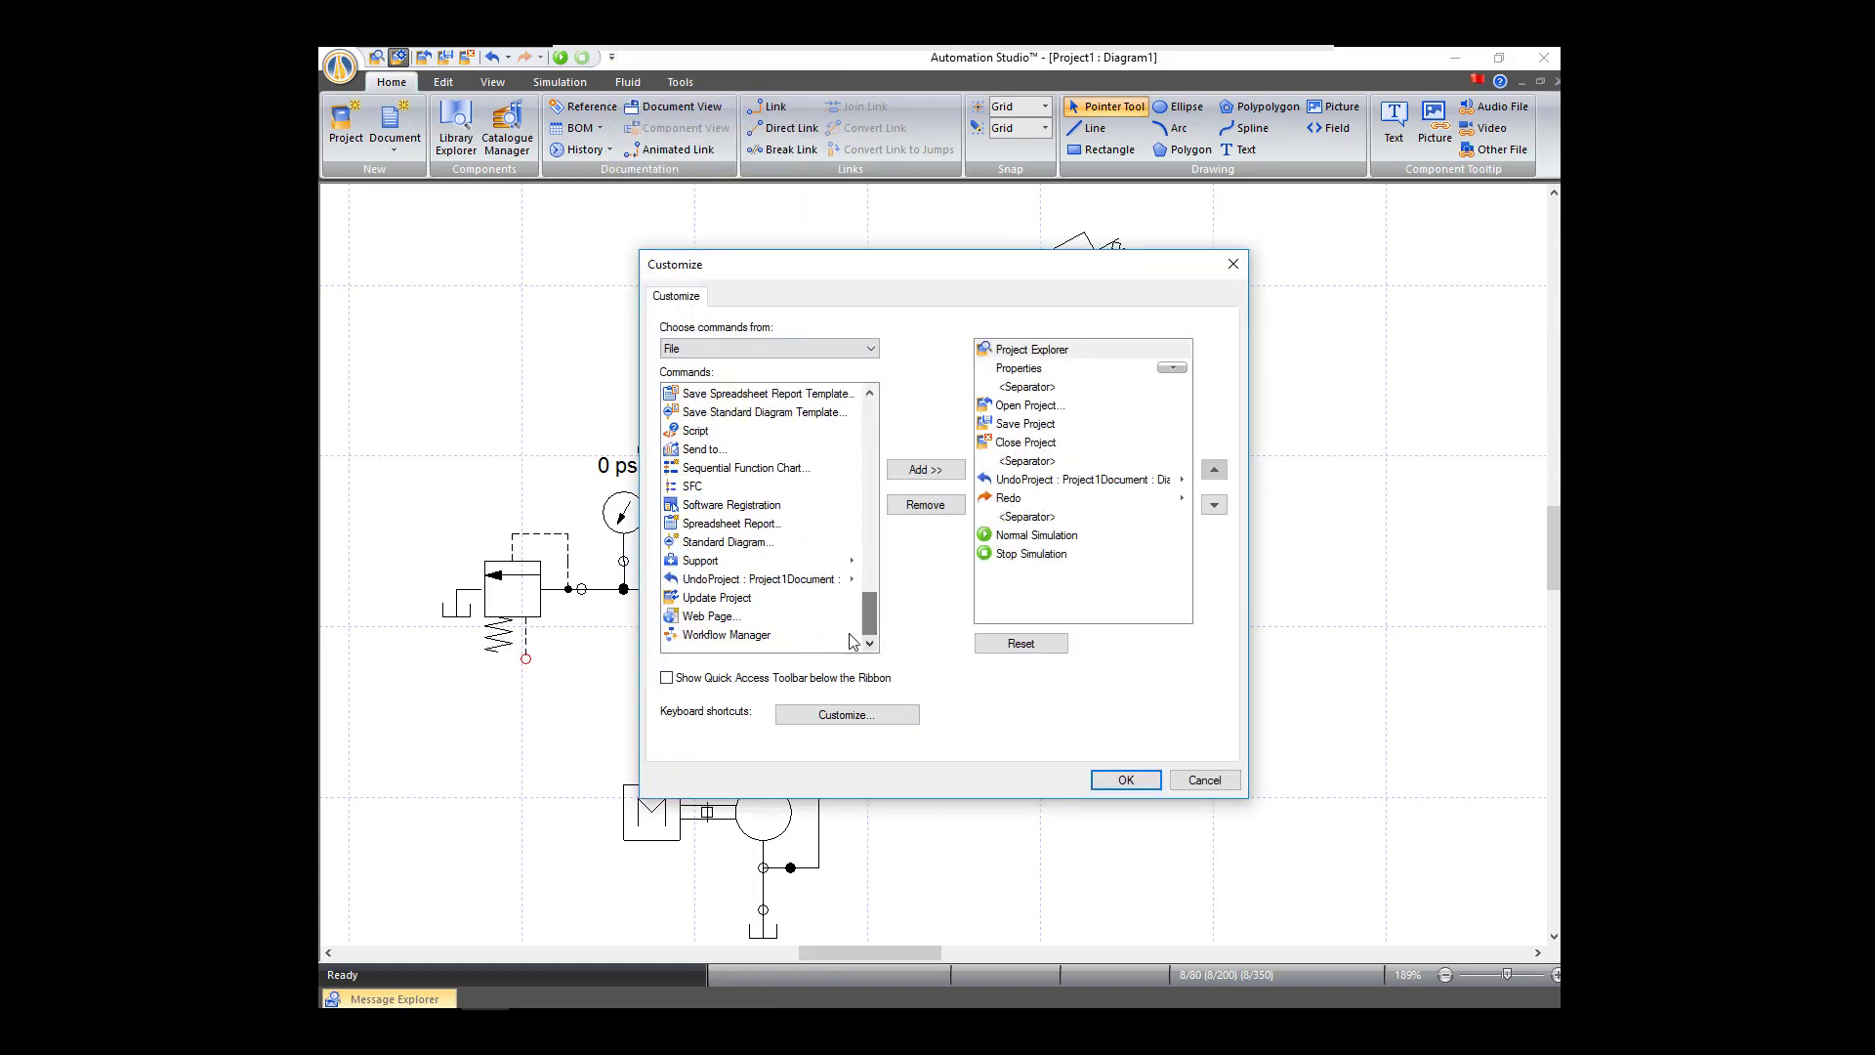
pyautogui.scroll(3, 870, 615)
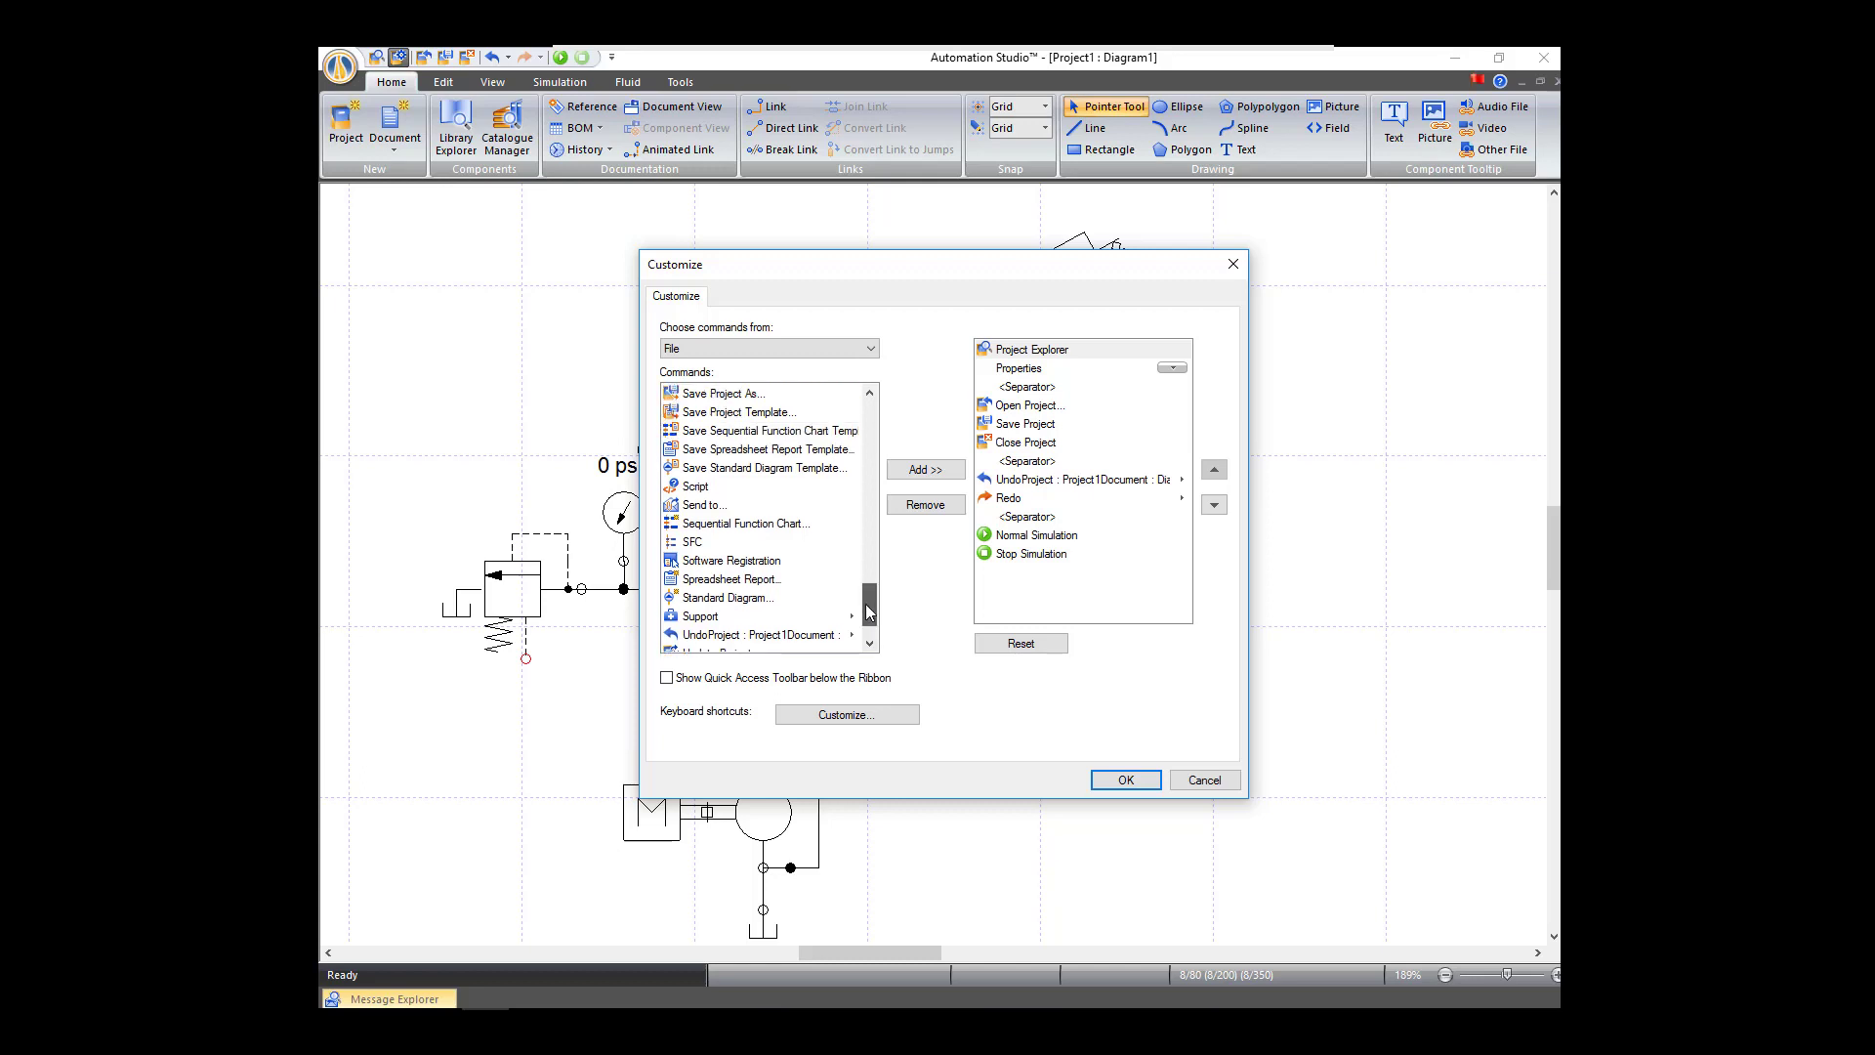
pyautogui.click(724, 472)
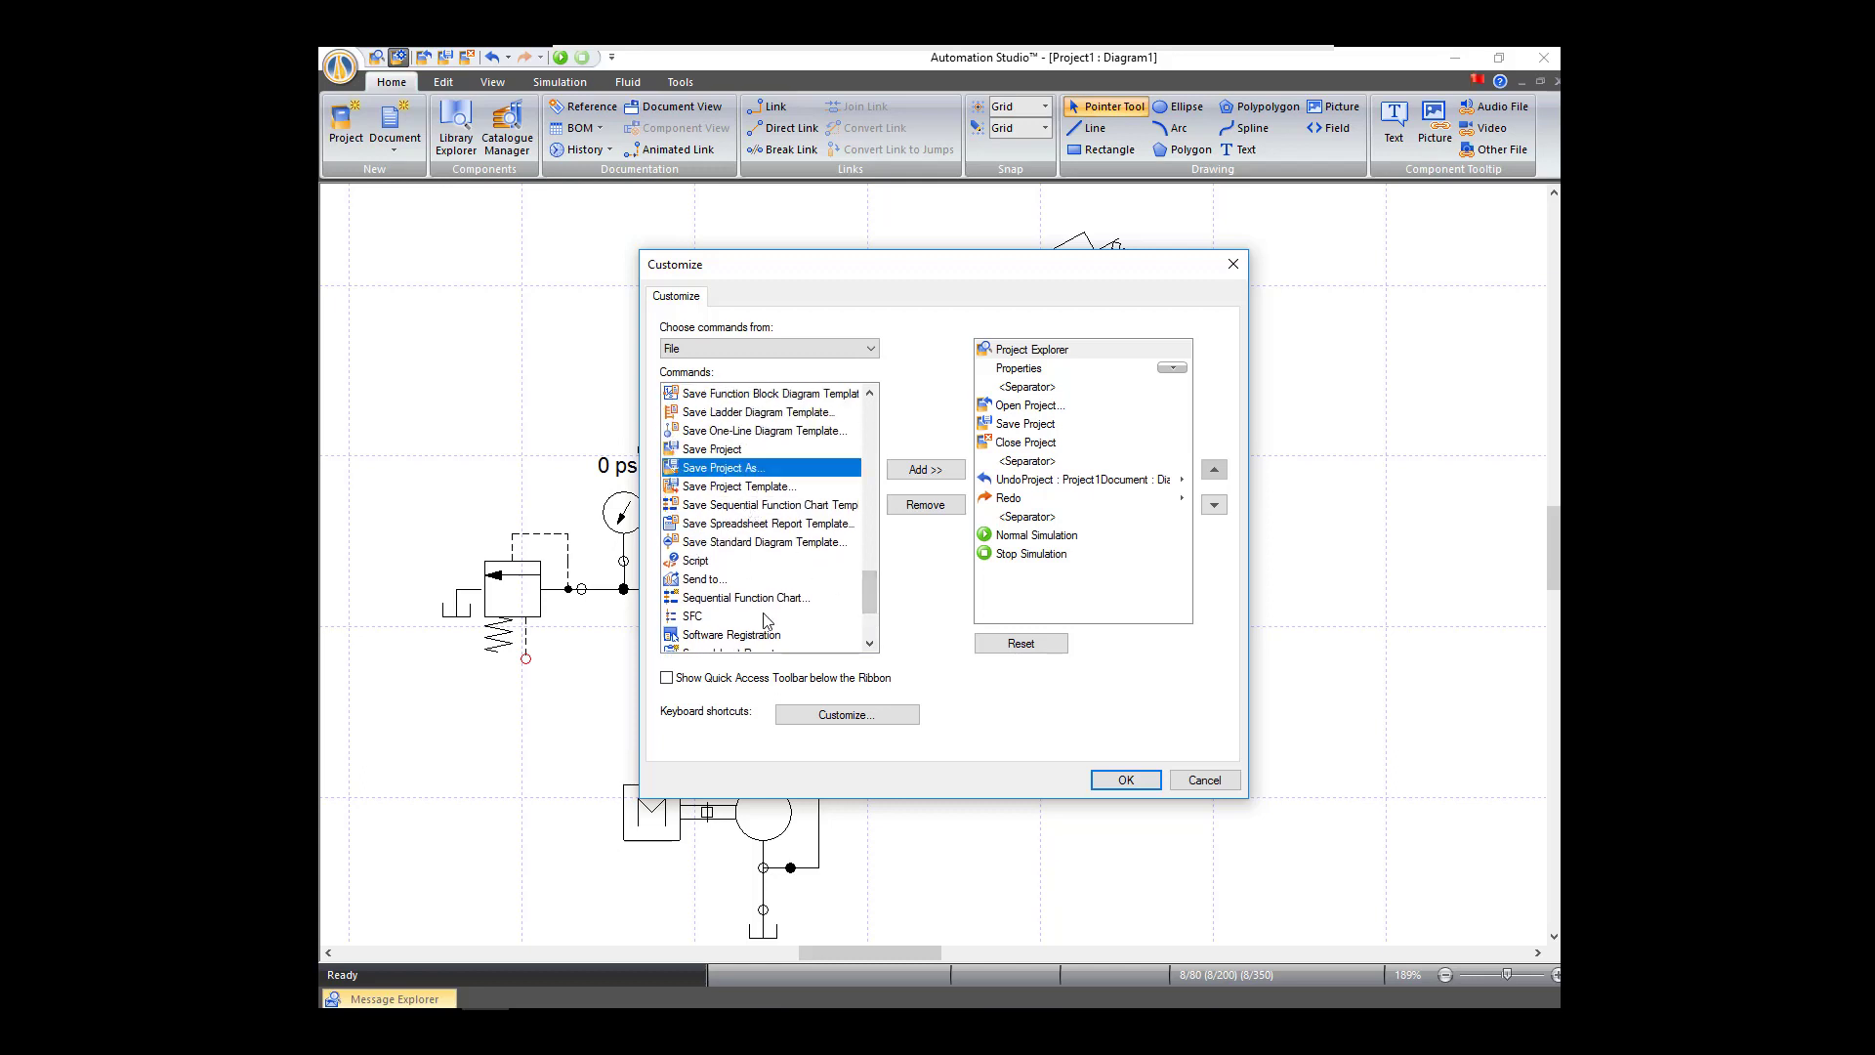
pyautogui.click(925, 470)
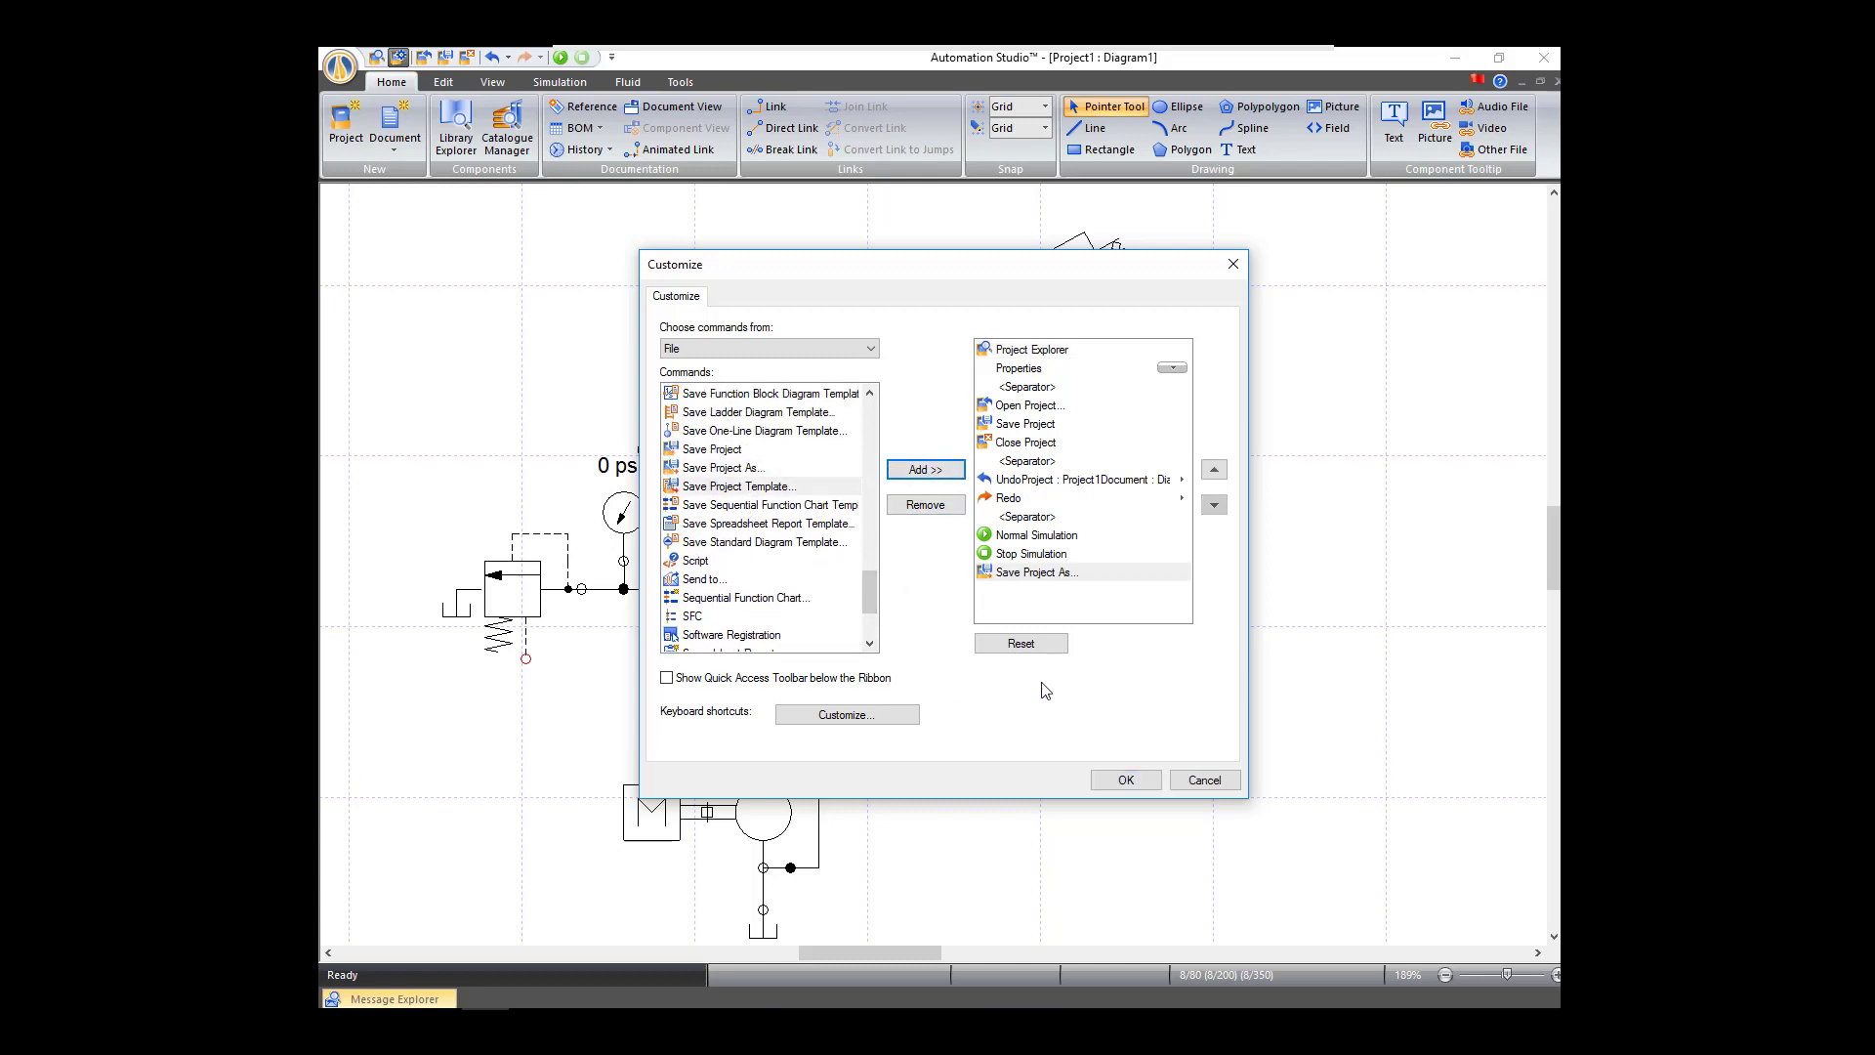
pyautogui.click(1148, 781)
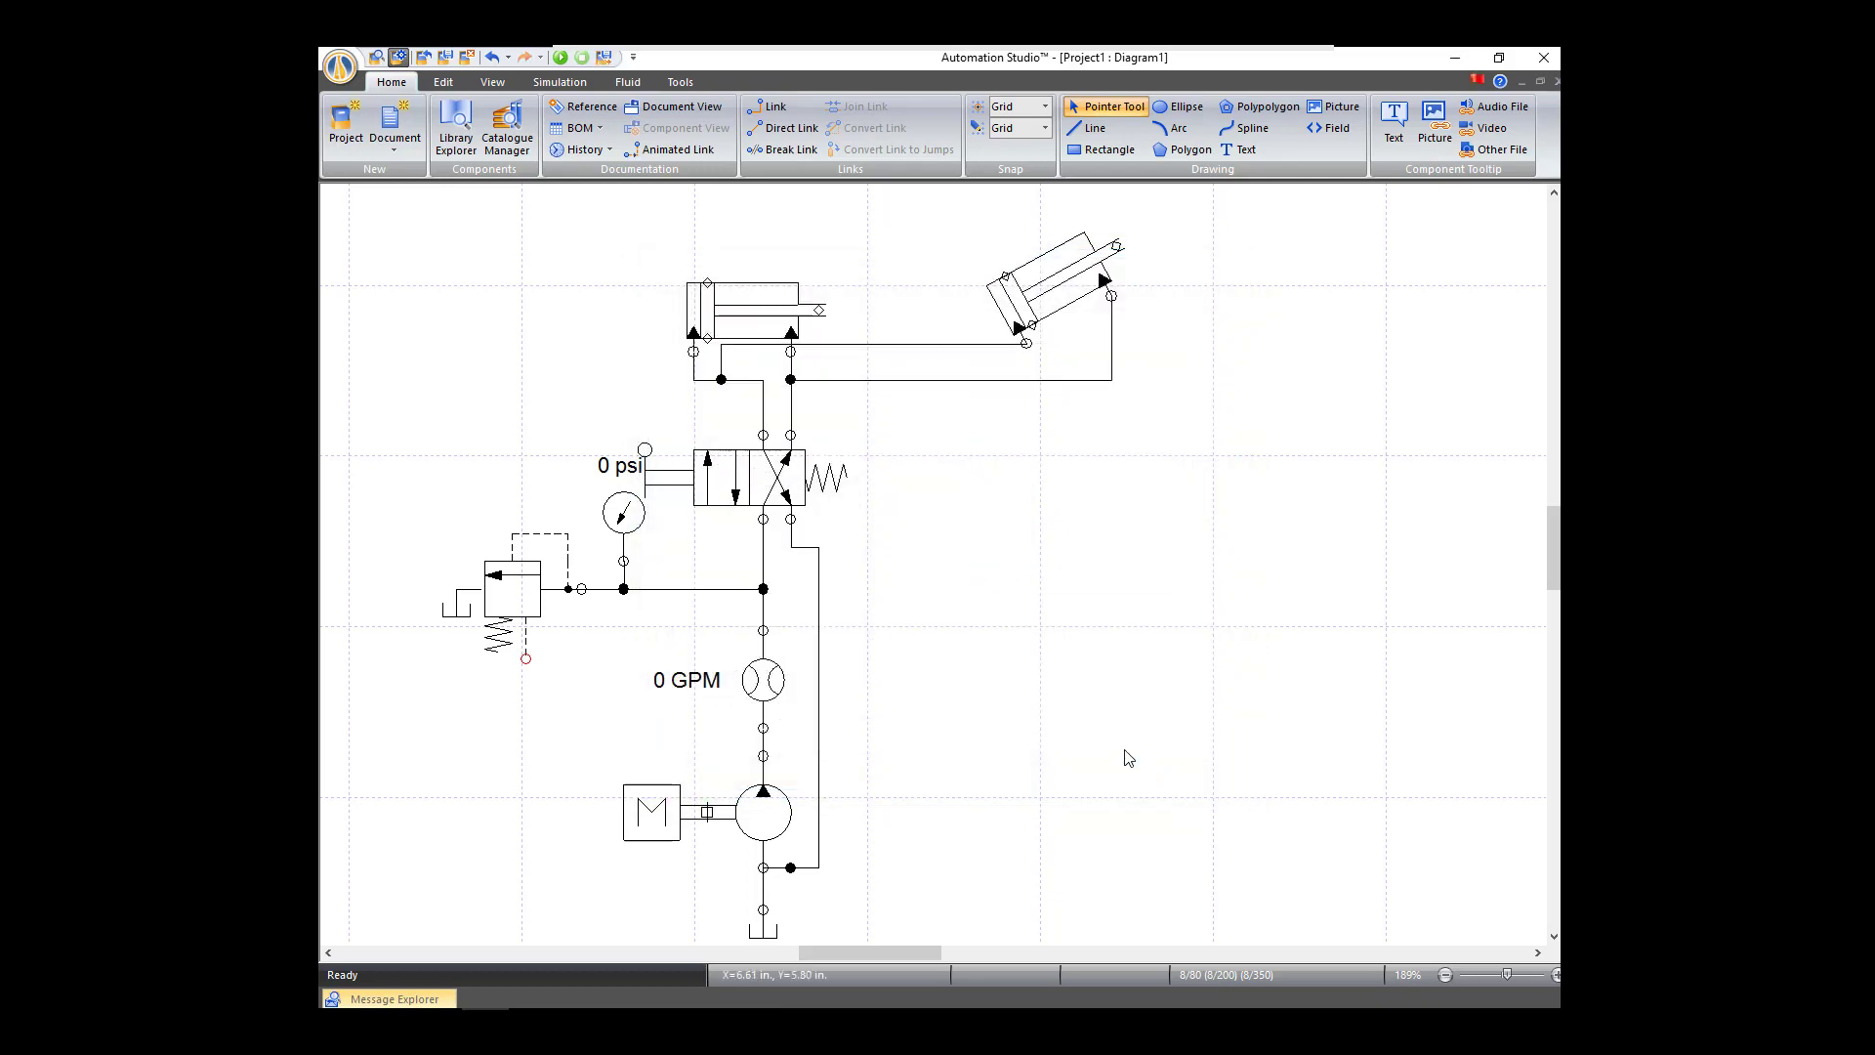
# Step: Try to save the project as Hydraulic 1 directly under This PC
pyautogui.click(604, 57)
pyautogui.click(391, 270)
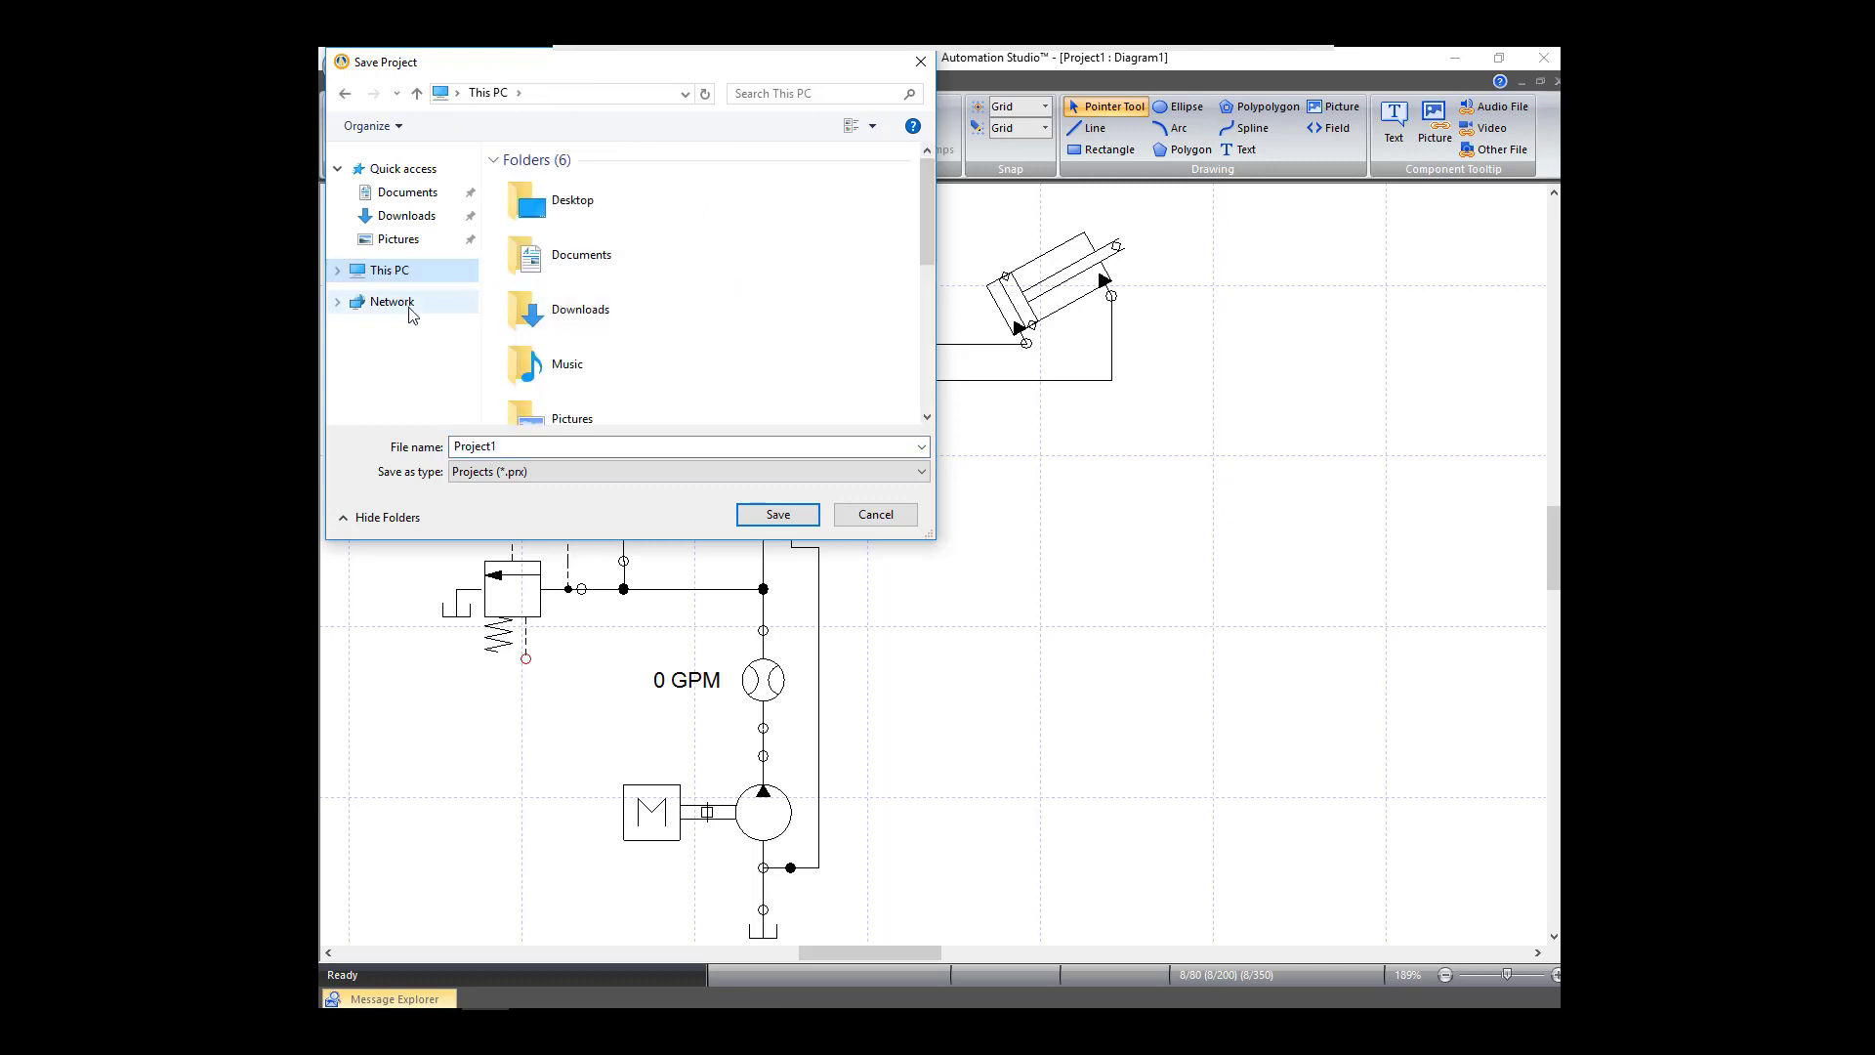
pyautogui.scroll(-3, 617, 352)
pyautogui.click(622, 409)
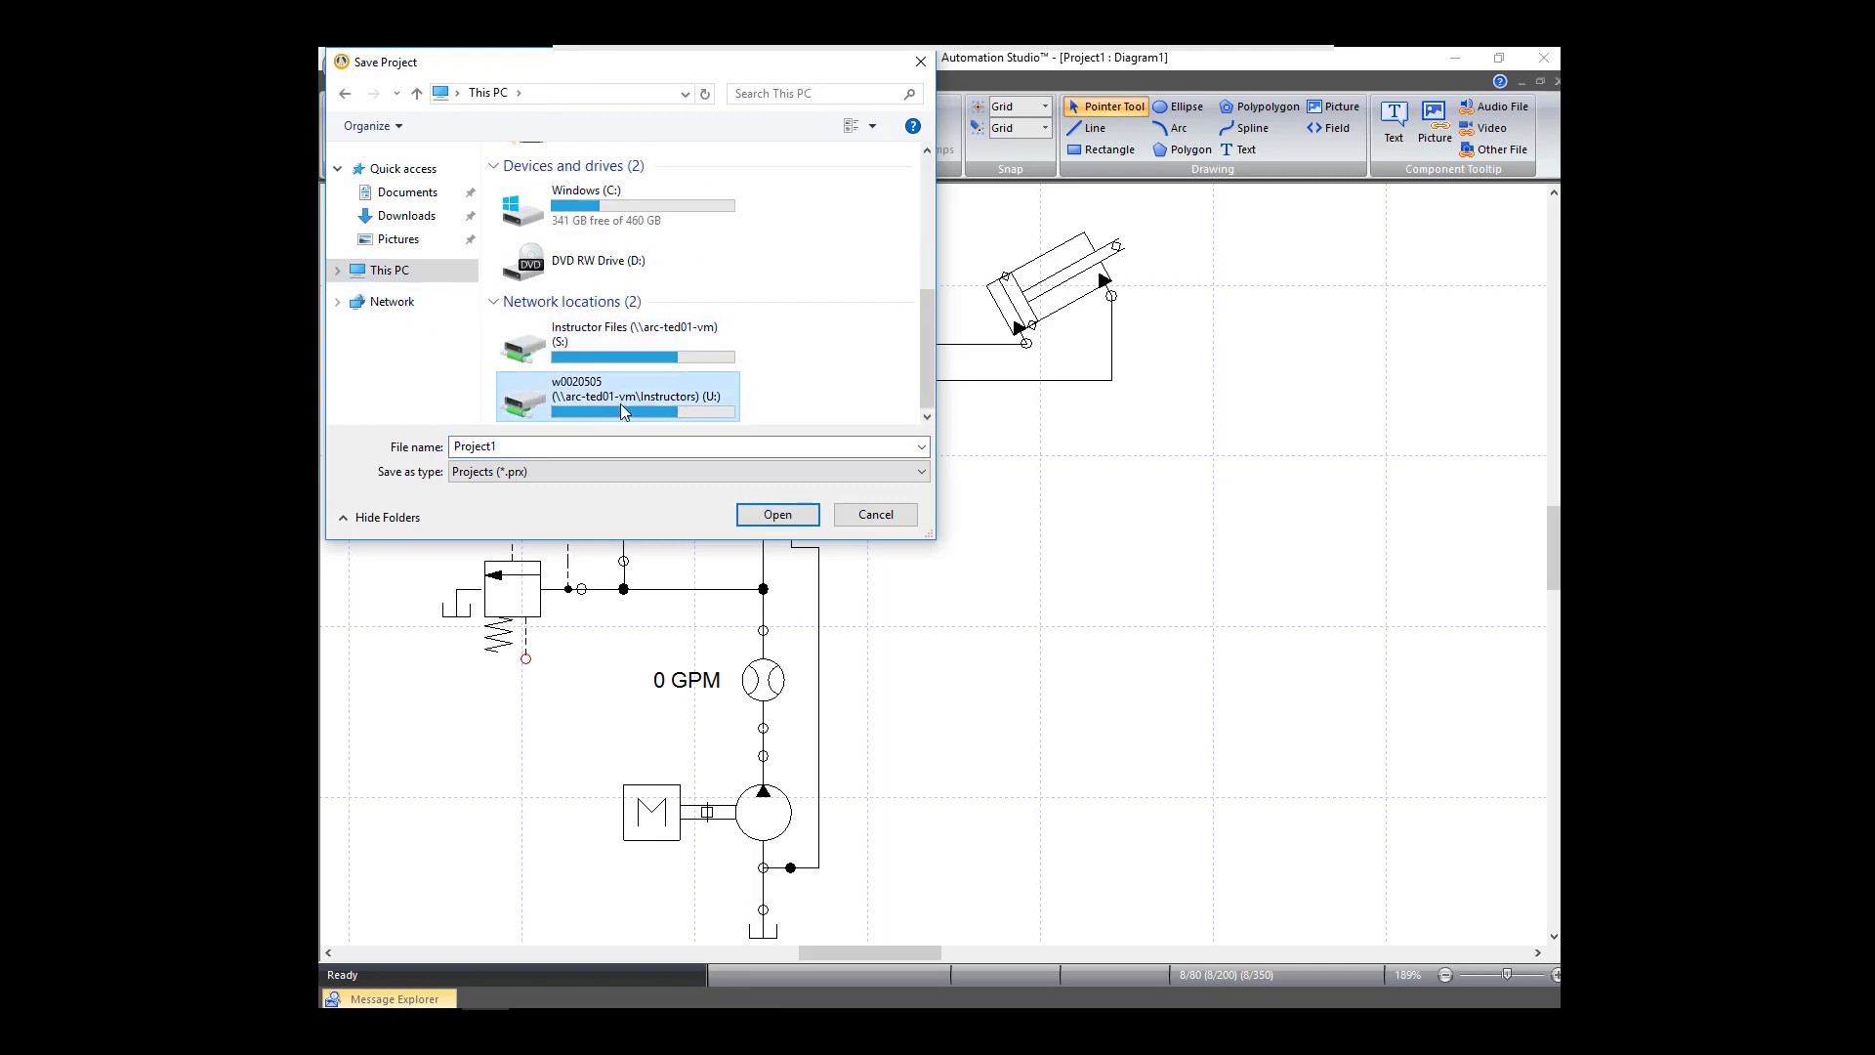
pyautogui.doubleClick(455, 447)
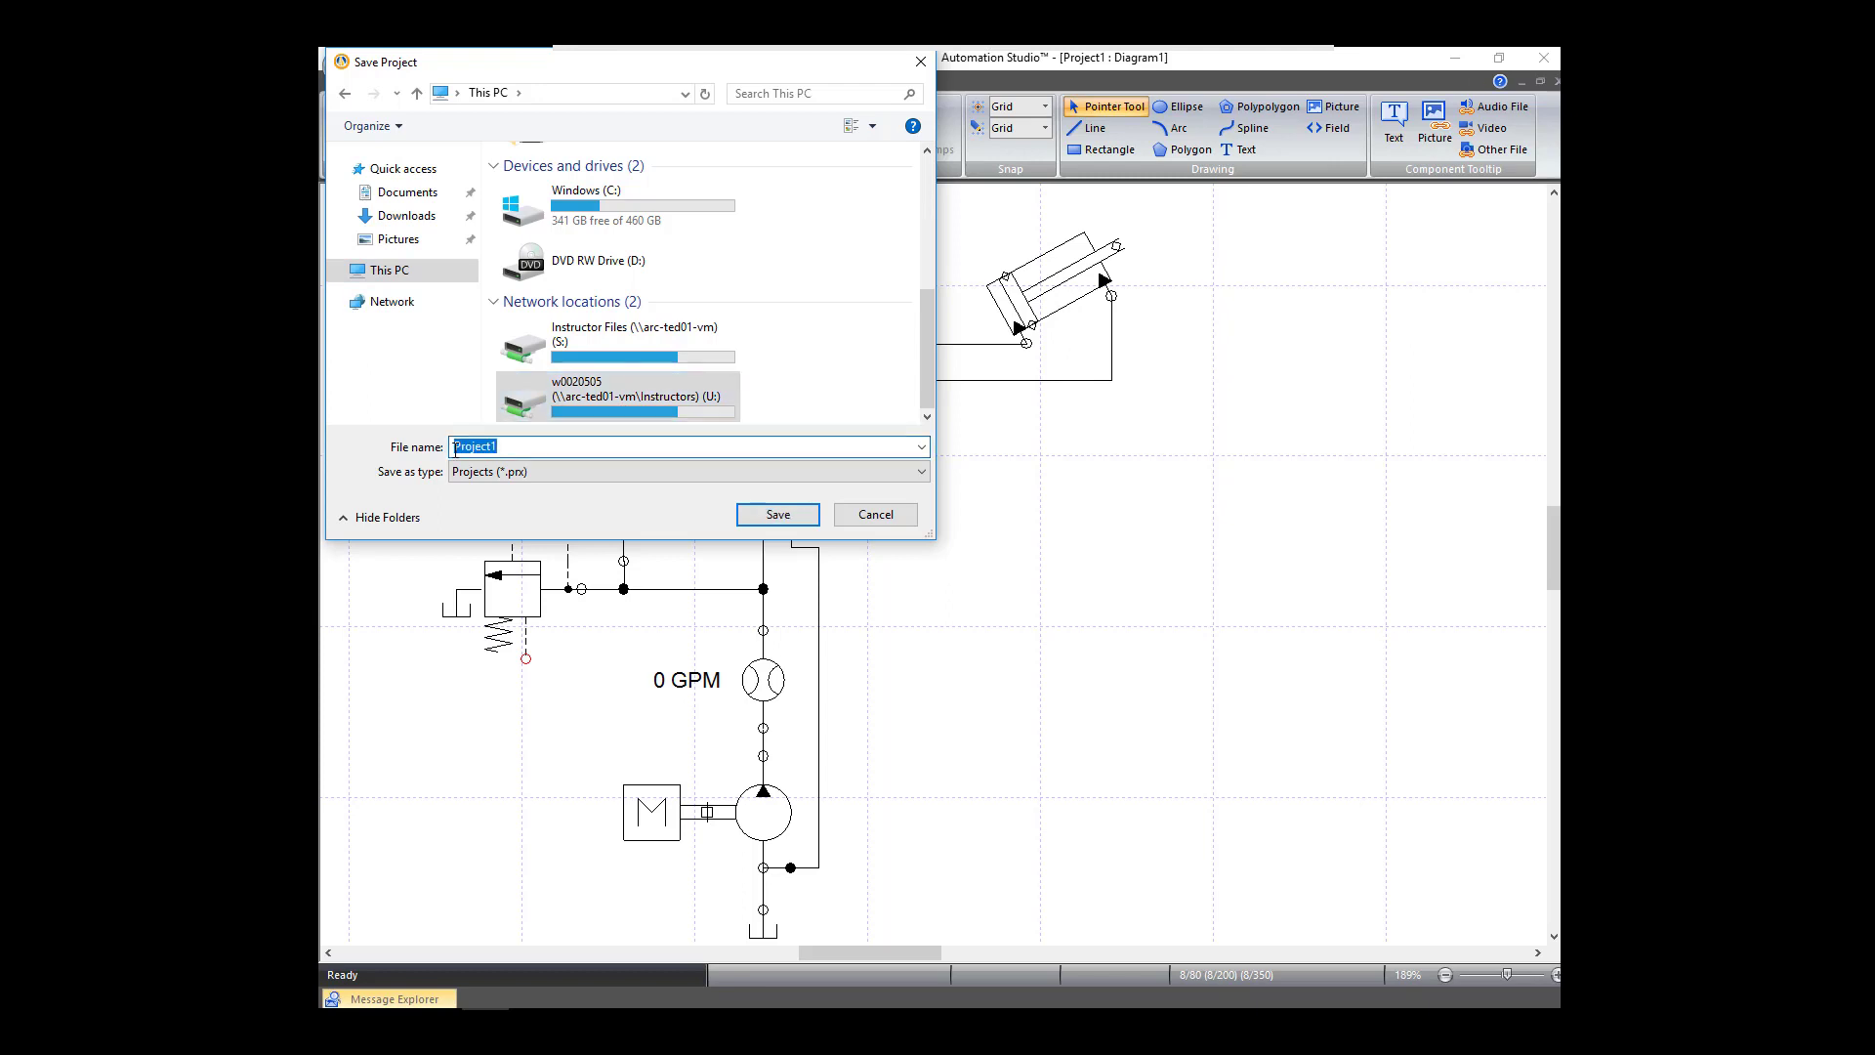
pyautogui.write('Fly')
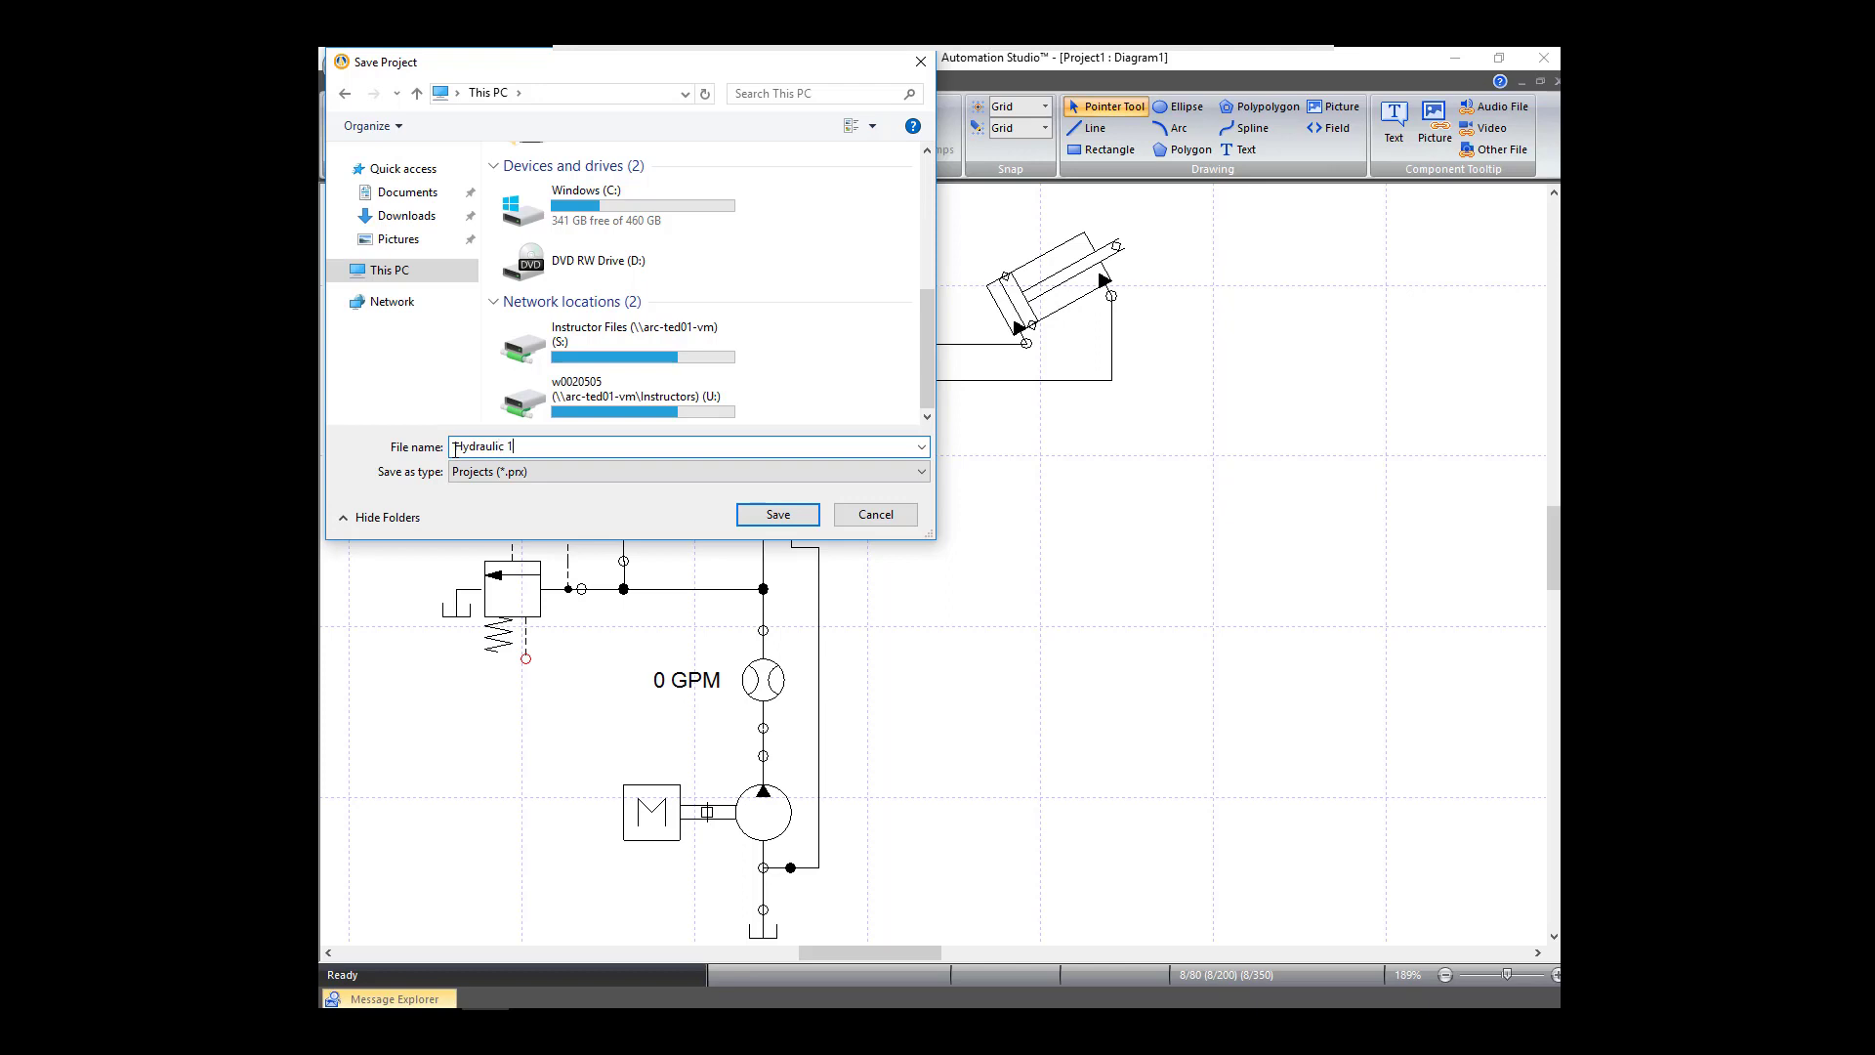
pyautogui.click(778, 515)
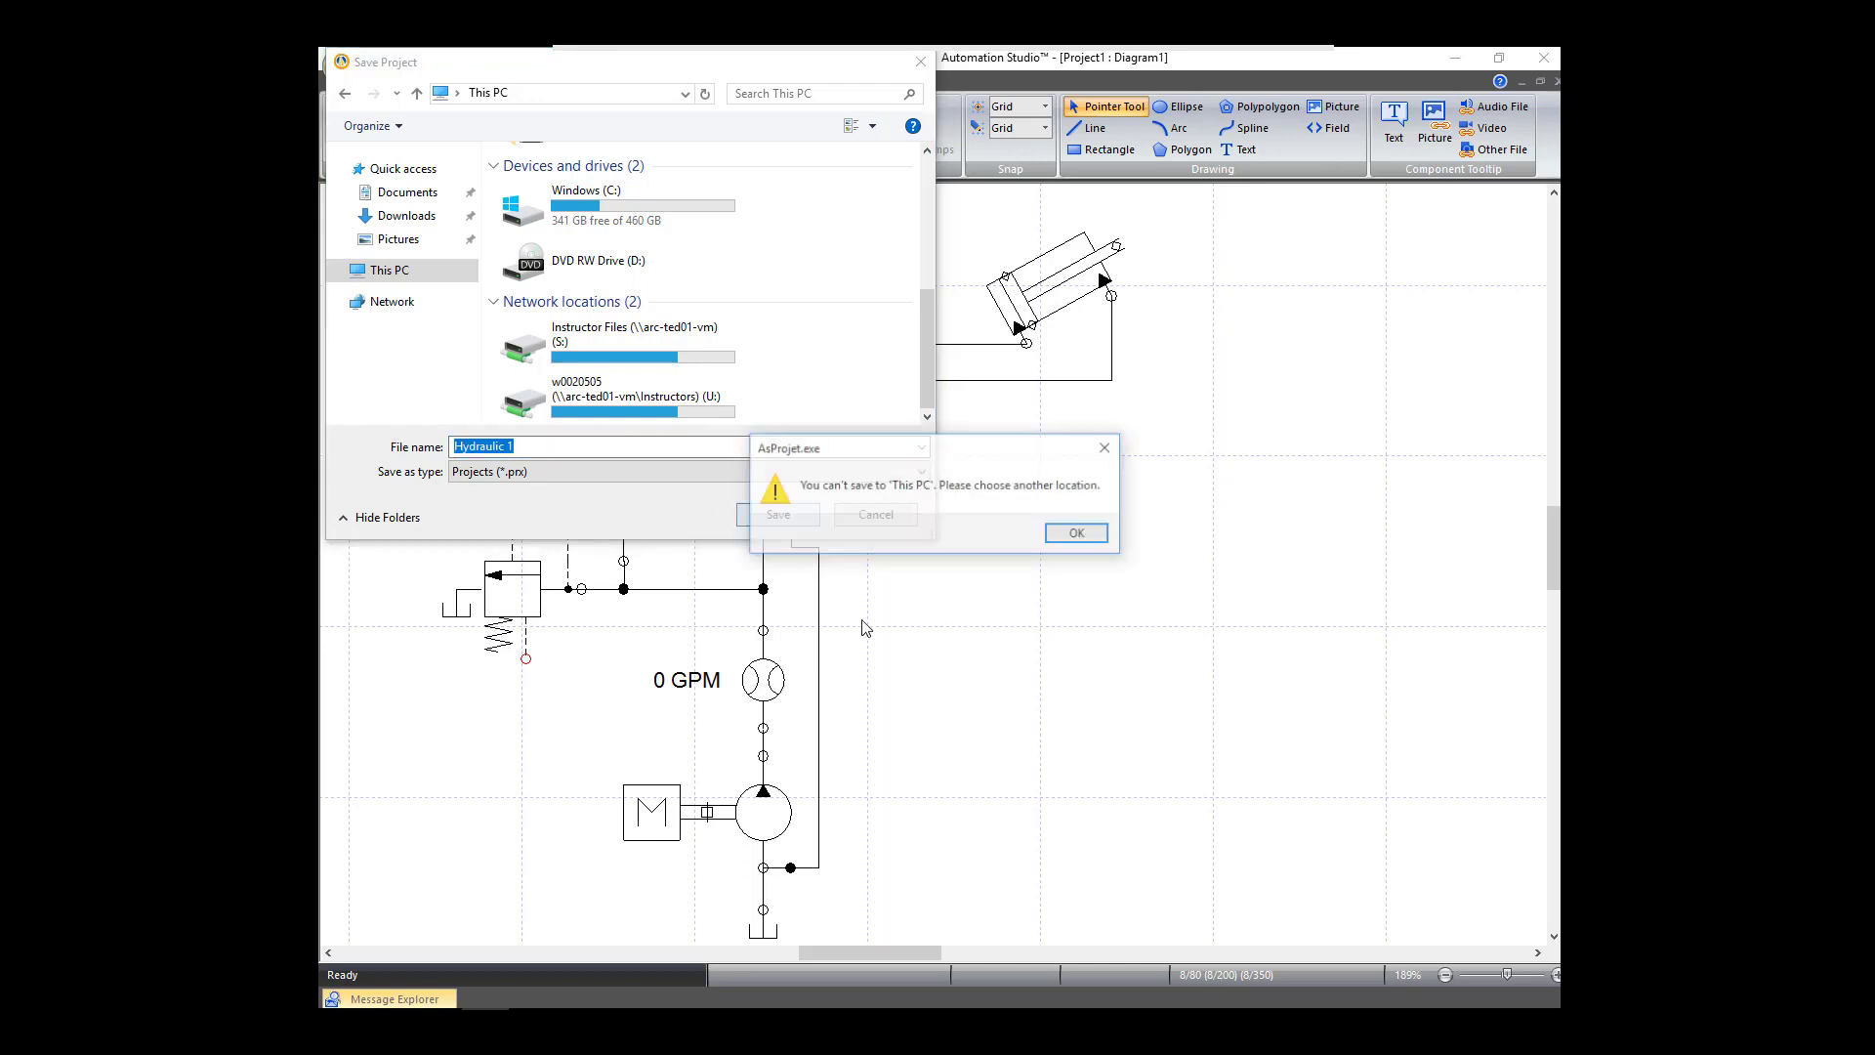
pyautogui.click(1086, 539)
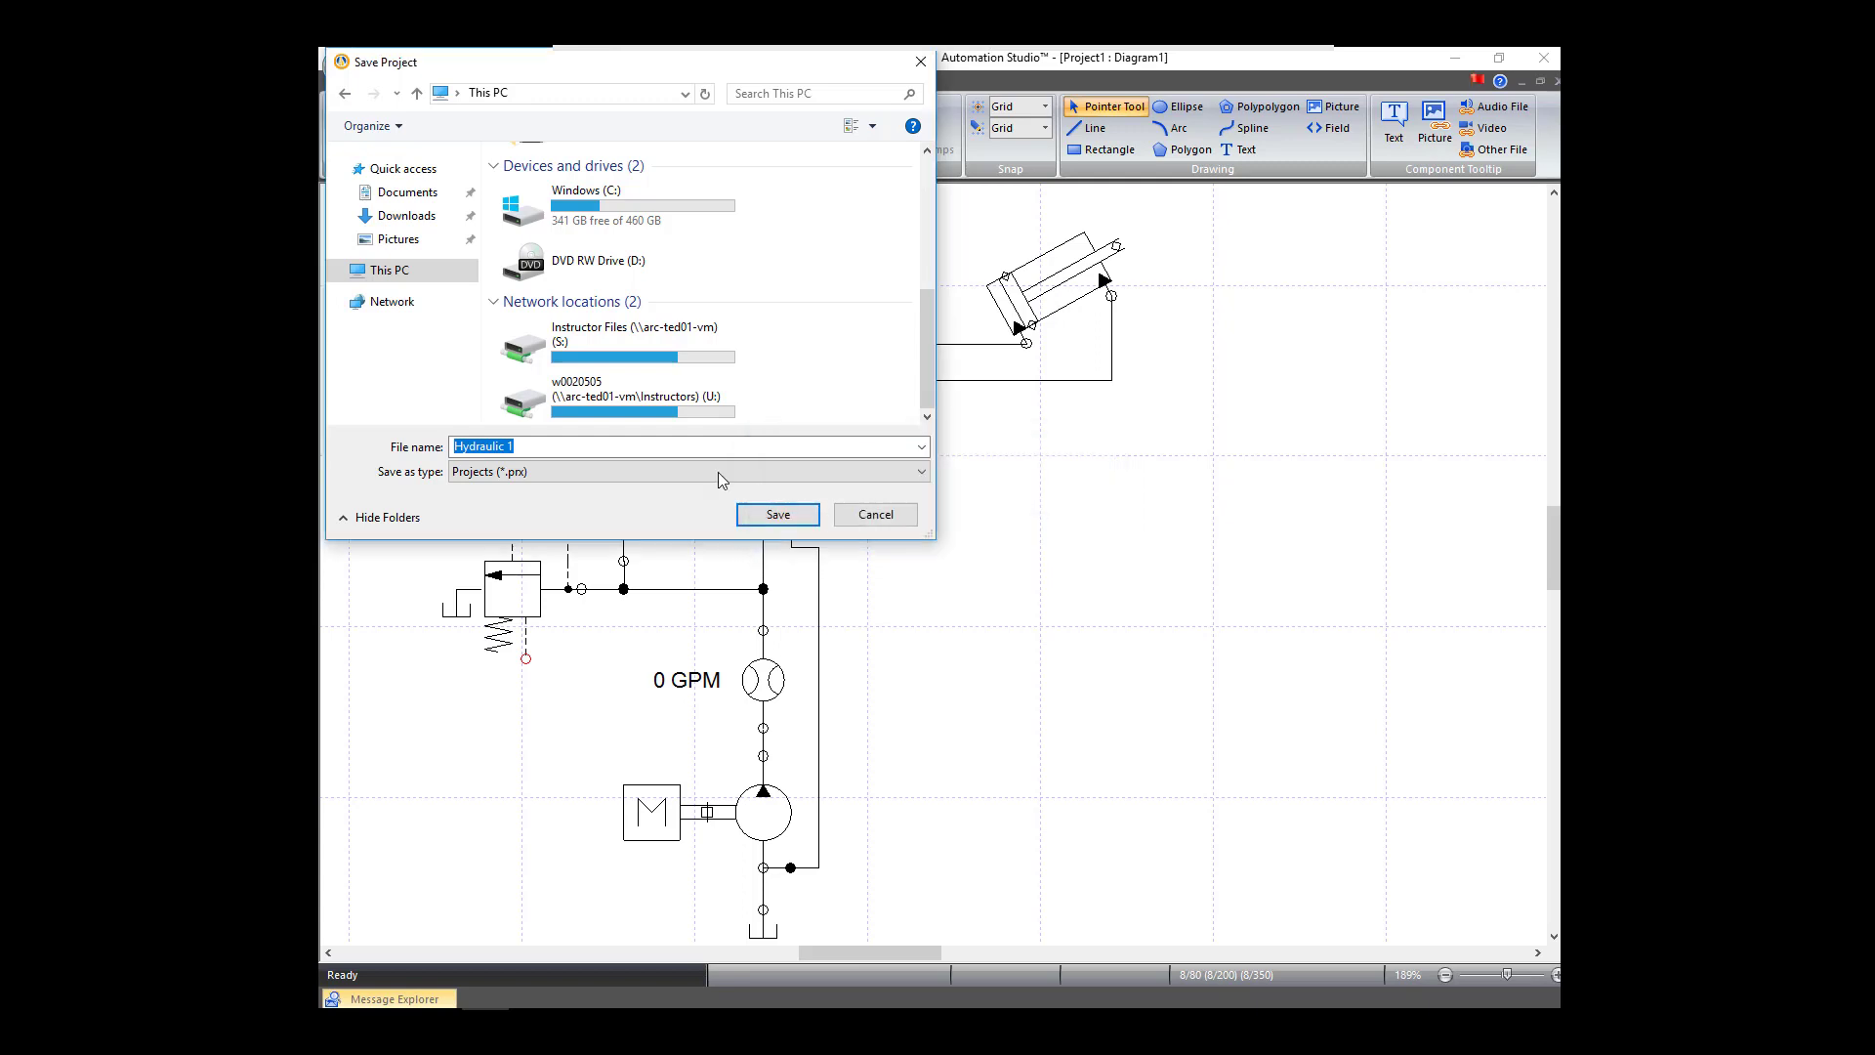
# Step: Save the Hydraulic 1 project on the Instructors network drive (U:)
pyautogui.click(602, 410)
pyautogui.doubleClick(602, 410)
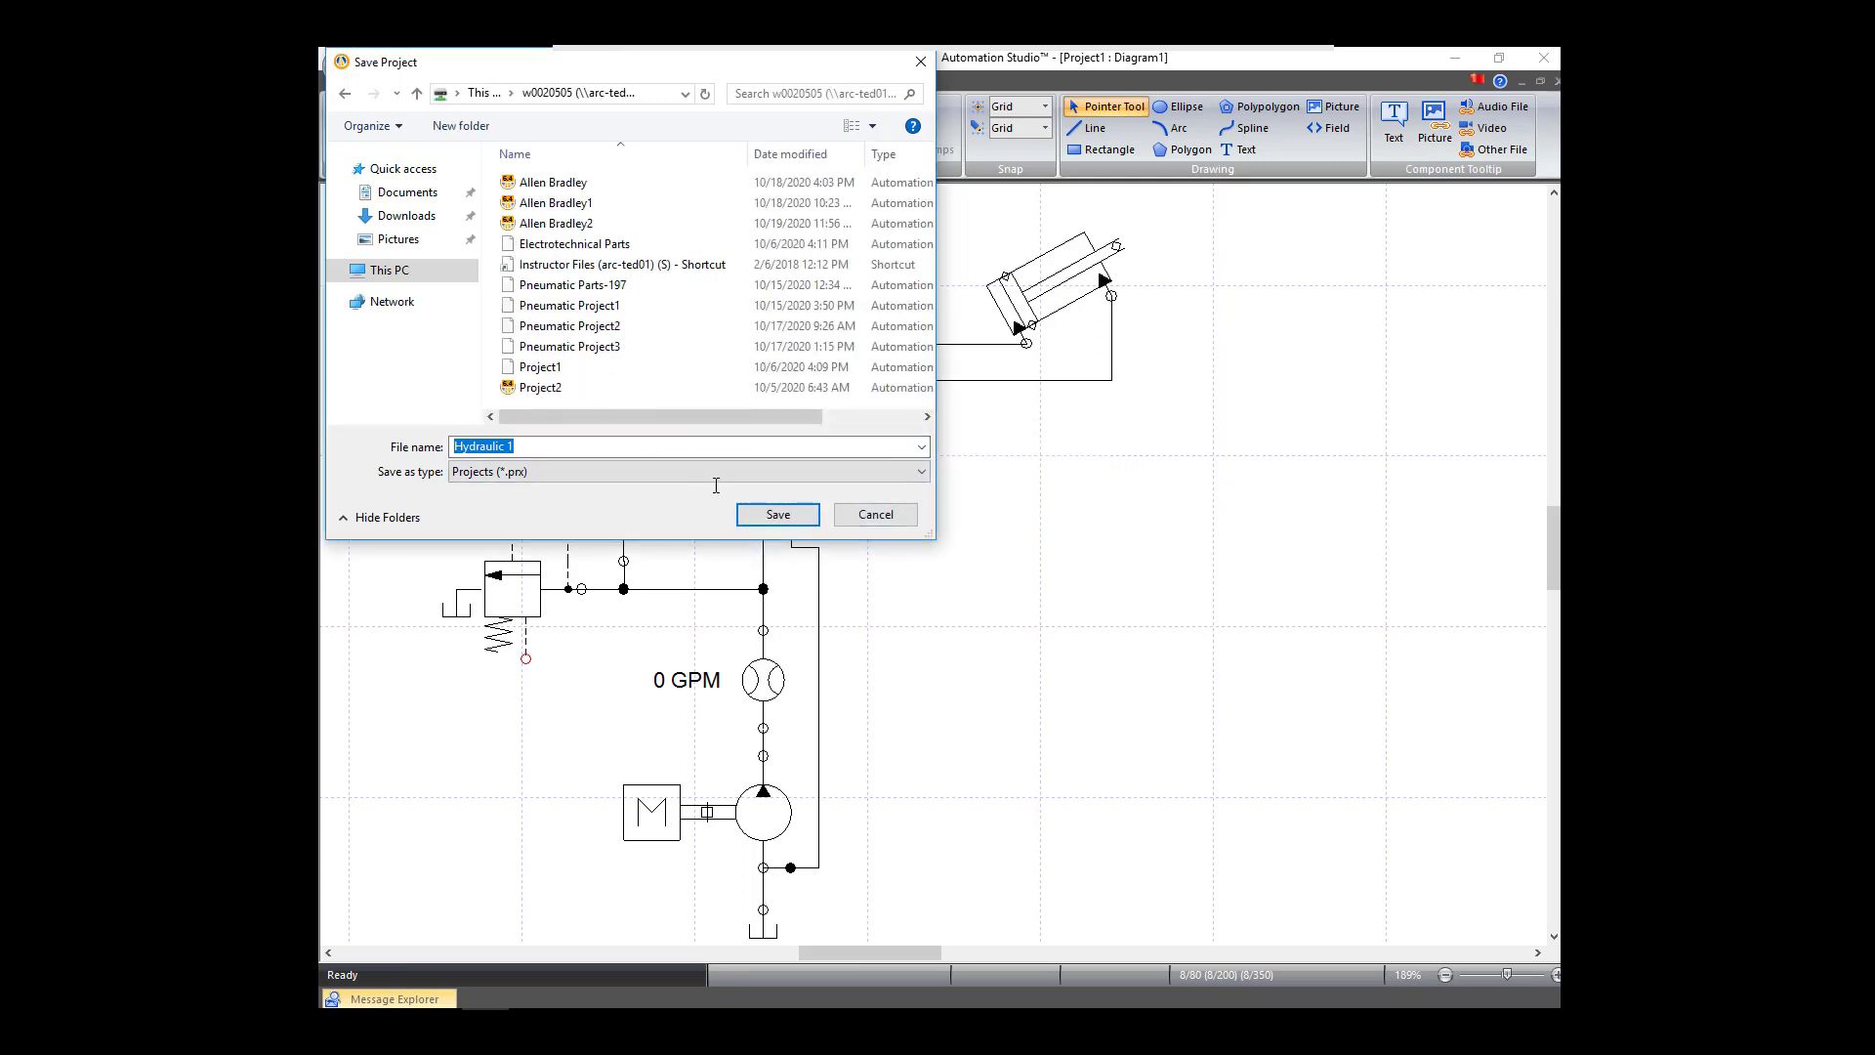
pyautogui.click(777, 515)
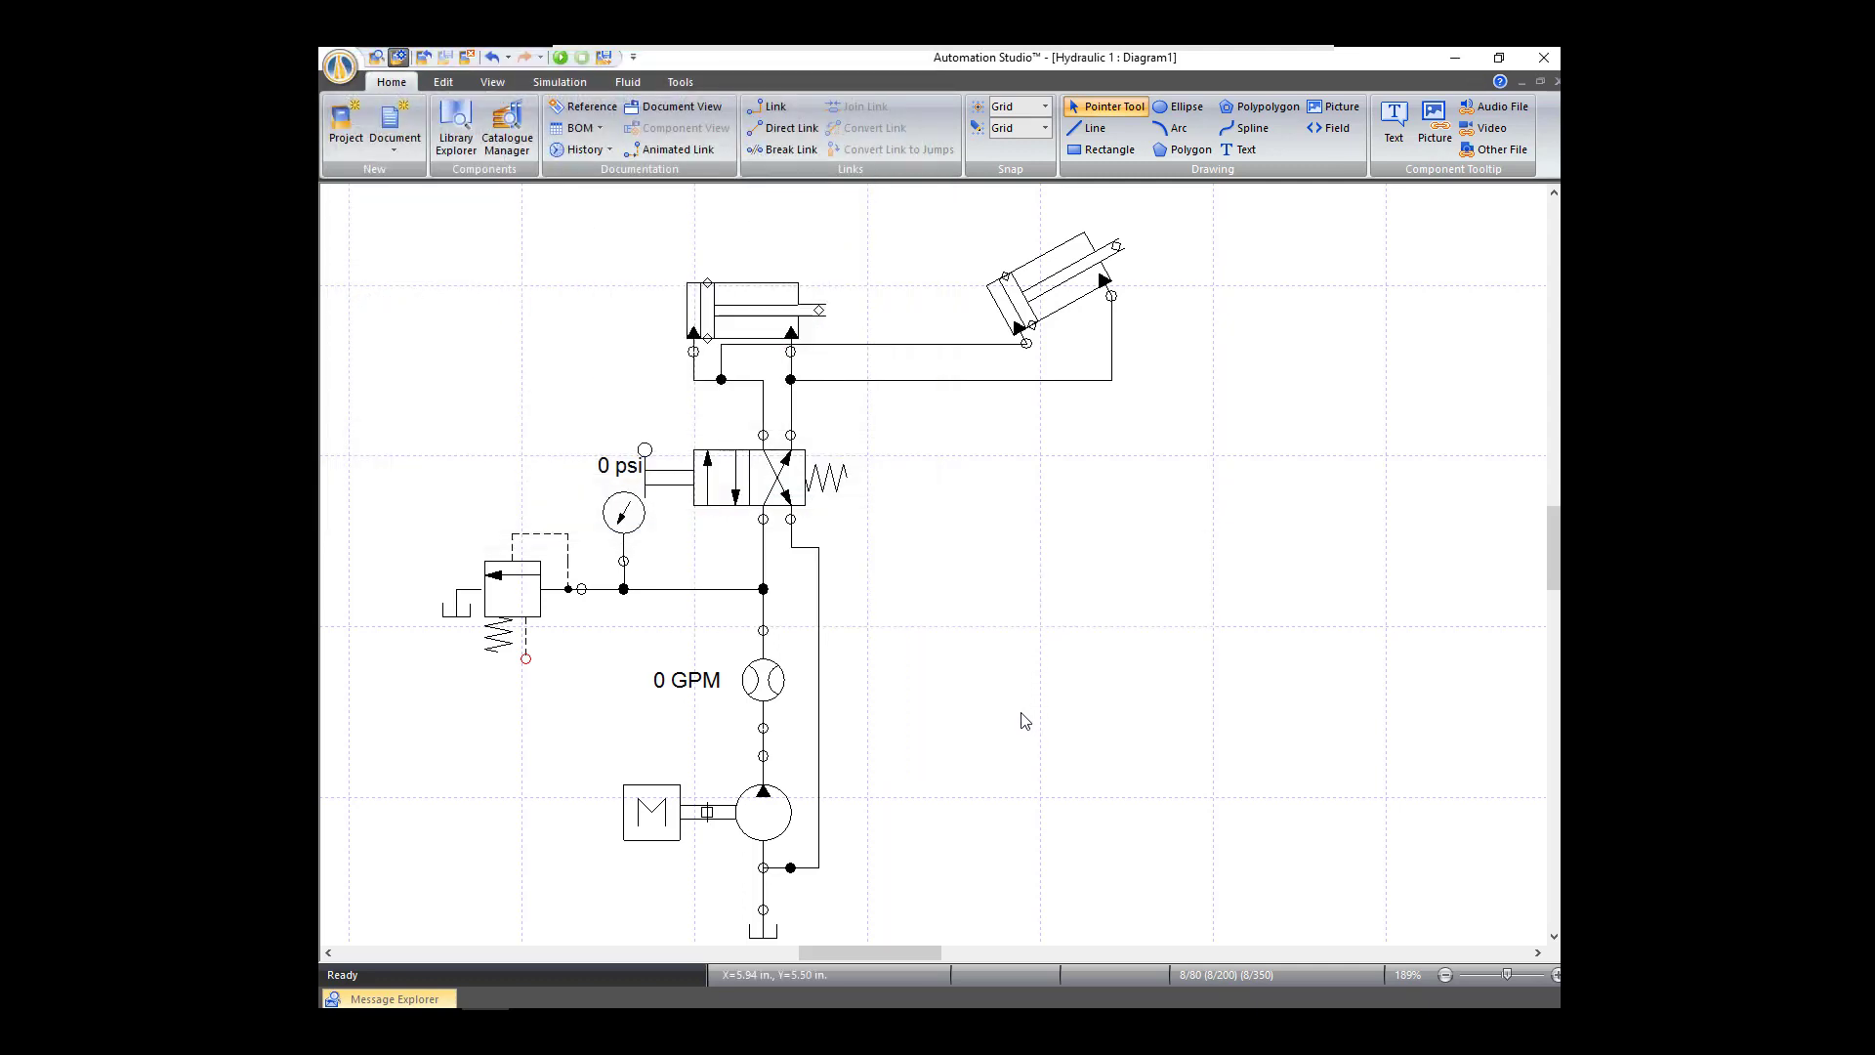
# Step: Start the normal simulation and shift the directional valve's lever back and forth to extend and retract both cylinders, finishing extended
pyautogui.click(561, 57)
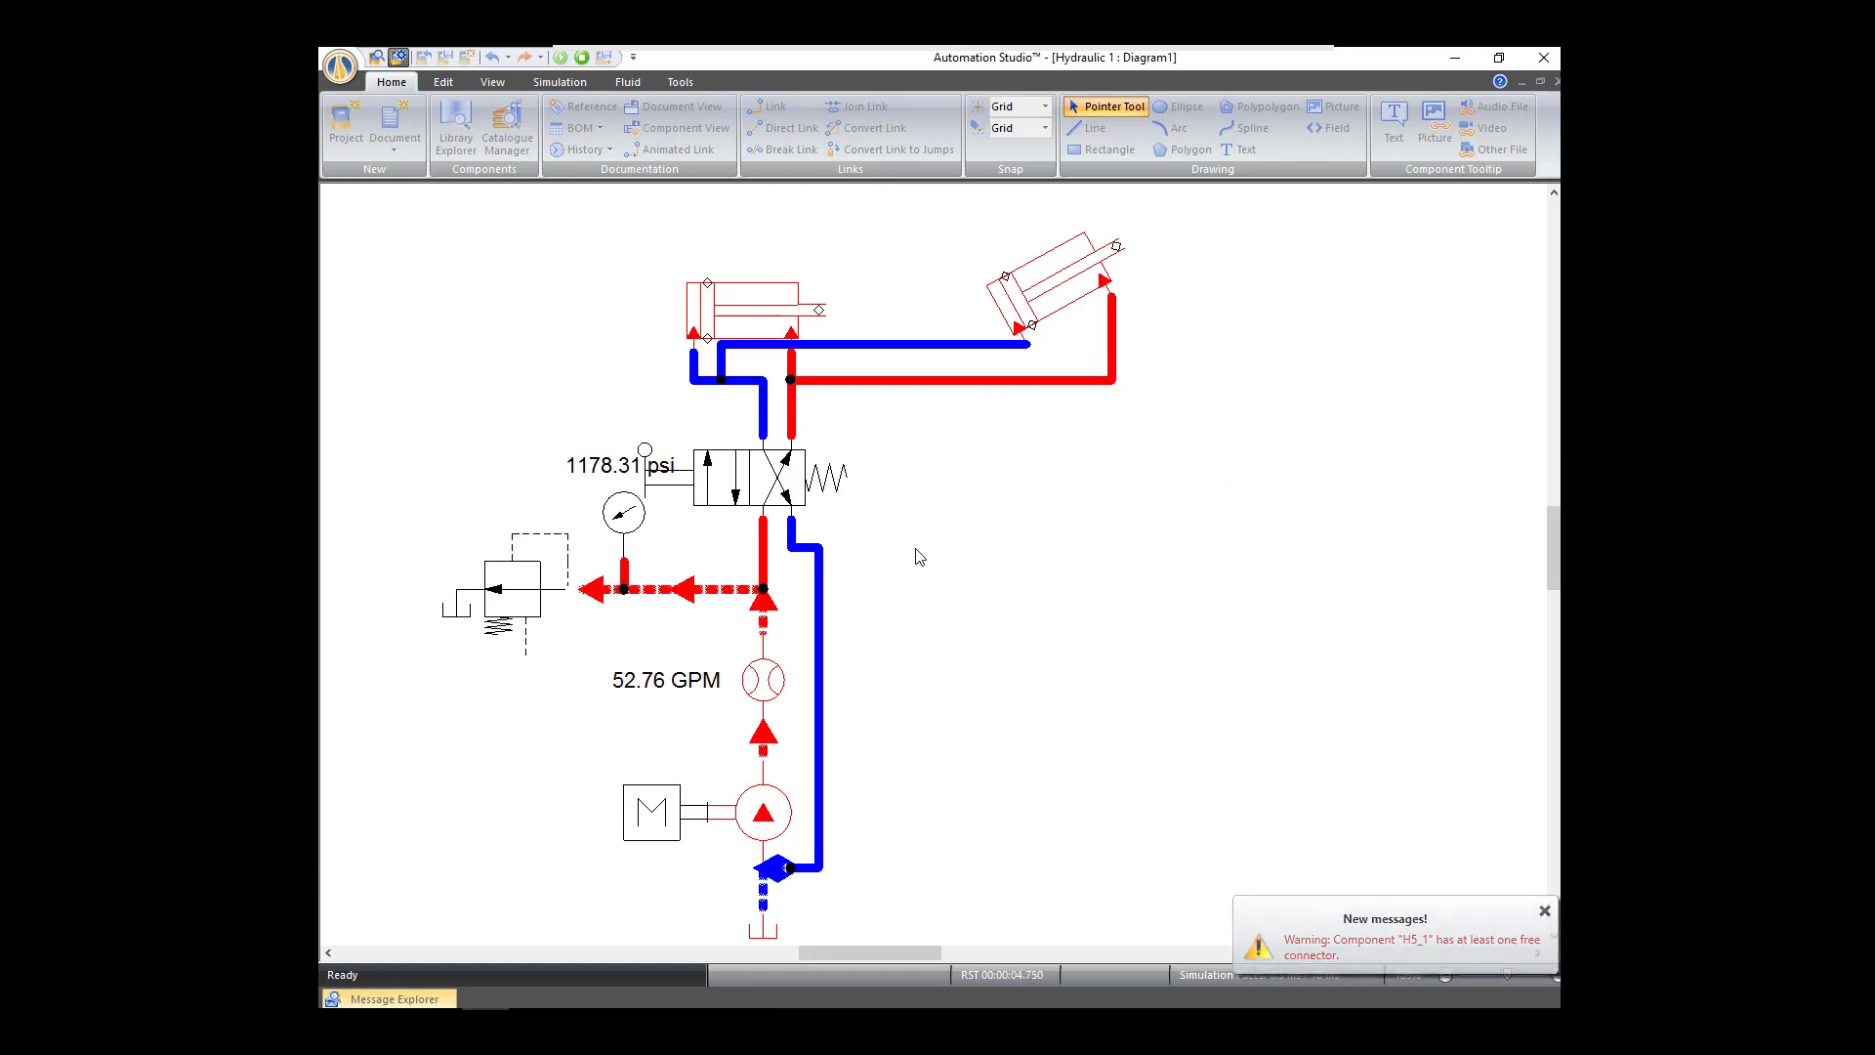
pyautogui.click(649, 493)
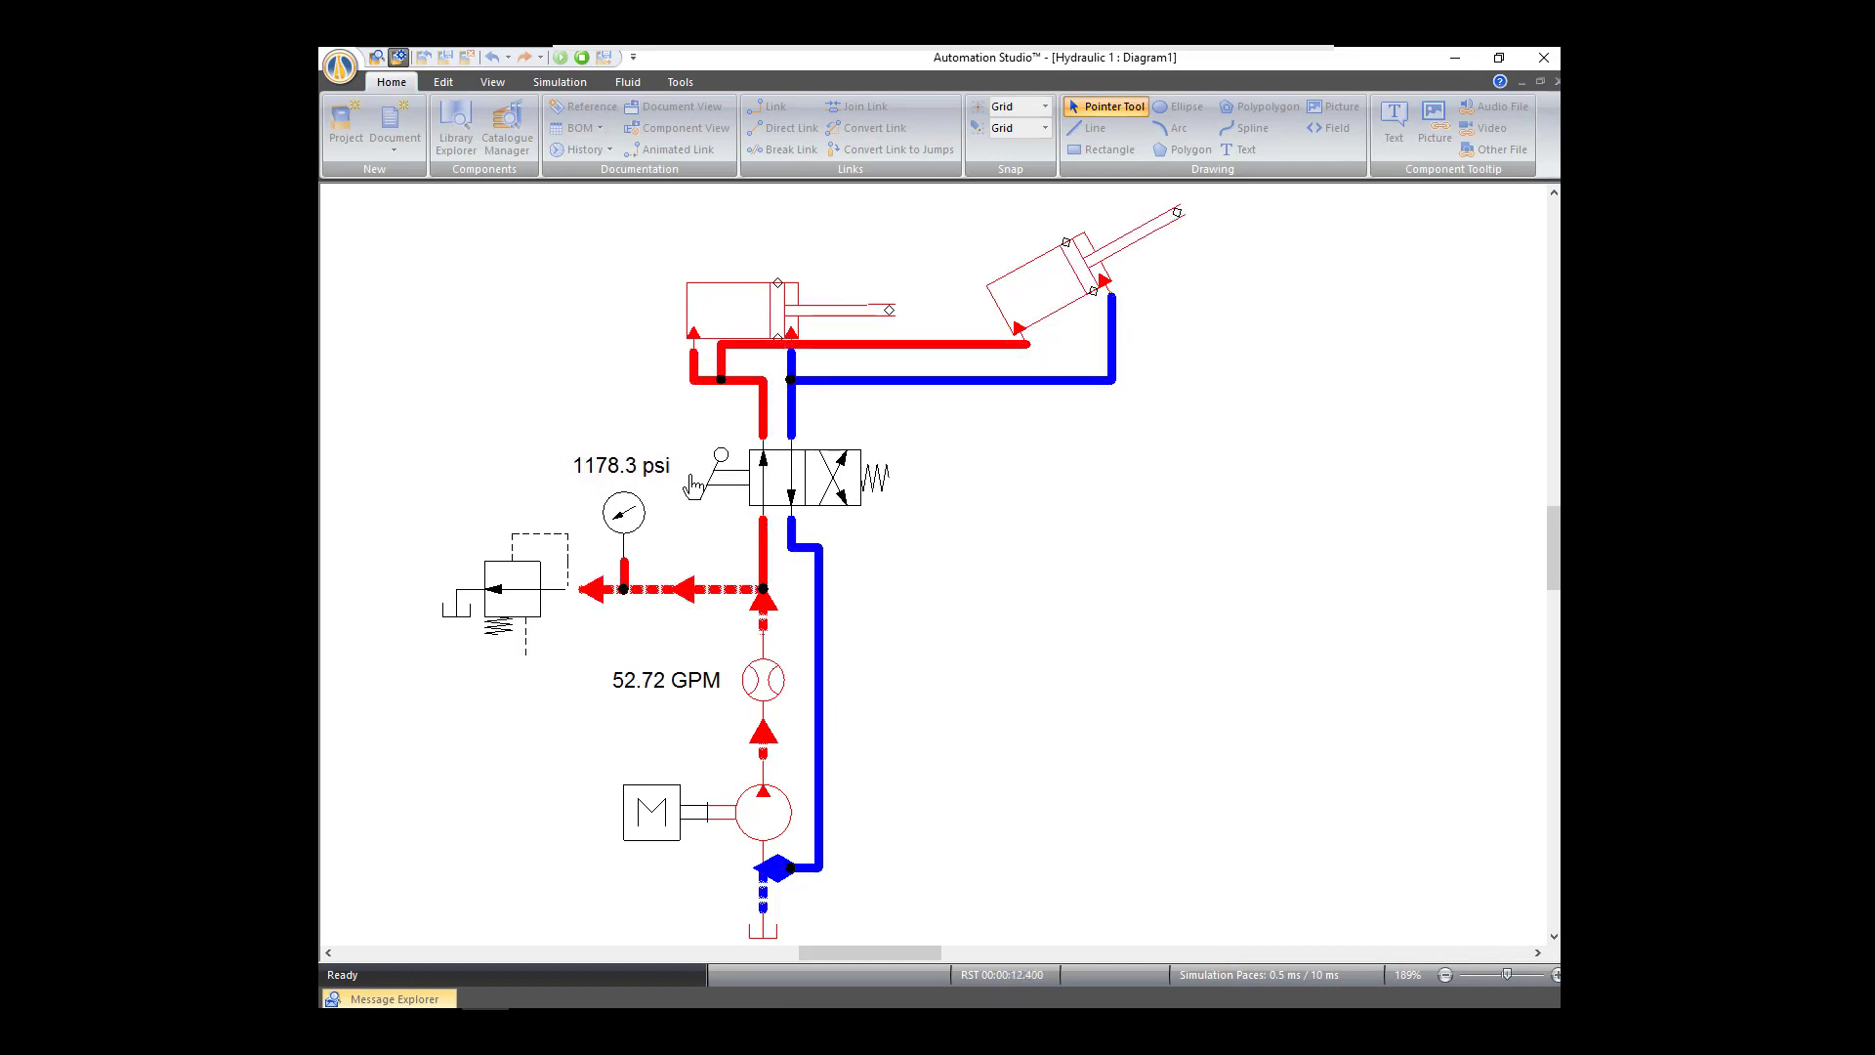
pyautogui.click(714, 494)
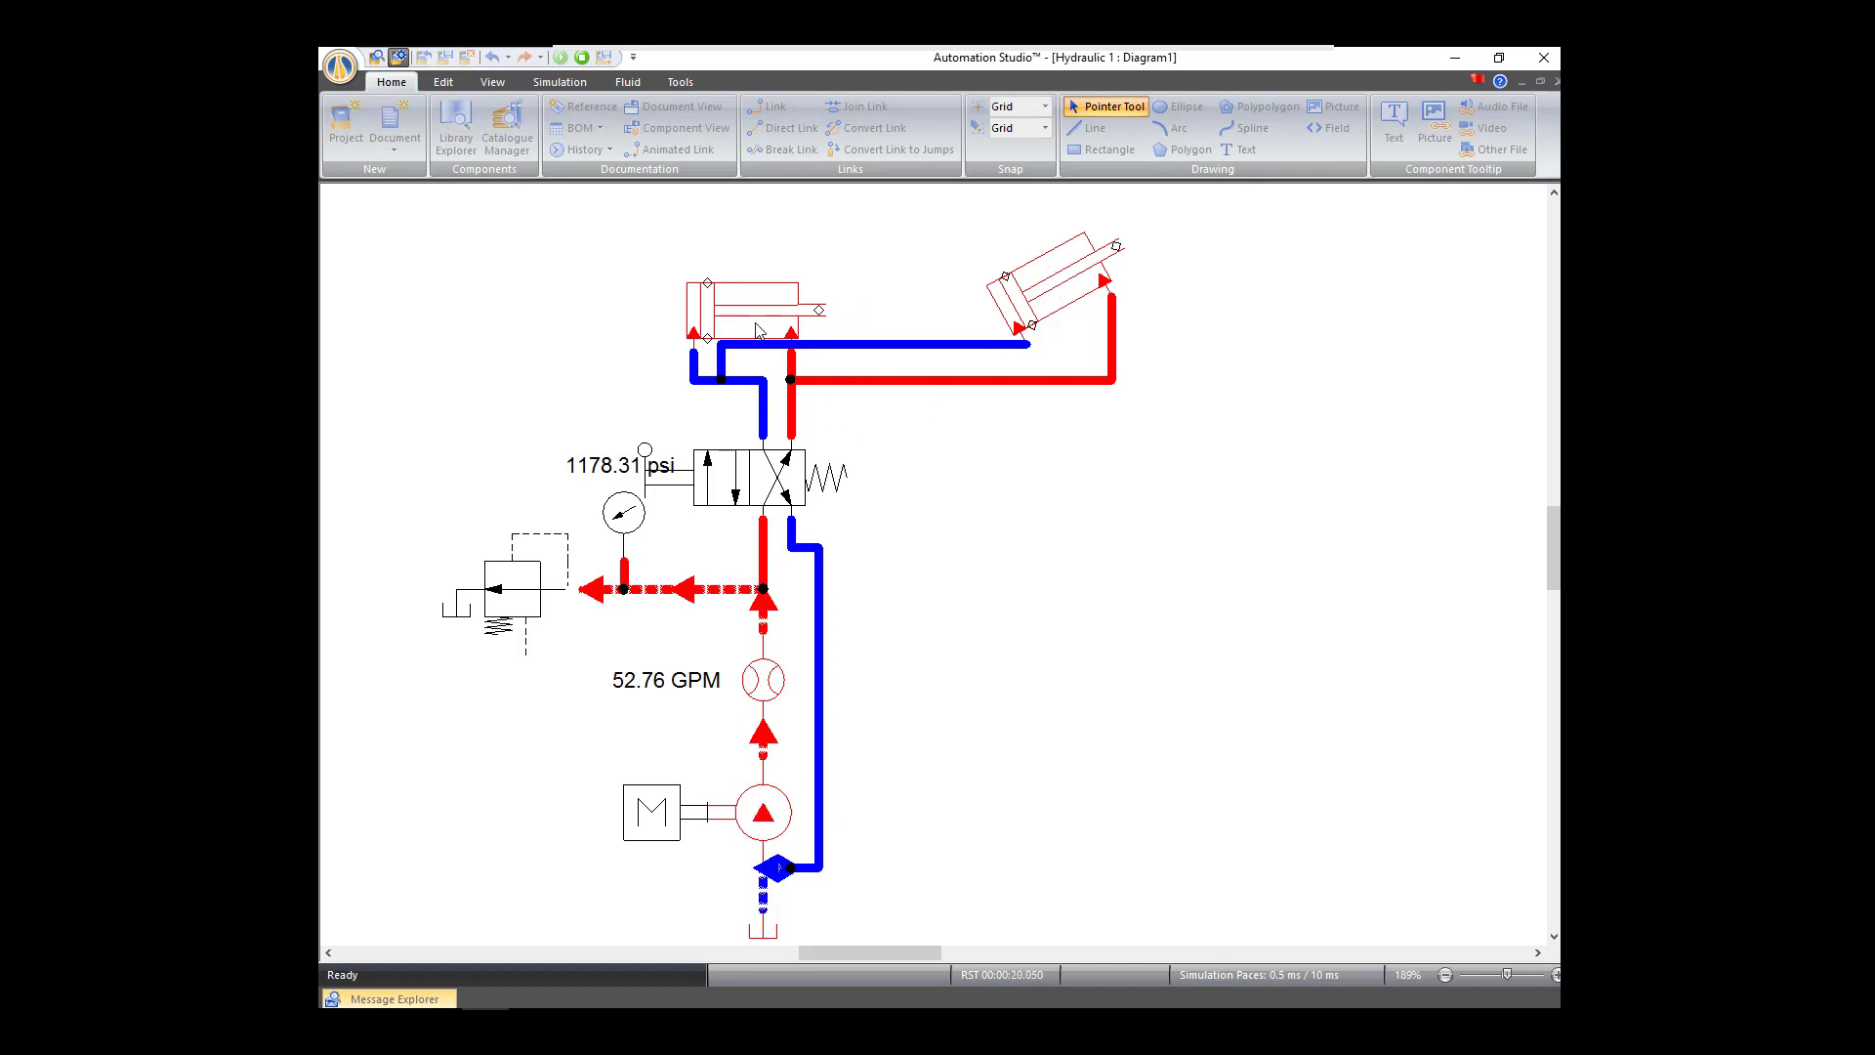
pyautogui.click(652, 483)
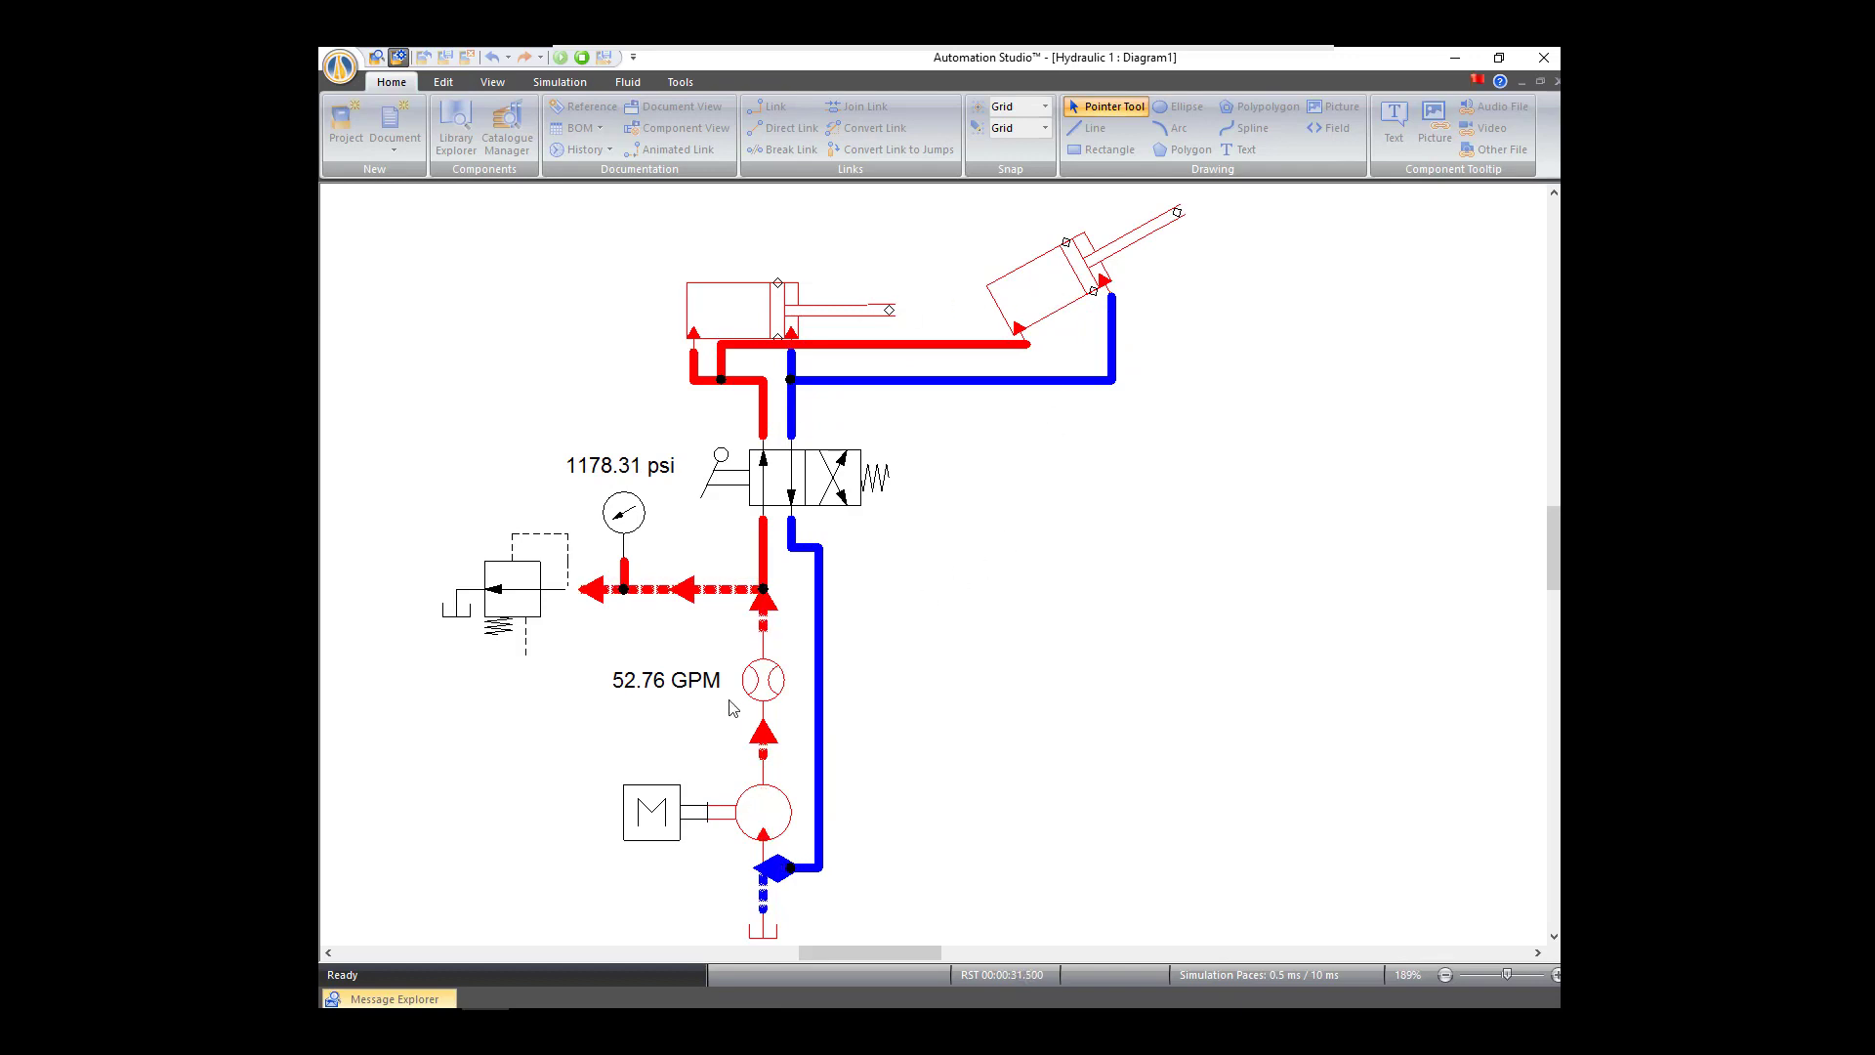
pyautogui.click(722, 492)
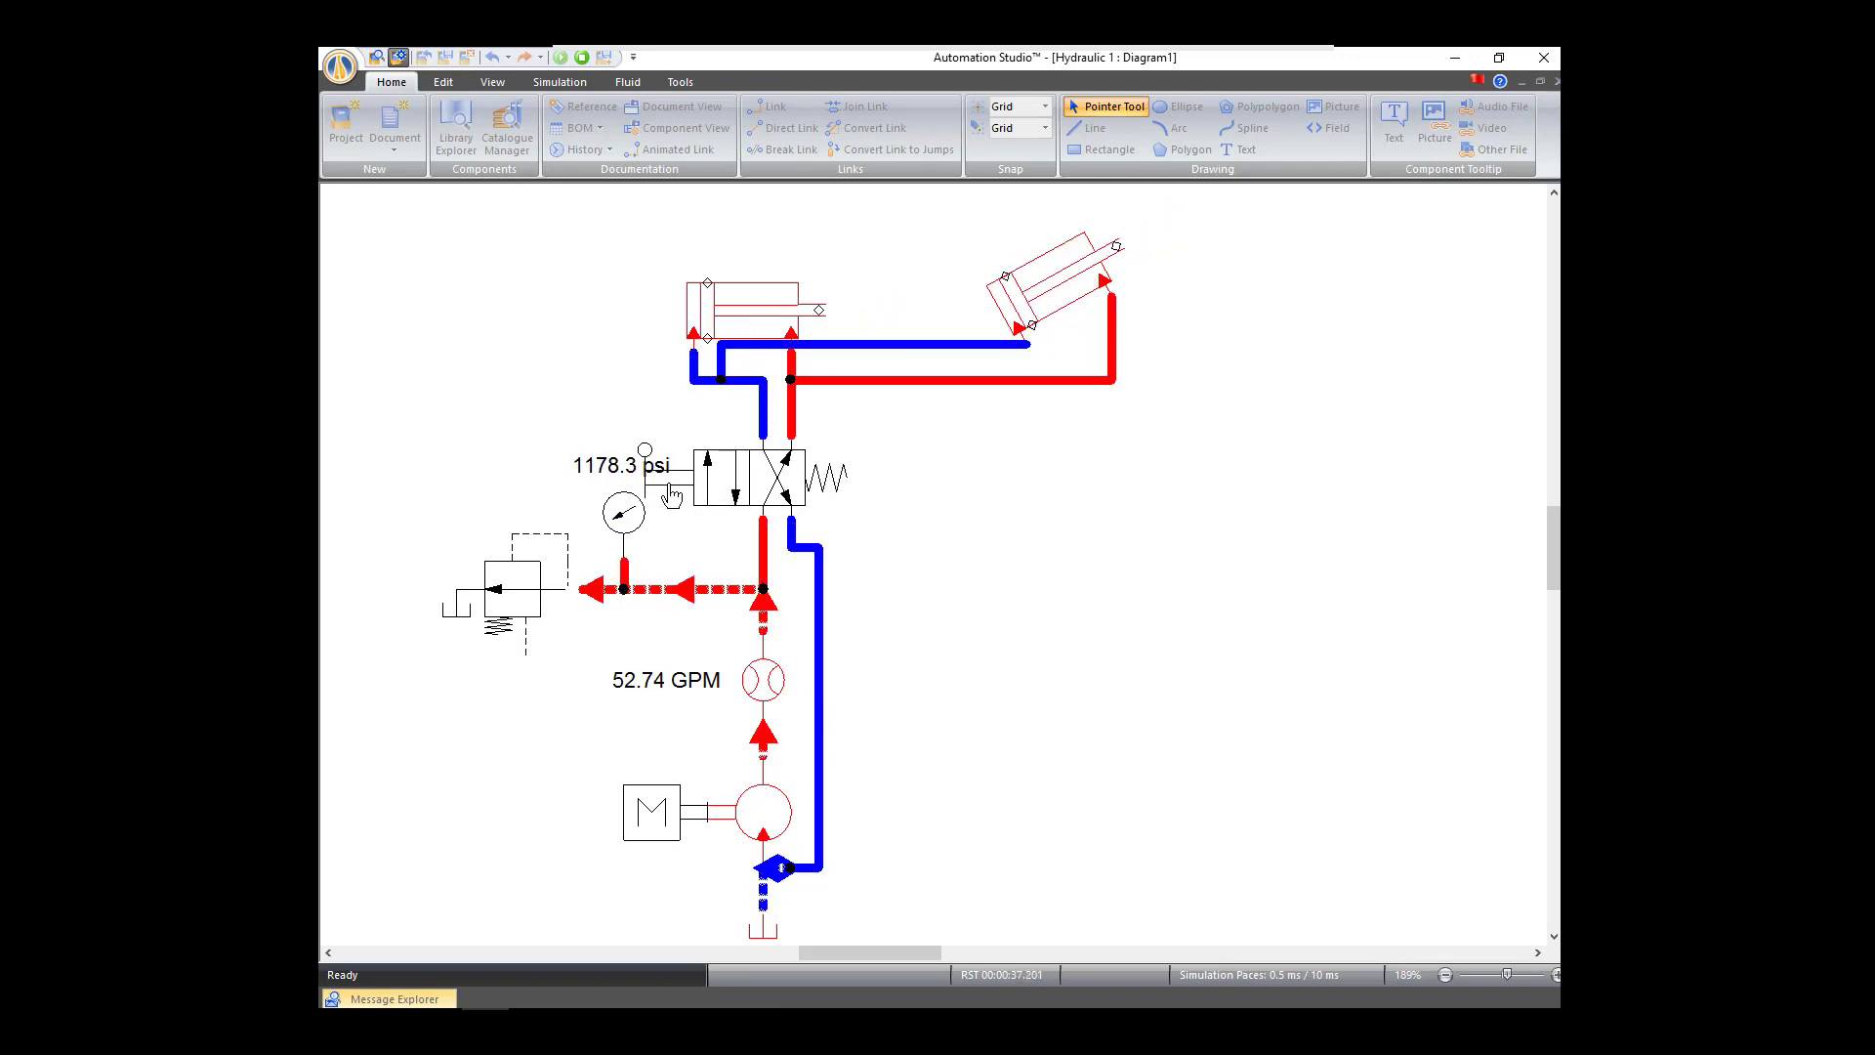
pyautogui.click(672, 496)
pyautogui.click(676, 494)
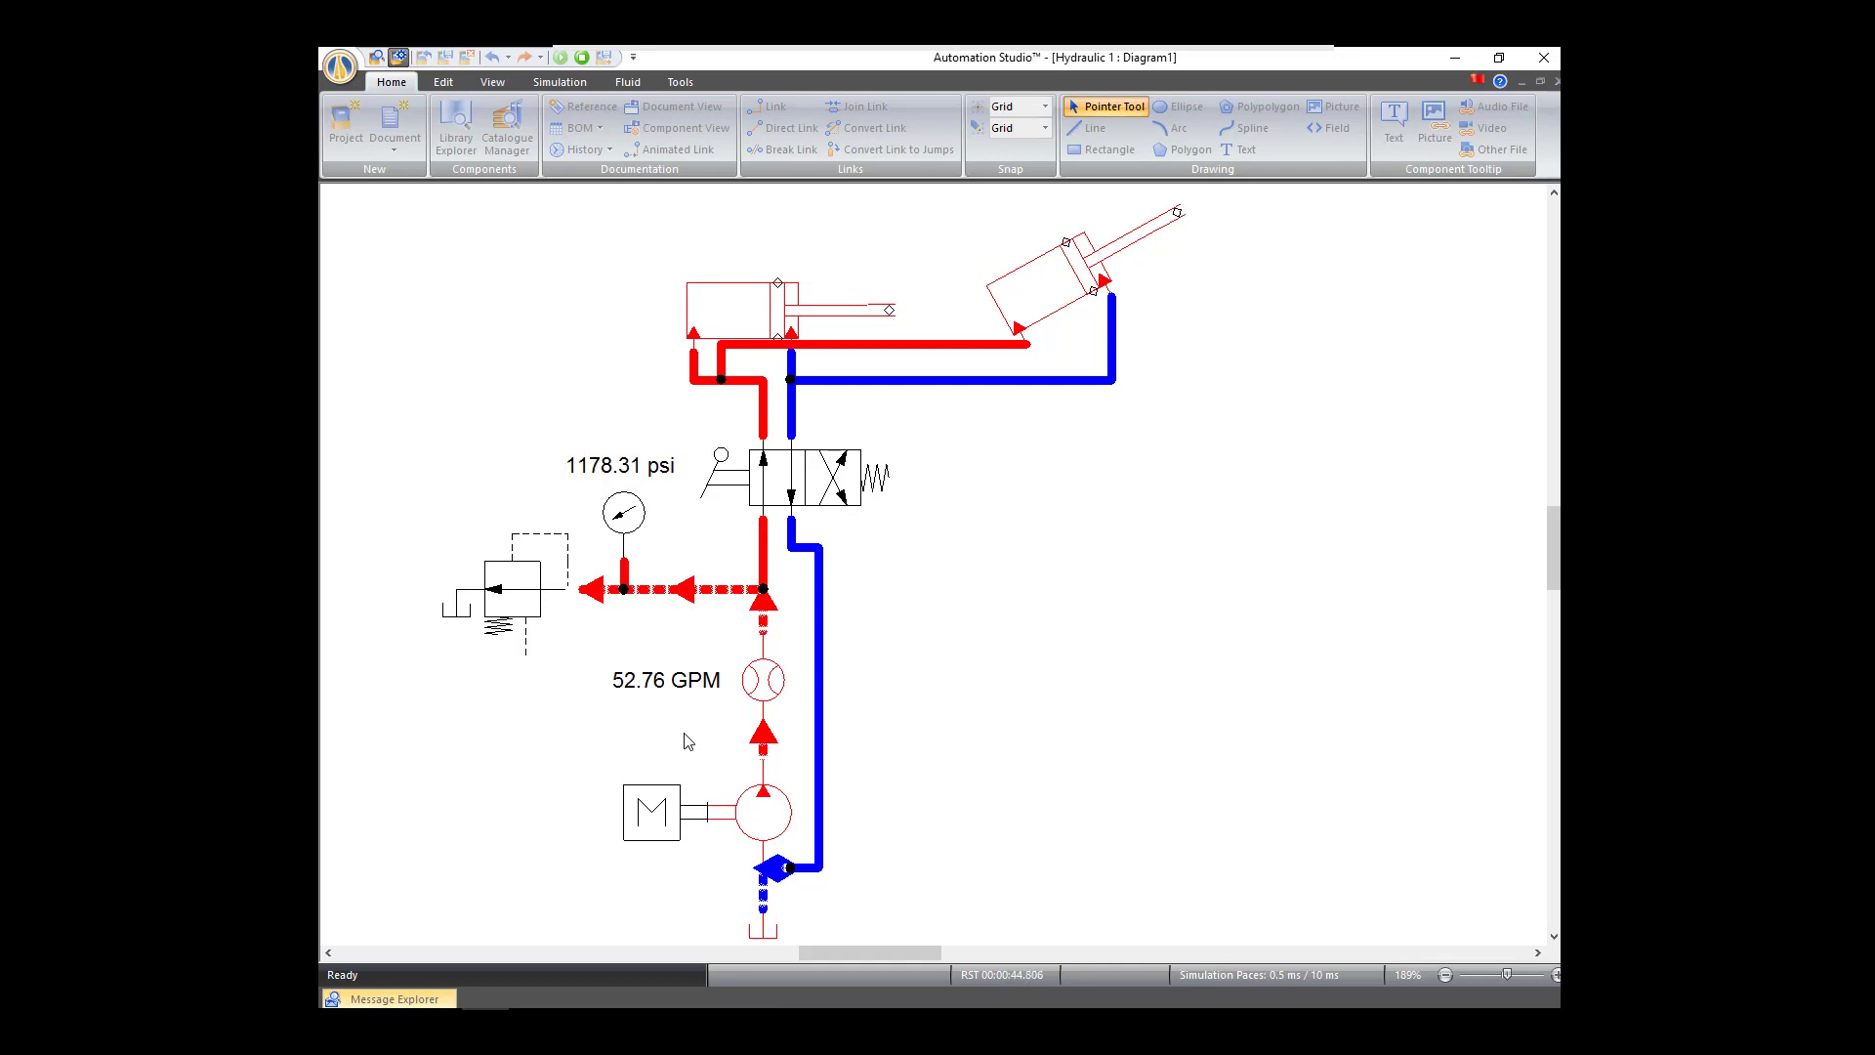
# Step: Raise the relief valve's cracking pressure to about 2673 psi, then retract and extend the cylinders with the directional valve
pyautogui.click(521, 613)
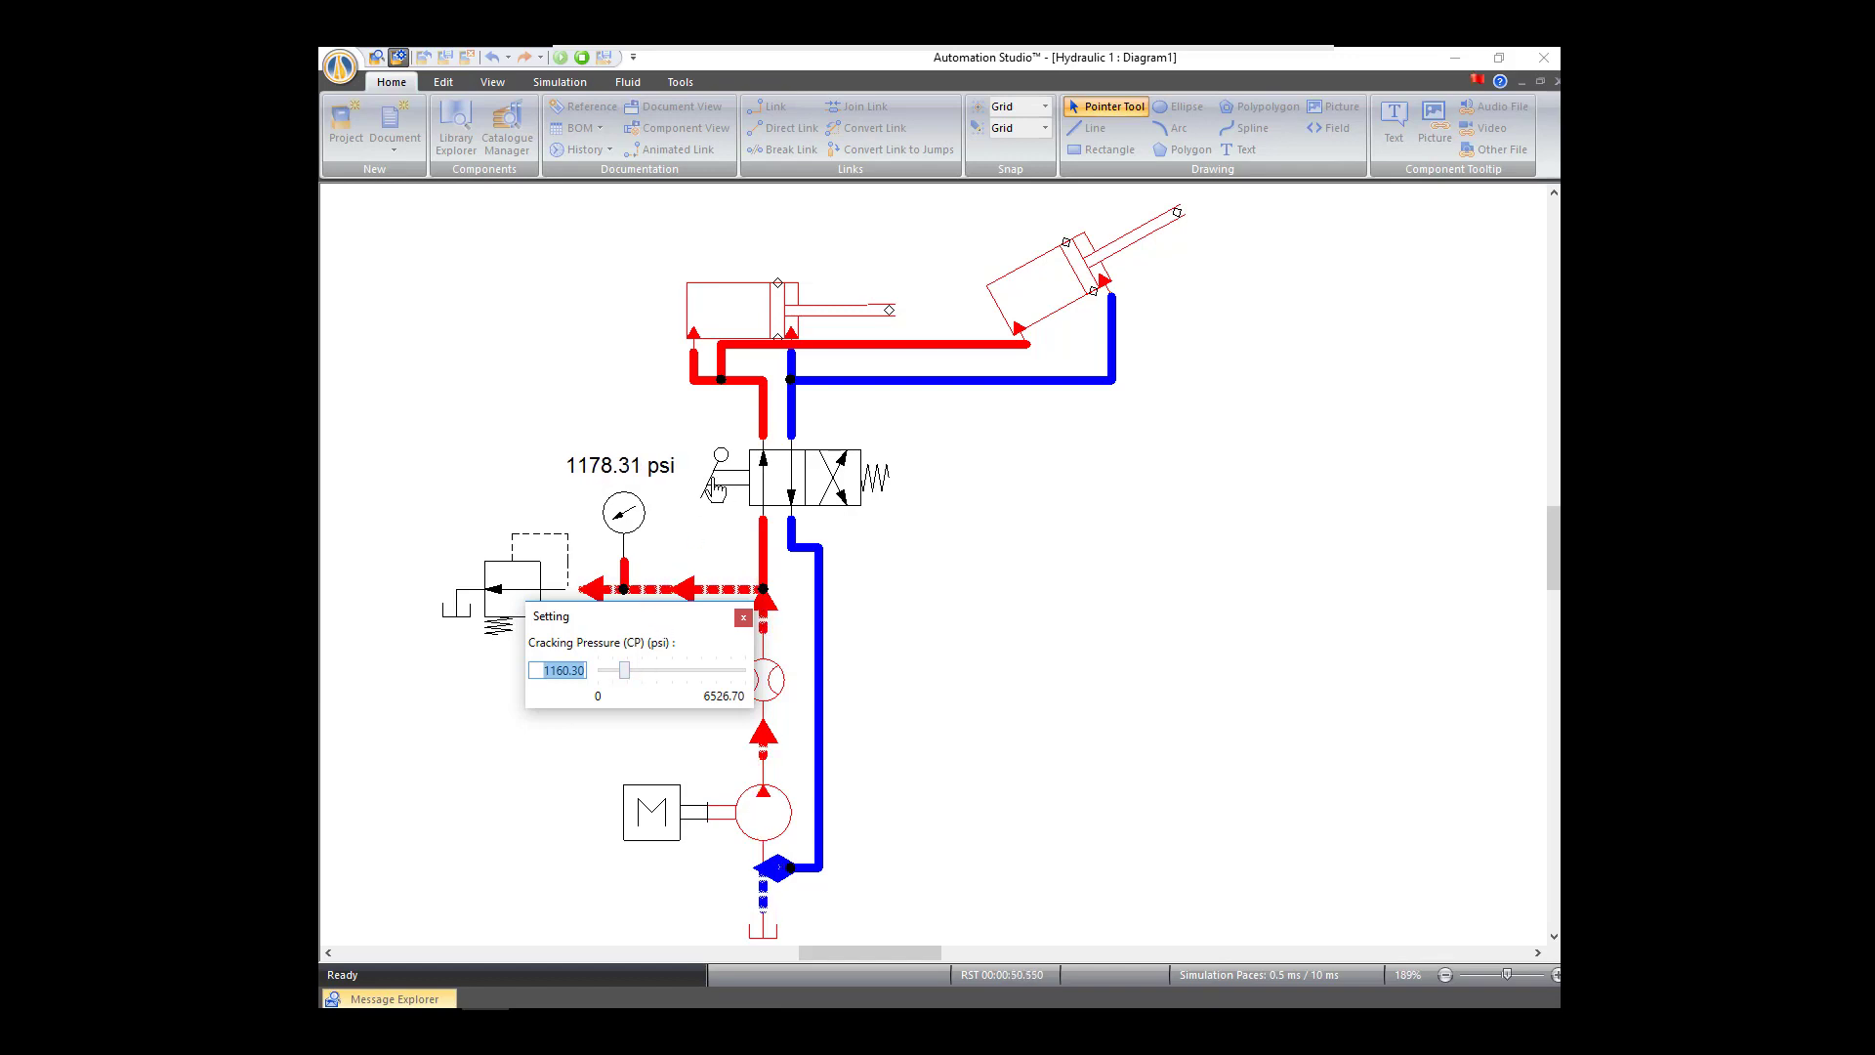
pyautogui.moveTo(628, 678); pyautogui.dragTo(645, 676)
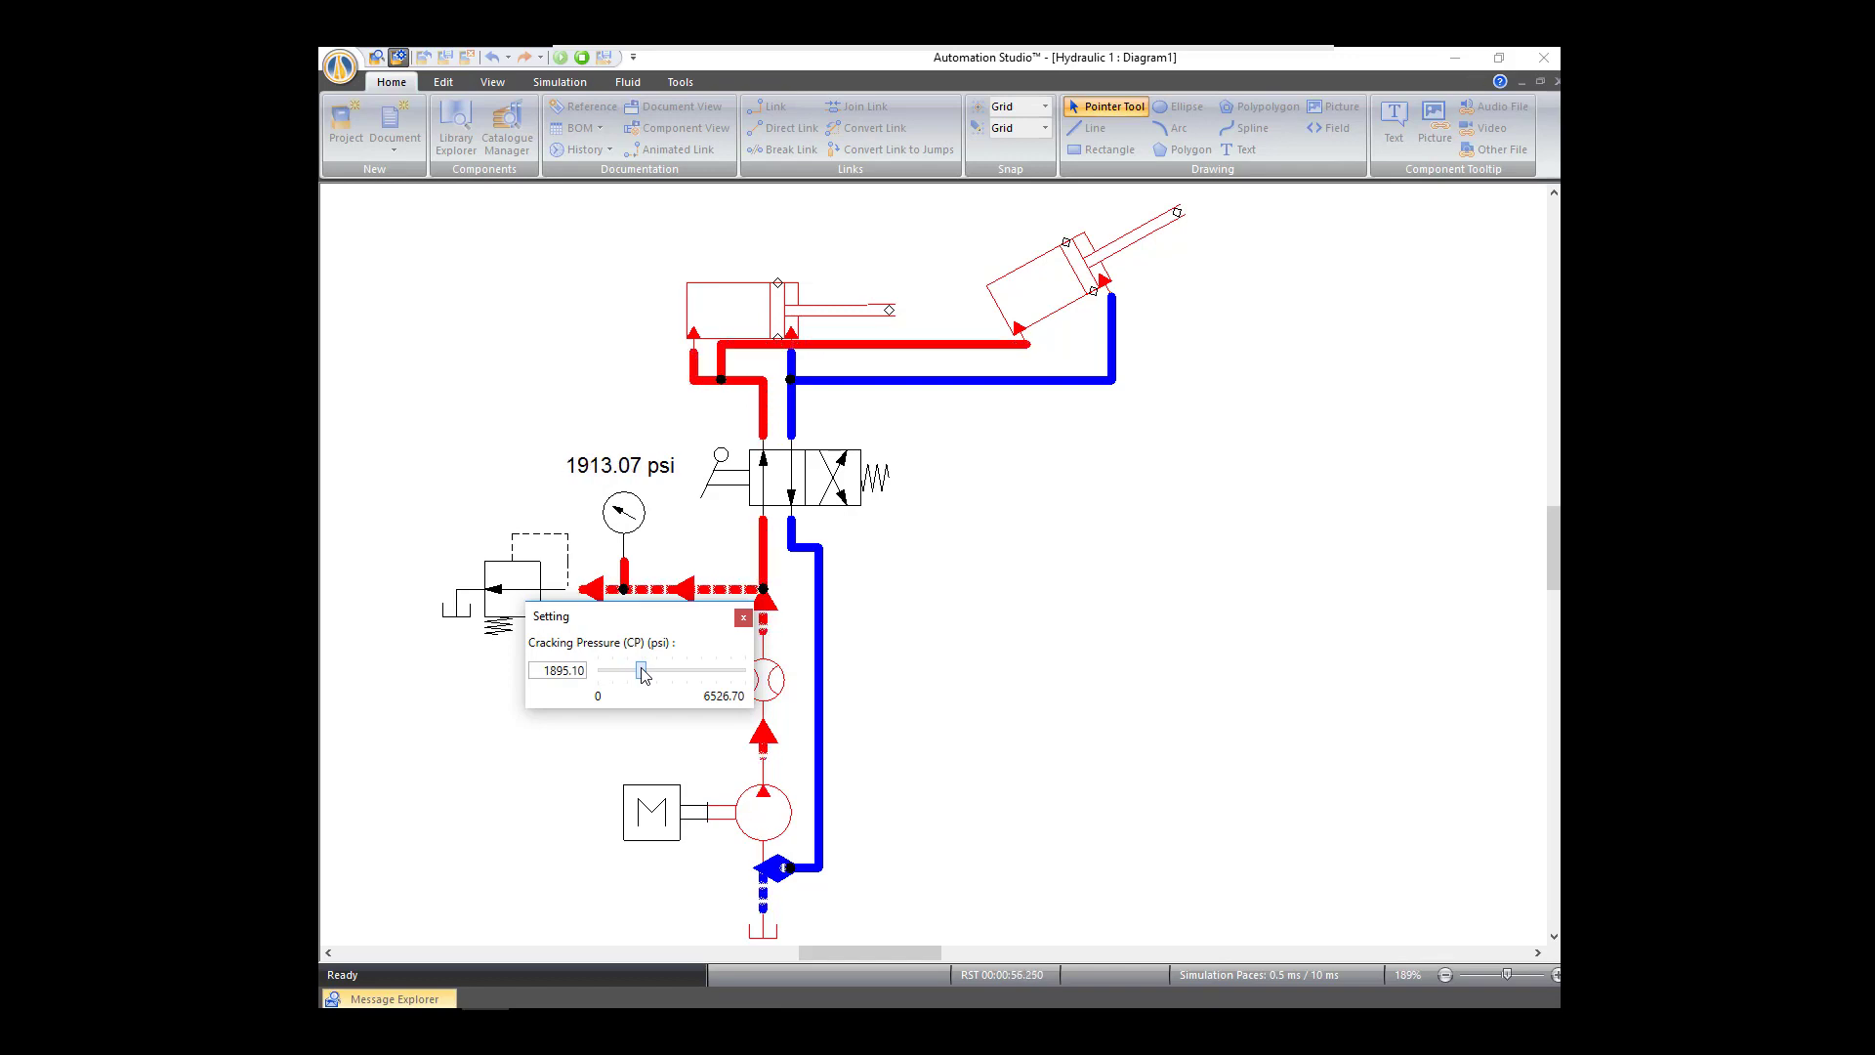
pyautogui.moveTo(643, 674); pyautogui.dragTo(522, 712)
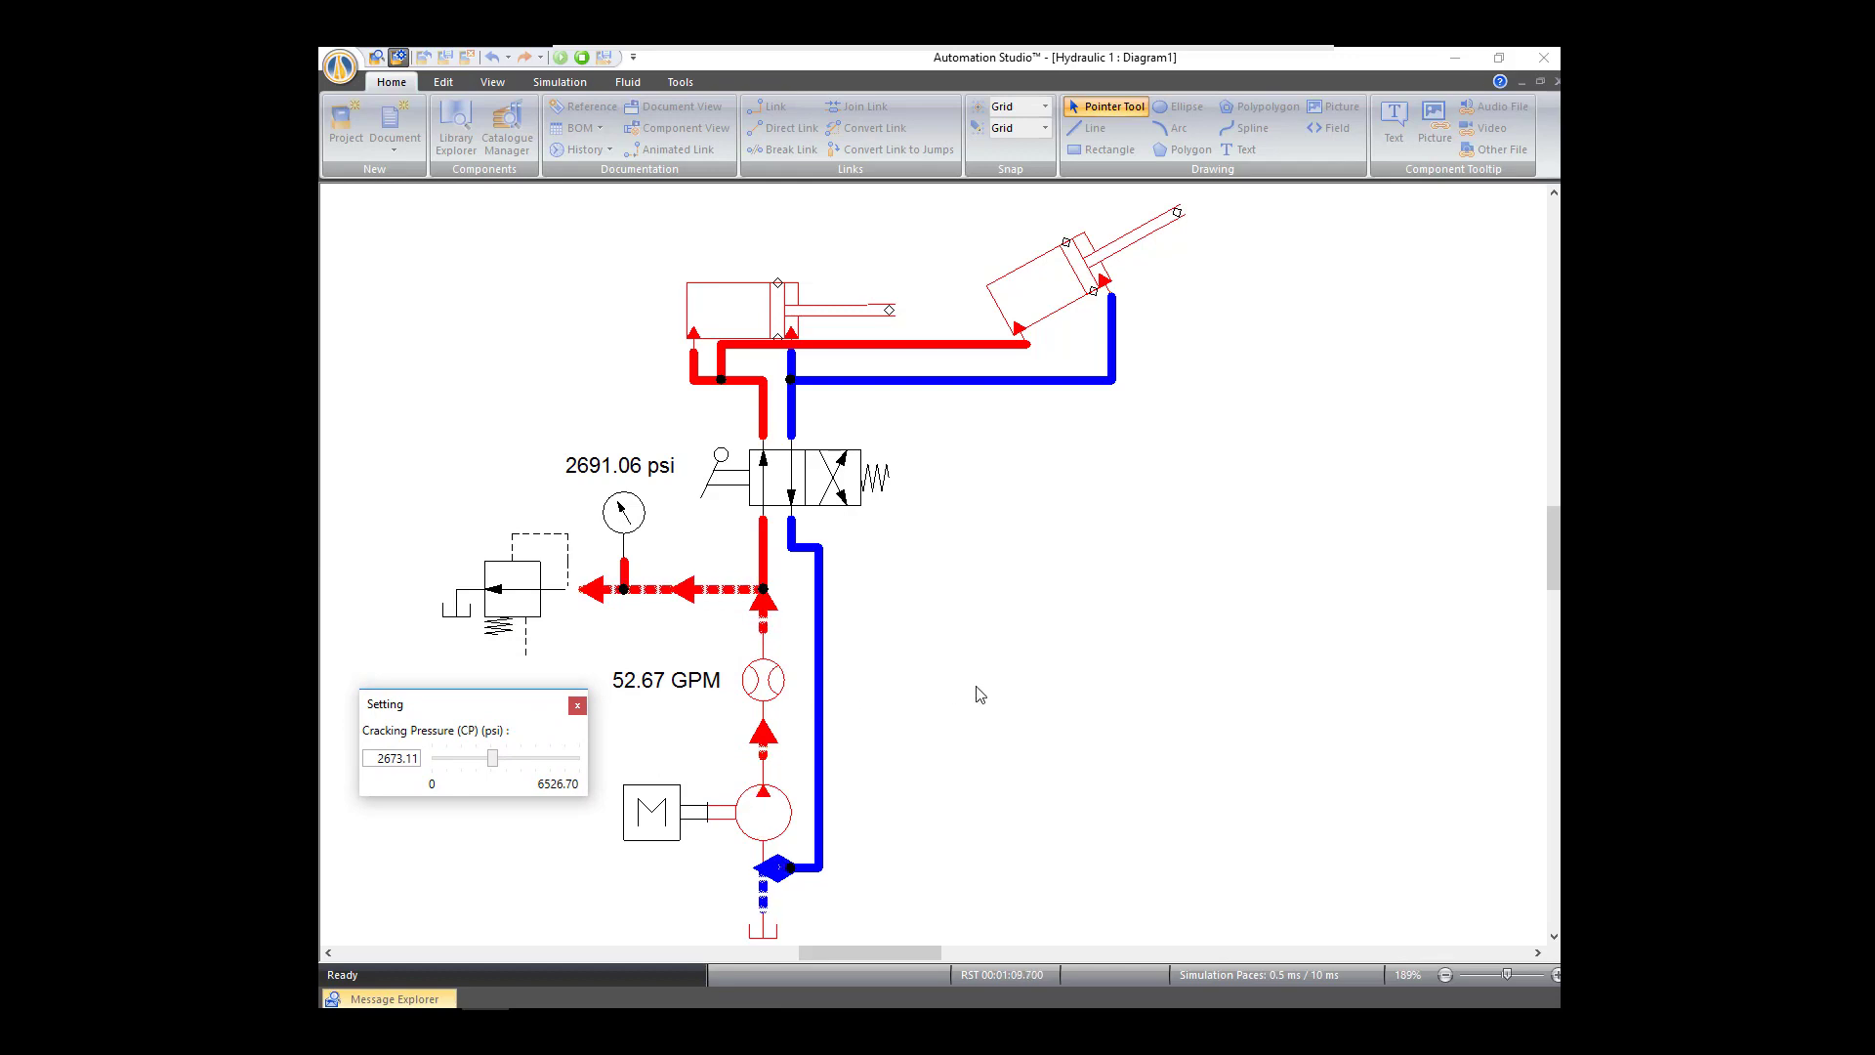
pyautogui.click(719, 501)
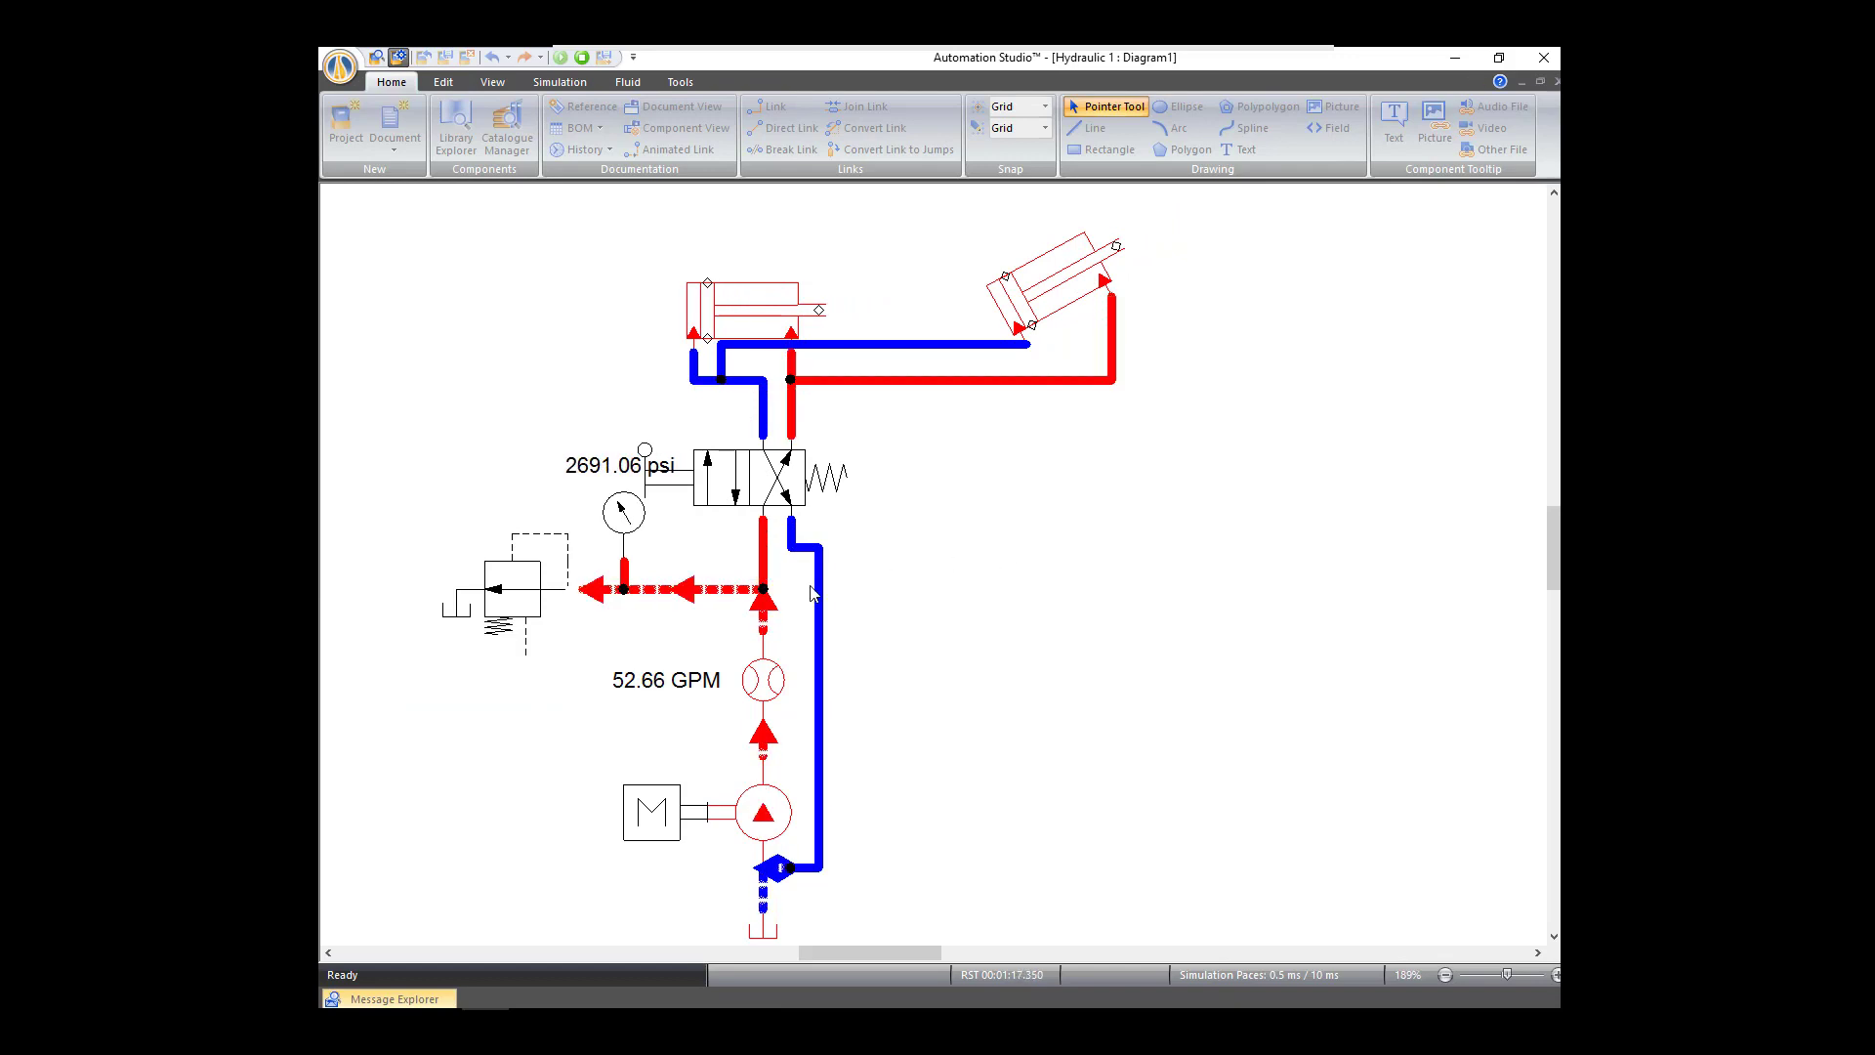
pyautogui.click(654, 483)
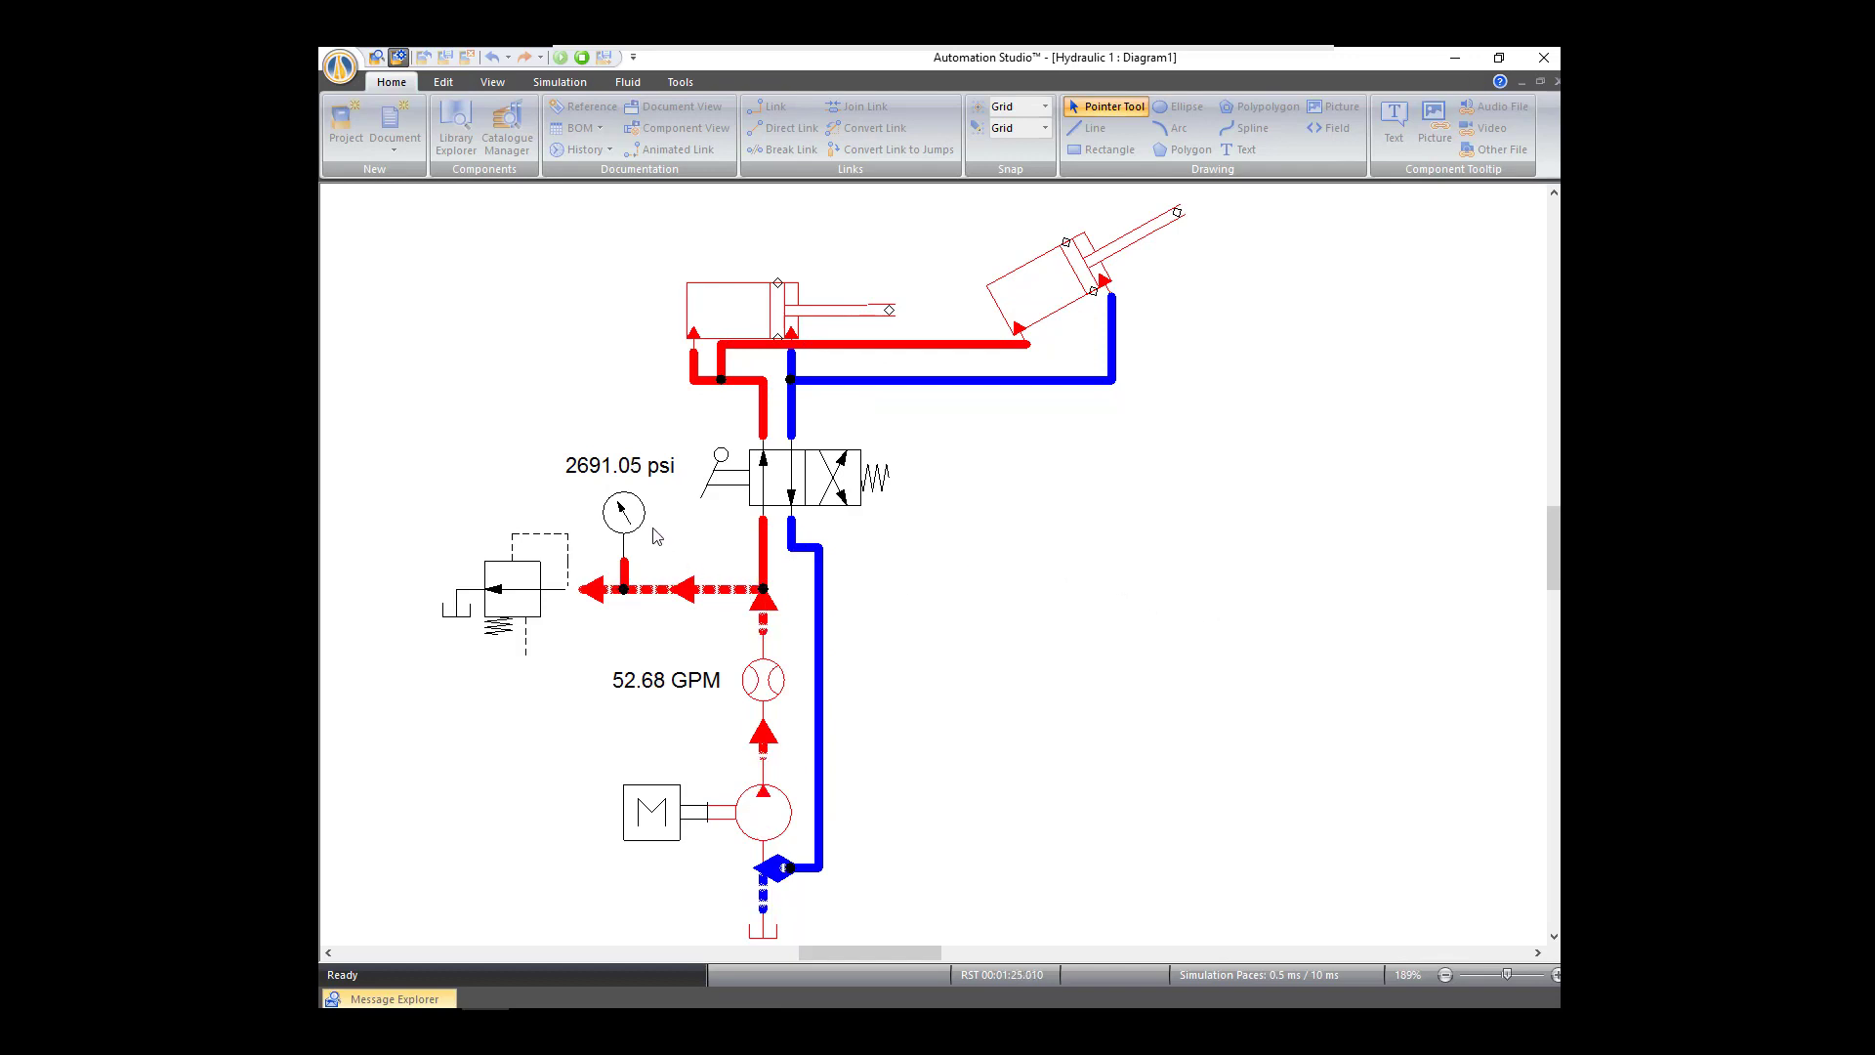
# Step: Lower the relief valve's cracking pressure to 0 psi and shift the directional valve back and forth to test the cylinders
pyautogui.click(506, 602)
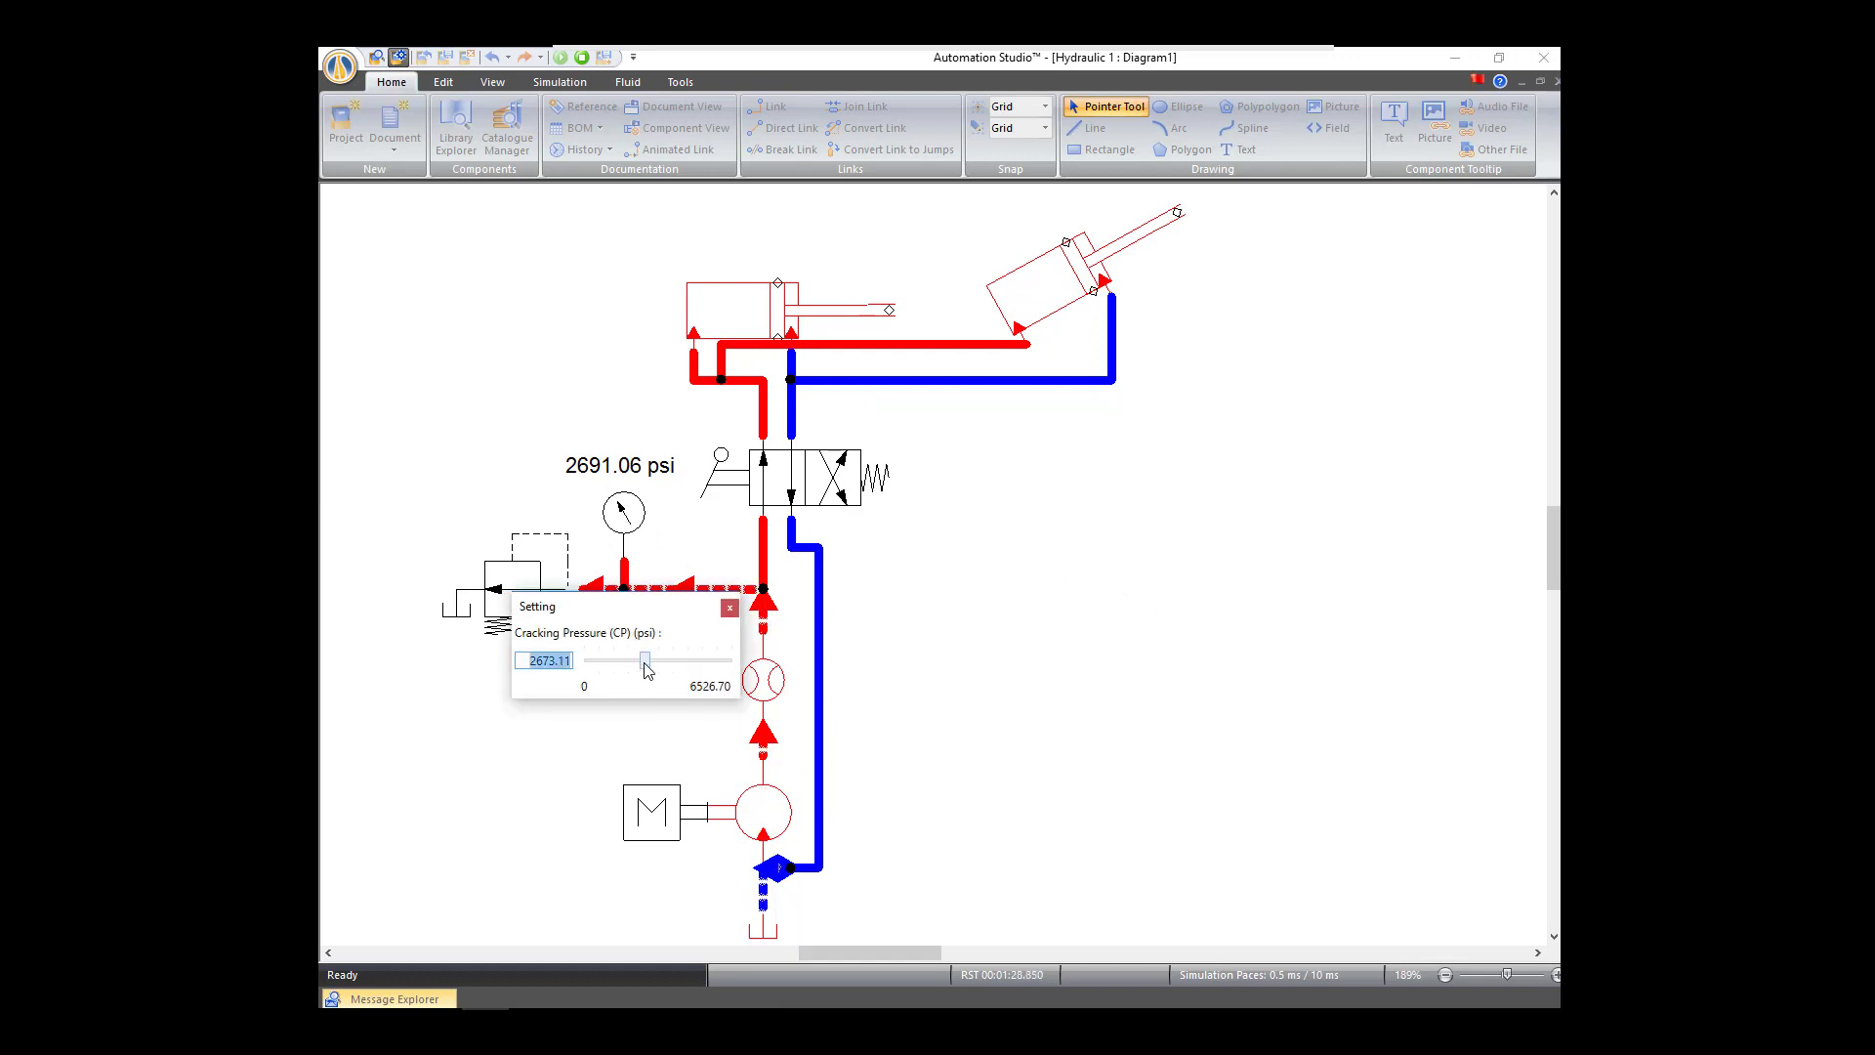
pyautogui.moveTo(643, 661); pyautogui.dragTo(510, 775)
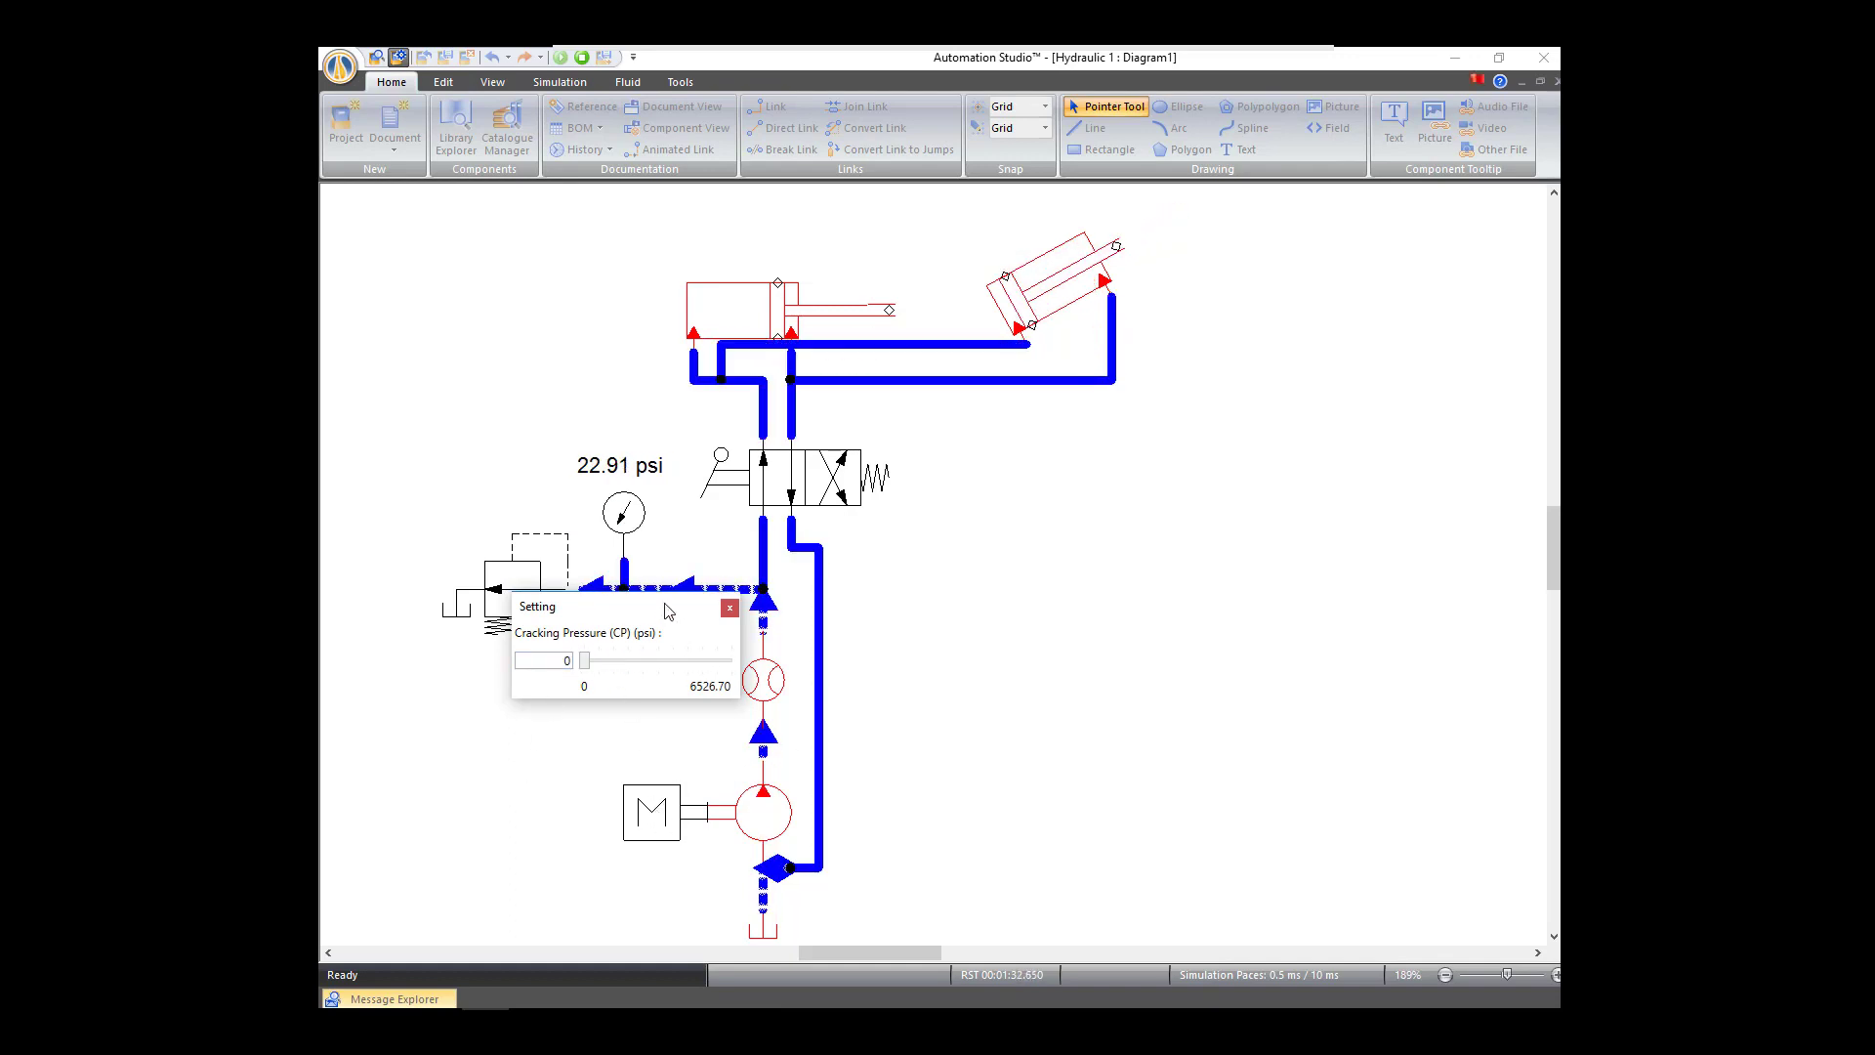
pyautogui.moveTo(668, 612); pyautogui.dragTo(549, 700)
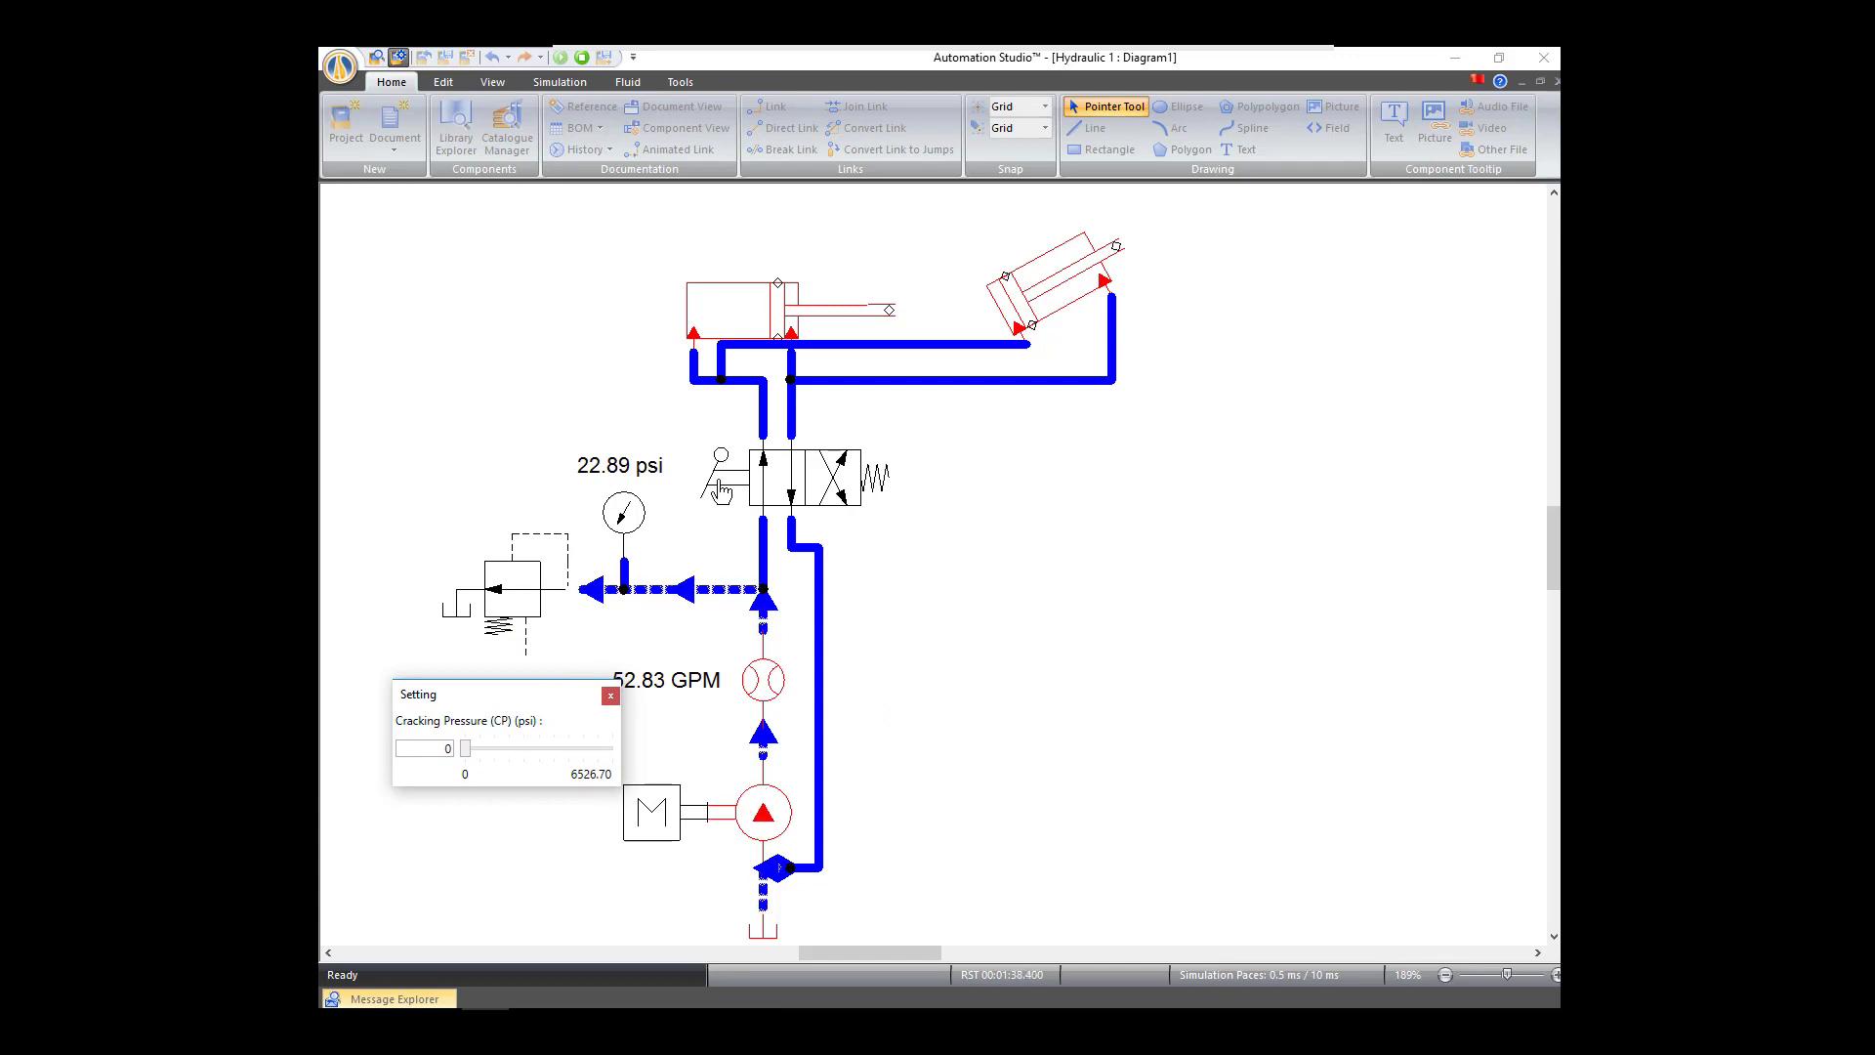
pyautogui.click(780, 484)
pyautogui.click(735, 489)
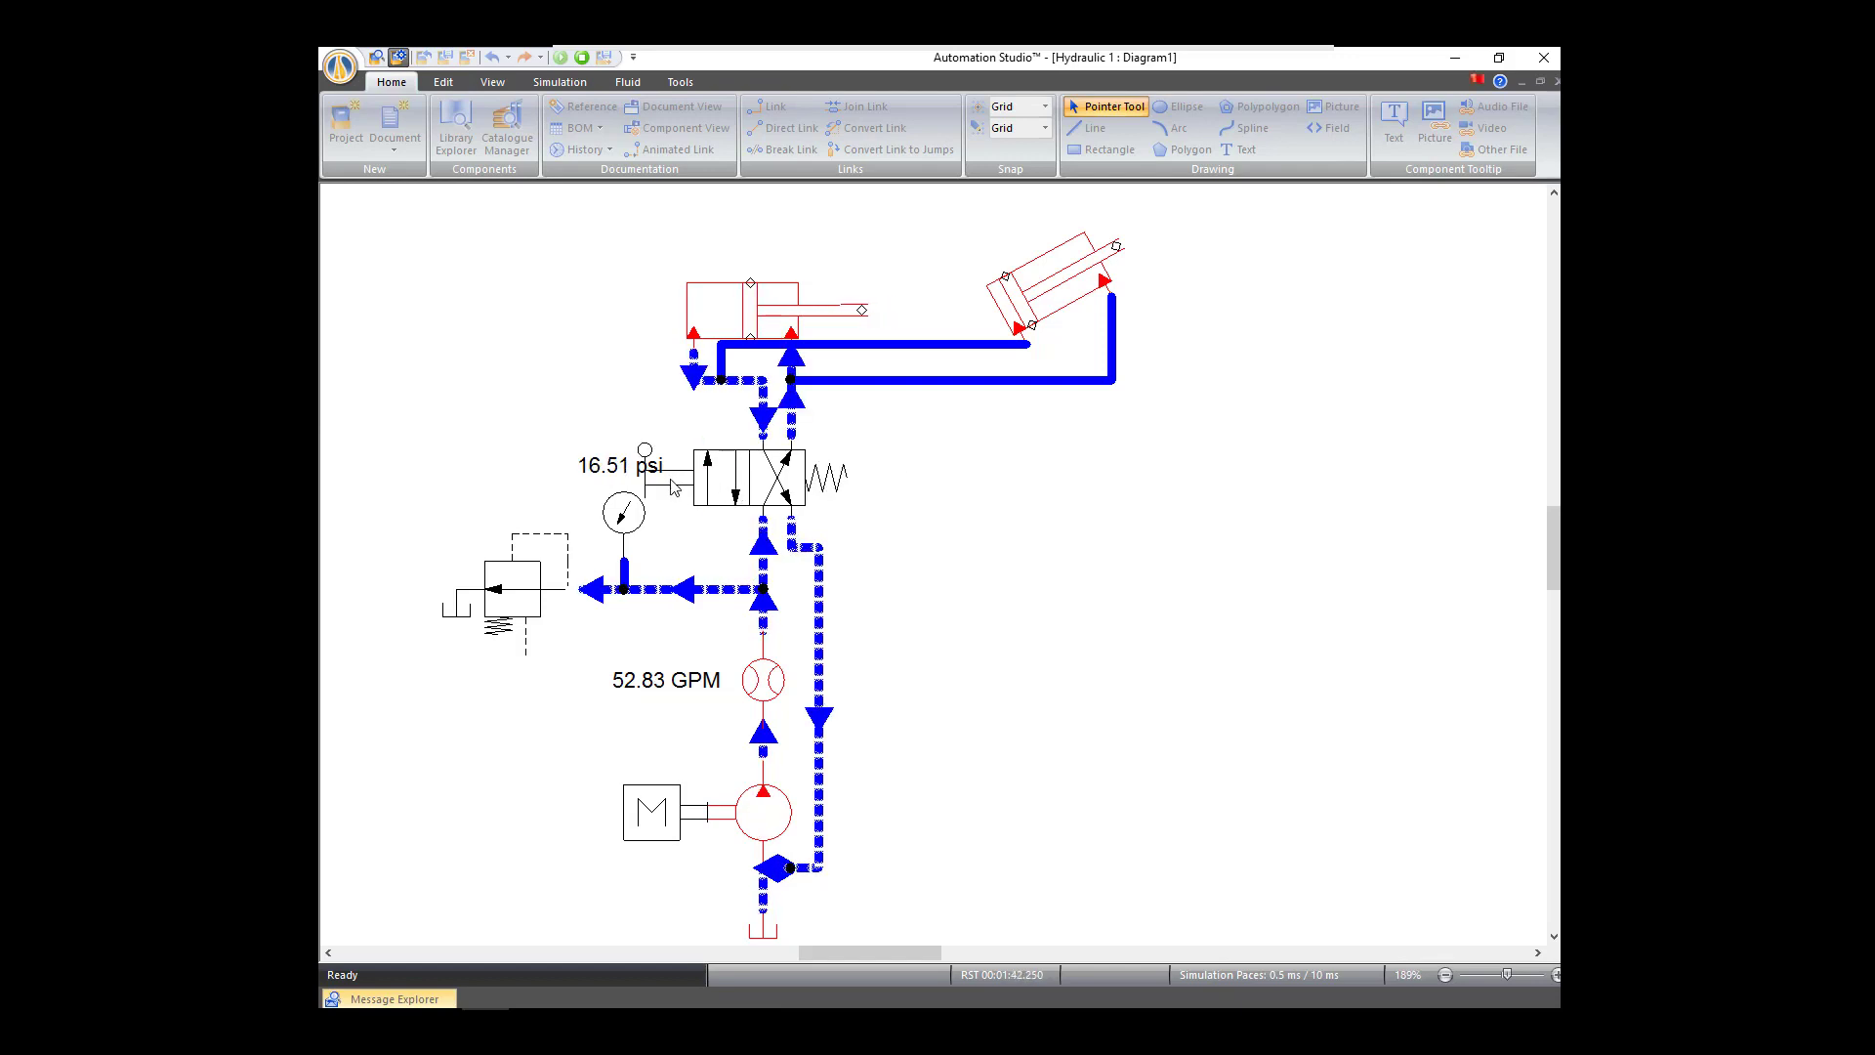
pyautogui.click(674, 485)
pyautogui.click(674, 485)
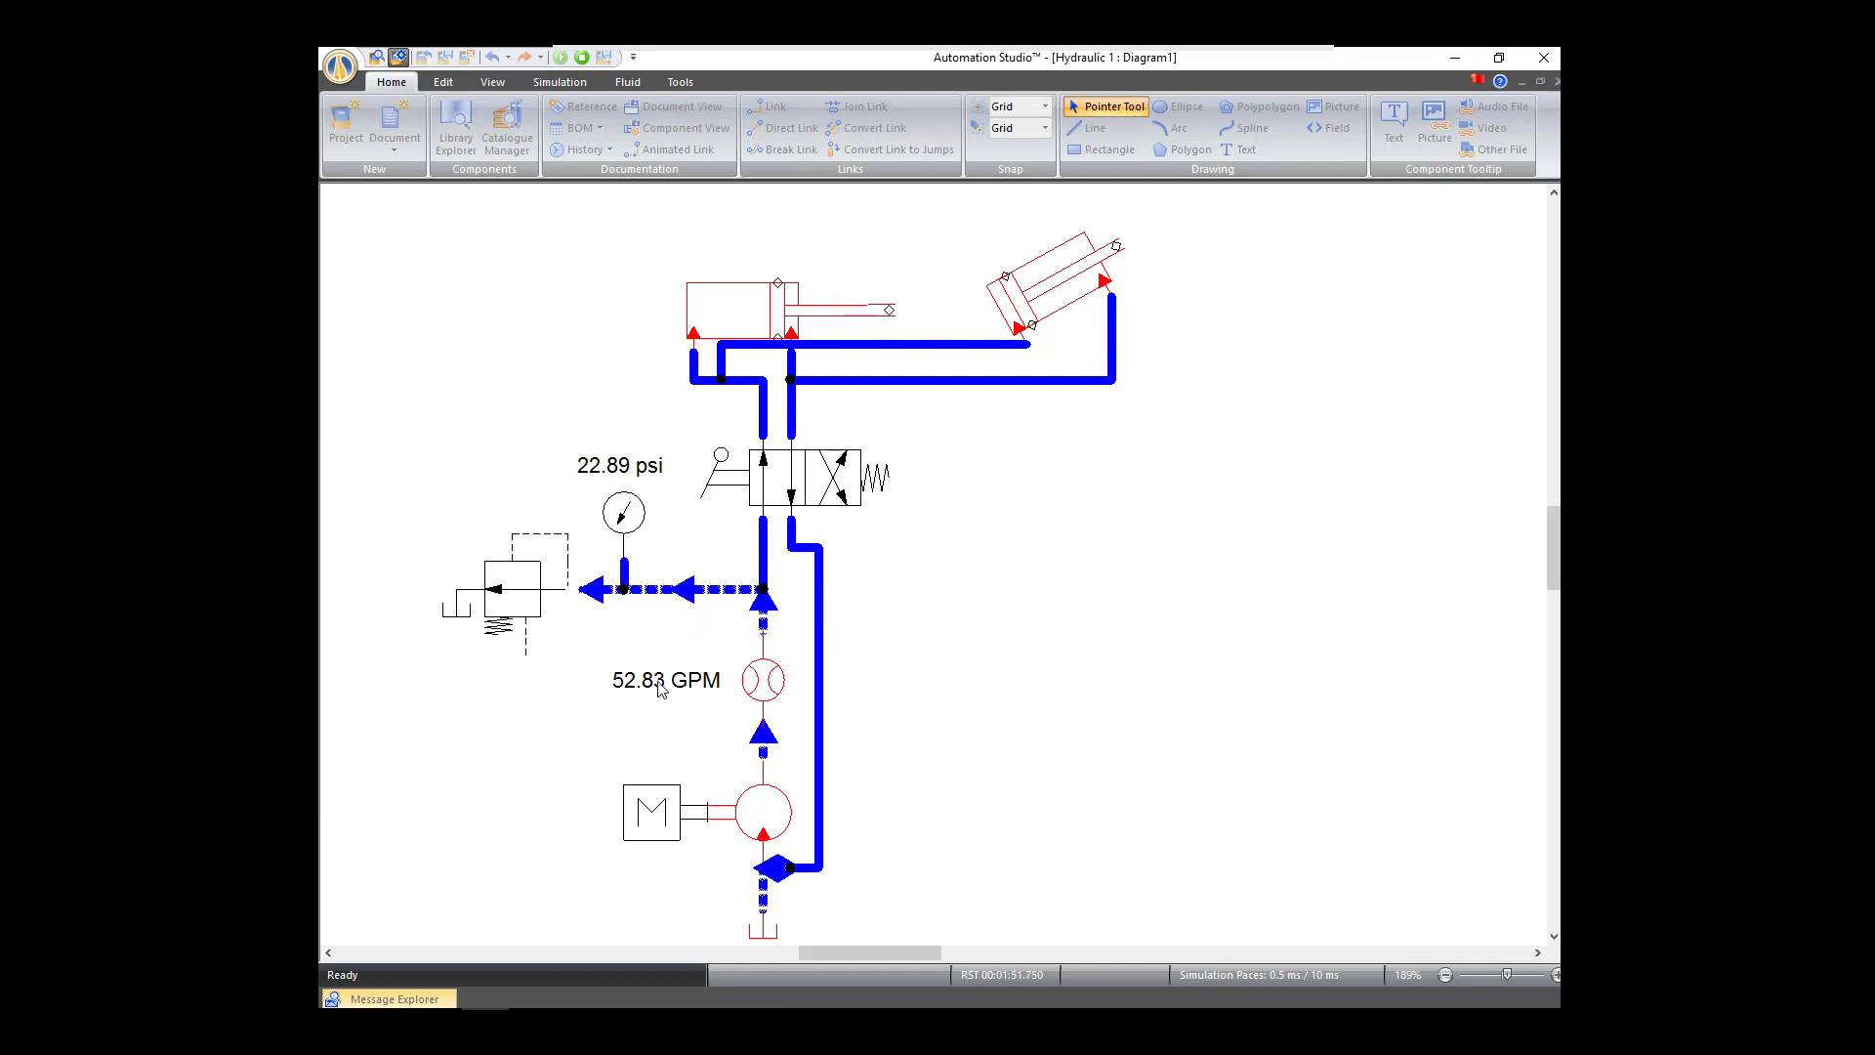
# Step: Set the relief valve's cracking pressure to about 303 psi and shift the directional valve to retract and extend the cylinders
pyautogui.click(527, 612)
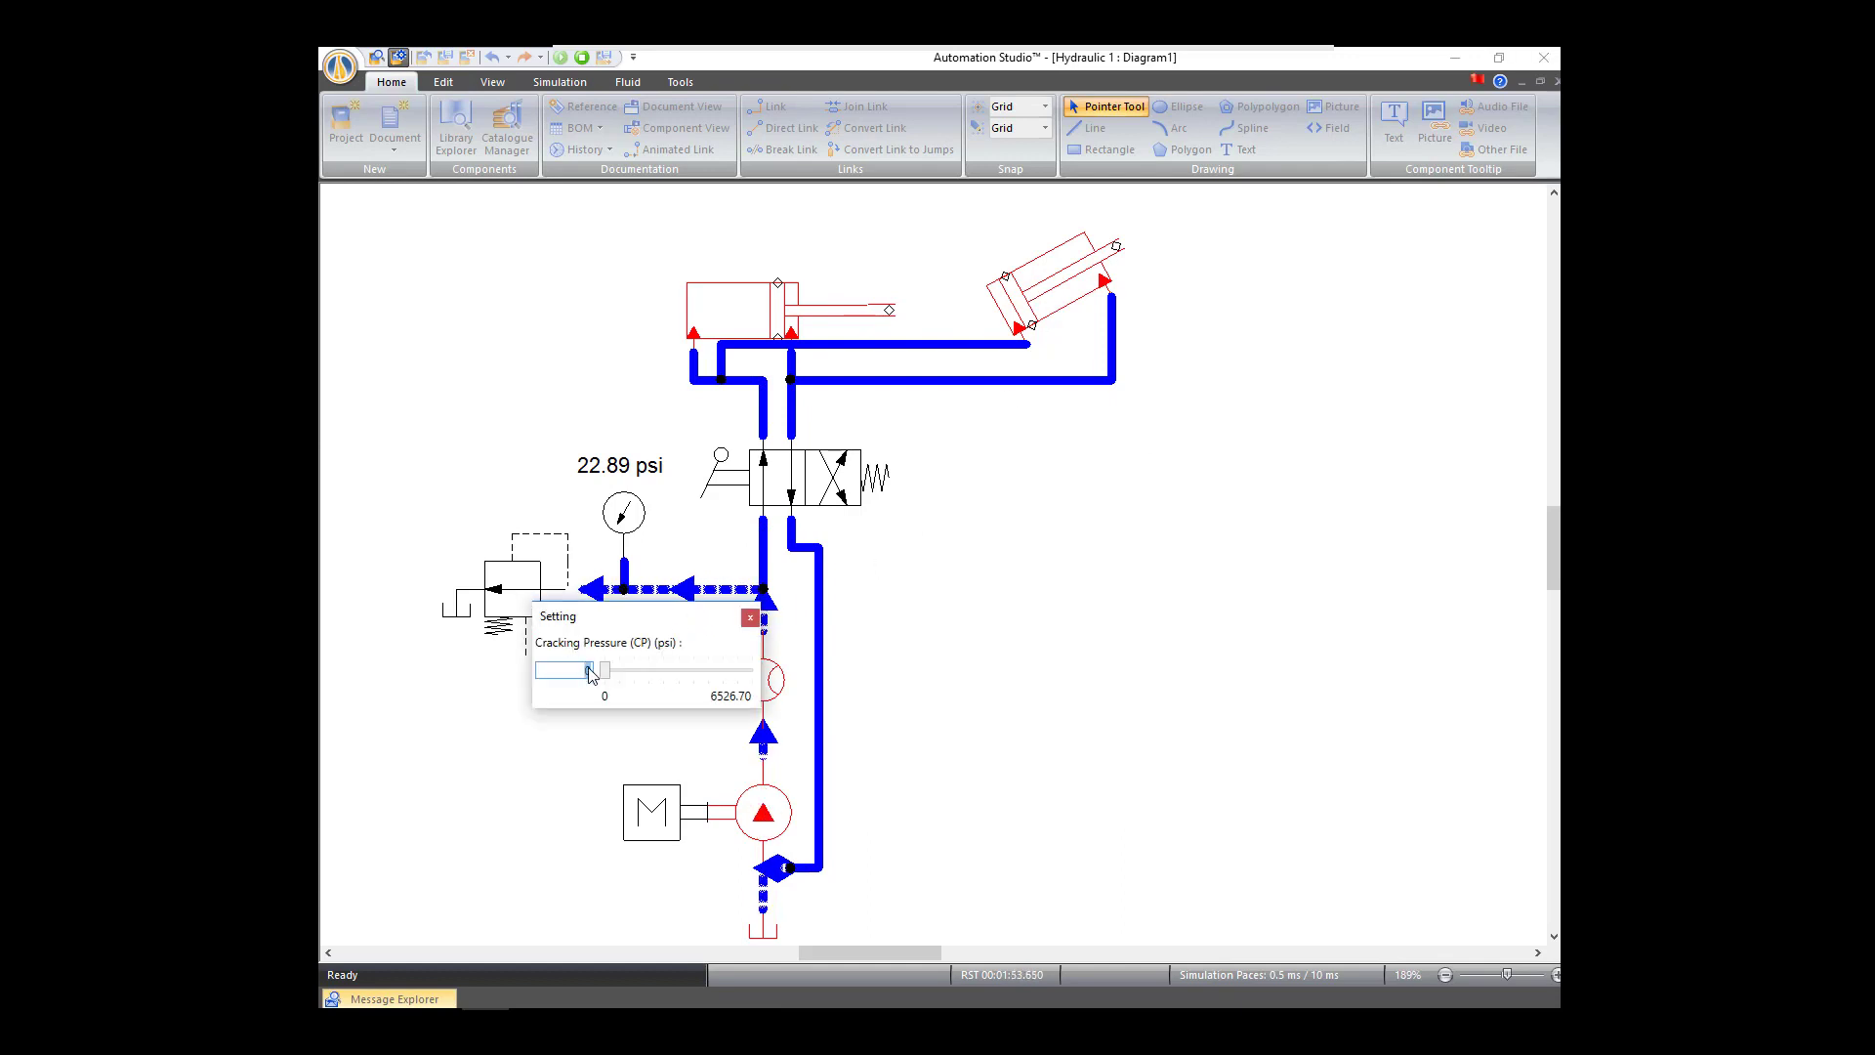
pyautogui.moveTo(605, 670); pyautogui.dragTo(614, 682)
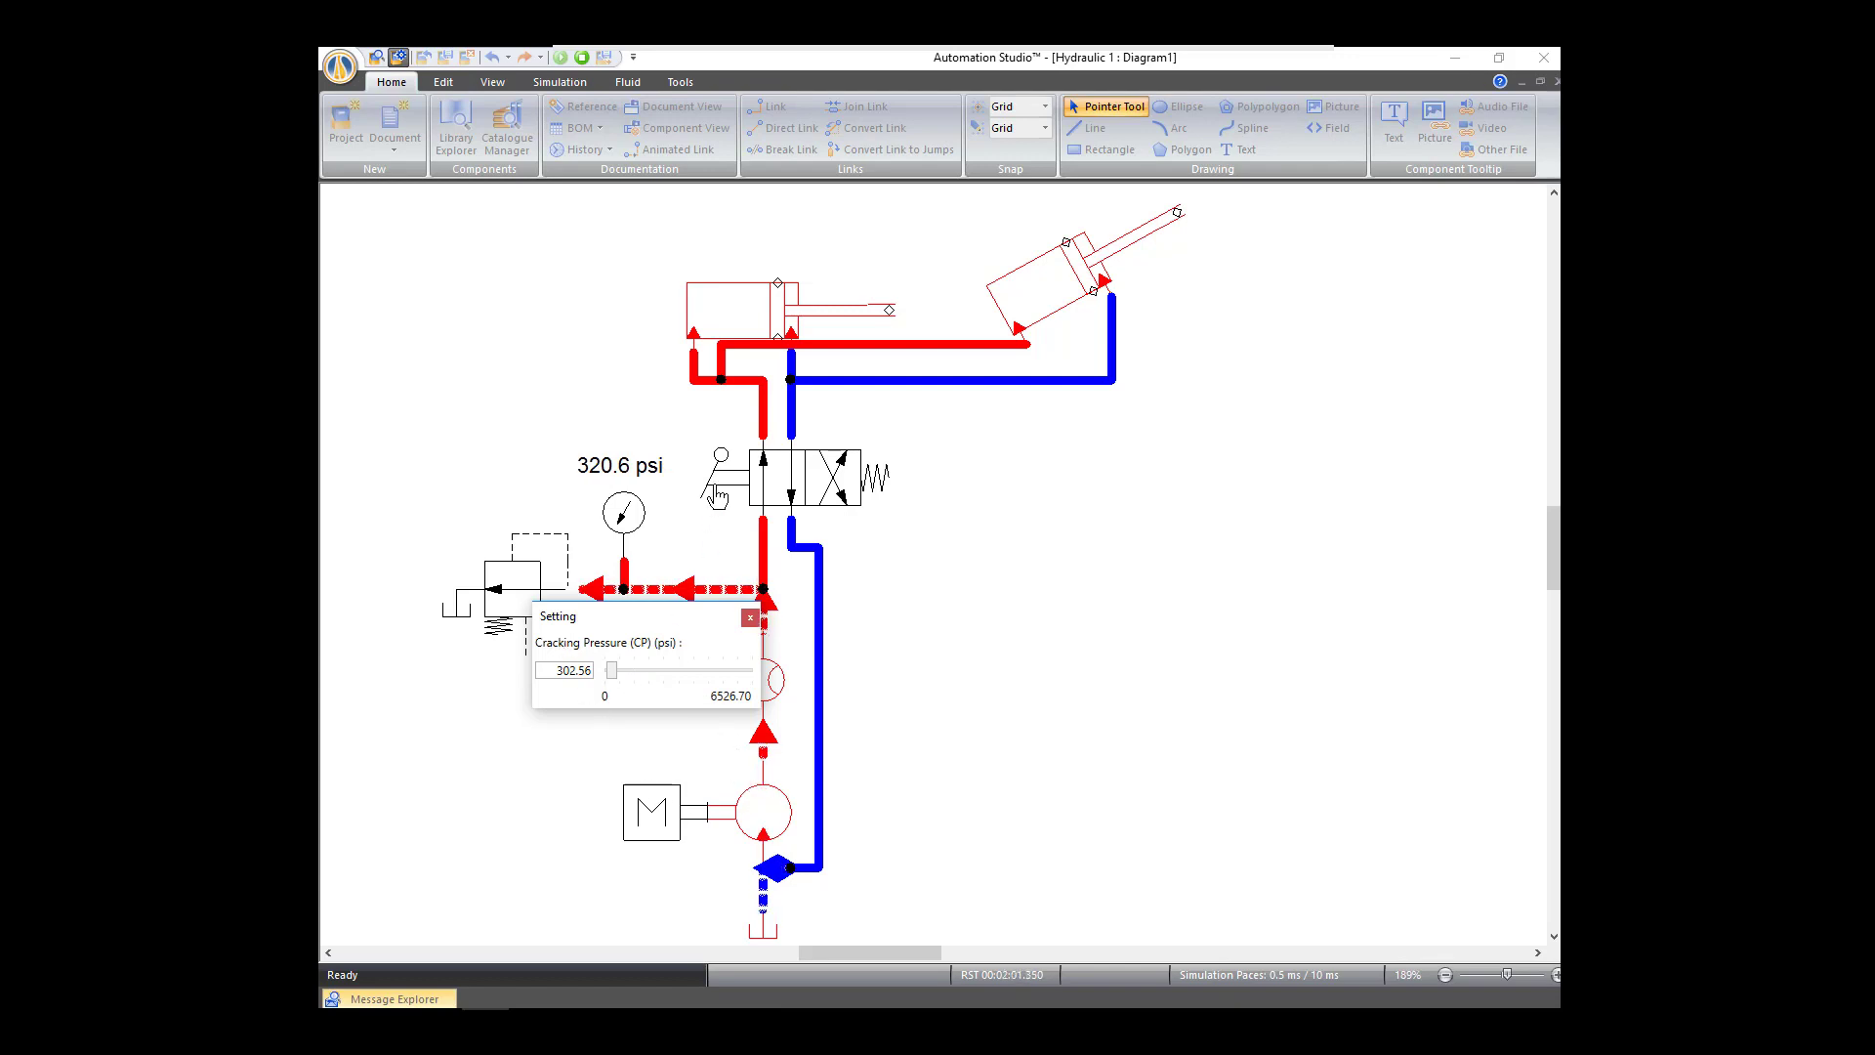
pyautogui.click(718, 496)
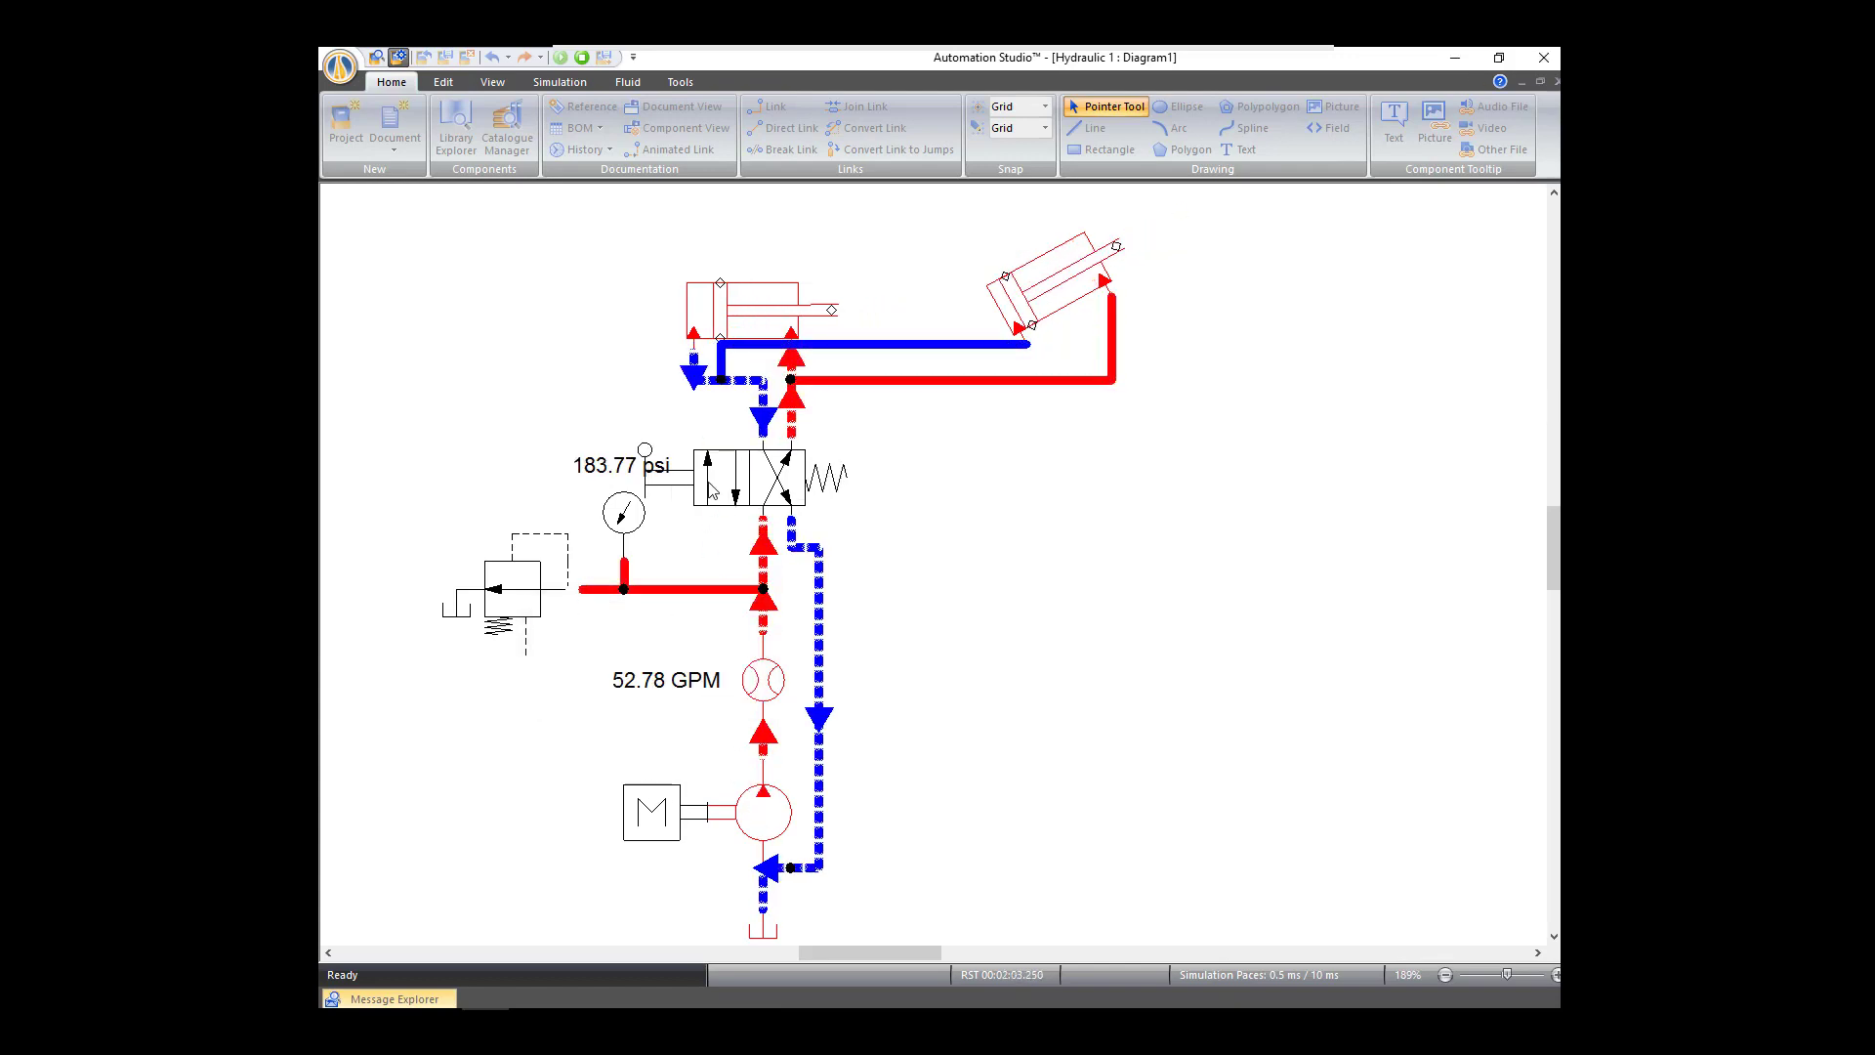
pyautogui.click(752, 500)
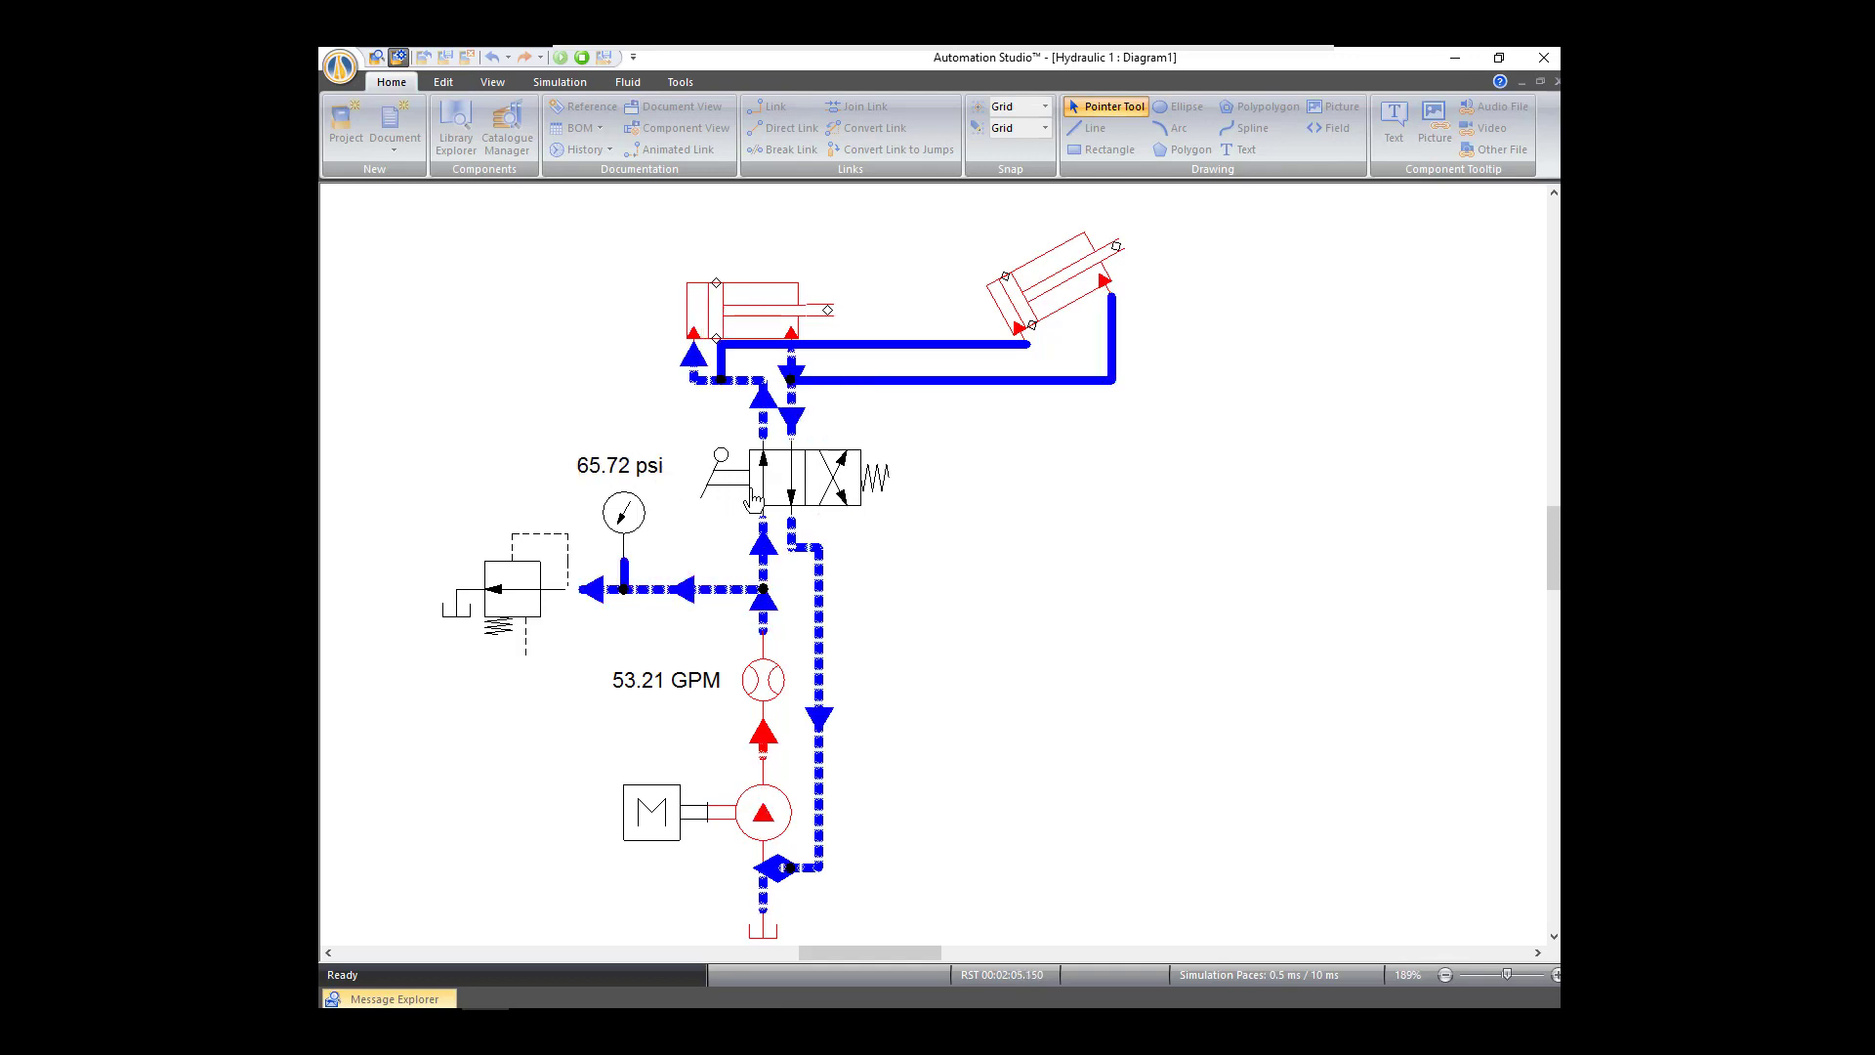